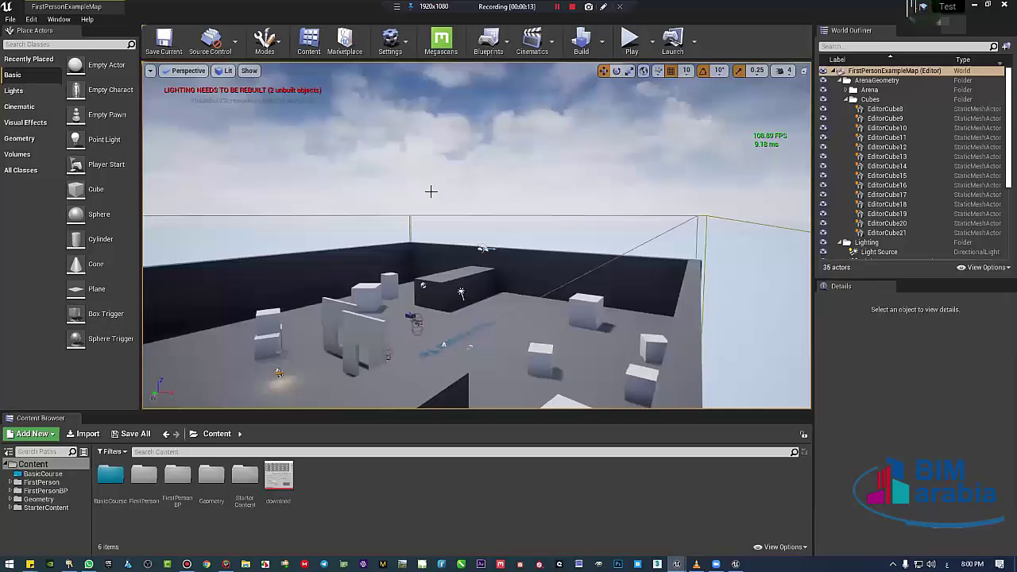
# - Reframe the arena in the viewport by orbiting it and adjusting the 3D view's size
pyautogui.moveTo(482, 198)
pyautogui.mouseDown(button='right')
pyautogui.moveTo(445, 230)
pyautogui.moveTo(477, 215)
pyautogui.moveTo(497, 220)
pyautogui.mouseUp(button='right')
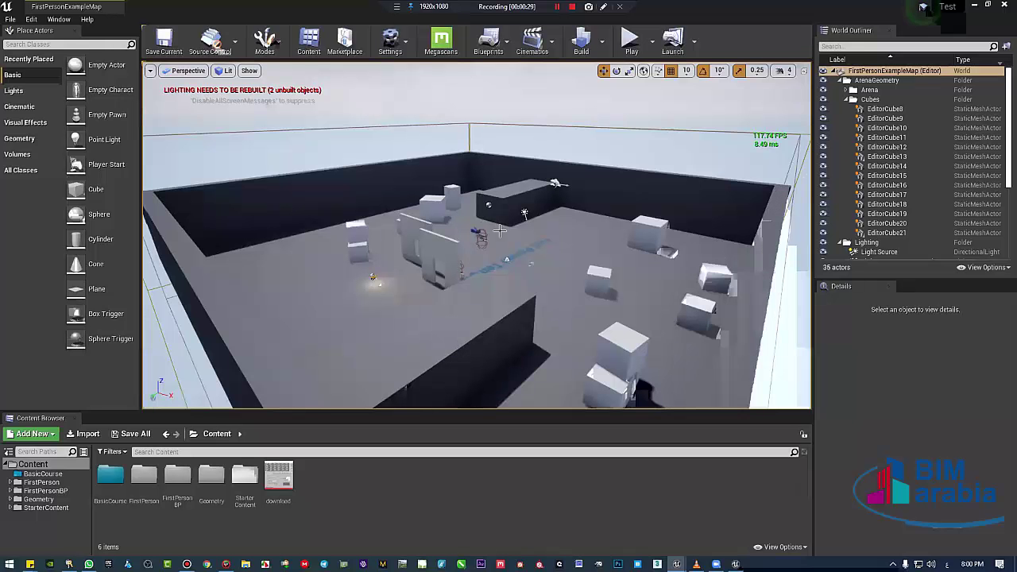
pyautogui.moveTo(496, 242)
pyautogui.mouseDown(button='right')
pyautogui.moveTo(417, 252)
pyautogui.moveTo(276, 414)
pyautogui.mouseUp(button='right')
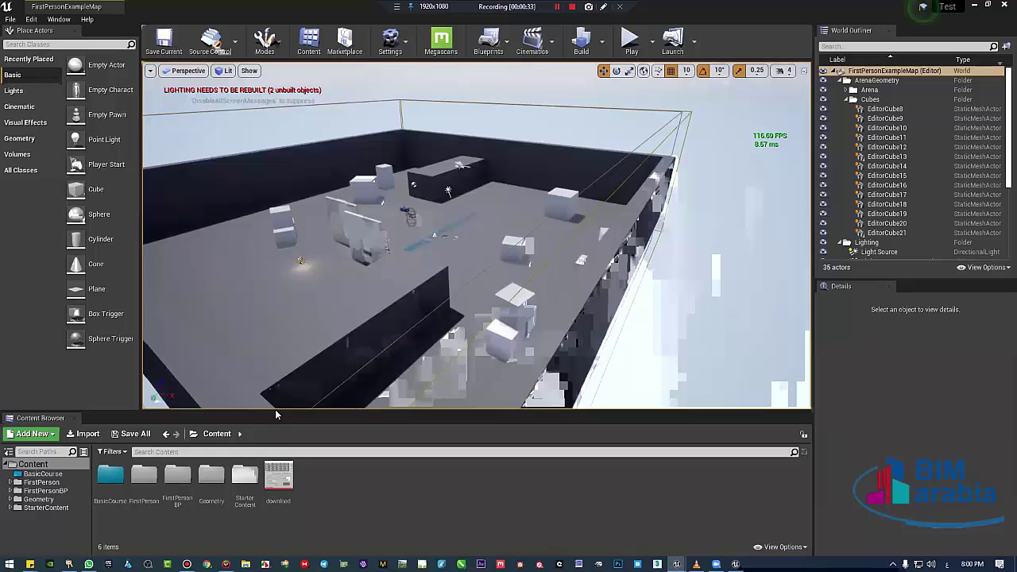
pyautogui.moveTo(277, 411); pyautogui.dragTo(329, 345)
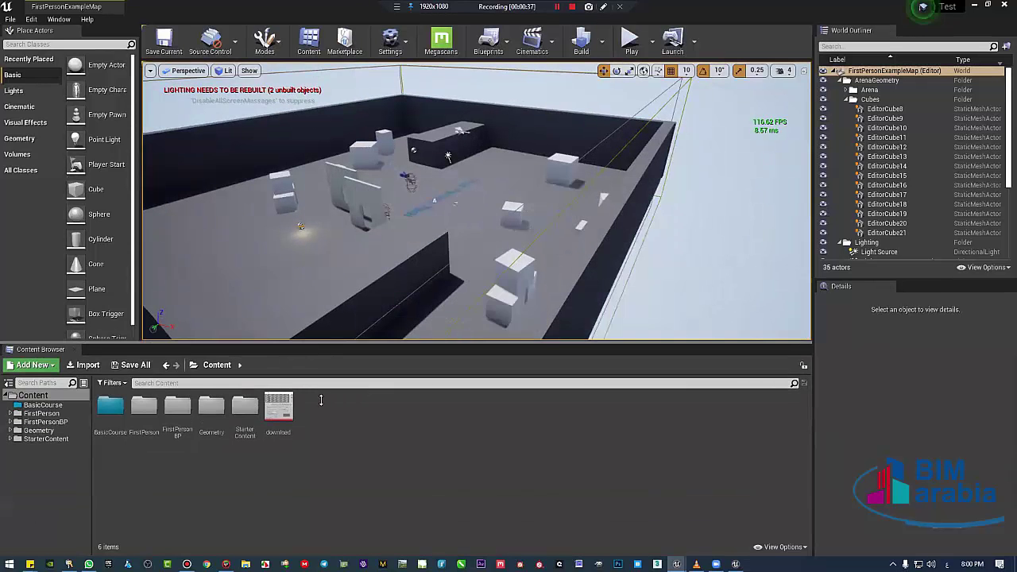
pyautogui.moveTo(329, 344); pyautogui.dragTo(329, 400)
pyautogui.moveTo(202, 251); pyautogui.dragTo(40, 6, button='right')
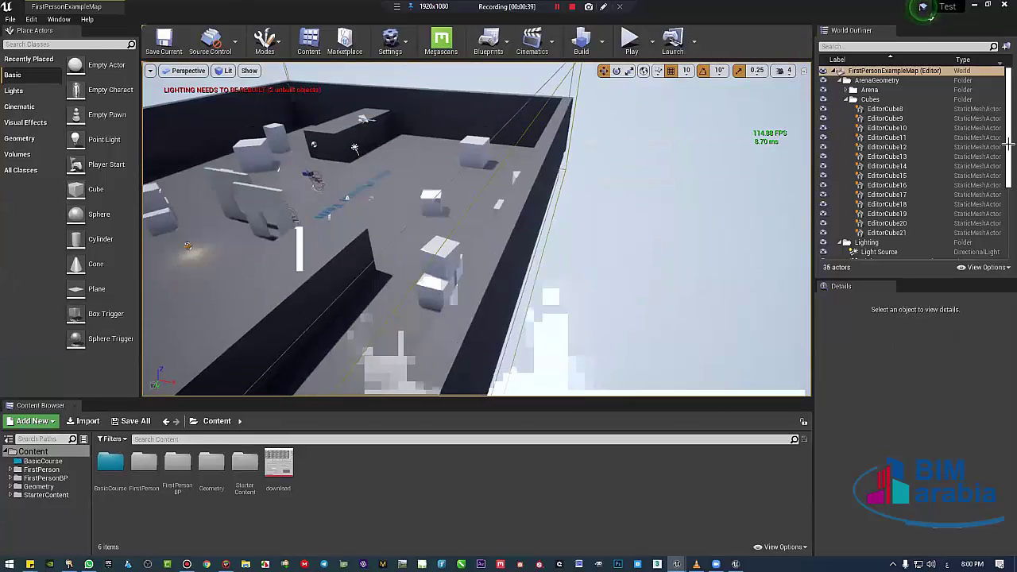
pyautogui.moveTo(214, 151)
pyautogui.mouseDown(button='right')
pyautogui.moveTo(203, 128)
pyautogui.moveTo(214, 140)
pyautogui.mouseUp(button='right')
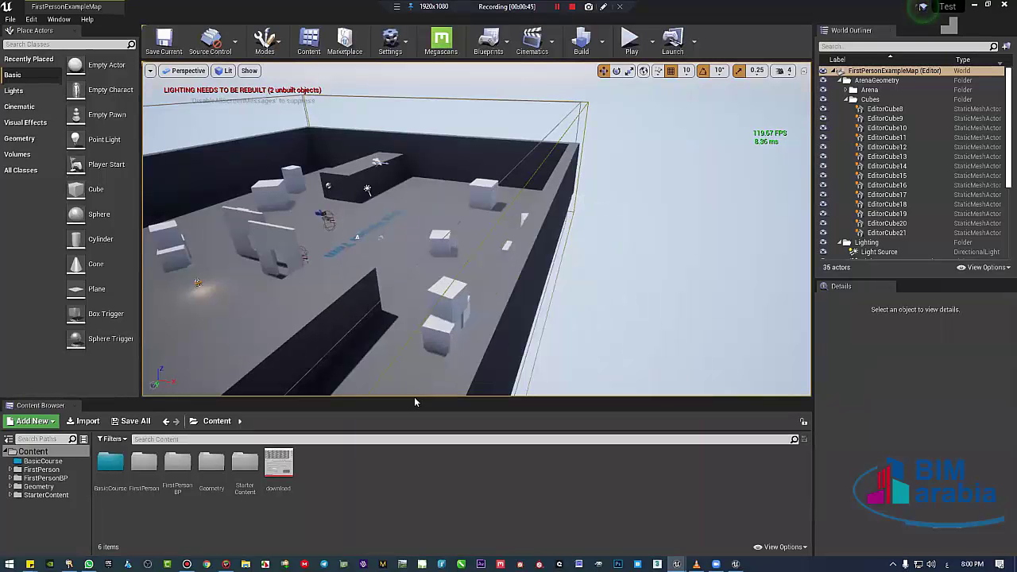
# - Drag the Outliner splitters down and left so all 35 actors show, including Lighting and RenderFX
pyautogui.moveTo(403, 398); pyautogui.dragTo(402, 421)
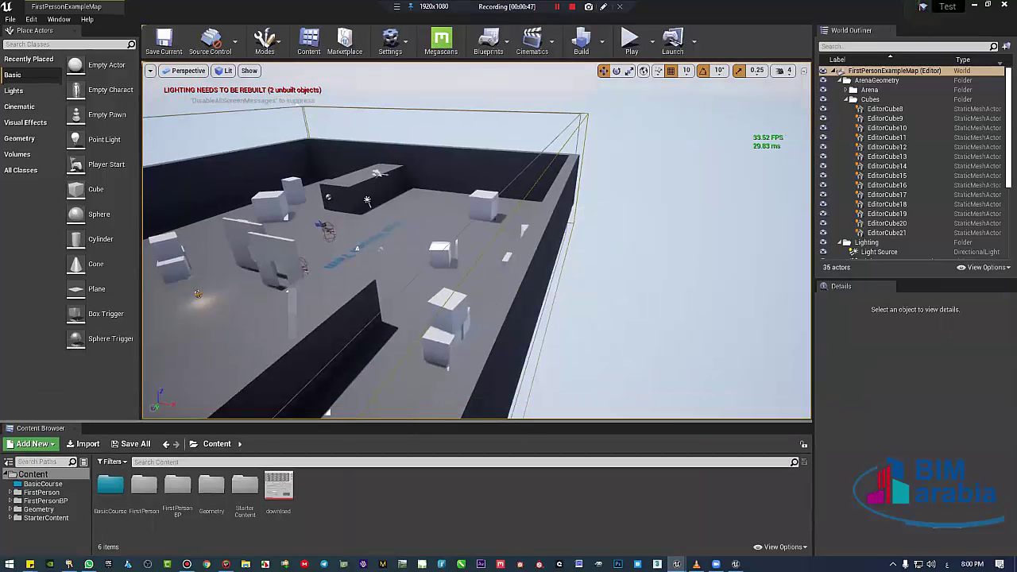
pyautogui.moveTo(328, 411); pyautogui.dragTo(302, 407, button='right')
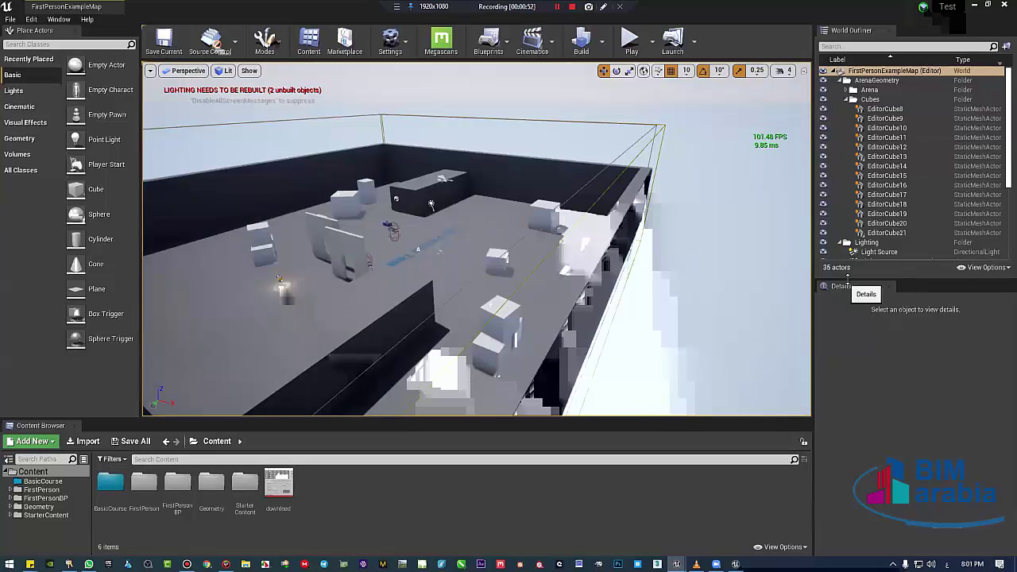
pyautogui.moveTo(847, 278); pyautogui.dragTo(847, 305)
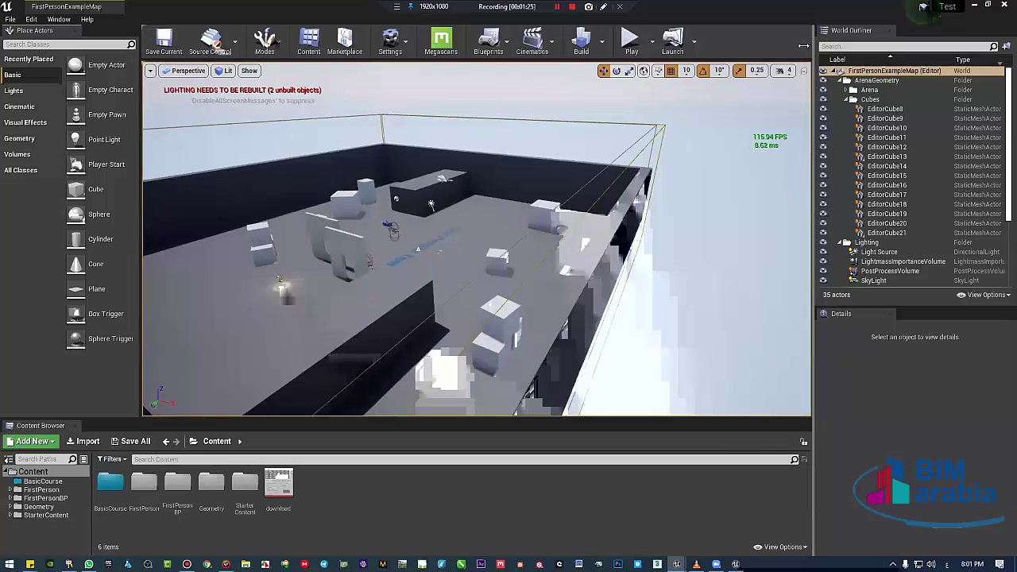
pyautogui.moveTo(814, 290); pyautogui.dragTo(775, 290)
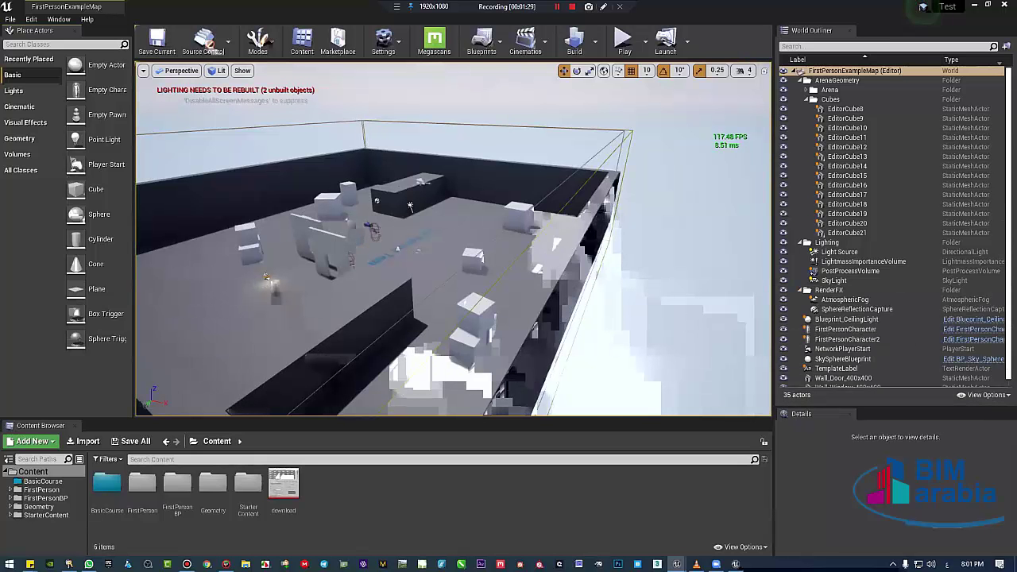
pyautogui.moveTo(453, 238); pyautogui.dragTo(342, 238, button='right')
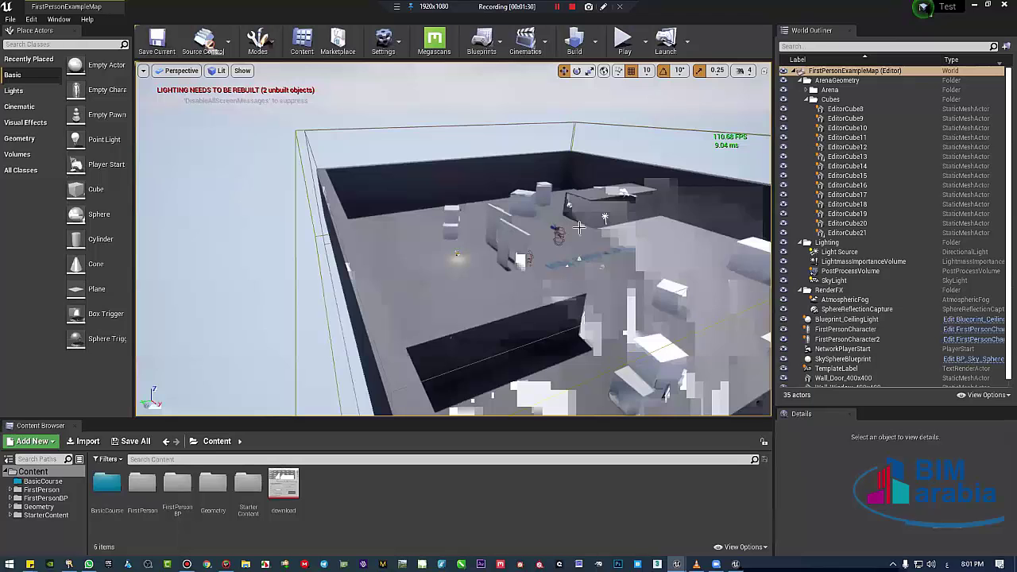
pyautogui.moveTo(580, 226); pyautogui.dragTo(611, 234, button='right')
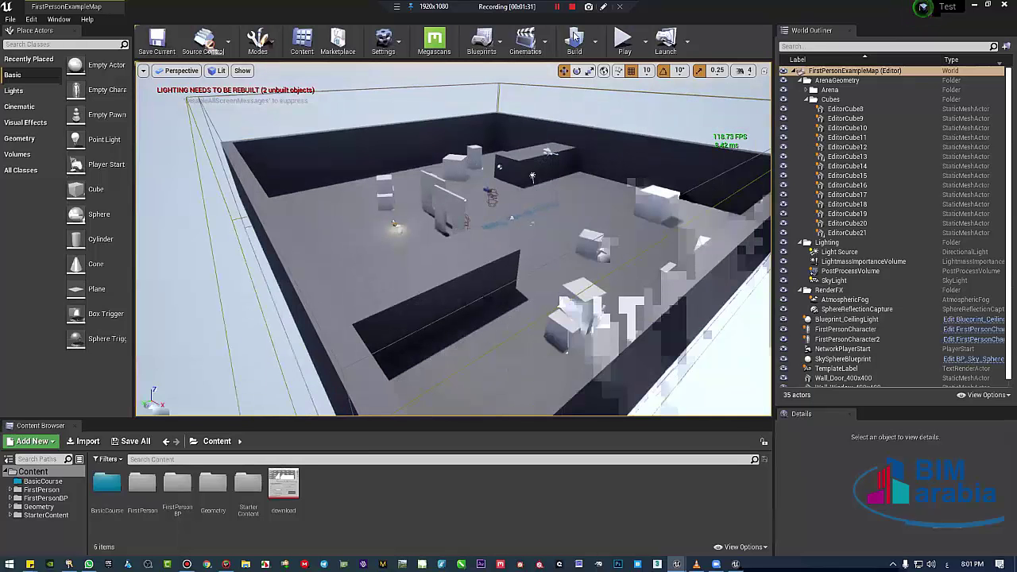
pyautogui.moveTo(453, 239); pyautogui.dragTo(429, 238, button='right')
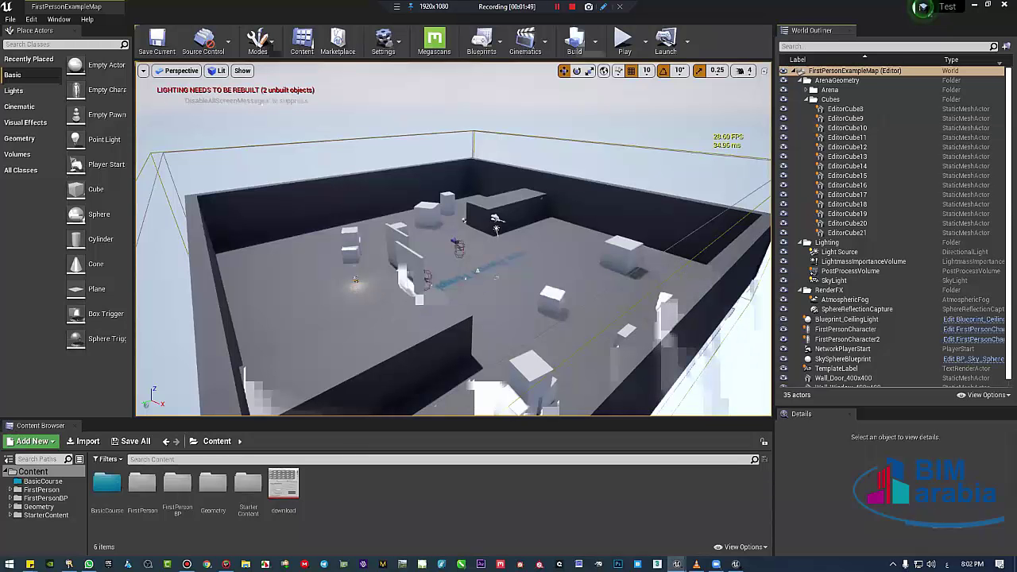
pyautogui.moveTo(805, 82); pyautogui.dragTo(795, 86)
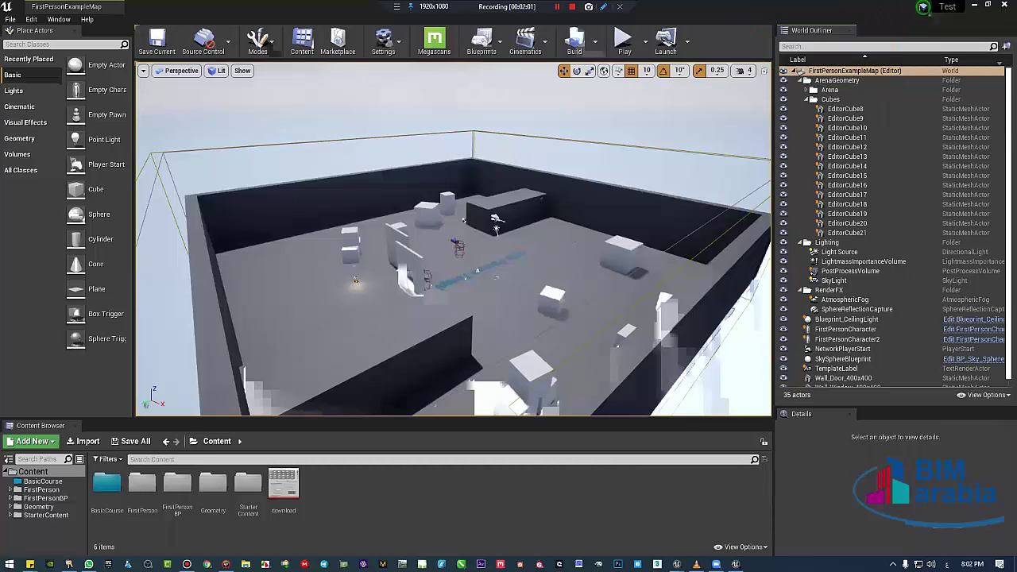
pyautogui.moveTo(496, 230); pyautogui.dragTo(516, 235, button='right')
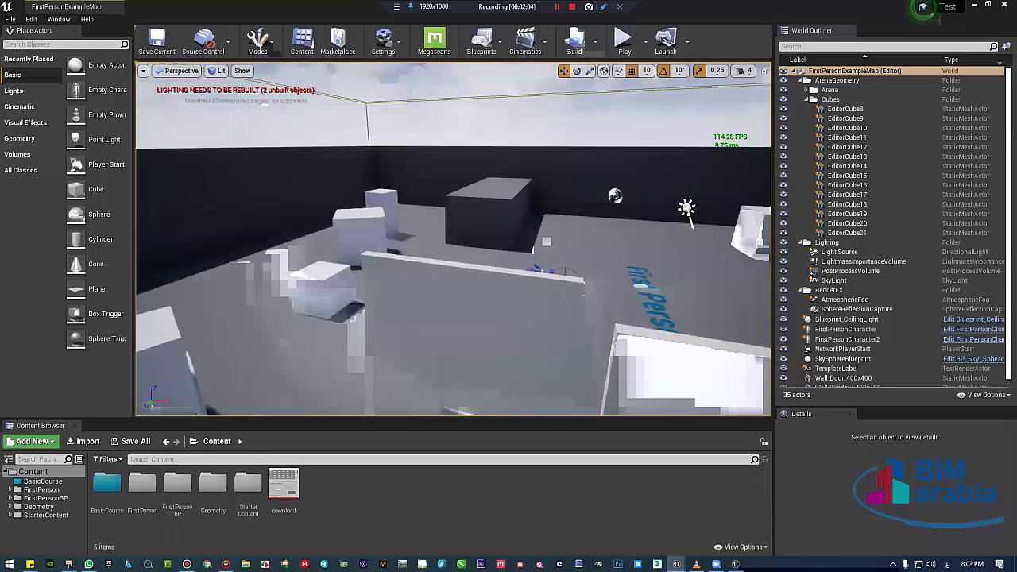
# - Expand the Arena folder and focus the viewport on the BigWall block
pyautogui.click(809, 90)
pyautogui.doubleClick(826, 99)
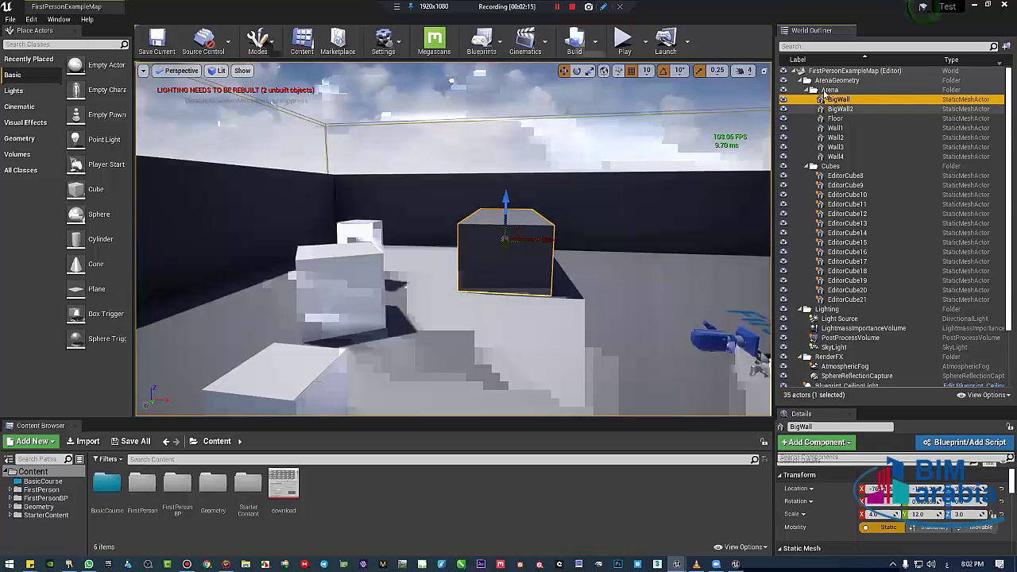
pyautogui.click(824, 91)
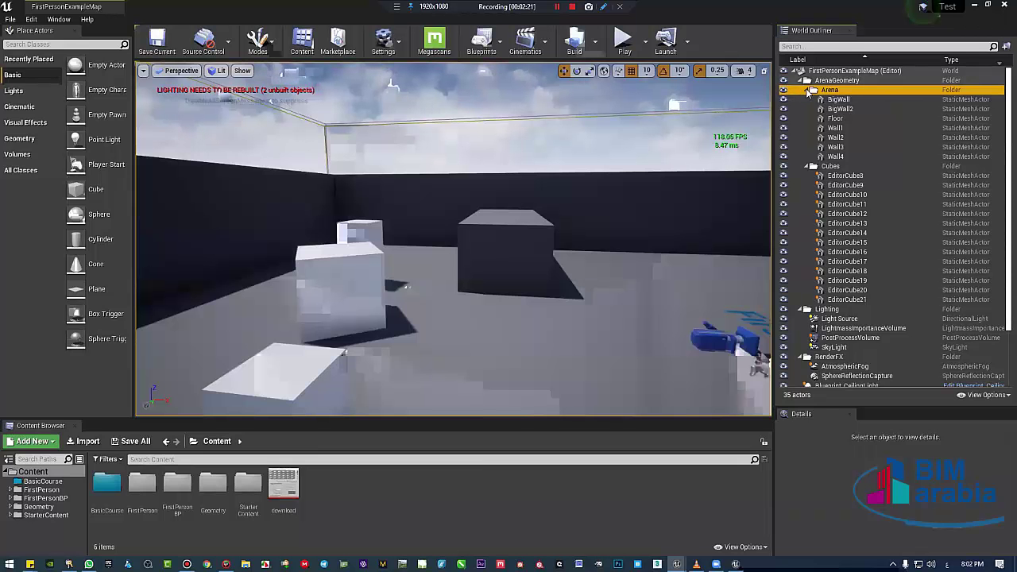
# - Collapse the Arena, Cubes, Lighting and RenderFX folders and clear the selection
pyautogui.click(810, 90)
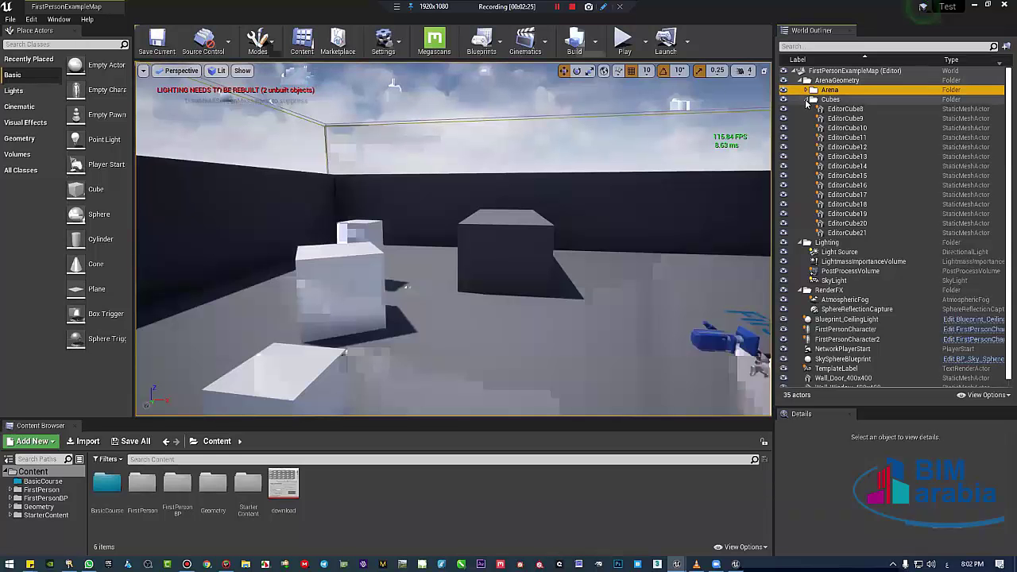
pyautogui.click(806, 101)
pyautogui.click(802, 109)
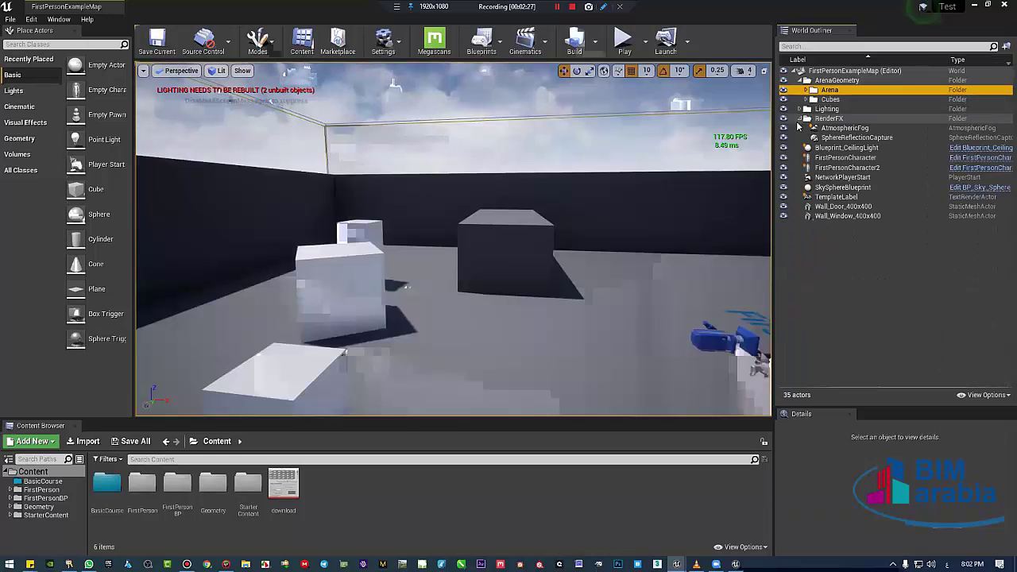
pyautogui.click(802, 118)
pyautogui.click(832, 230)
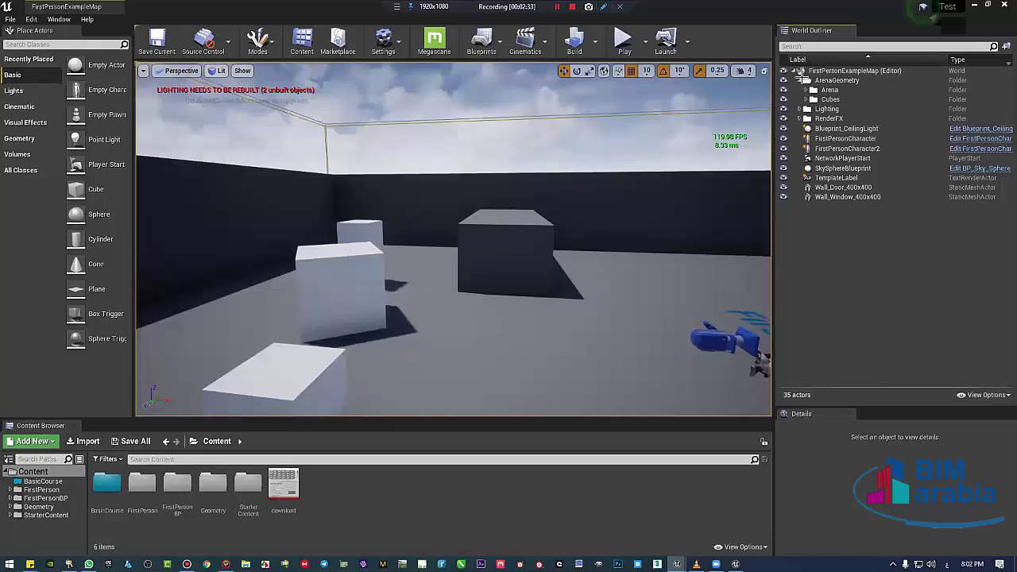
# - Bring up the MyTools - Unreal Editor window from the taskbar preview
pyautogui.moveTo(681, 550)
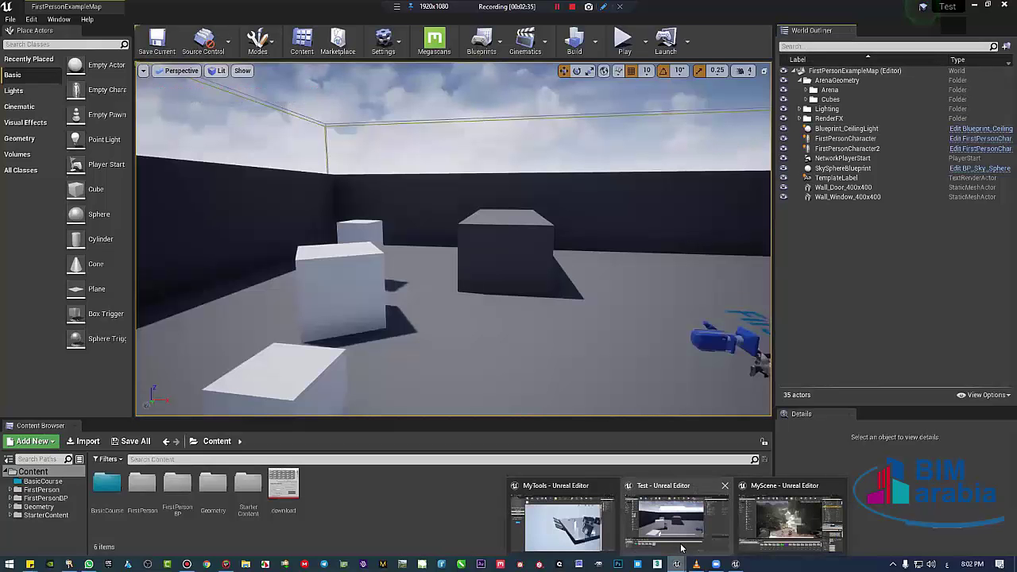
pyautogui.click(561, 517)
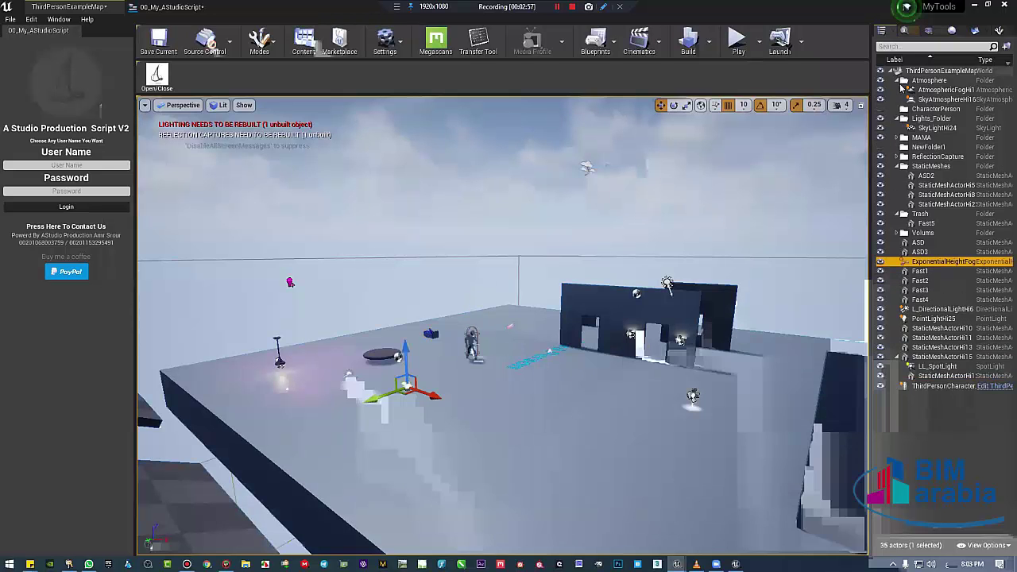
# - Move SkyAtmosphere out of the Atmosphere folder, then open MAMA and frame the hanging lamp
pyautogui.moveTo(902, 99); pyautogui.dragTo(598, 338)
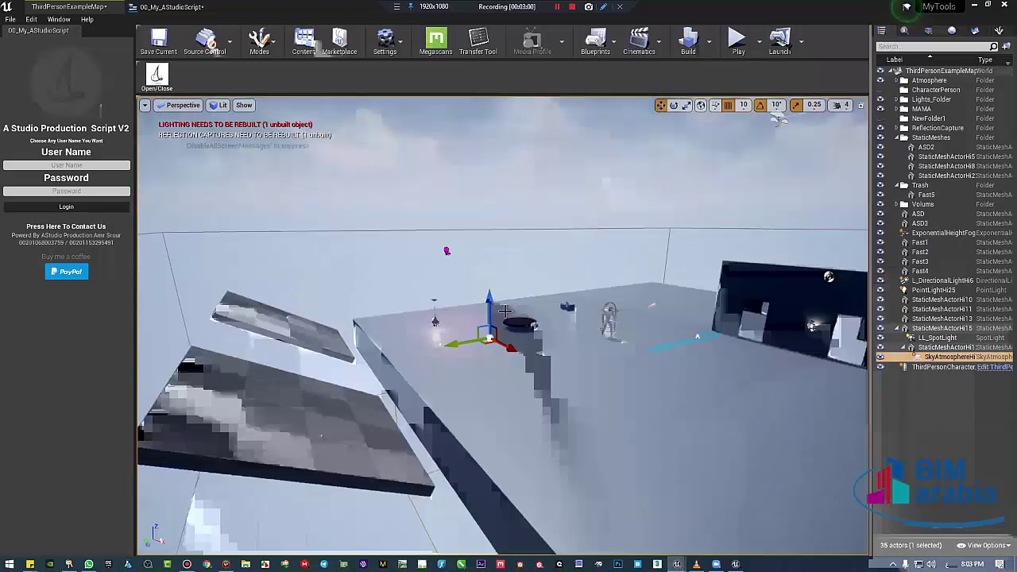
pyautogui.press('f')
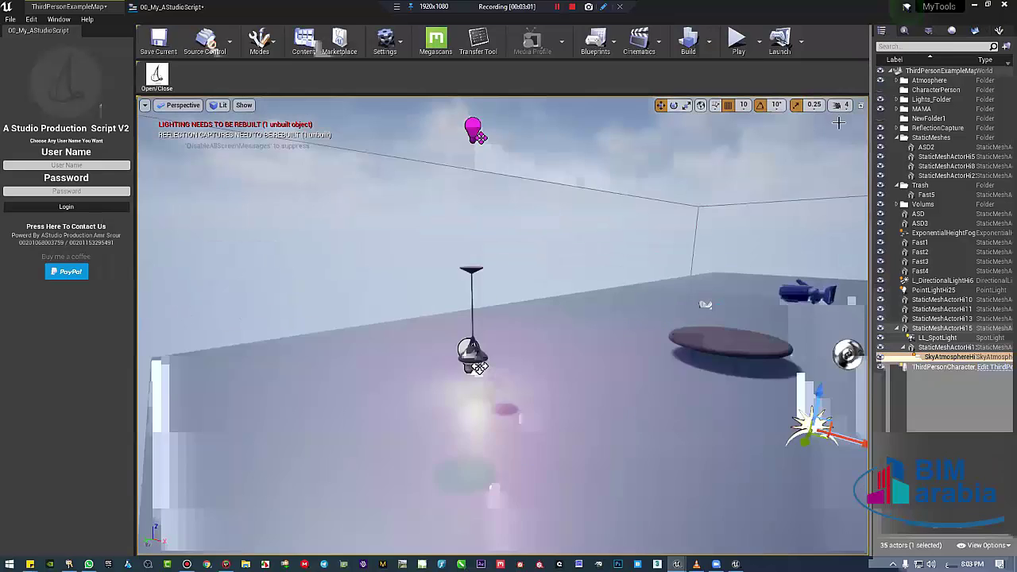
pyautogui.doubleClick(934, 119)
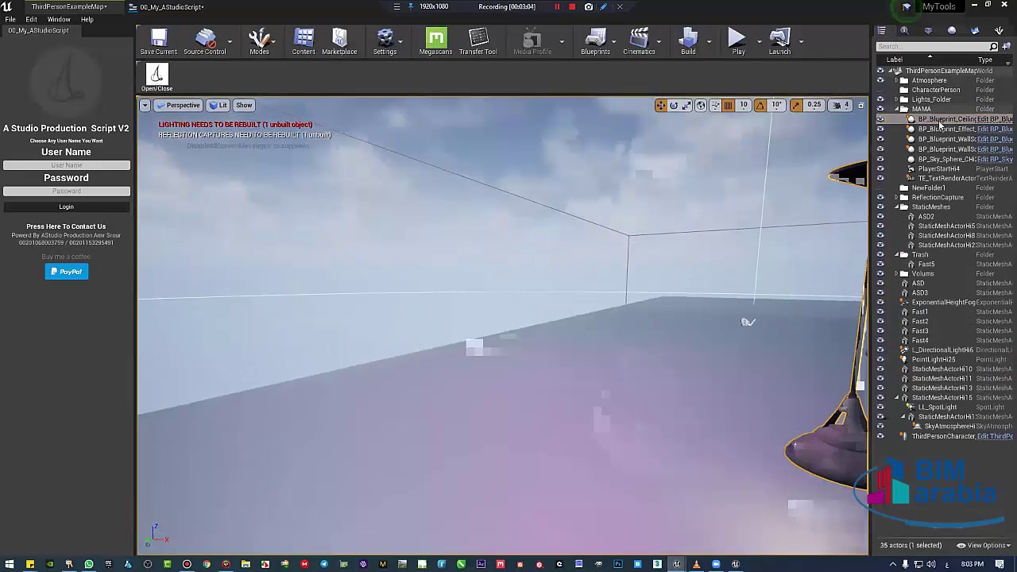
pyautogui.doubleClick(936, 120)
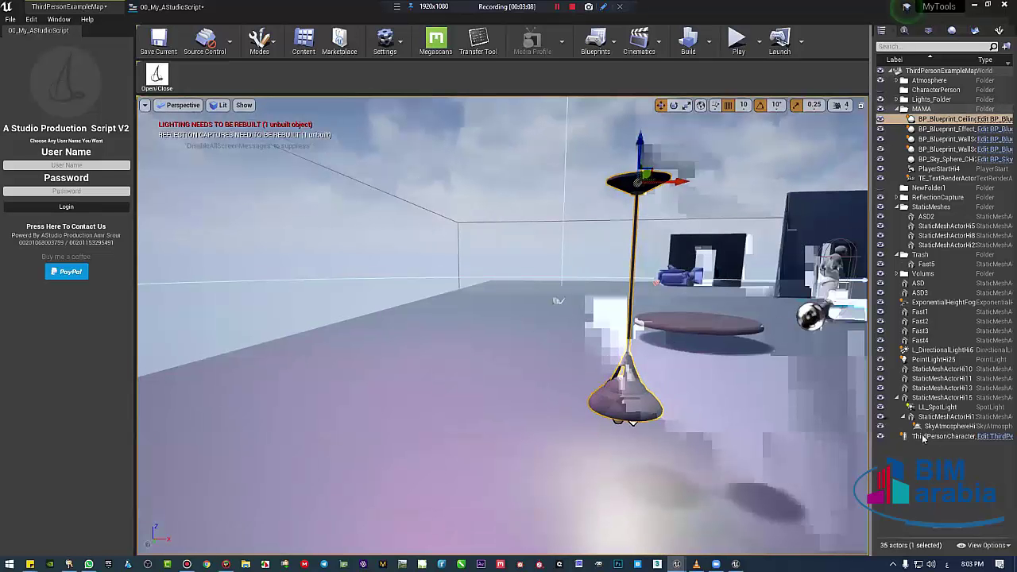
# - Widen the view to inspect the walls and doorway, then deselect the wall
pyautogui.moveTo(671, 352); pyautogui.dragTo(594, 315, button='right')
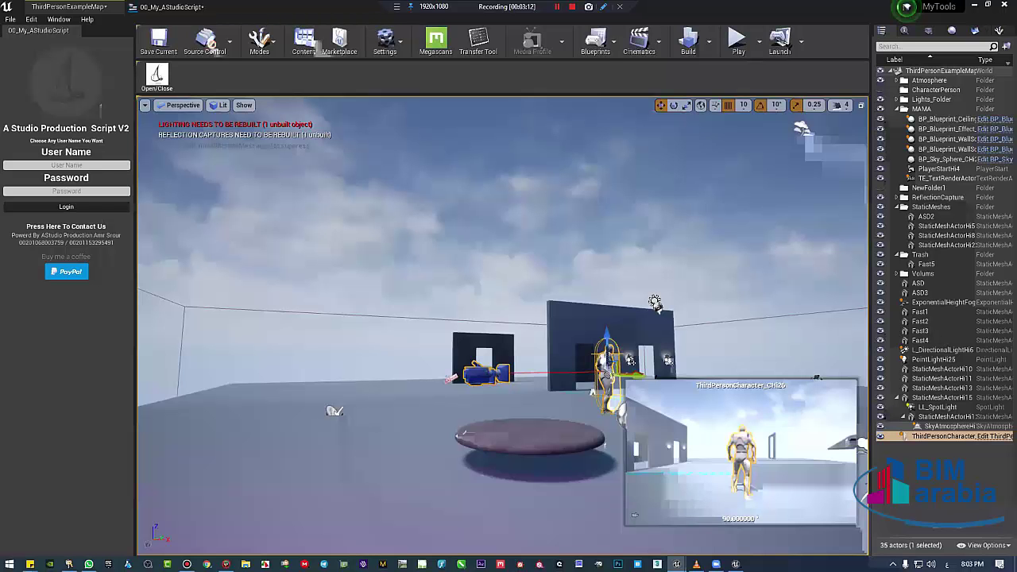
pyautogui.click(588, 326)
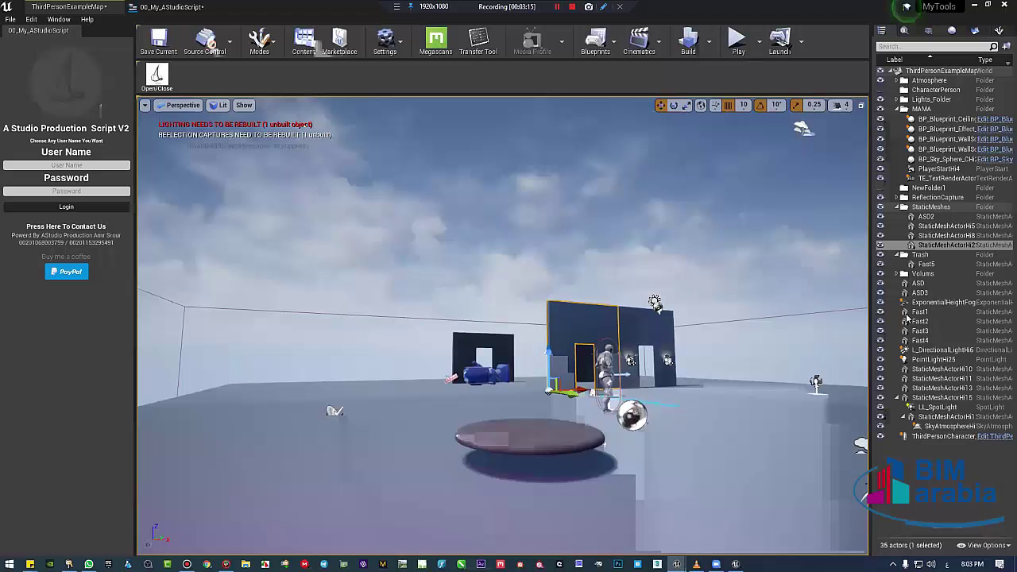
pyautogui.press('Escape')
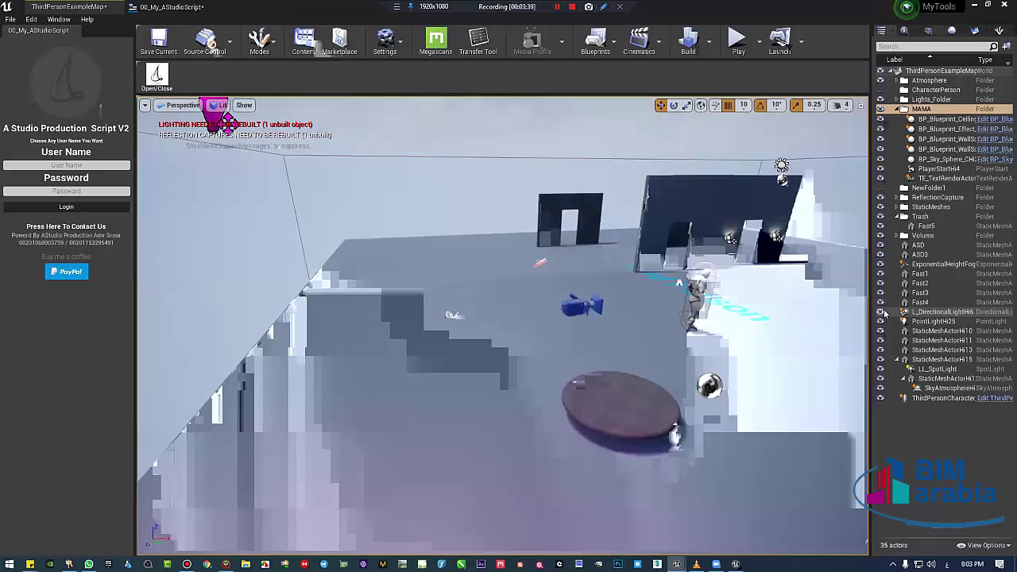
# - Select StaticMeshActorHi10 through Hi13, then dismiss their Move To menu and clear the selection
pyautogui.click(944, 332)
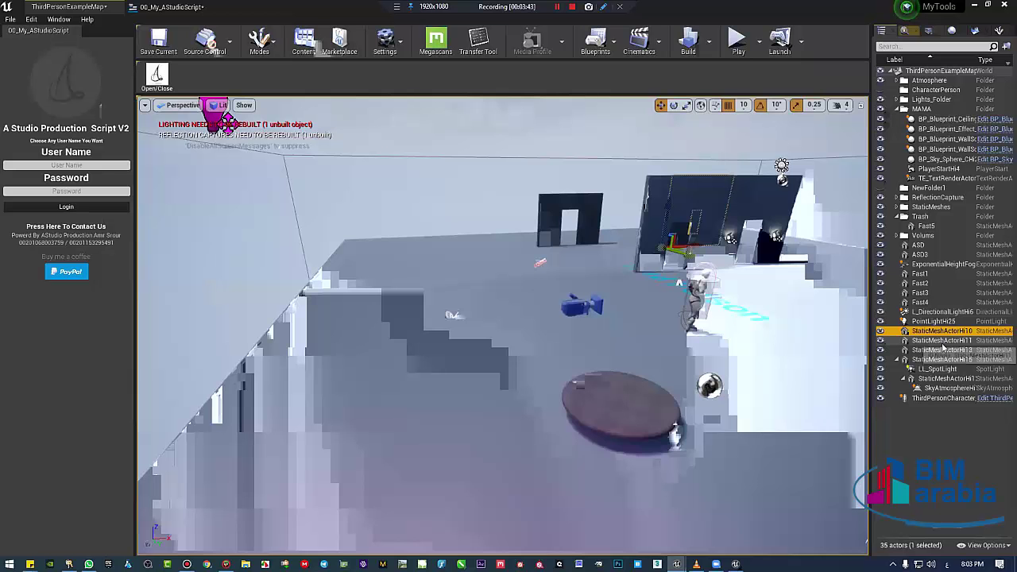
pyautogui.keyDown('shift'); pyautogui.click(944, 351); pyautogui.keyUp('shift')
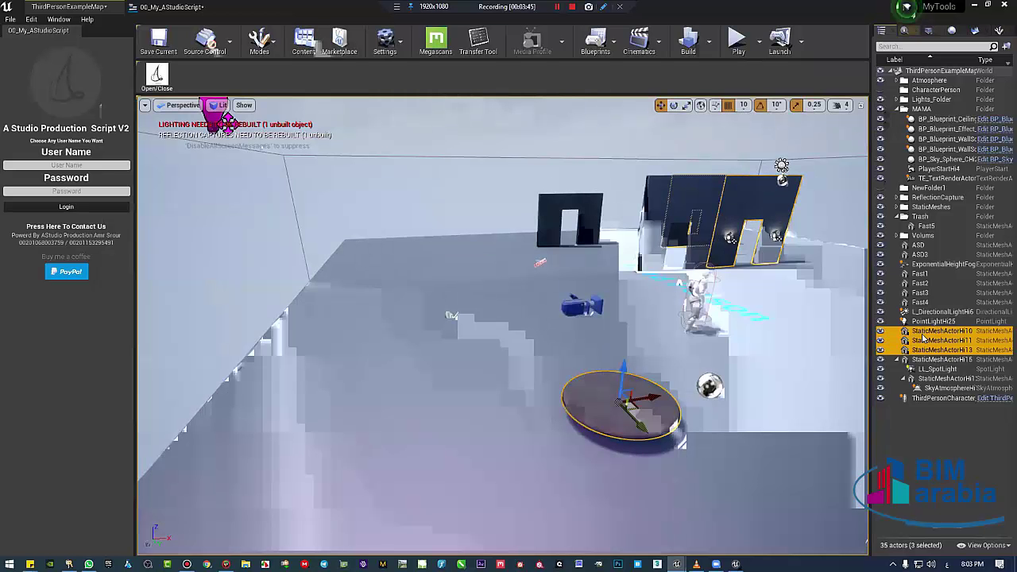
pyautogui.rightClick(940, 337)
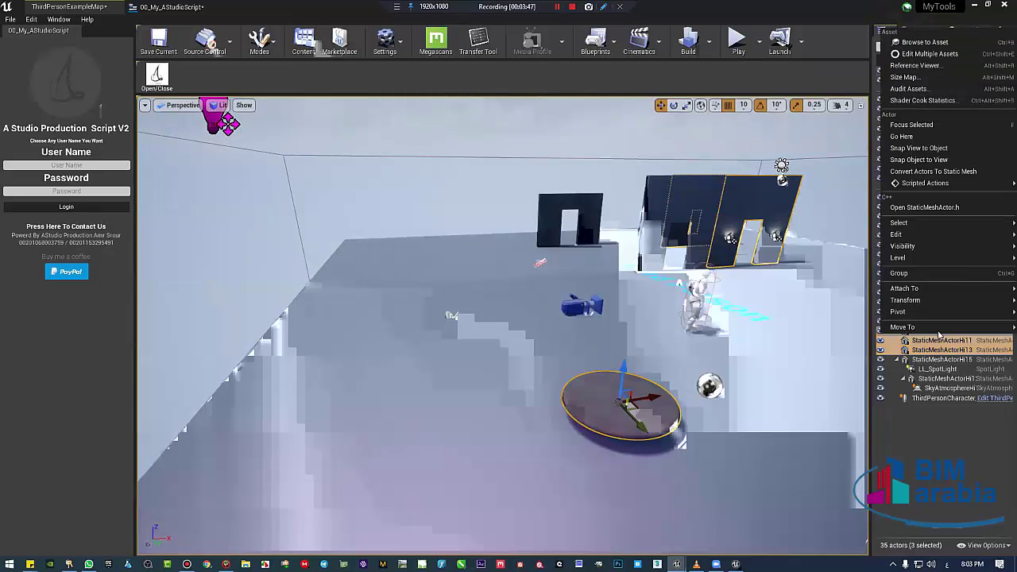
pyautogui.moveTo(938, 332)
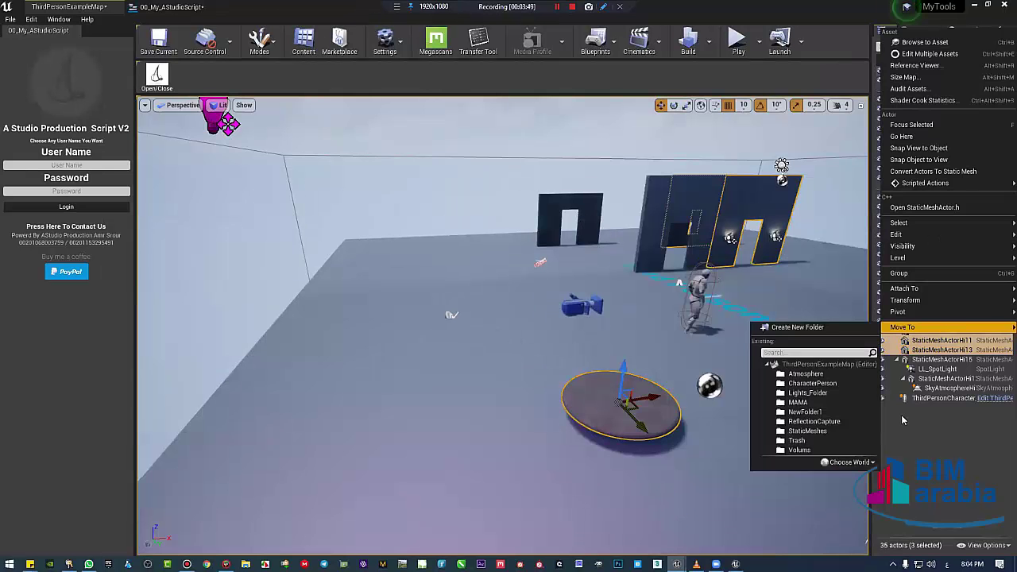
pyautogui.click(902, 419)
# - Create a new folder holding PointLightHi25 and StaticMeshActorHi10, Hi11 and Hi13
pyautogui.click(940, 323)
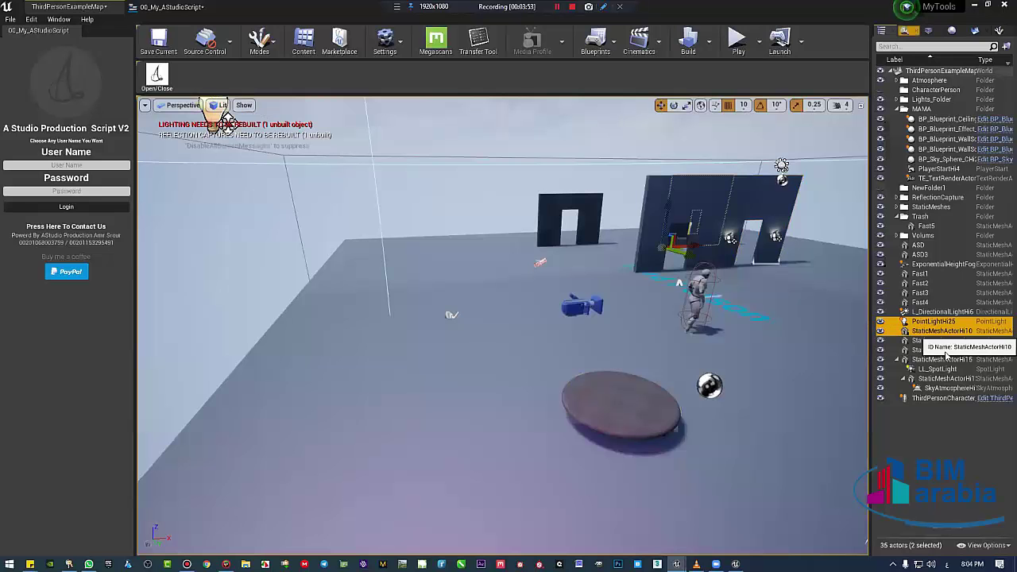
pyautogui.keyDown('shift'); pyautogui.click(950, 350); pyautogui.keyUp('shift')
pyautogui.keyDown('shift'); pyautogui.click(922, 360); pyautogui.keyUp('shift')
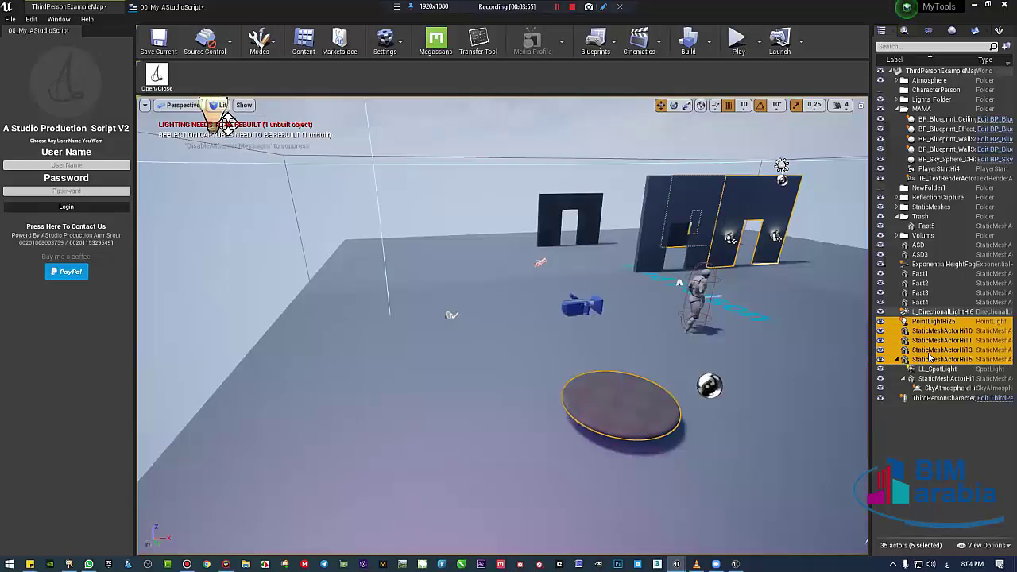
pyautogui.keyDown('ctrl'); pyautogui.click(929, 357); pyautogui.keyUp('ctrl')
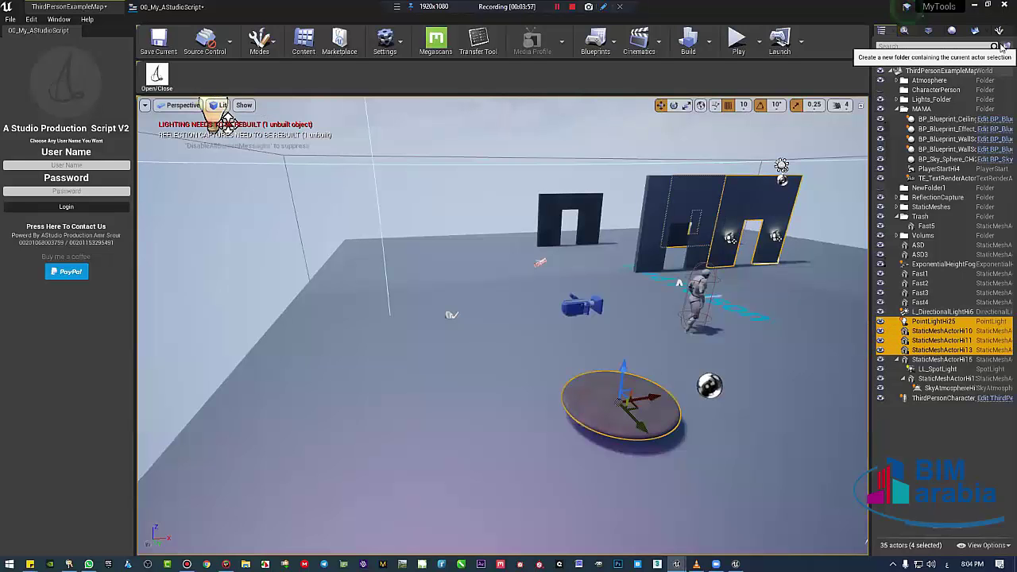
pyautogui.click(1001, 48)
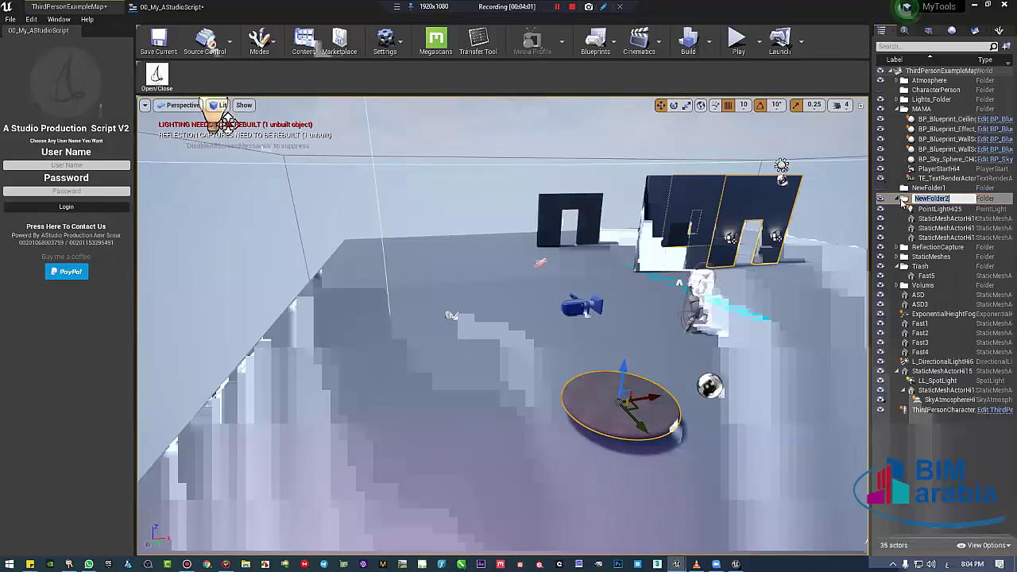
# - Select NewFolder2, toggling its contents collapsed and expanded
pyautogui.click(901, 202)
pyautogui.click(901, 202)
pyautogui.click(899, 199)
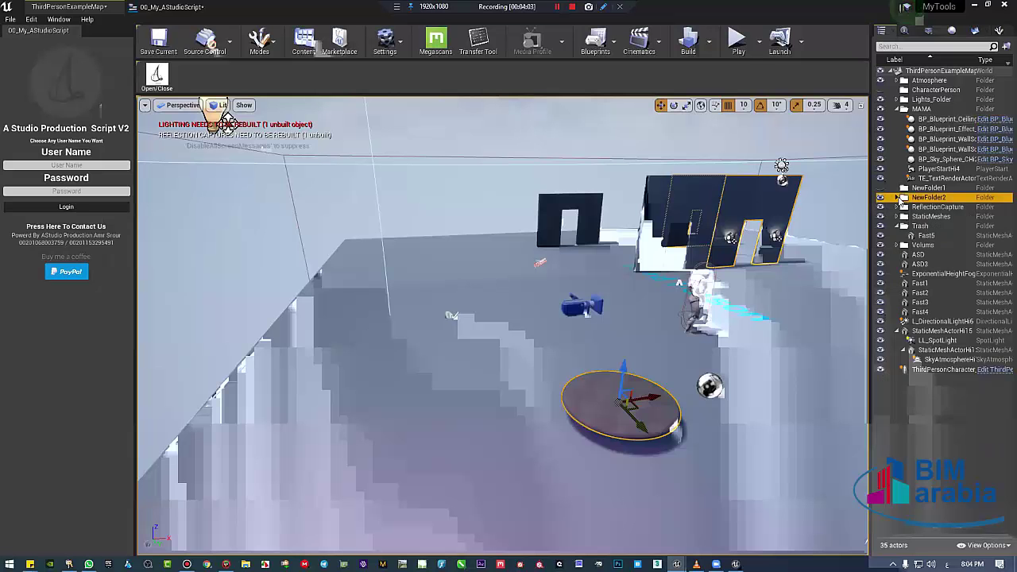
pyautogui.click(898, 198)
pyautogui.click(898, 199)
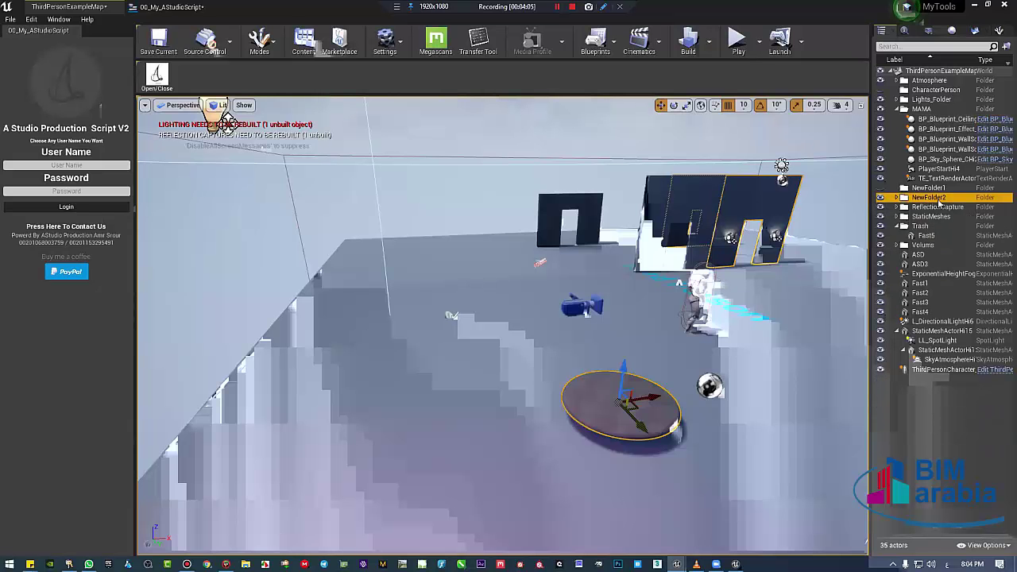
pyautogui.moveTo(919, 200); pyautogui.dragTo(940, 220)
pyautogui.click(942, 198)
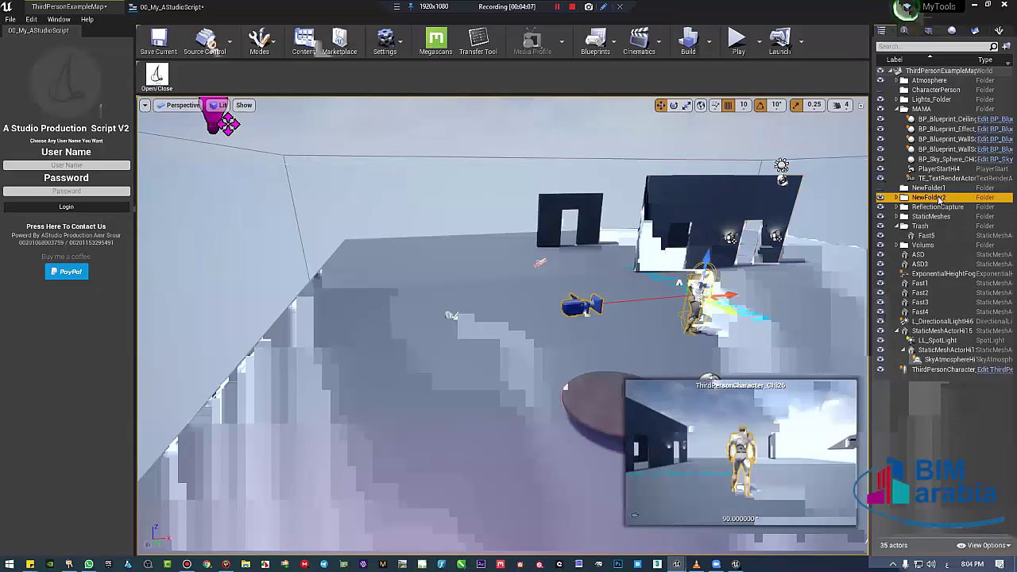
# - Rename NewFolder2 to 'Amora', correcting a mistyped first attempt
pyautogui.rightClick(945, 198)
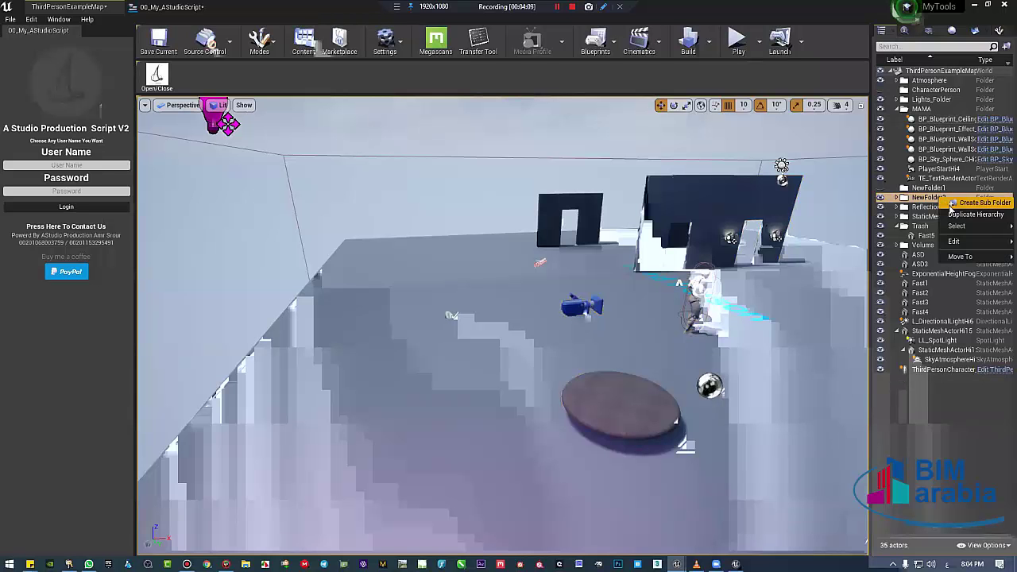
pyautogui.moveTo(955, 245)
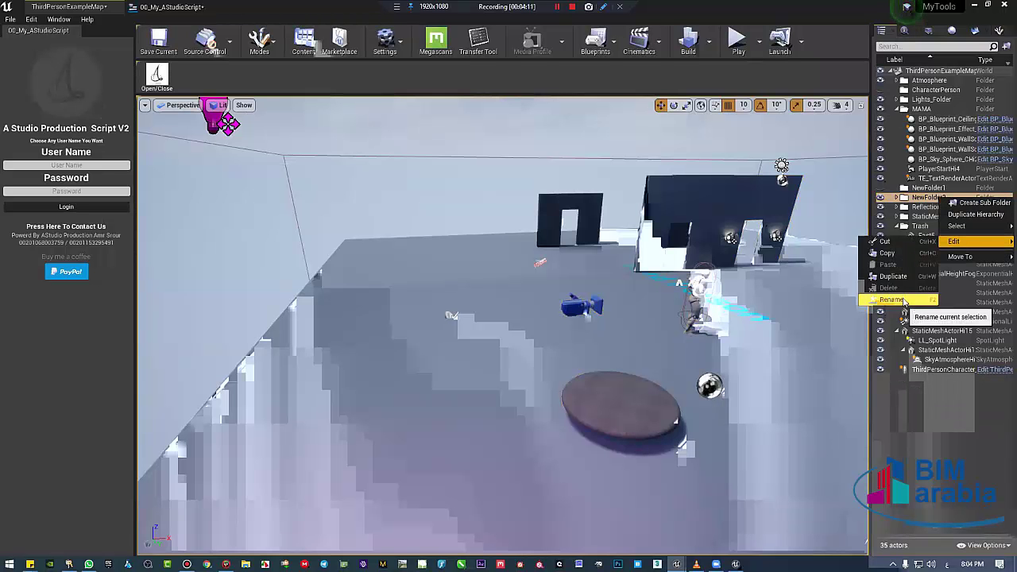
pyautogui.press('Escape')
pyautogui.click(941, 199)
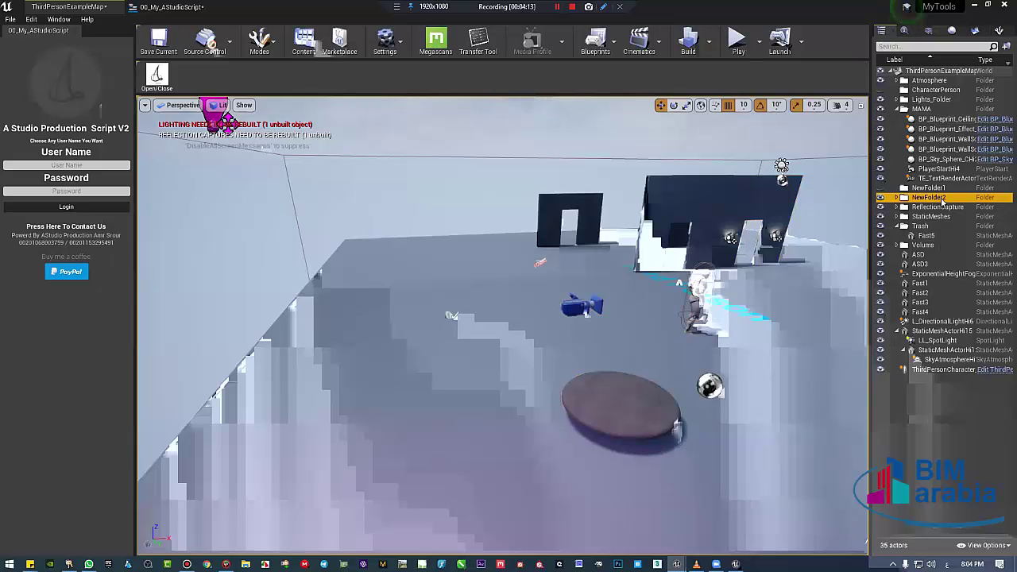
pyautogui.click(941, 198)
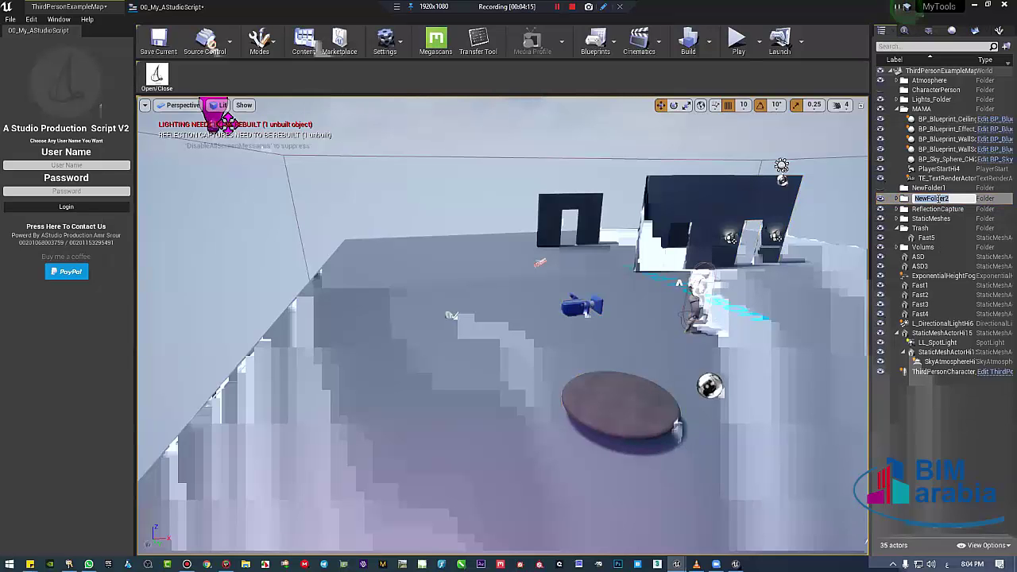
pyautogui.write('خفش')
pyautogui.press('Return')
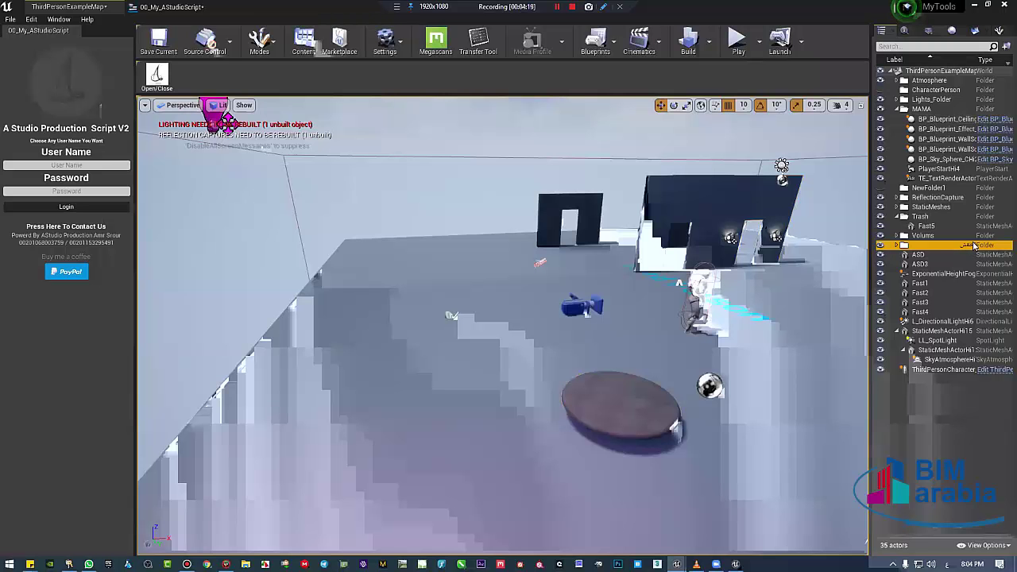
pyautogui.press('F2')
pyautogui.write('Amora')
pyautogui.press('Return')
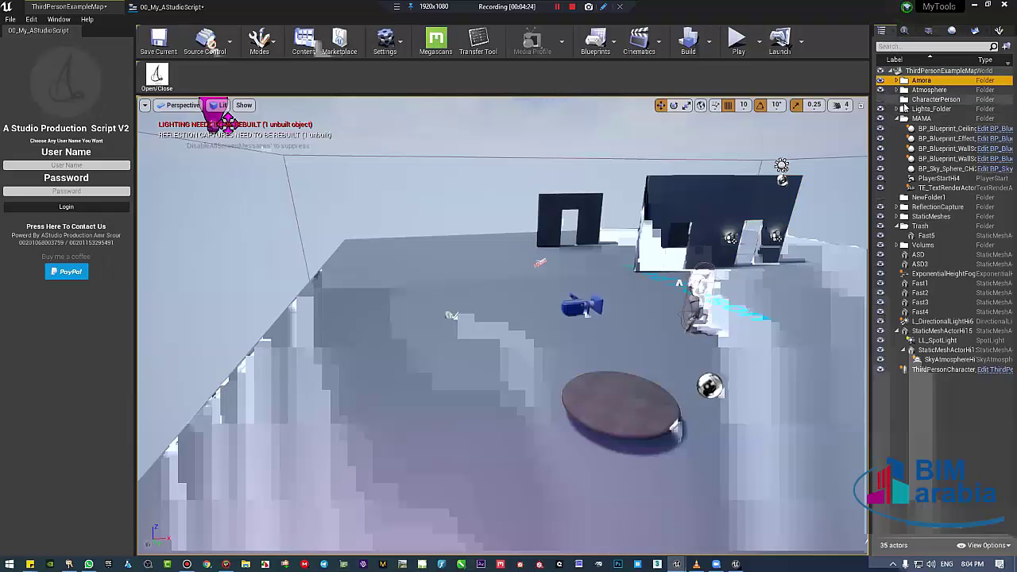
# - Delete the CharacterPerson folder, collapse MAMA and Trash, and reach Telegram from the tray
pyautogui.click(930, 99)
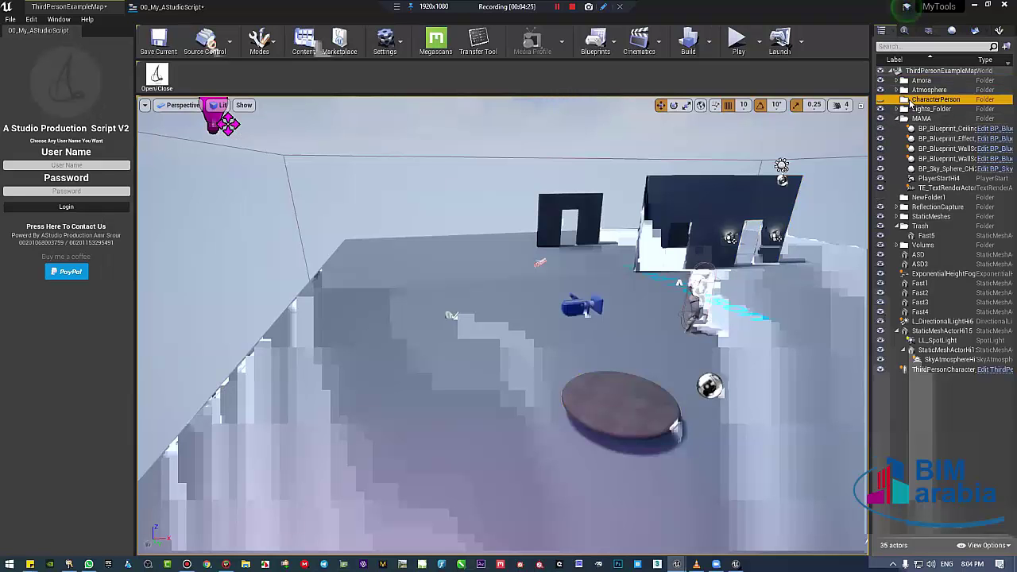
pyautogui.press('Delete')
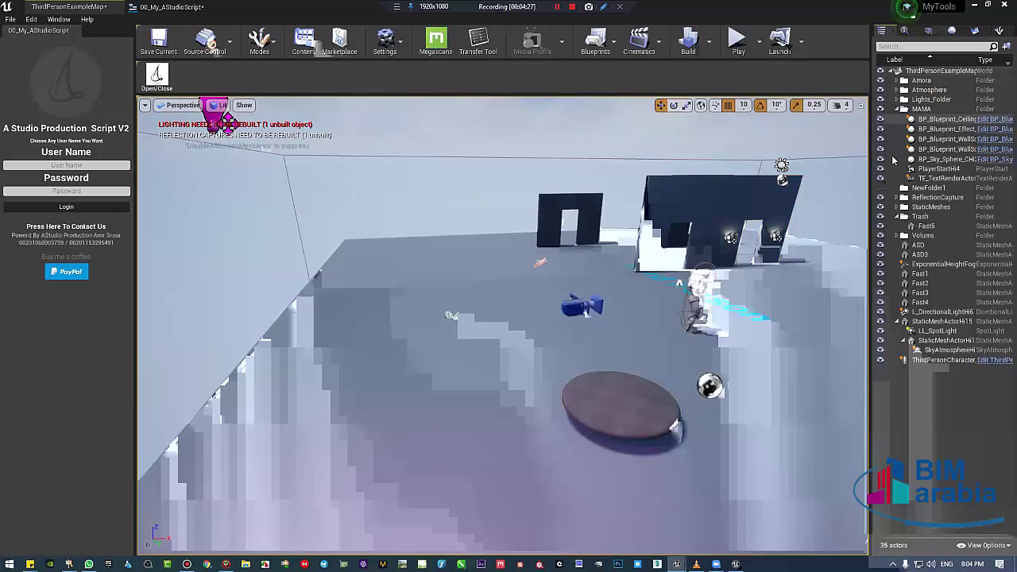
pyautogui.click(897, 109)
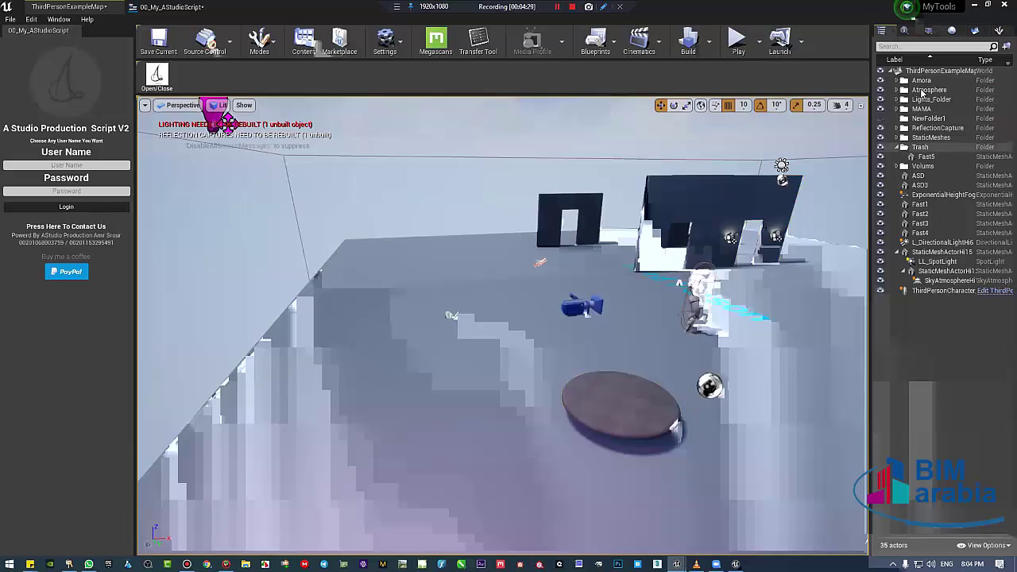
pyautogui.press('Down')
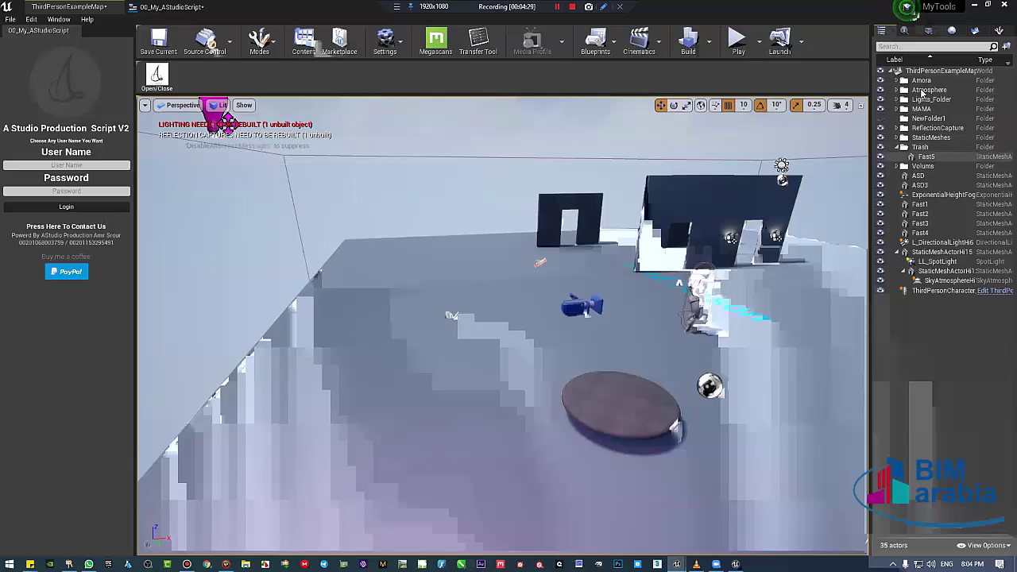
pyautogui.press('Left')
pyautogui.press('Left')
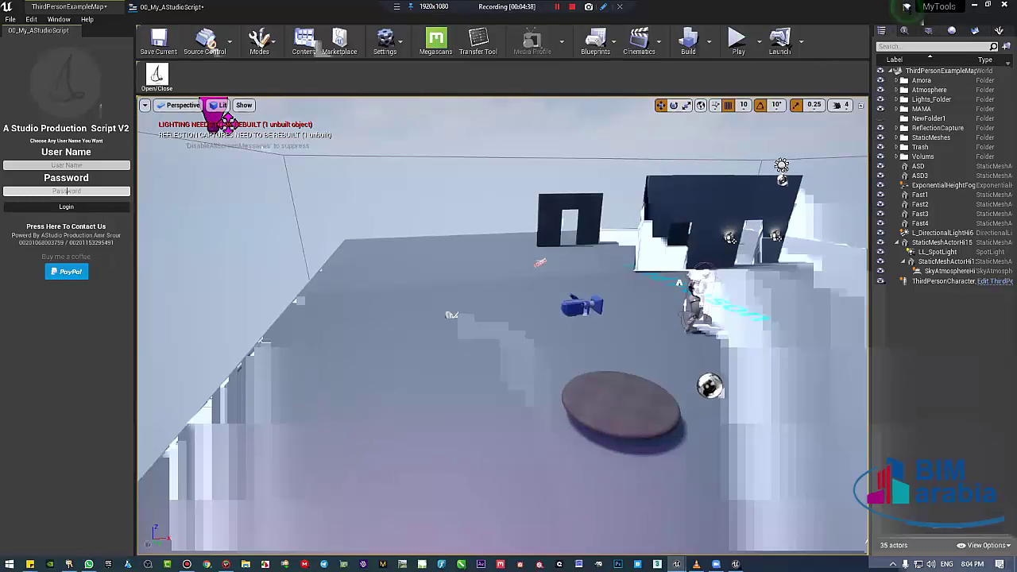
pyautogui.click(907, 6)
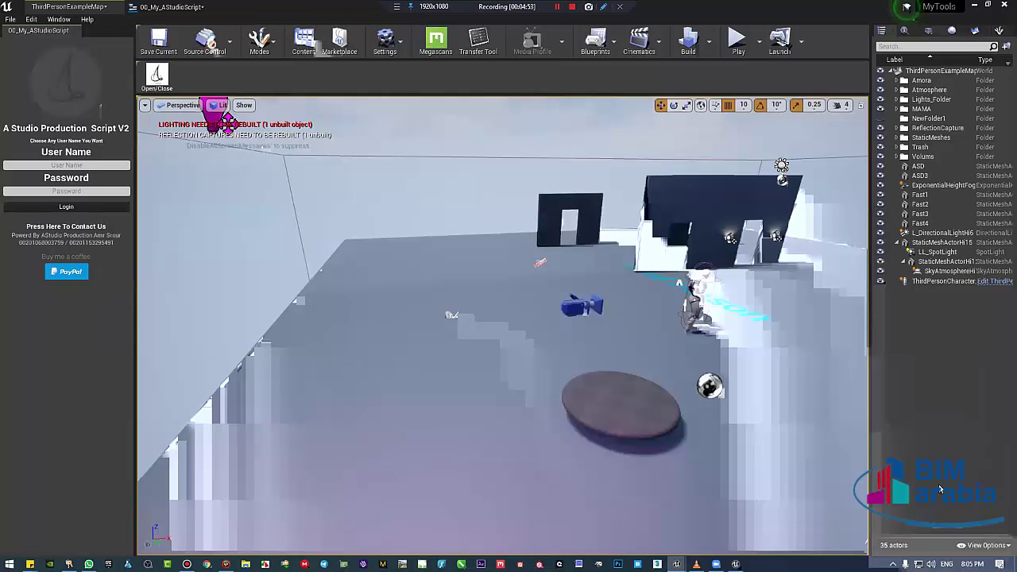
pyautogui.click(893, 564)
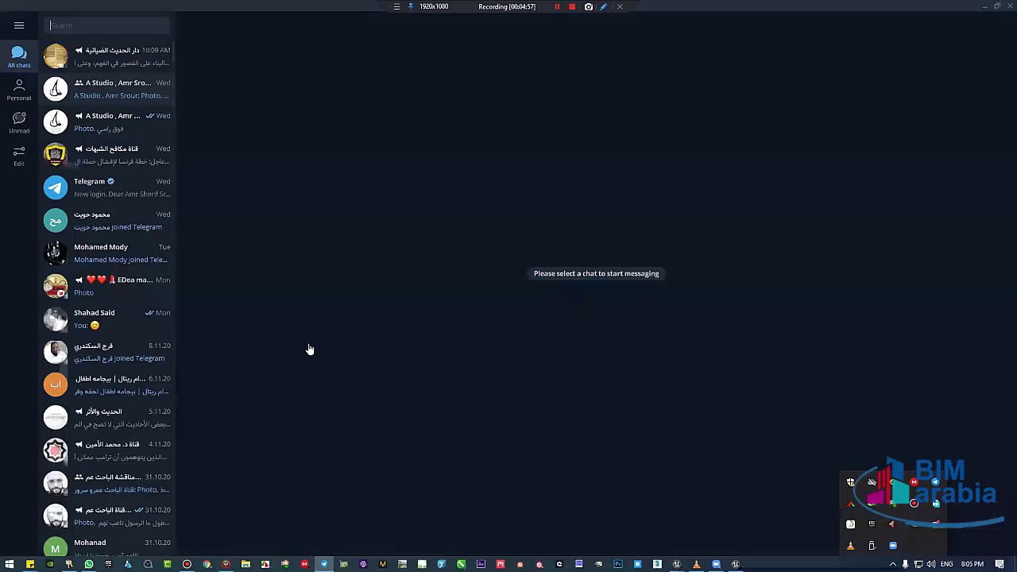
# - Scroll through the Telegram channel's studio script screenshots and close the photo viewer
pyautogui.scroll(5, 316, 318)
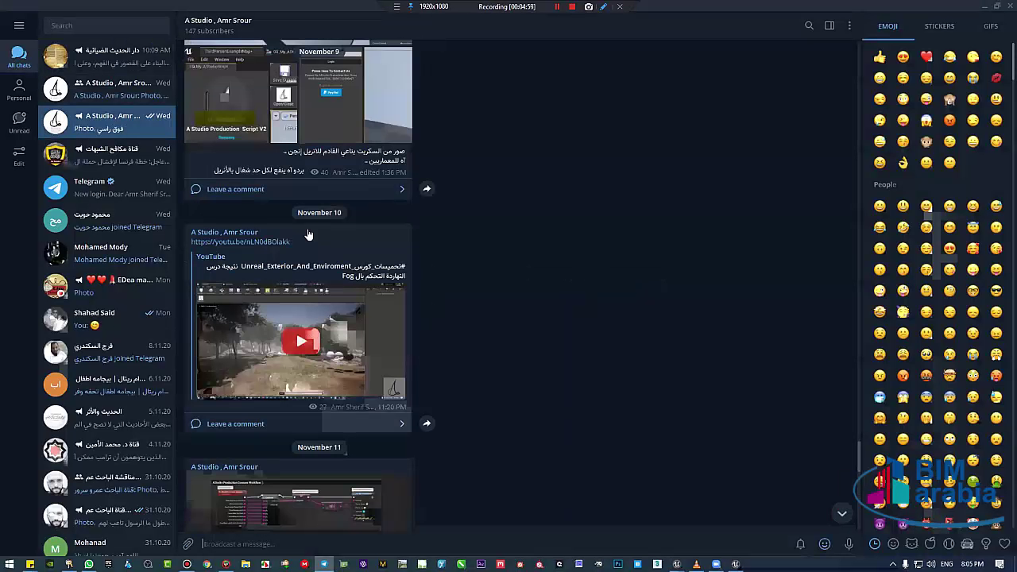
pyautogui.scroll(5, 309, 235)
pyautogui.scroll(-4, 309, 259)
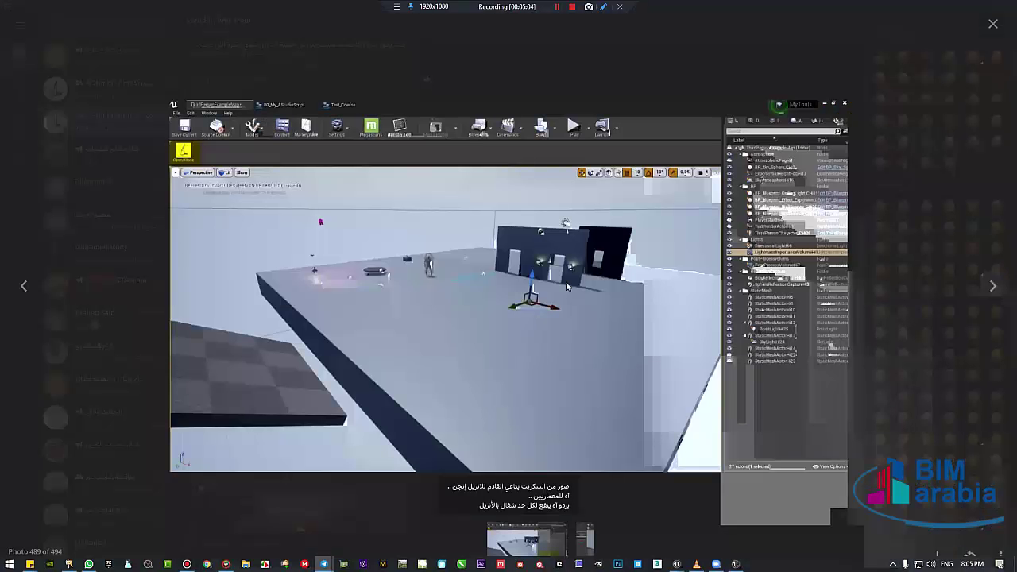
pyautogui.scroll(-1, 394, 330)
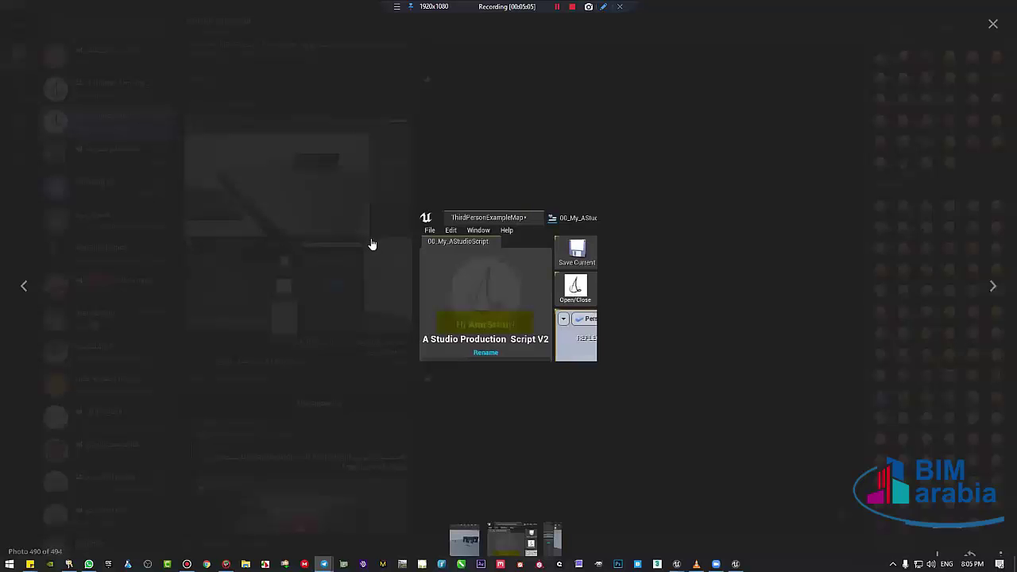
pyautogui.click(238, 198)
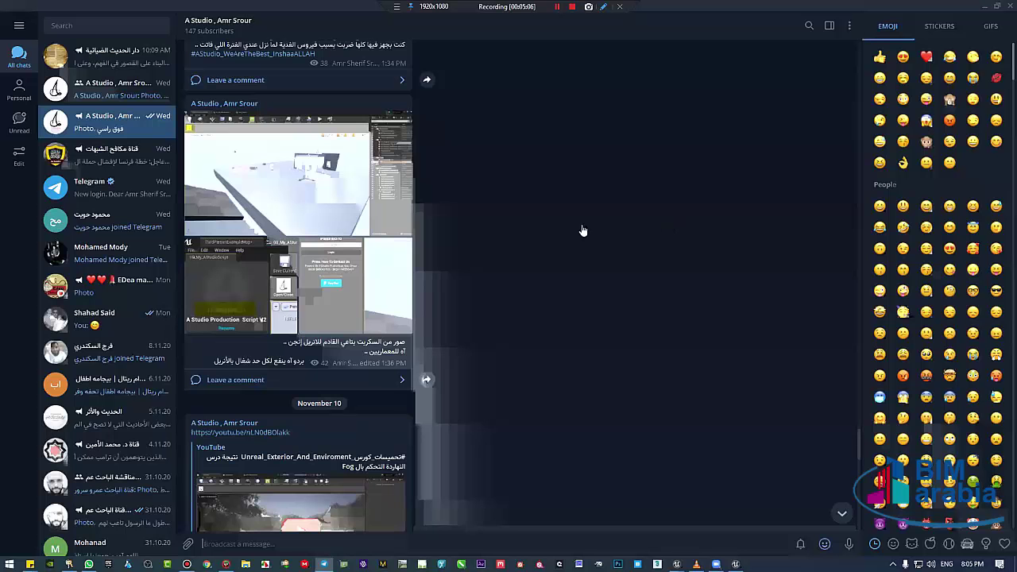
pyautogui.scroll(5, 298, 317)
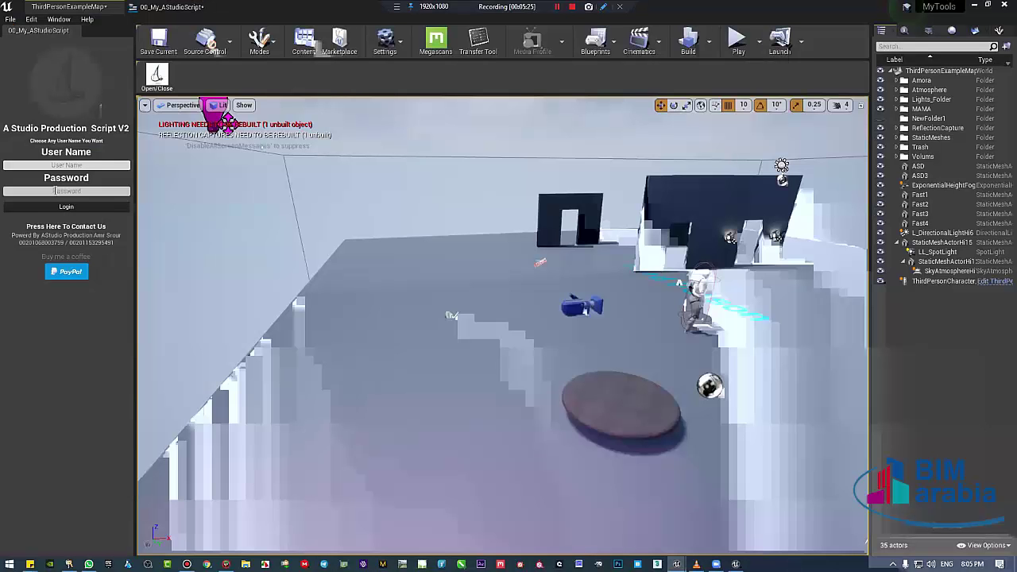
# - Log into the A Studio script with its password and open World Outliner > Organize World Outliner
pyautogui.click(54, 191)
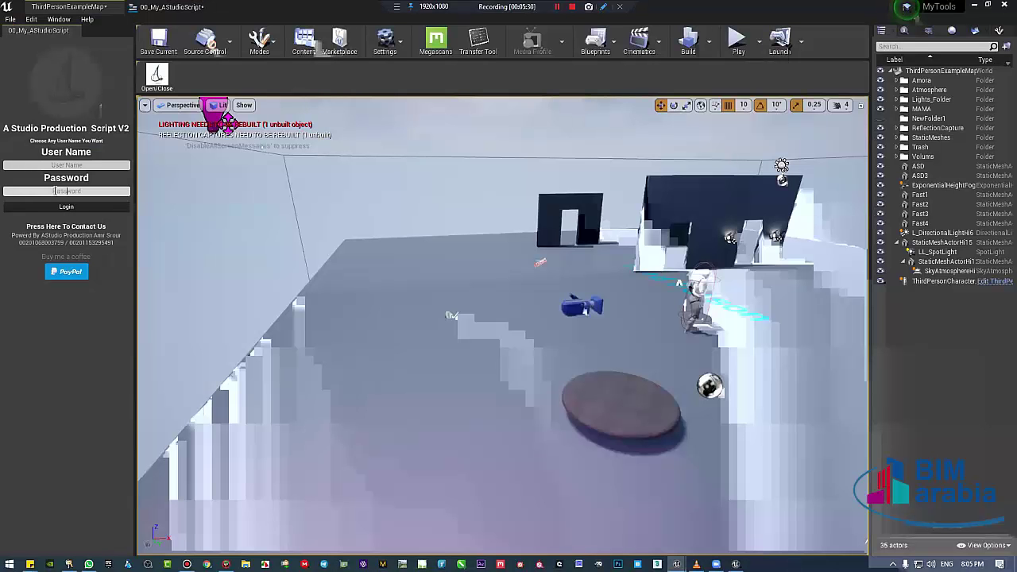
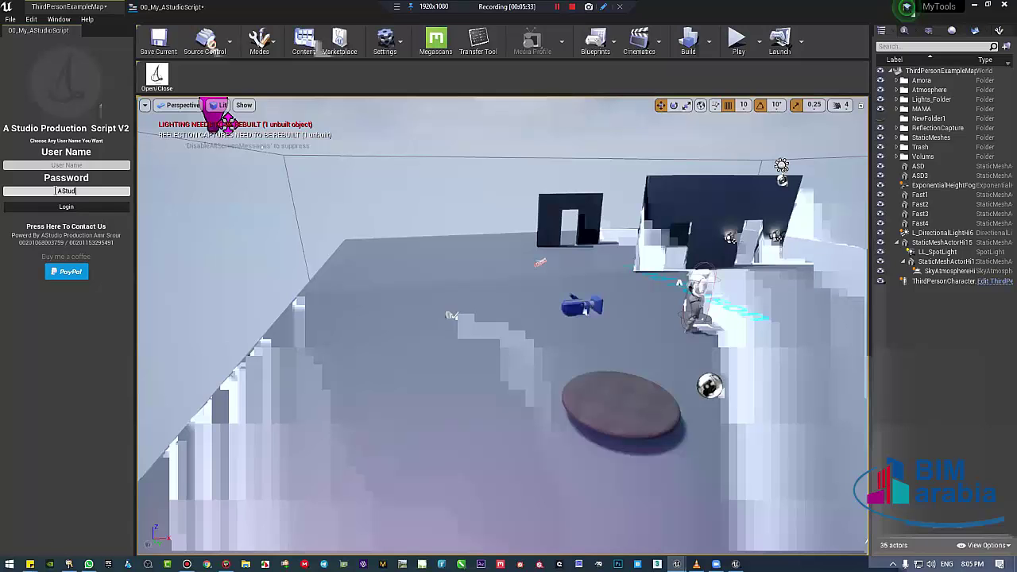
pyautogui.click(116, 207)
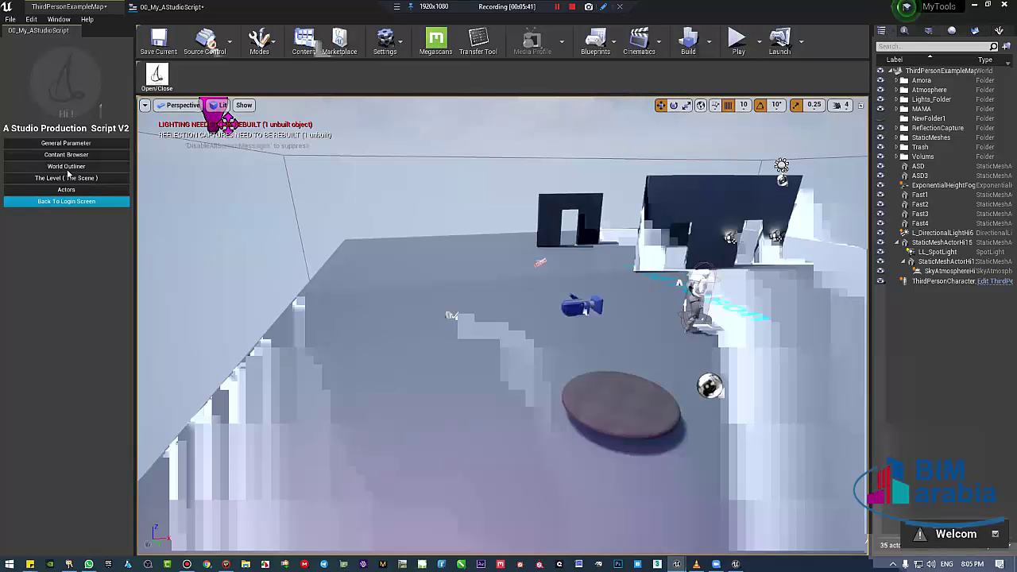
pyautogui.click(65, 167)
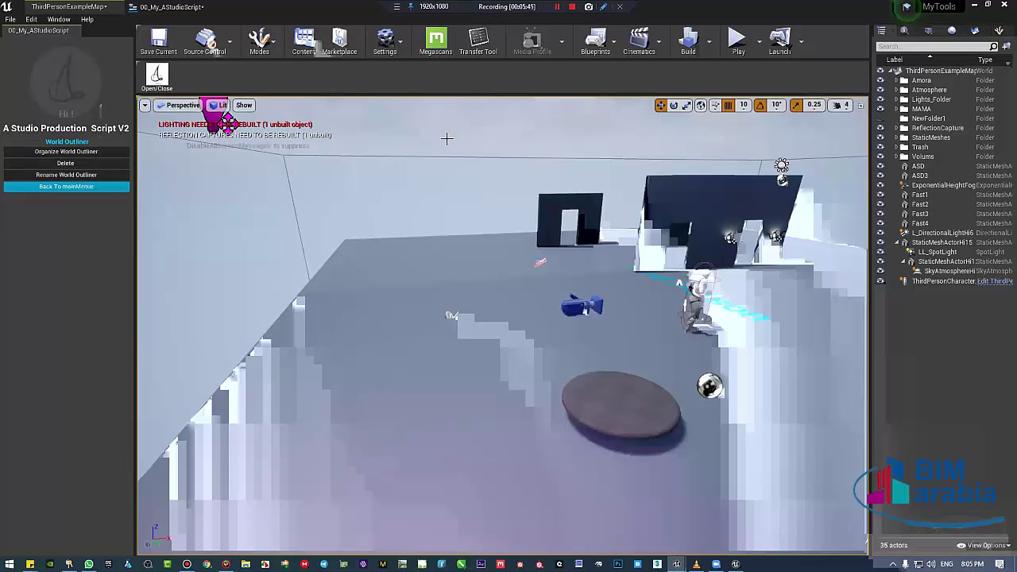
pyautogui.click(50, 153)
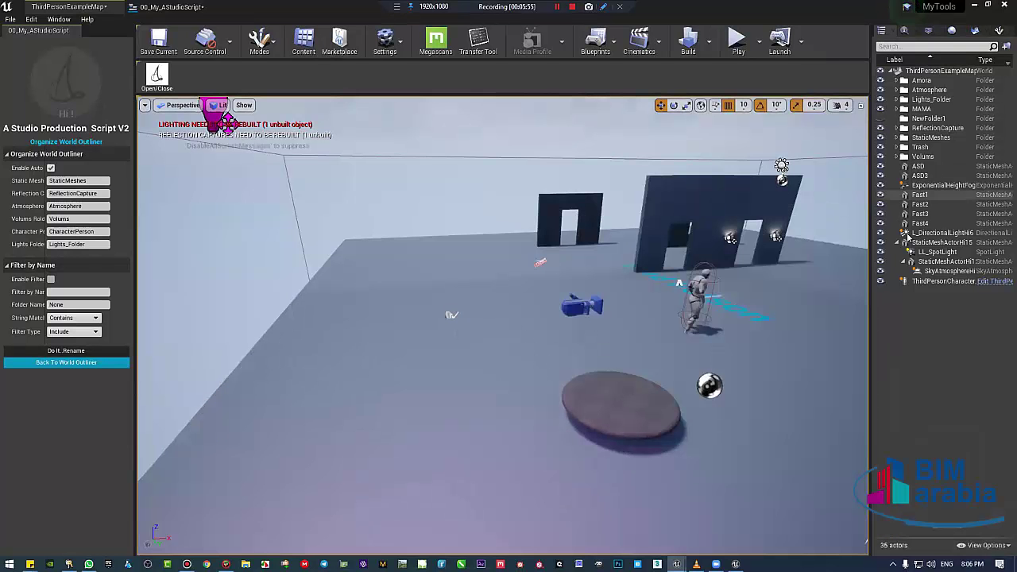
# - Run the automatic actor sorting, then delete the Amora, NewFolder1 and Trash folders
pyautogui.click(75, 352)
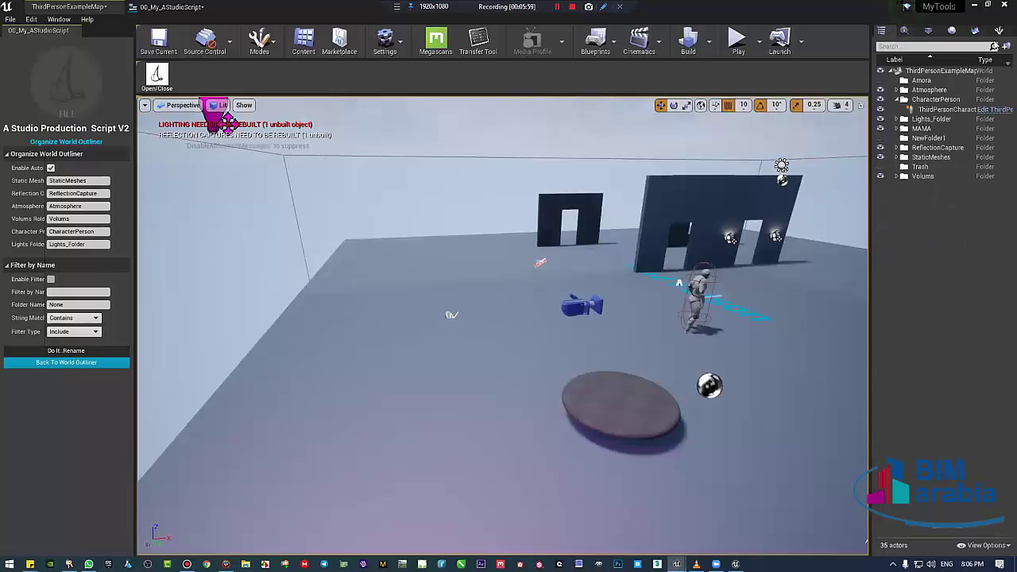
pyautogui.click(897, 100)
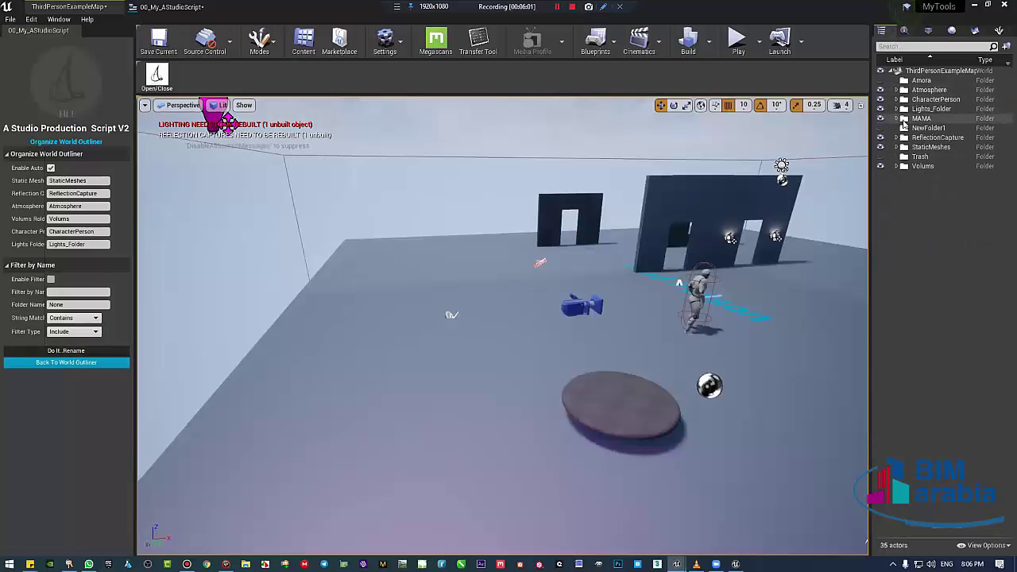
pyautogui.click(926, 128)
pyautogui.keyDown('ctrl'); pyautogui.click(926, 80); pyautogui.keyUp('ctrl')
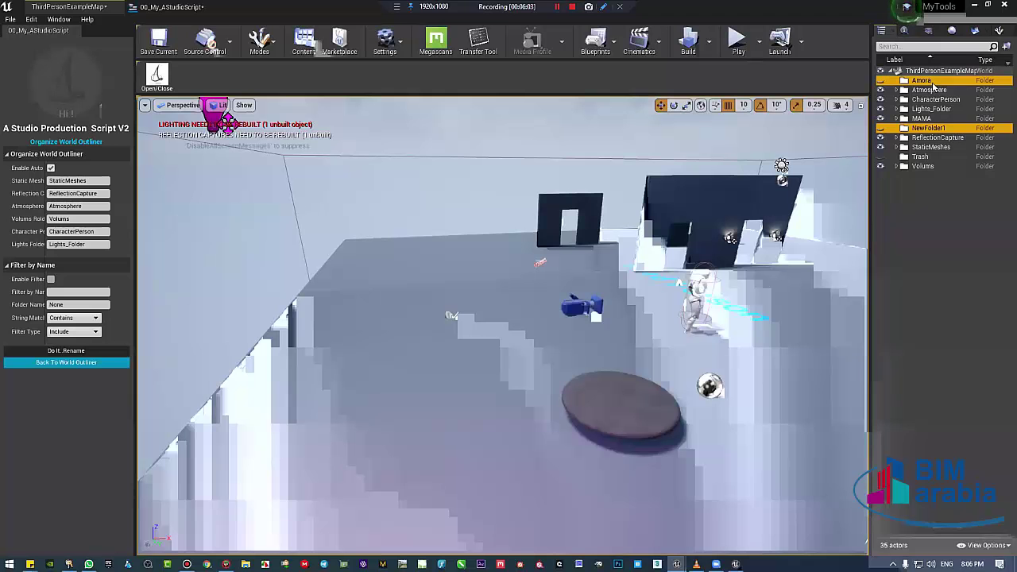
pyautogui.press('Delete')
pyautogui.click(910, 139)
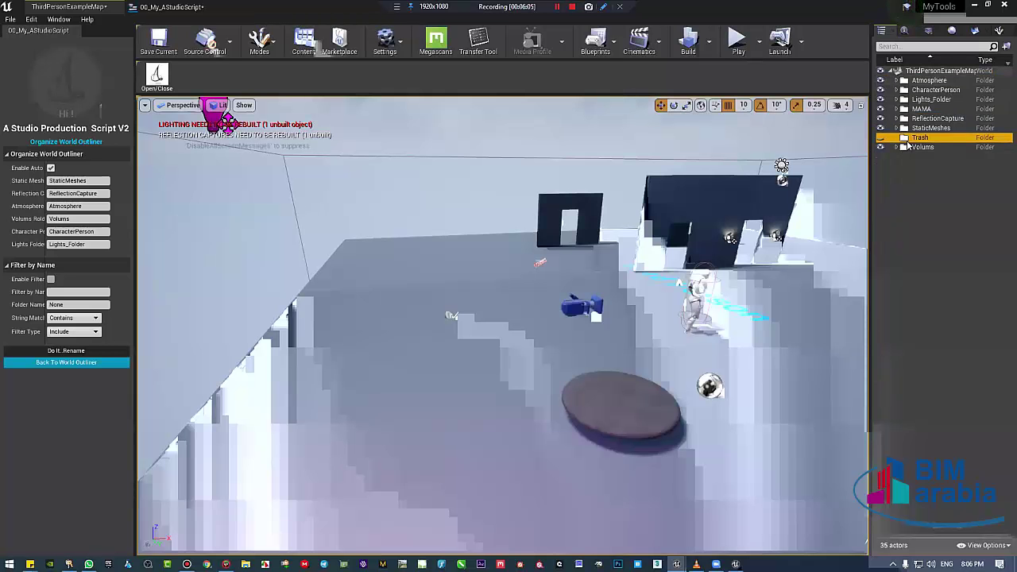
pyautogui.press('Delete')
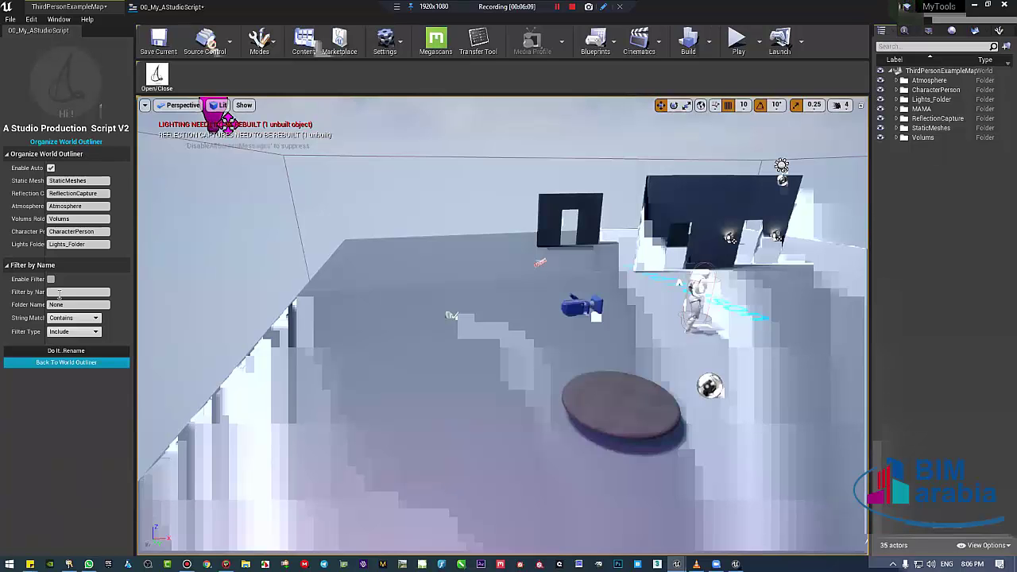
# - Return to the script's main menu and minimize the script window
pyautogui.click(64, 366)
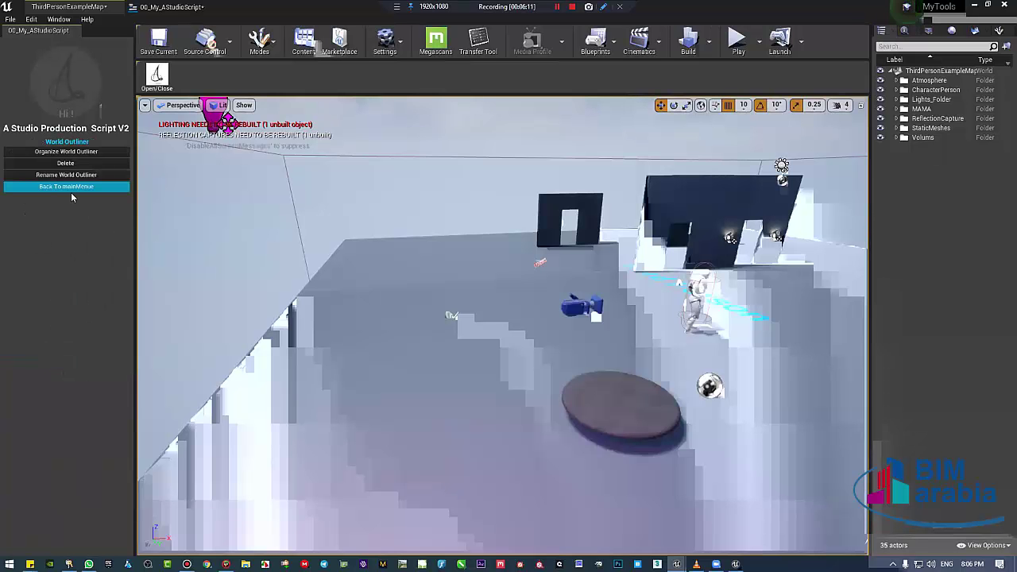
pyautogui.click(60, 197)
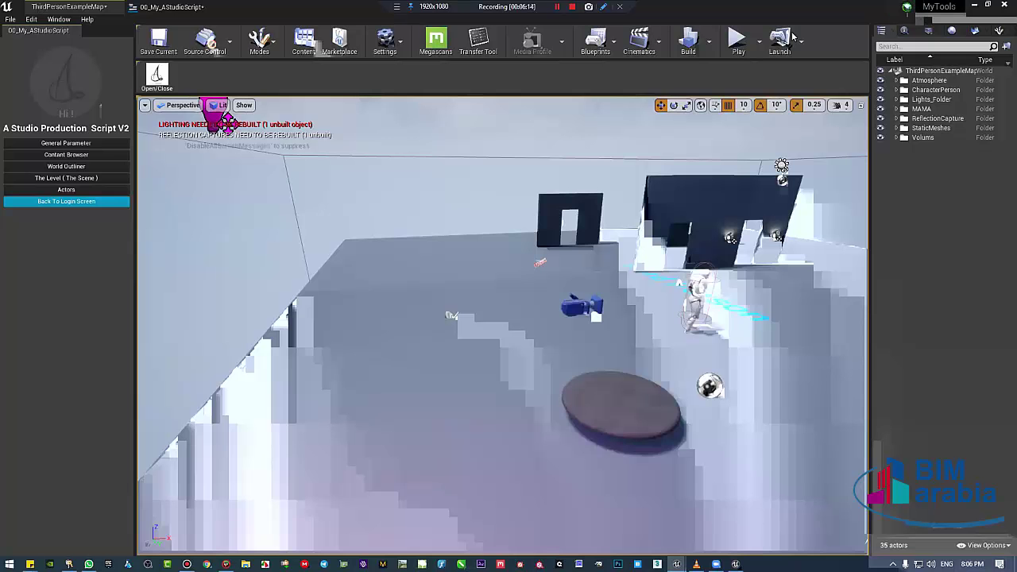
pyautogui.click(974, 5)
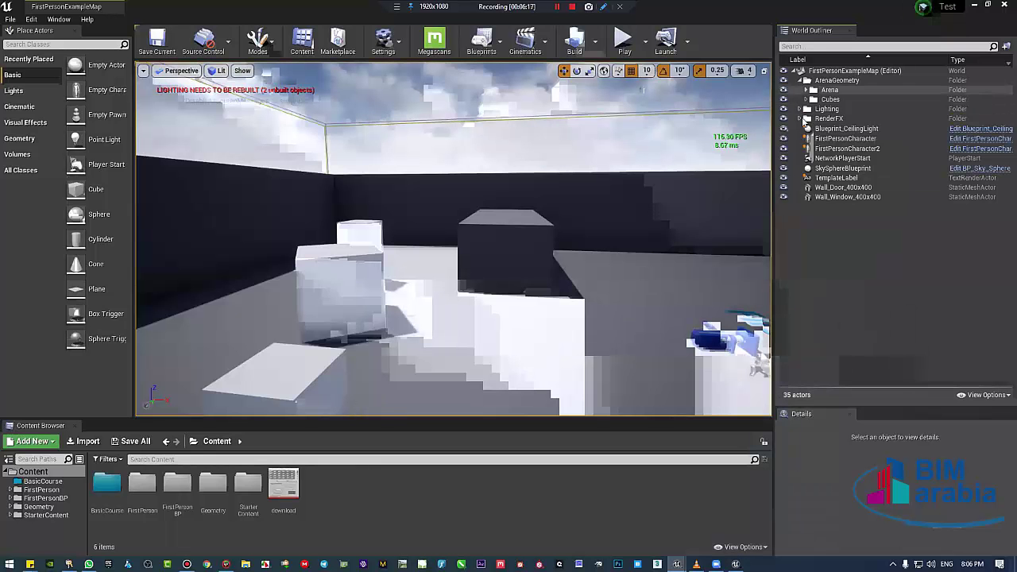
# - Open StarterContent > Props in the Content Browser and select the SM_Bush asset
pyautogui.click(800, 81)
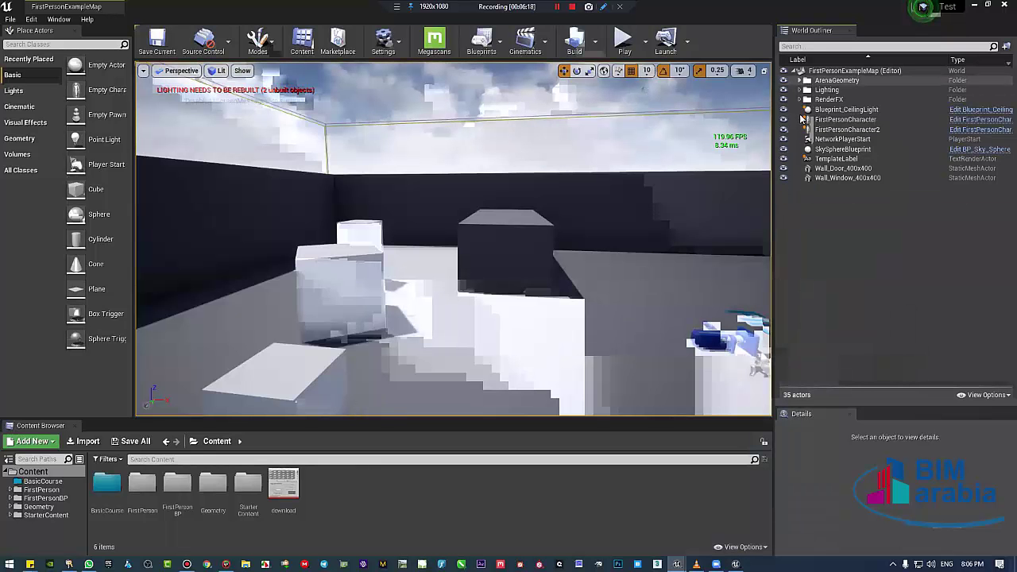
pyautogui.click(799, 80)
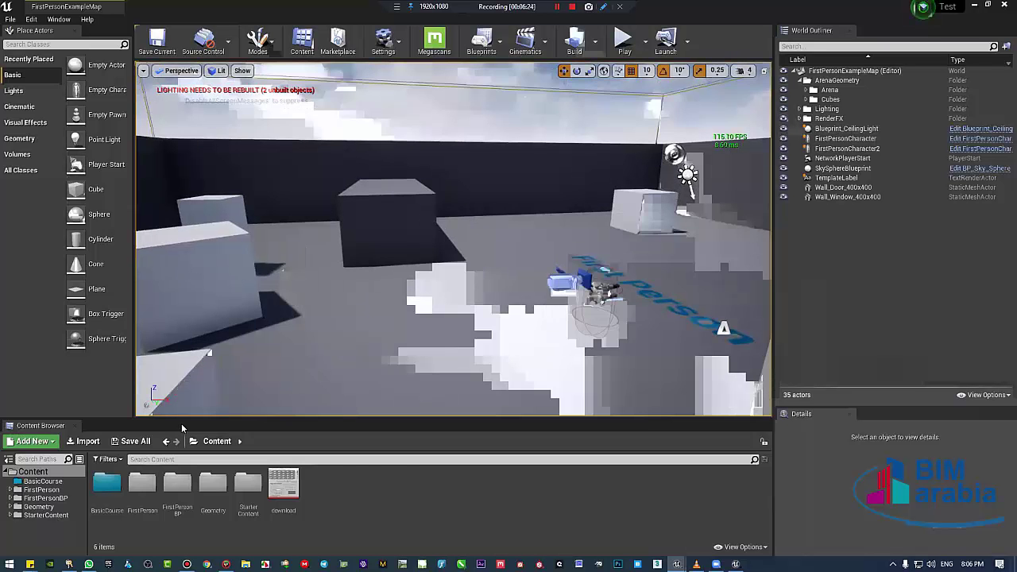
pyautogui.doubleClick(45, 515)
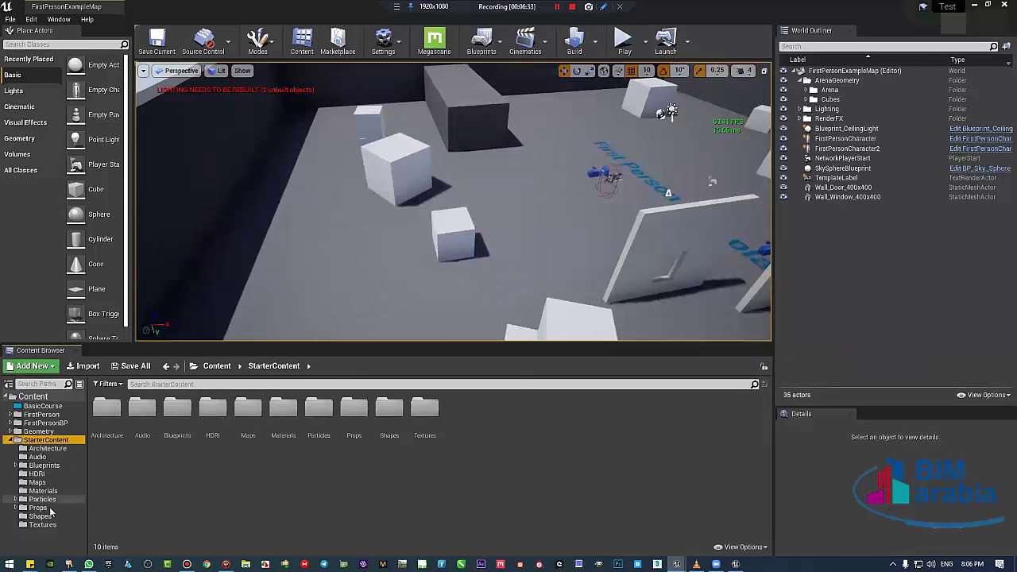
pyautogui.click(37, 507)
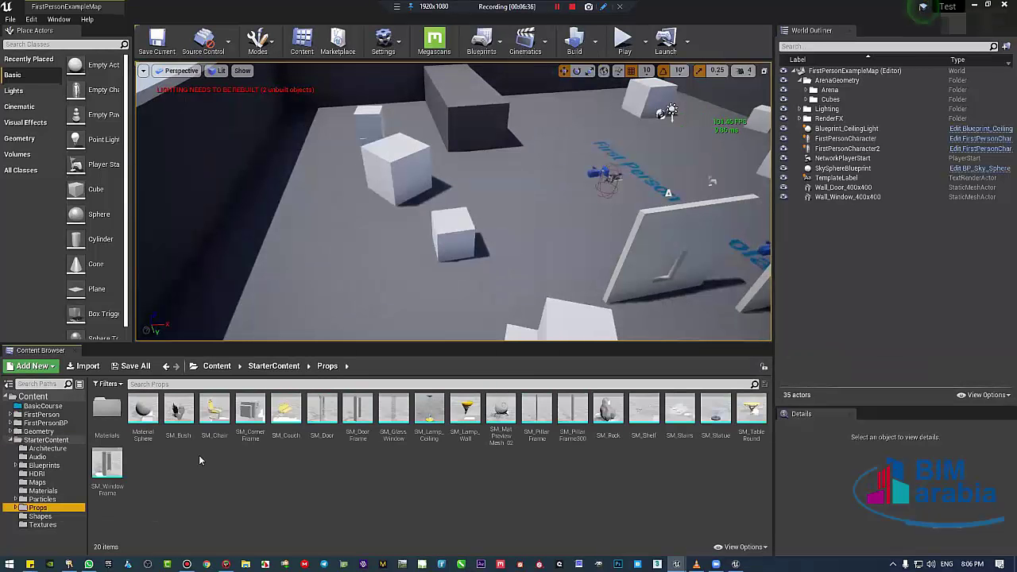
pyautogui.click(178, 412)
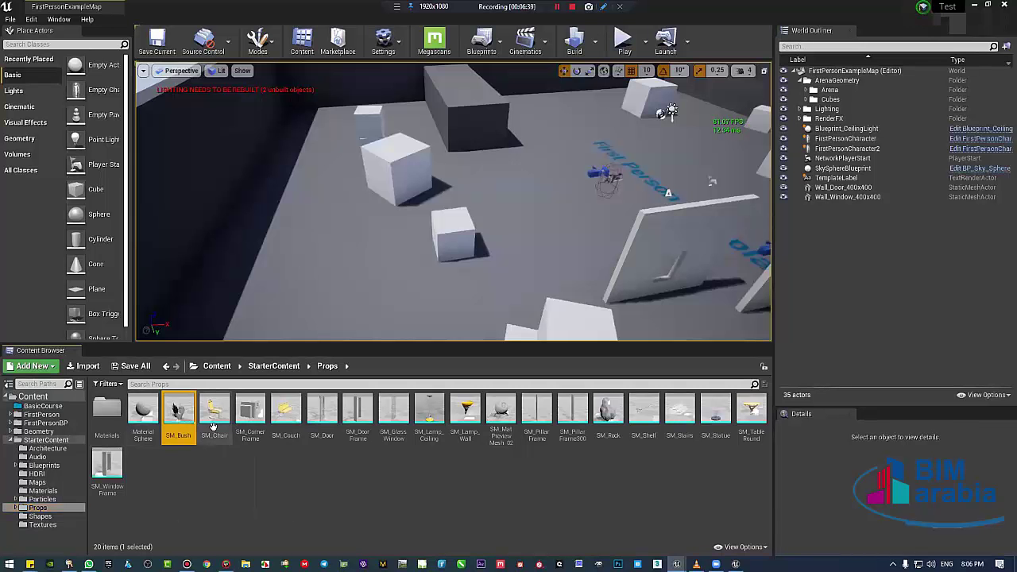
# - Place an SM_Chair on the floor left of the cubes, bringing the level to 36 actors
pyautogui.moveTo(213, 427); pyautogui.dragTo(360, 242)
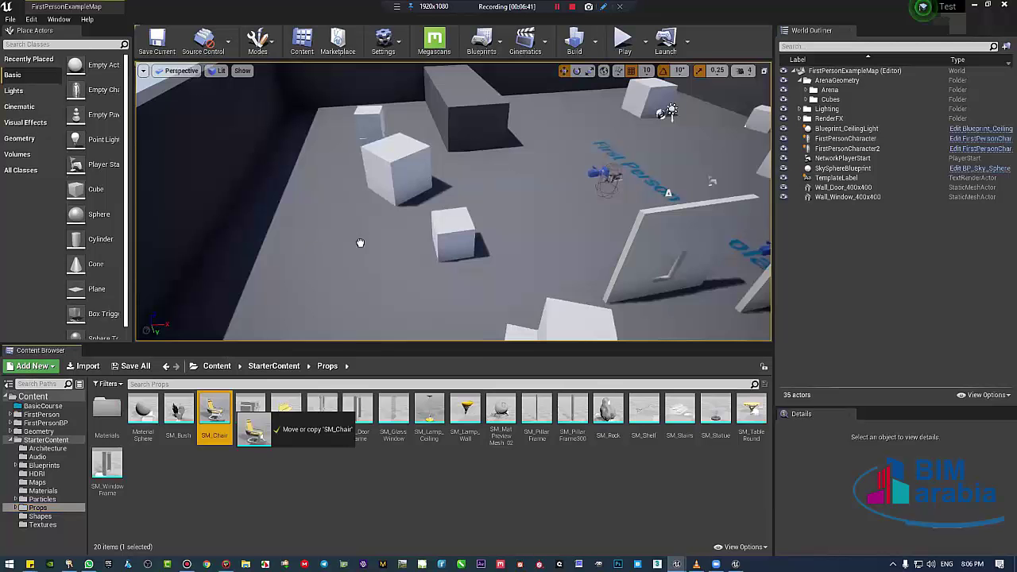
pyautogui.moveTo(360, 242); pyautogui.dragTo(464, 209)
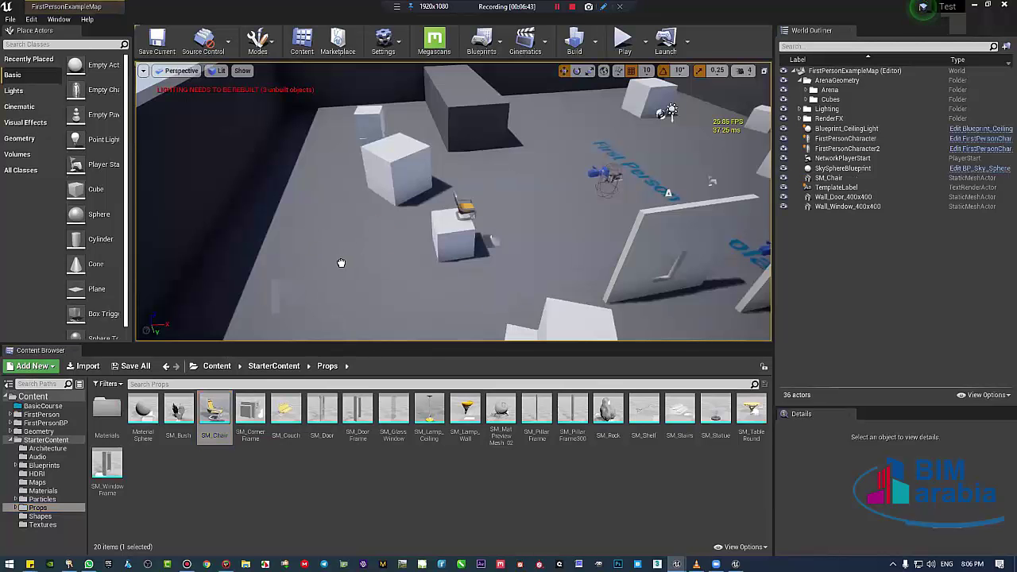
pyautogui.moveTo(341, 262); pyautogui.dragTo(286, 502)
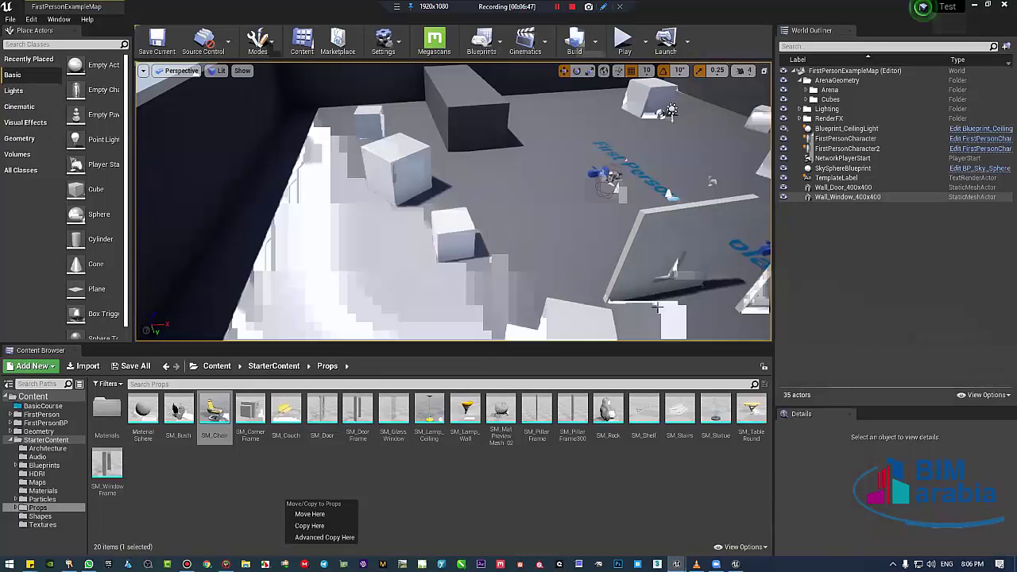
pyautogui.moveTo(802, 127); pyautogui.dragTo(751, 176)
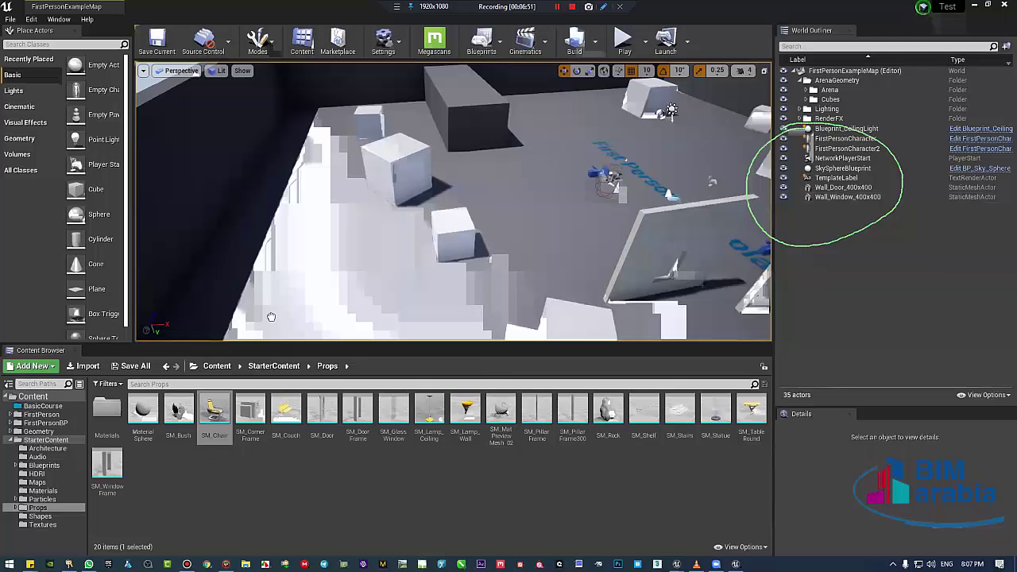
pyautogui.moveTo(214, 413); pyautogui.dragTo(271, 431)
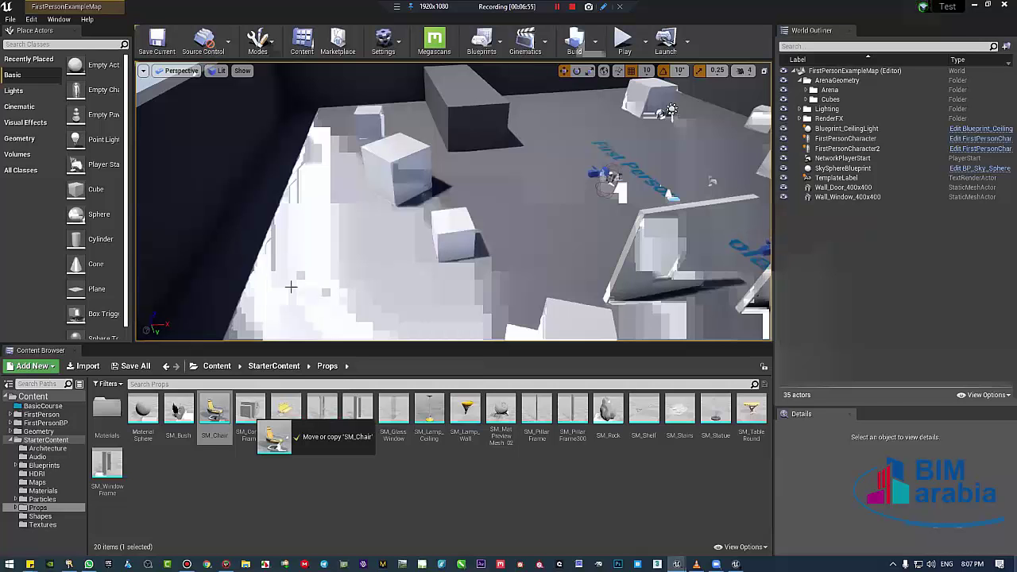
pyautogui.moveTo(291, 286); pyautogui.dragTo(294, 262)
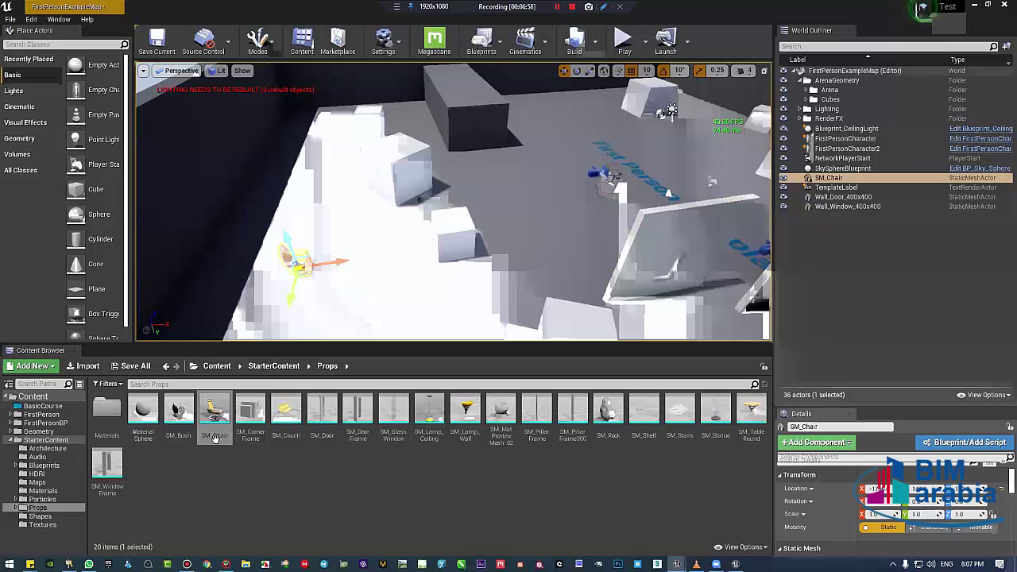
# - Move the placed SM_Chair actor into a new outliner folder
pyautogui.click(839, 179)
pyautogui.rightClick(839, 180)
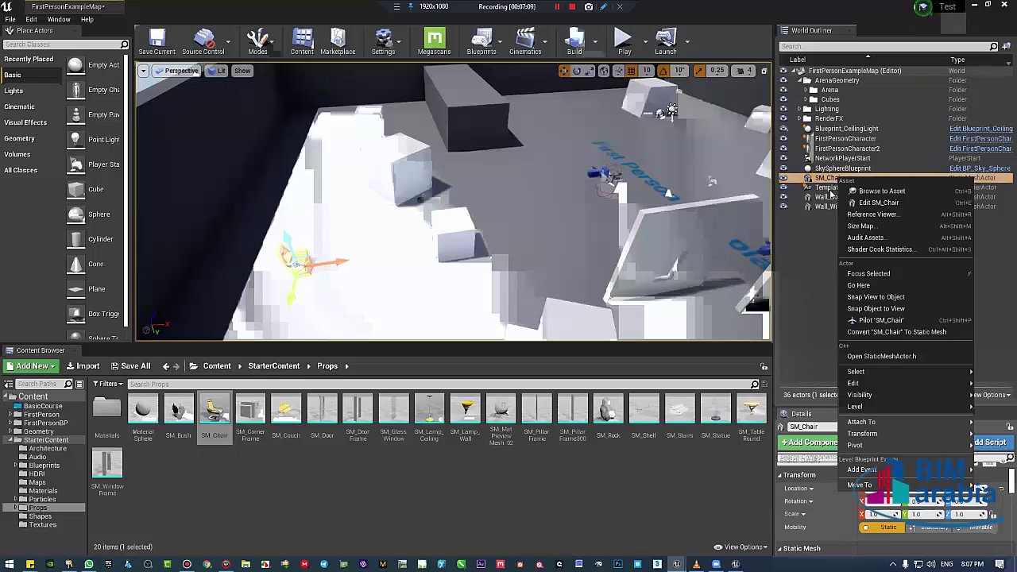
pyautogui.click(836, 188)
pyautogui.click(838, 178)
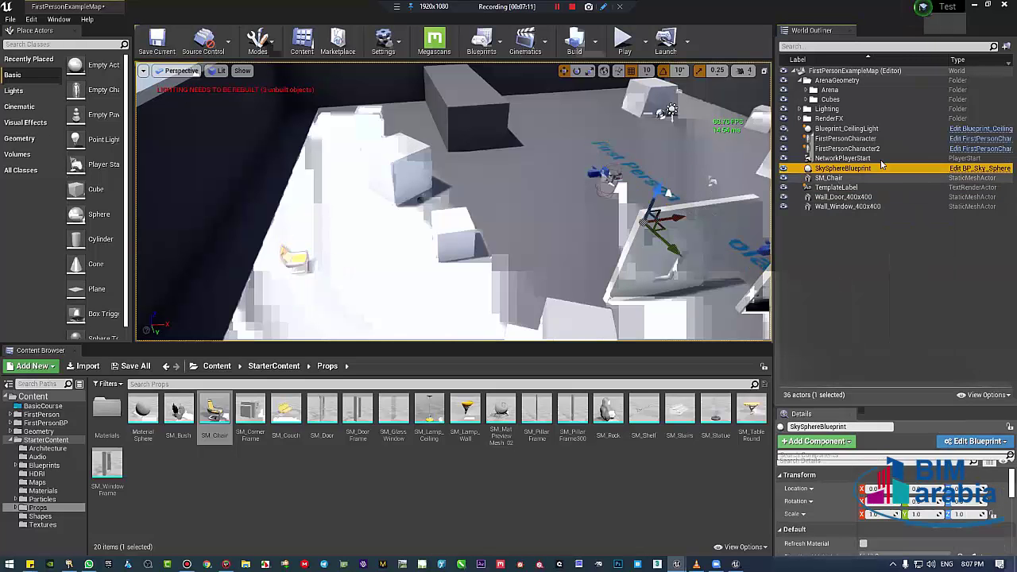
pyautogui.click(1006, 46)
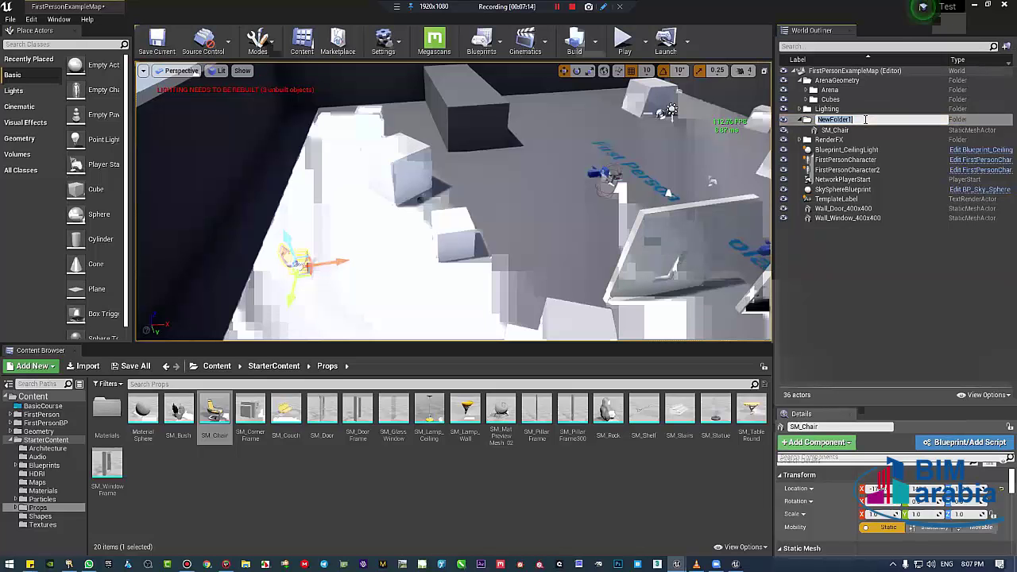
# - Name the new outliner folder 'Cha'
pyautogui.write('Cha')
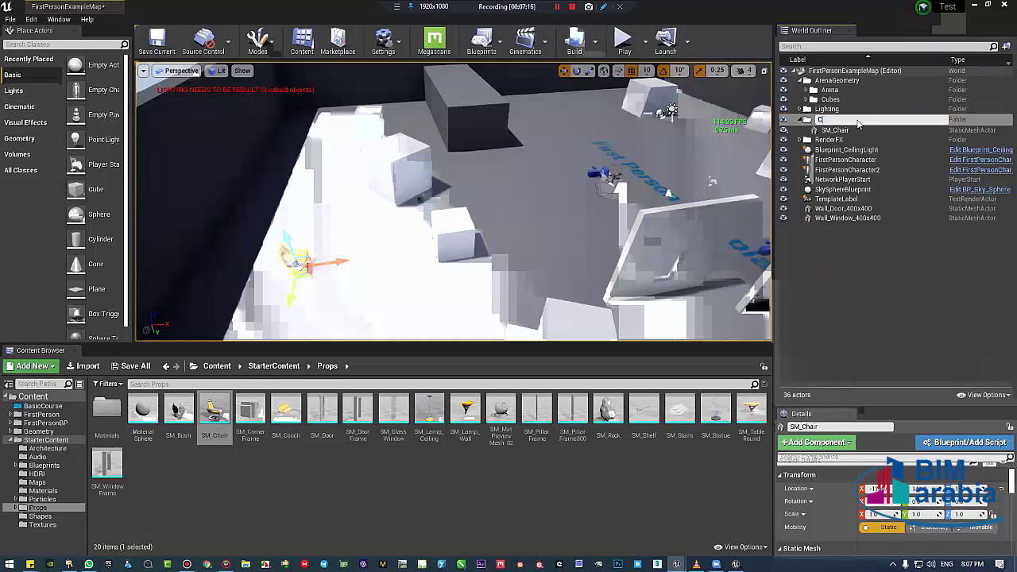
pyautogui.press('Return')
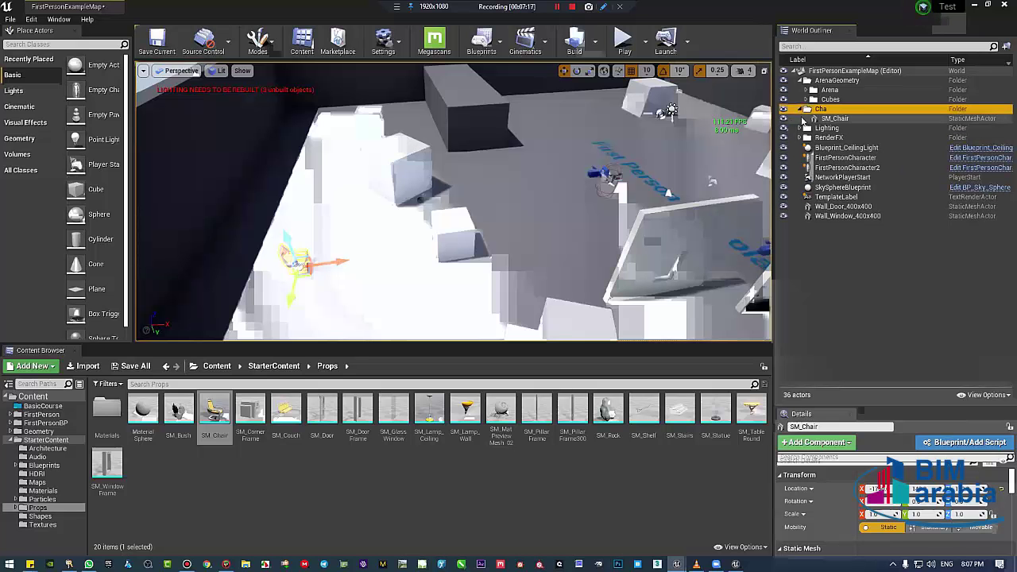
pyautogui.click(801, 109)
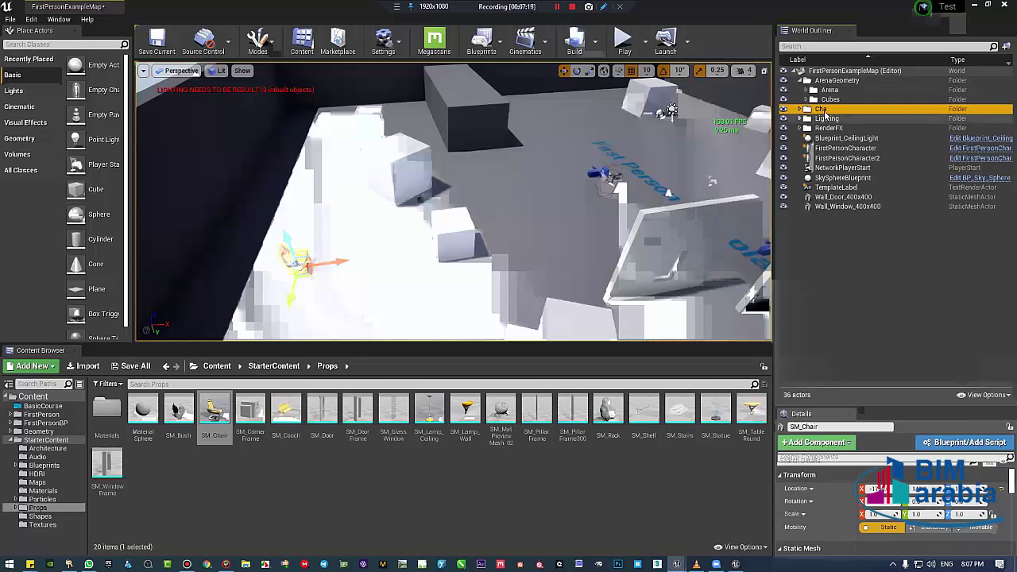
pyautogui.doubleClick(834, 112)
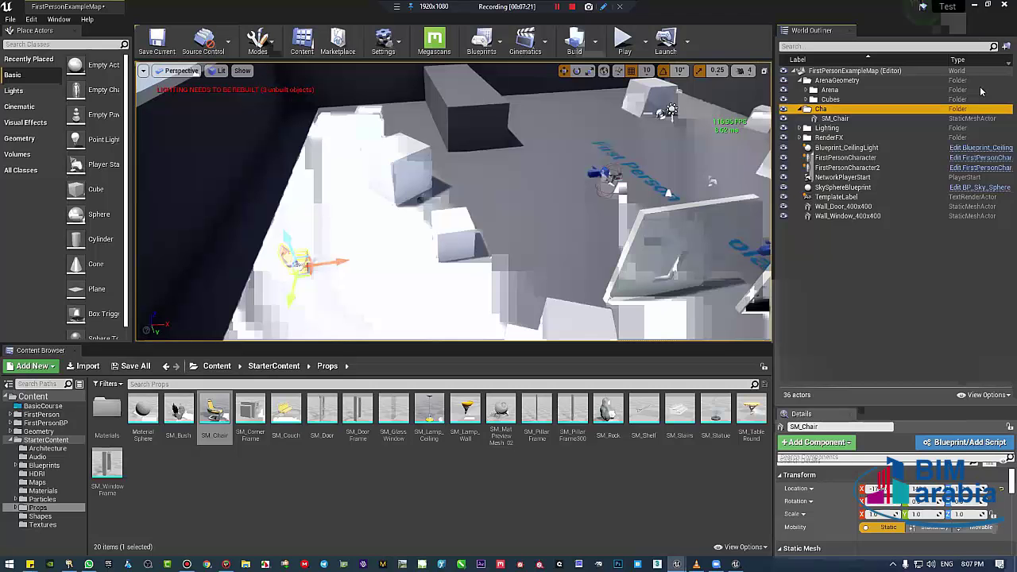
# - Put the SM_Chair in a new subfolder named 'CH2' inside Cha
pyautogui.click(842, 119)
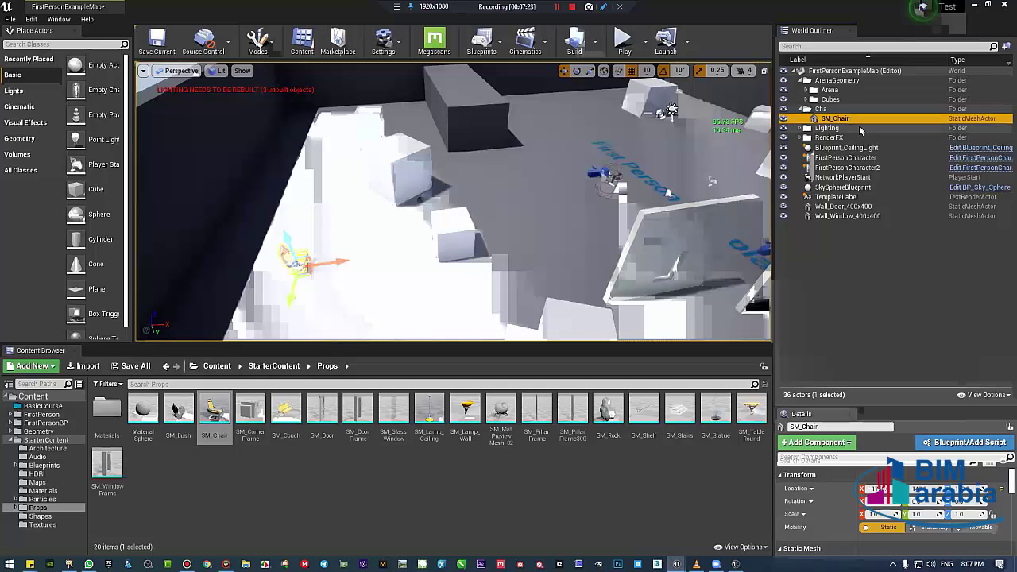
pyautogui.click(1006, 46)
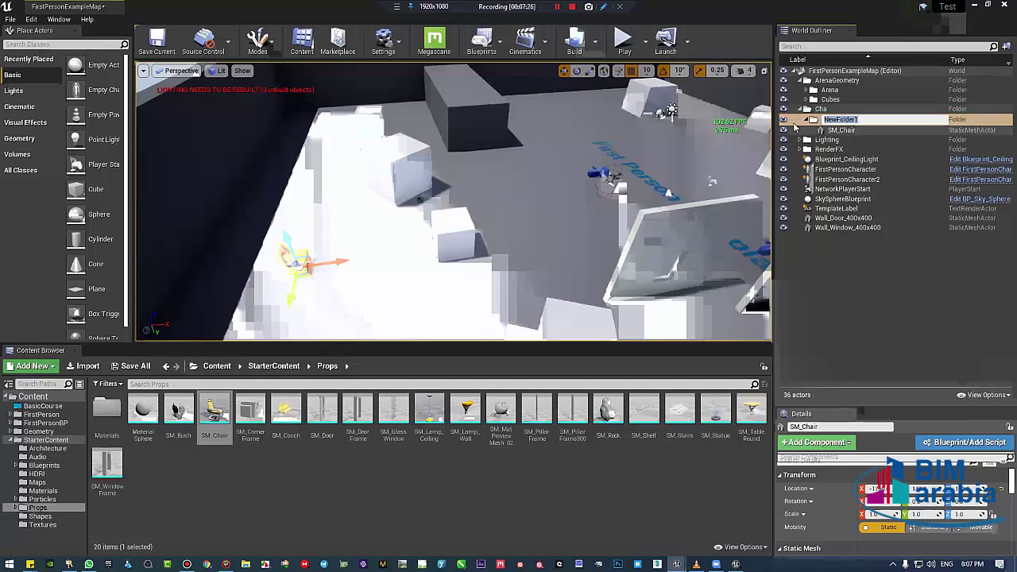
pyautogui.write('CH2')
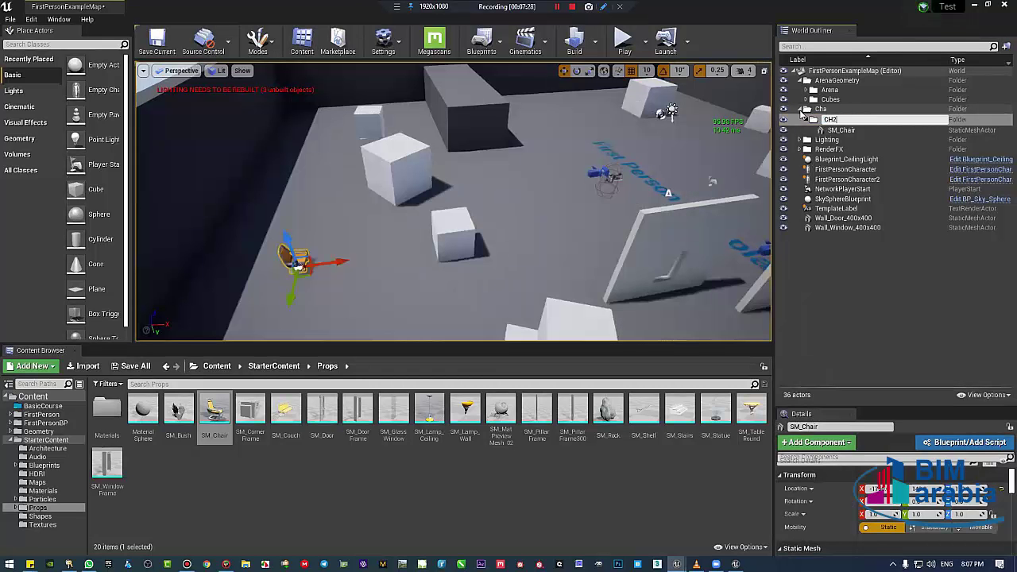
pyautogui.press('Return')
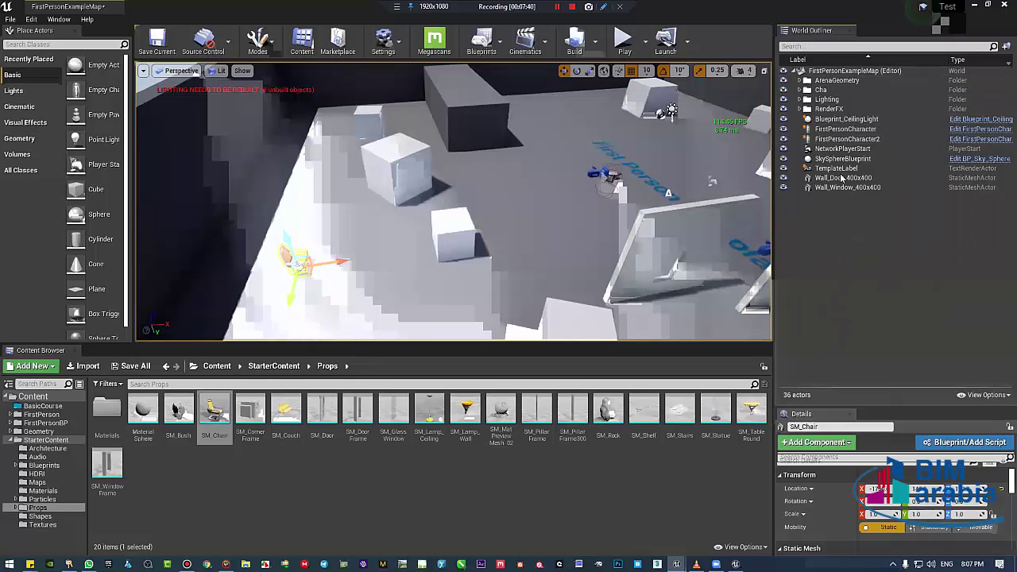
# - Expand the RenderFX, Lighting and ArenaGeometry folders in the World Outliner
pyautogui.click(855, 178)
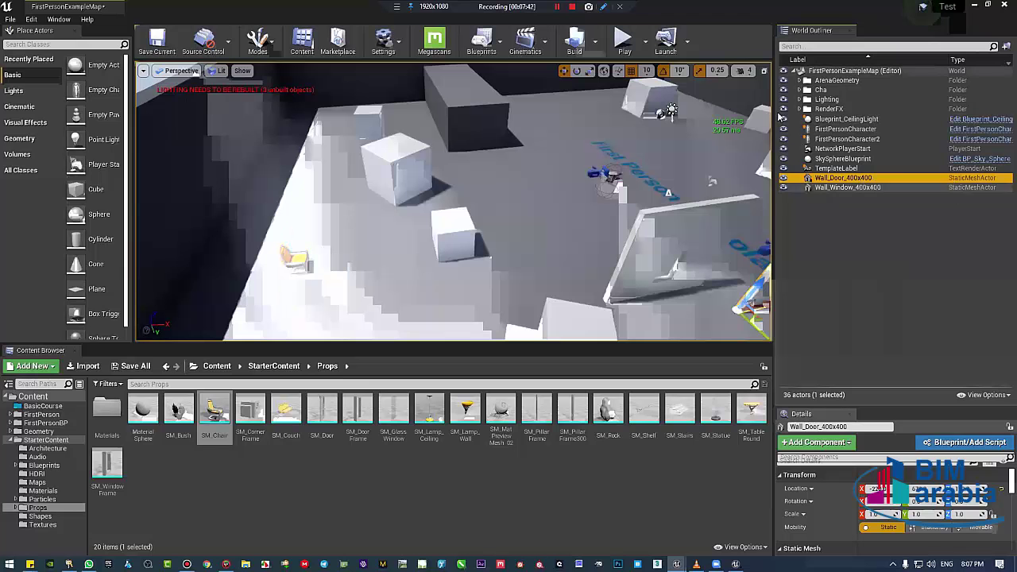
pyautogui.keyDown('ctrl'); pyautogui.click(844, 187); pyautogui.keyUp('ctrl')
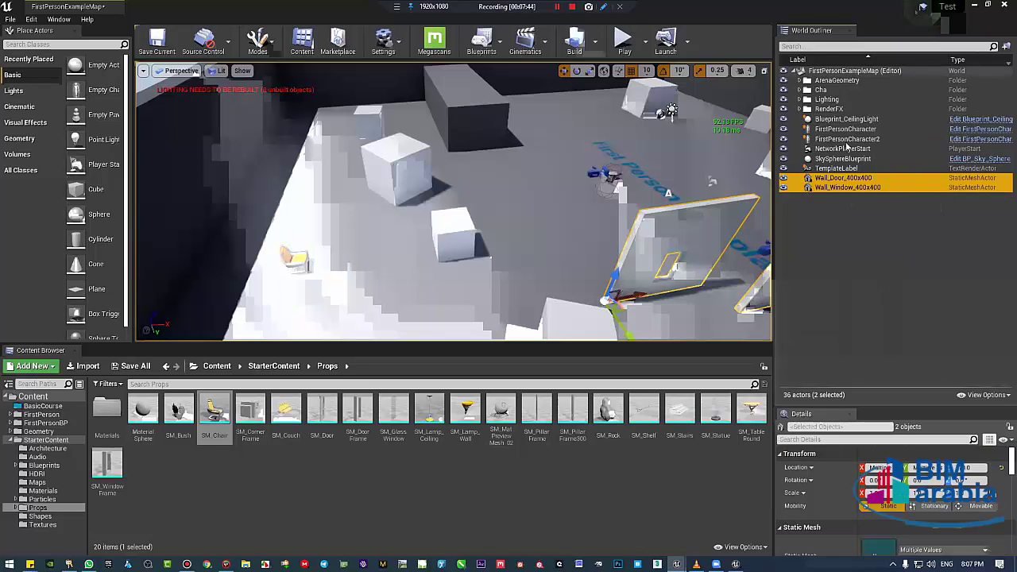
pyautogui.press('Escape')
pyautogui.click(801, 109)
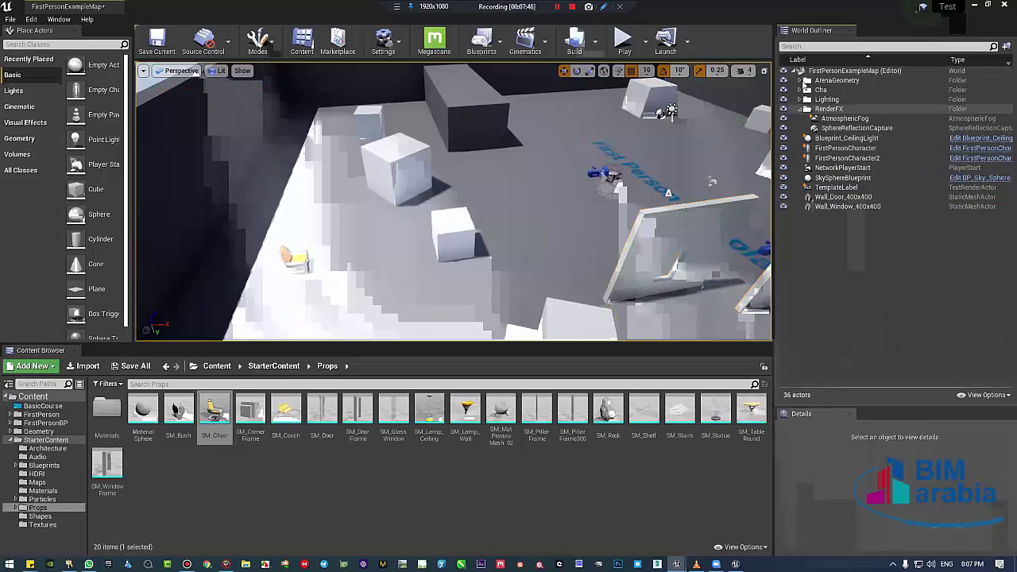
pyautogui.click(800, 99)
pyautogui.click(805, 91)
pyautogui.click(800, 81)
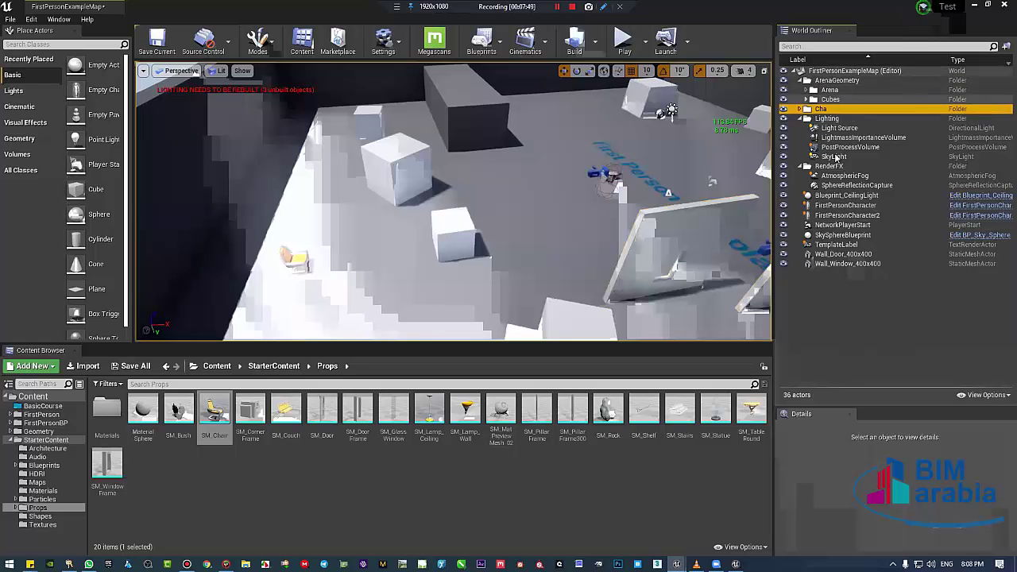
# - Tilt the view down over the arena and zoom the viewport in
pyautogui.moveTo(712, 182)
pyautogui.mouseDown(button='right')
pyautogui.moveTo(699, 143)
pyautogui.moveTo(699, 163)
pyautogui.mouseUp(button='right')
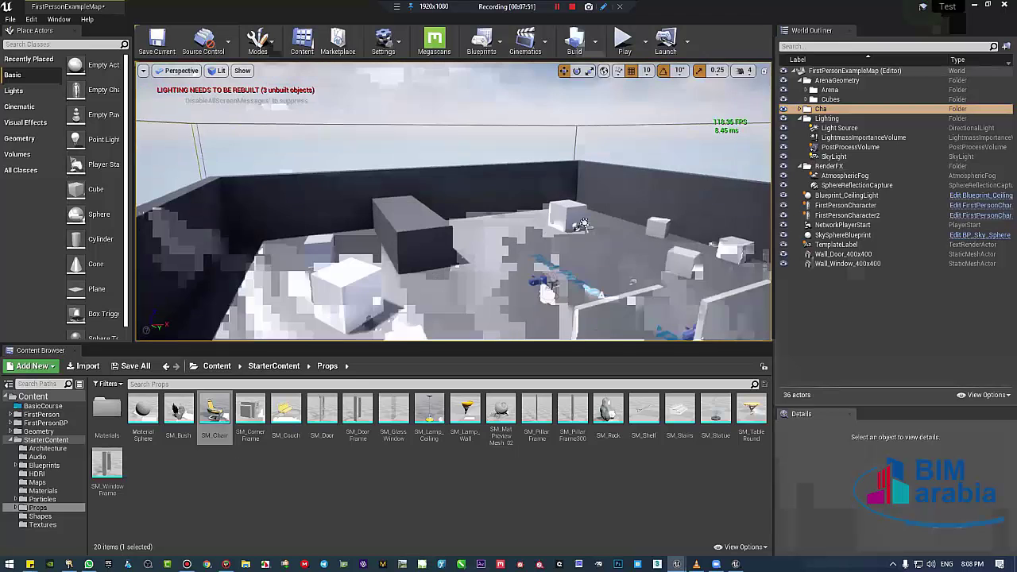
pyautogui.moveTo(531, 223); pyautogui.dragTo(531, 262, button='right')
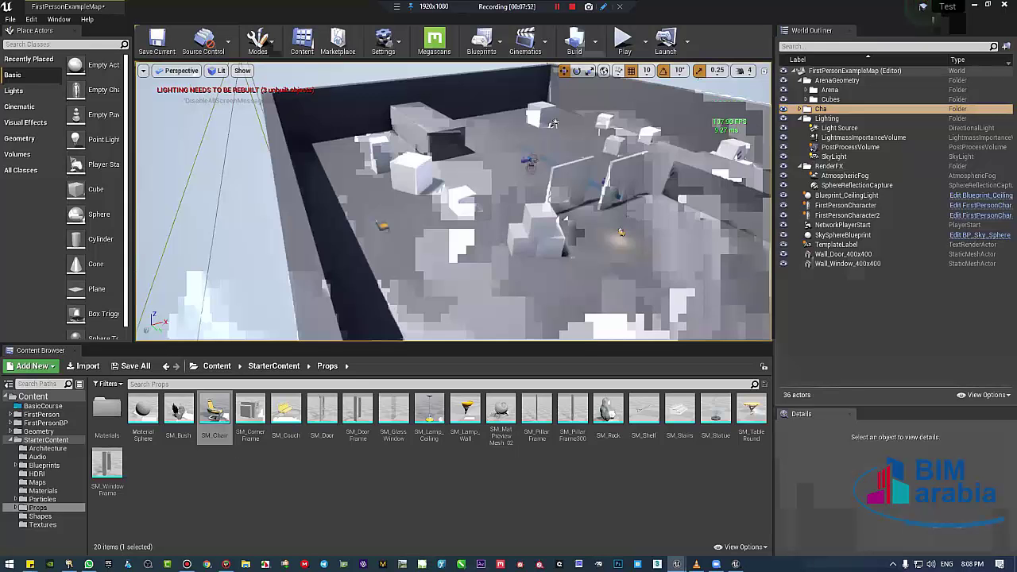
pyautogui.scroll(-5, 553, 123)
pyautogui.scroll(2, 561, 235)
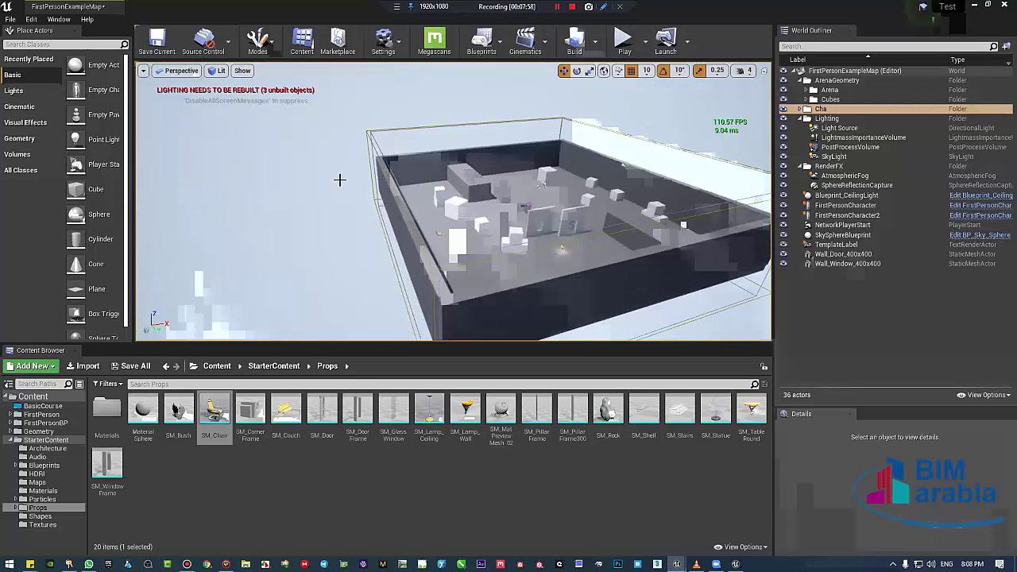
pyautogui.scroll(2, 338, 180)
pyautogui.scroll(2, 547, 147)
pyautogui.scroll(2, 528, 145)
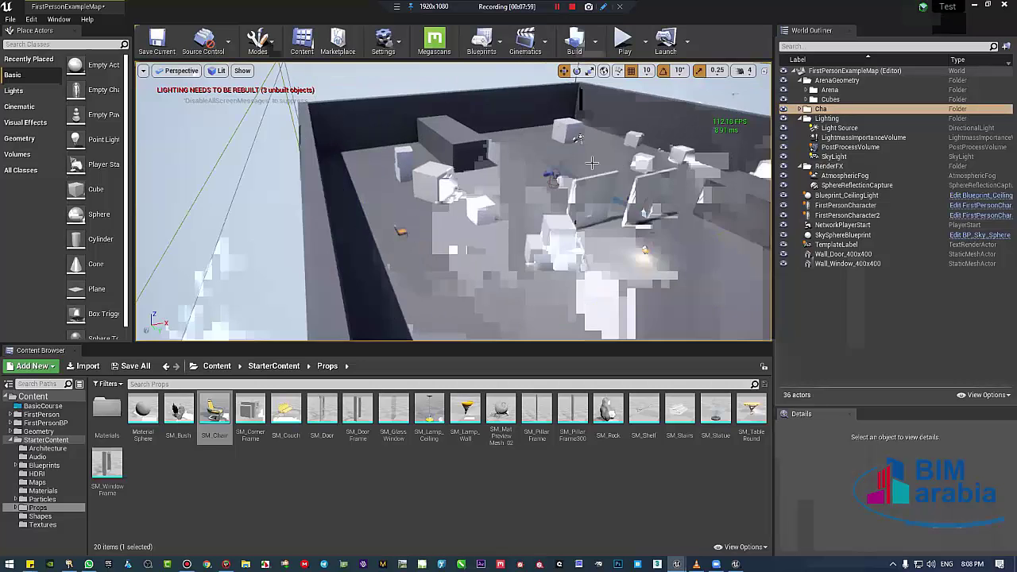
pyautogui.scroll(2, 433, 167)
pyautogui.scroll(2, 445, 170)
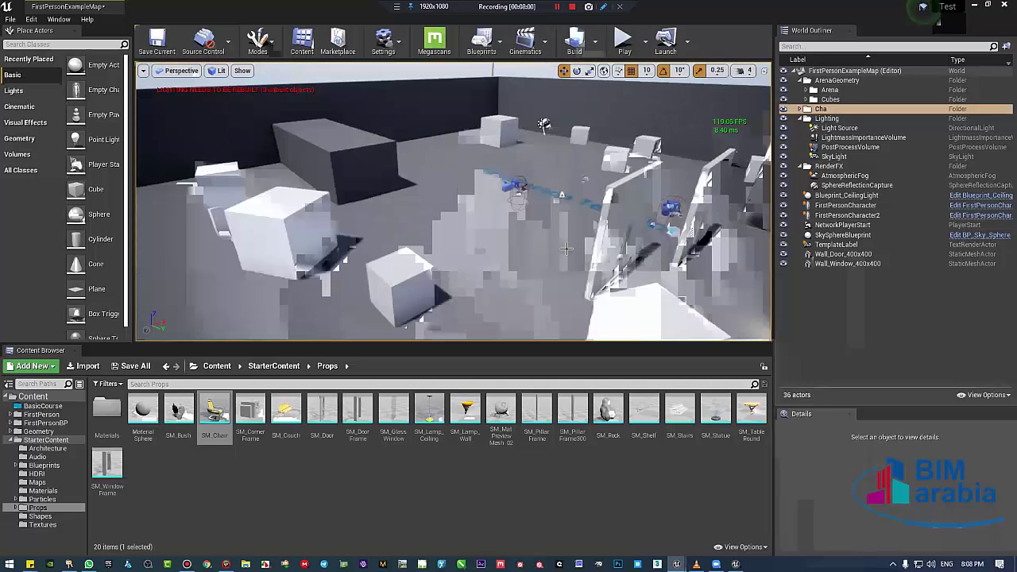
pyautogui.scroll(2, 613, 238)
# - Focus on FirstPersonCharacter, add FirstPersonCharacter2 to the selection, and make the viewport taller
pyautogui.click(521, 159)
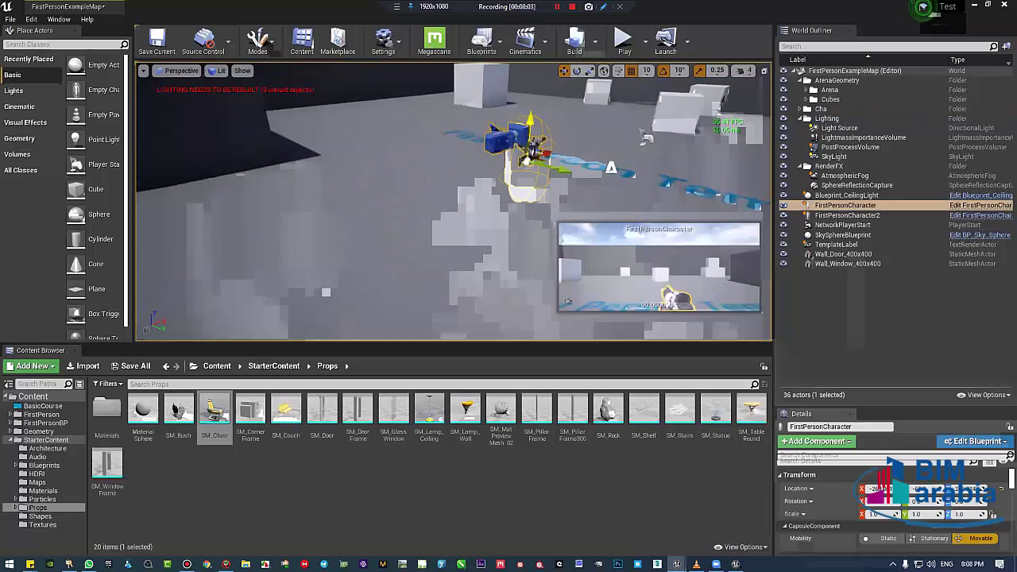
pyautogui.press('f')
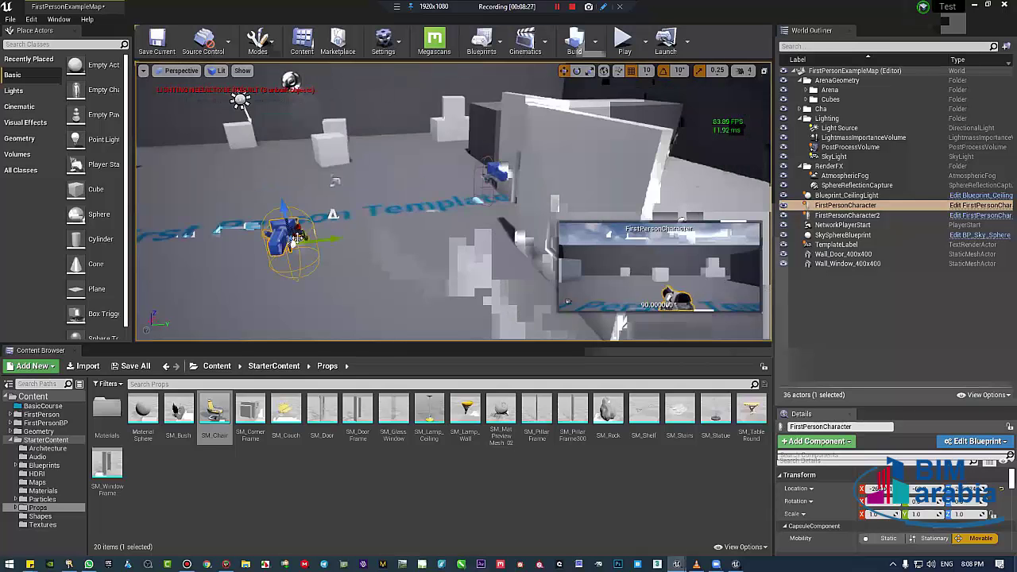
pyautogui.keyDown('alt'); pyautogui.moveTo(298, 237); pyautogui.dragTo(298, 238); pyautogui.keyUp('alt')
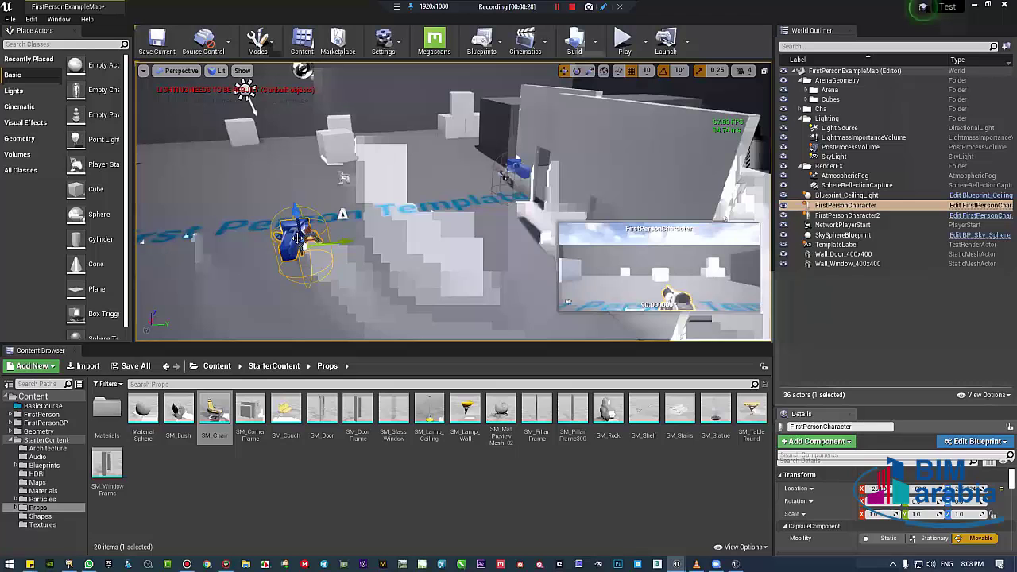
pyautogui.keyDown('ctrl'); pyautogui.click(513, 168); pyautogui.keyUp('ctrl')
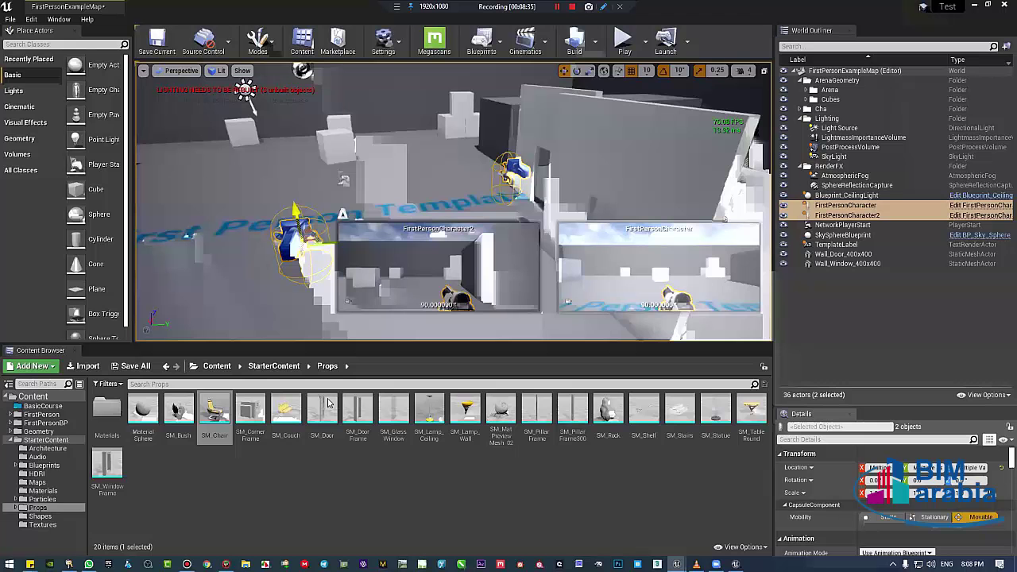
pyautogui.moveTo(445, 343); pyautogui.dragTo(445, 399)
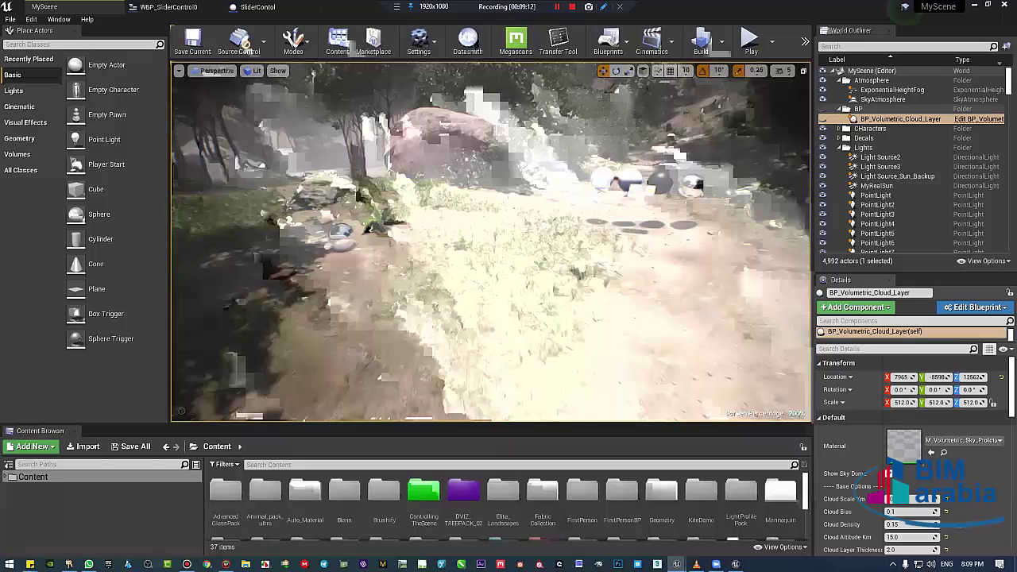
# - Play-test the MyScene level with Alt+P, then stop it with Escape
pyautogui.hotkey('alt', 'p')
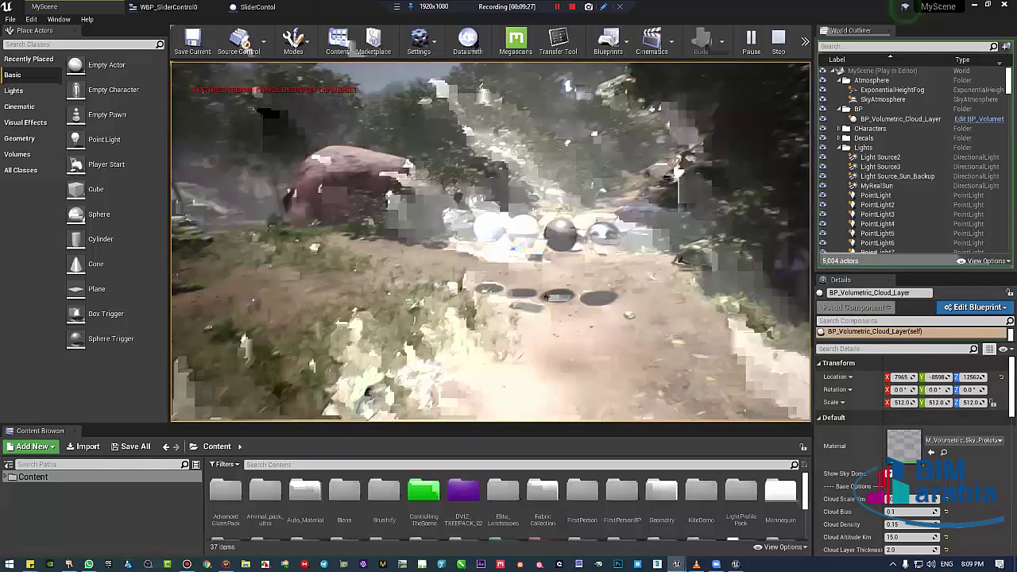
pyautogui.press('Escape')
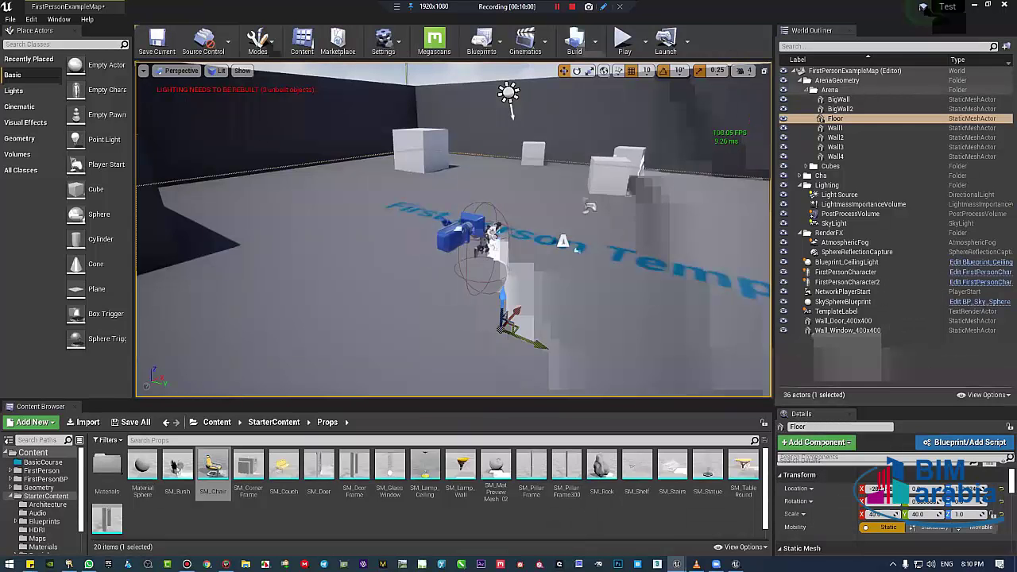
# - Collapse the Arena folder, frame the arena from above, and enlarge the Content Browser prop area
pyautogui.click(179, 161)
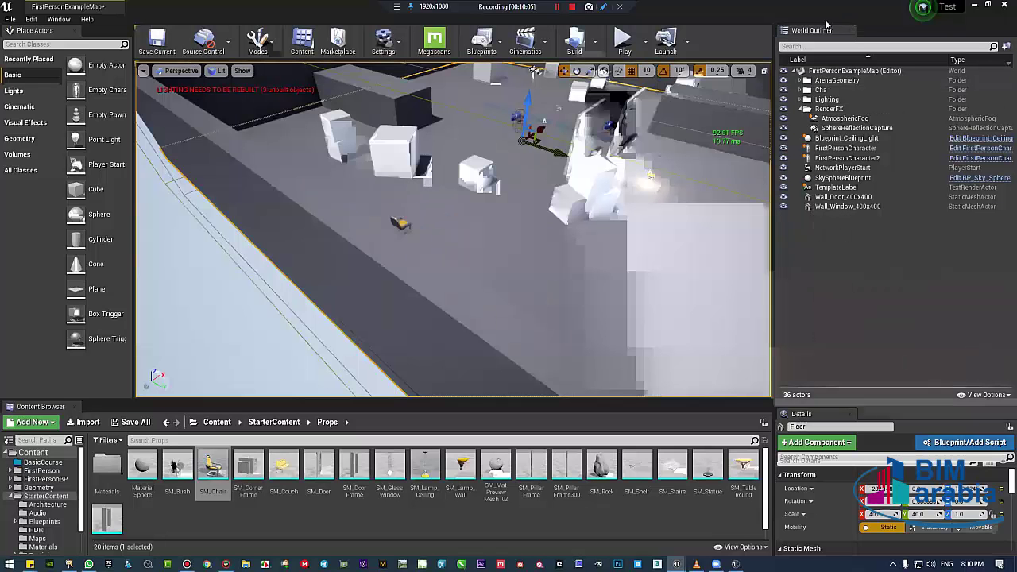
pyautogui.press('1')
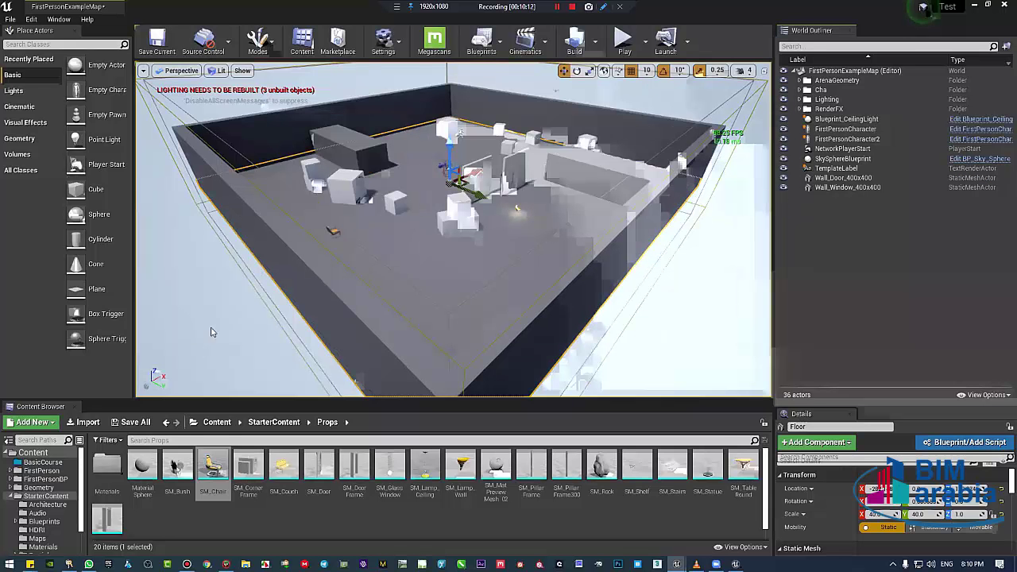
pyautogui.moveTo(247, 399); pyautogui.dragTo(248, 219)
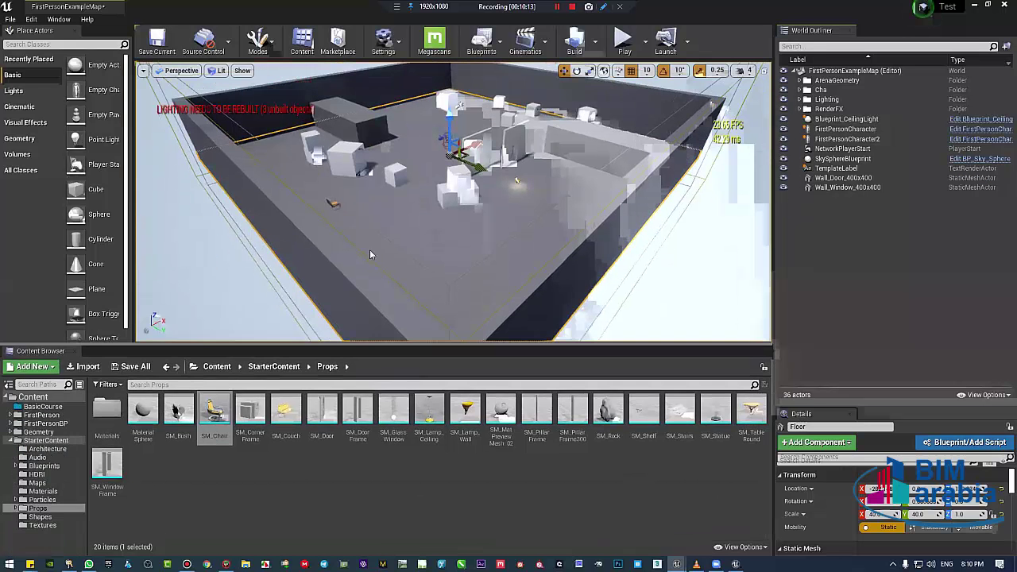
pyautogui.moveTo(341, 349); pyautogui.dragTo(456, 227)
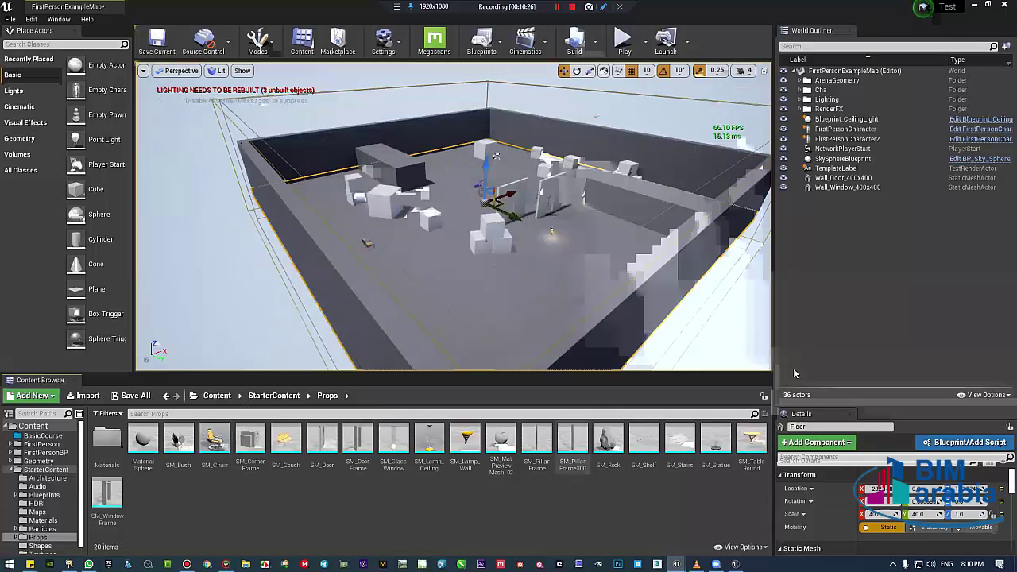
pyautogui.moveTo(751, 445); pyautogui.dragTo(652, 358)
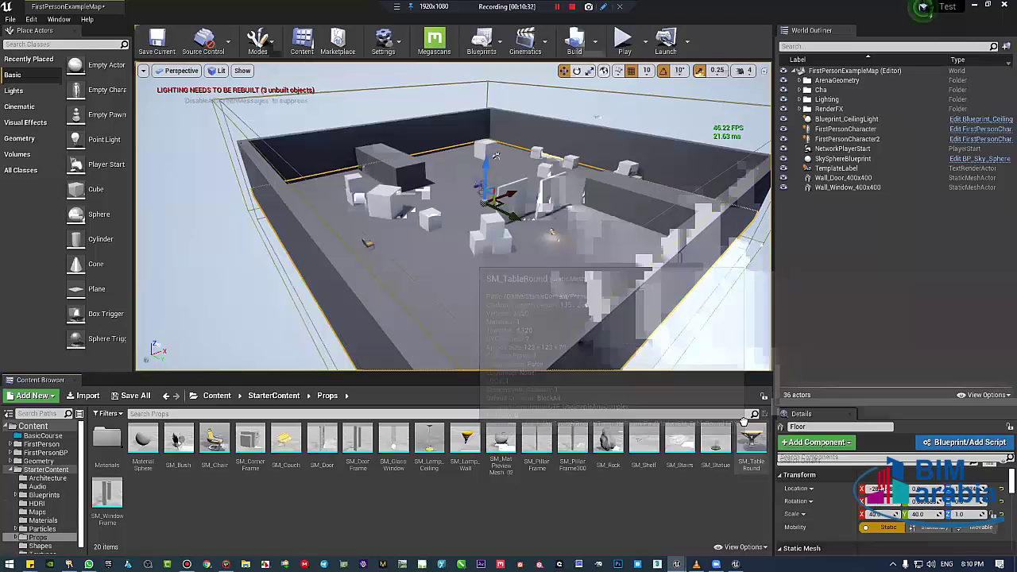
# - Drop SM_TableRound onto the arena floor and frame it close up
pyautogui.moveTo(744, 422)
pyautogui.mouseDown()
pyautogui.moveTo(481, 286)
pyautogui.moveTo(517, 258)
pyautogui.moveTo(480, 280)
pyautogui.mouseUp()
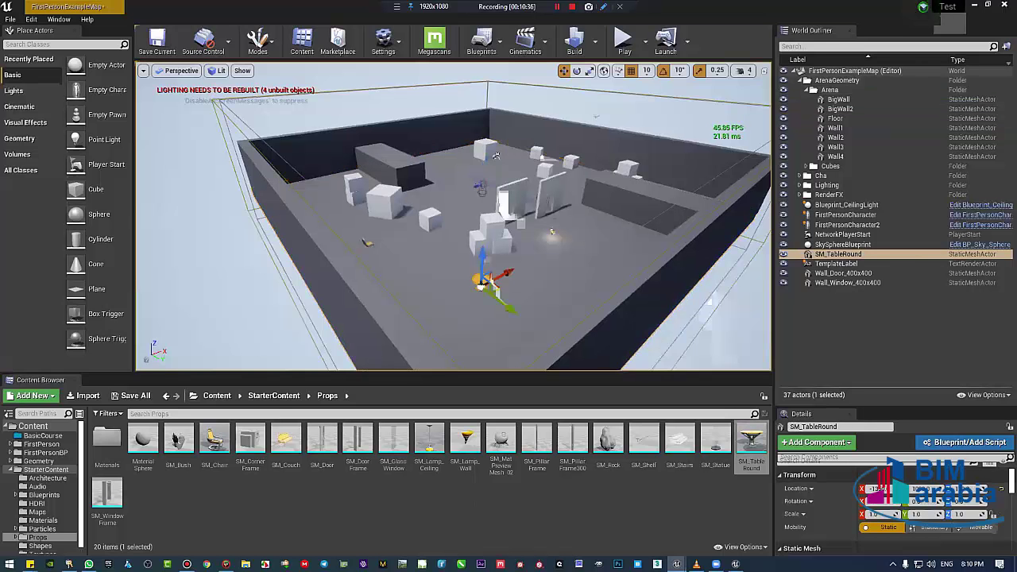
pyautogui.press('f')
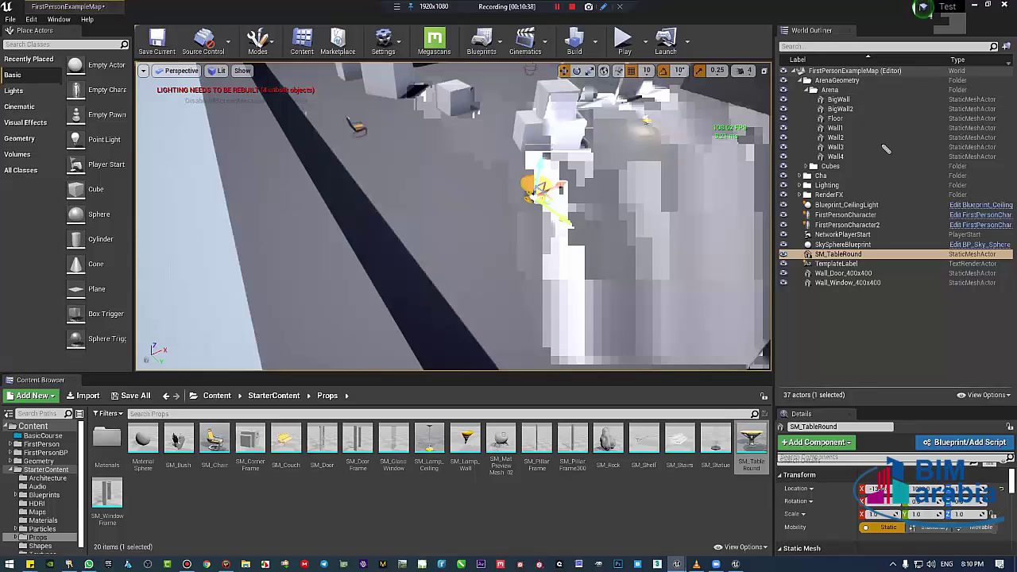
pyautogui.press('f')
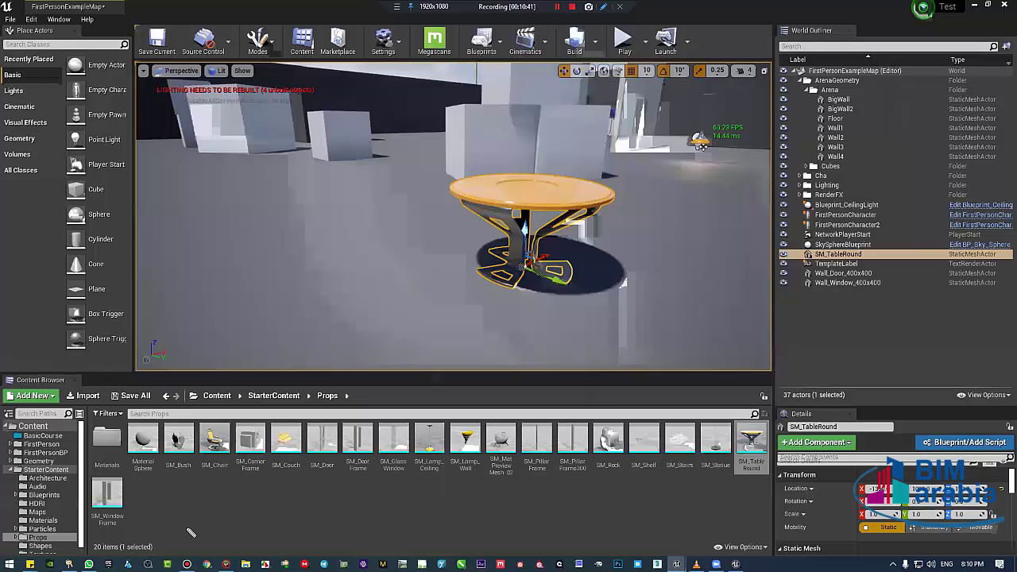
# - Drag around the viewport to inspect the round table up close
pyautogui.moveTo(188, 526); pyautogui.dragTo(225, 519)
pyautogui.moveTo(258, 484); pyautogui.dragTo(238, 513)
pyautogui.moveTo(290, 489)
pyautogui.mouseDown()
pyautogui.moveTo(278, 513)
pyautogui.moveTo(354, 517)
pyautogui.mouseUp()
pyautogui.moveTo(334, 453); pyautogui.dragTo(394, 457)
pyautogui.moveTo(441, 476); pyautogui.dragTo(414, 506)
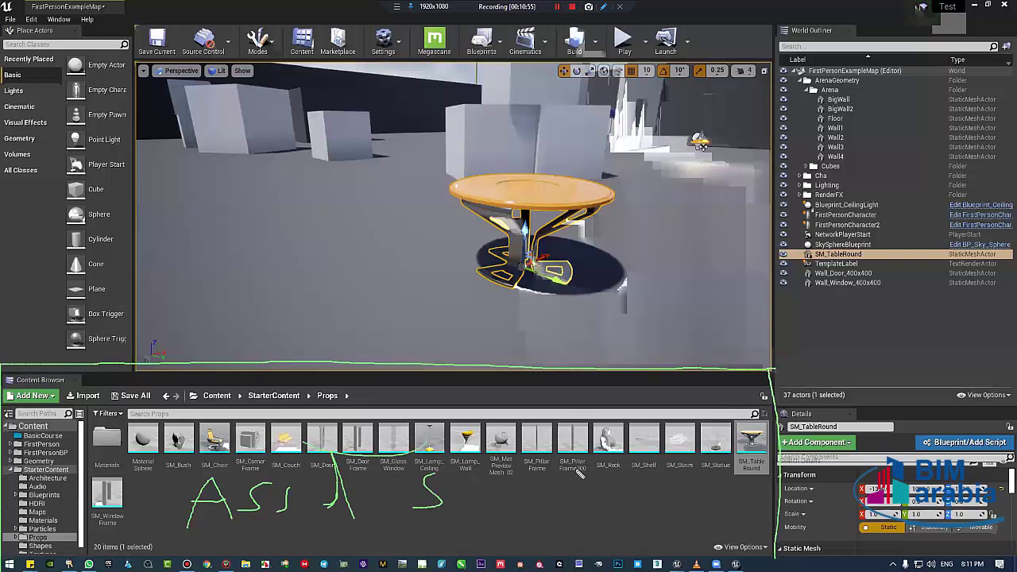
pyautogui.moveTo(504, 536)
pyautogui.mouseDown()
pyautogui.moveTo(531, 330)
pyautogui.moveTo(558, 333)
pyautogui.mouseUp()
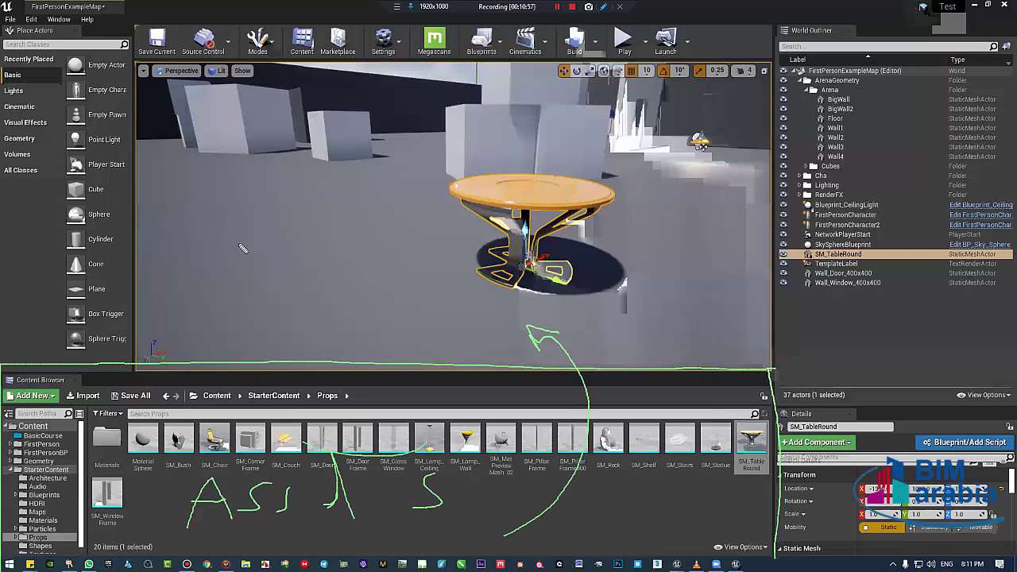
pyautogui.moveTo(208, 242); pyautogui.dragTo(258, 239)
pyautogui.moveTo(237, 173); pyautogui.dragTo(311, 146)
pyautogui.moveTo(270, 175); pyautogui.dragTo(321, 244)
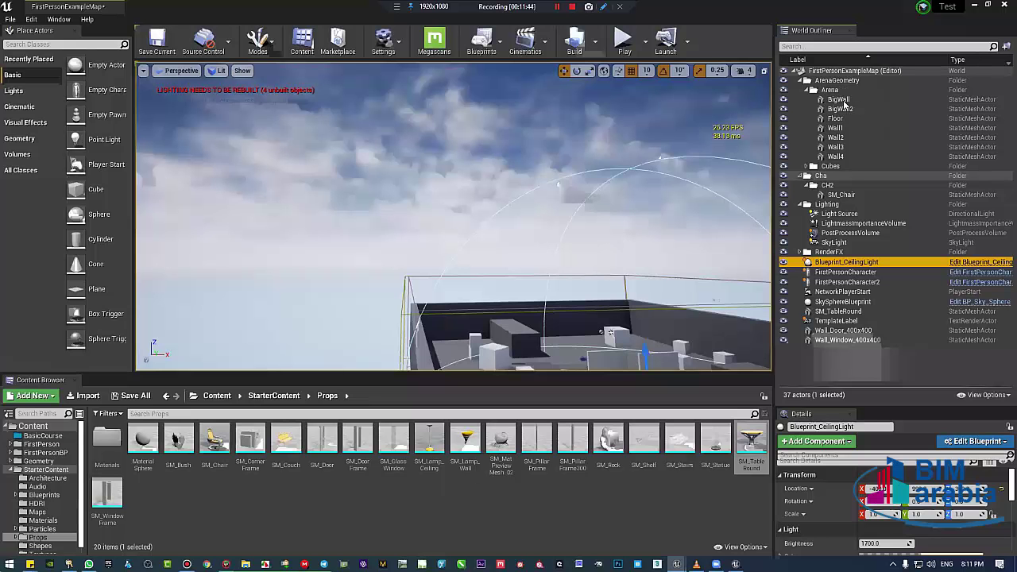
# - Find SkySphereBlueprint with a 'sky' search, jump to it, and toggle its visibility
pyautogui.write('sky')
pyautogui.click(843, 101)
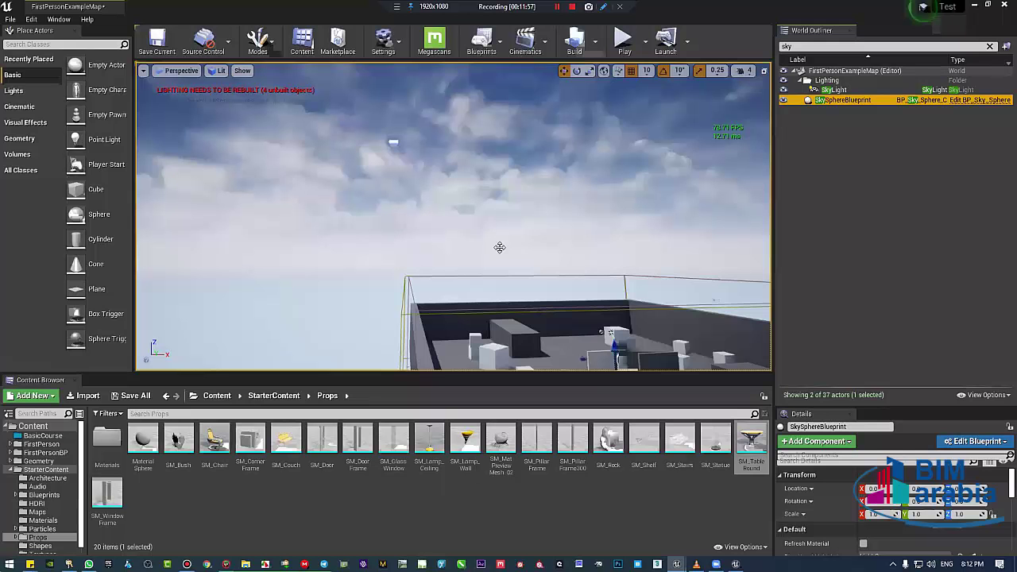
pyautogui.moveTo(500, 246); pyautogui.dragTo(544, 192, button='right')
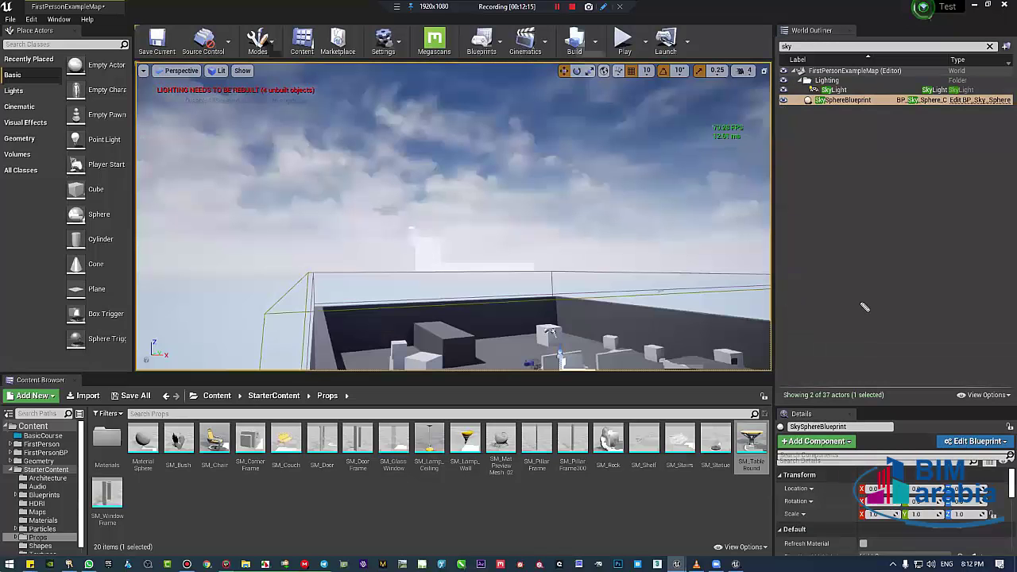
pyautogui.doubleClick(865, 302)
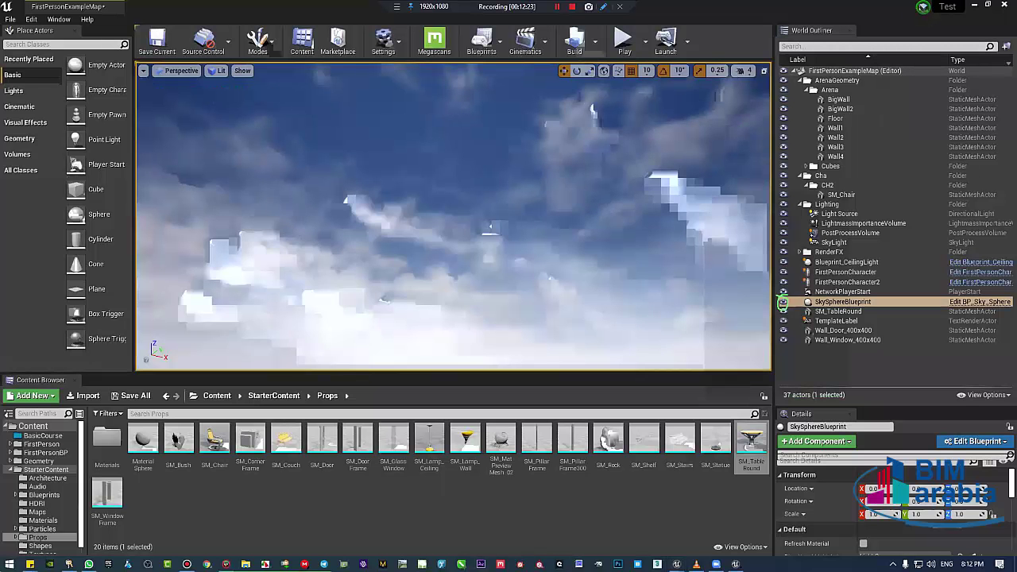
pyautogui.click(783, 302)
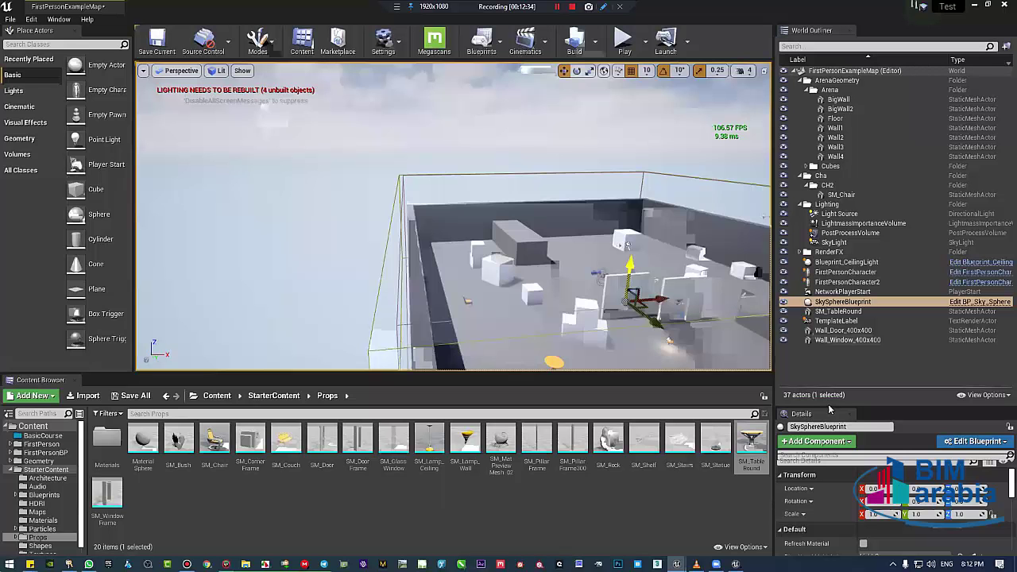
# - Enlarge the properties panel, orbit over the arena, and select the Light Source directional light
pyautogui.moveTo(829, 409)
pyautogui.mouseDown()
pyautogui.moveTo(827, 291)
pyautogui.moveTo(831, 335)
pyautogui.mouseUp()
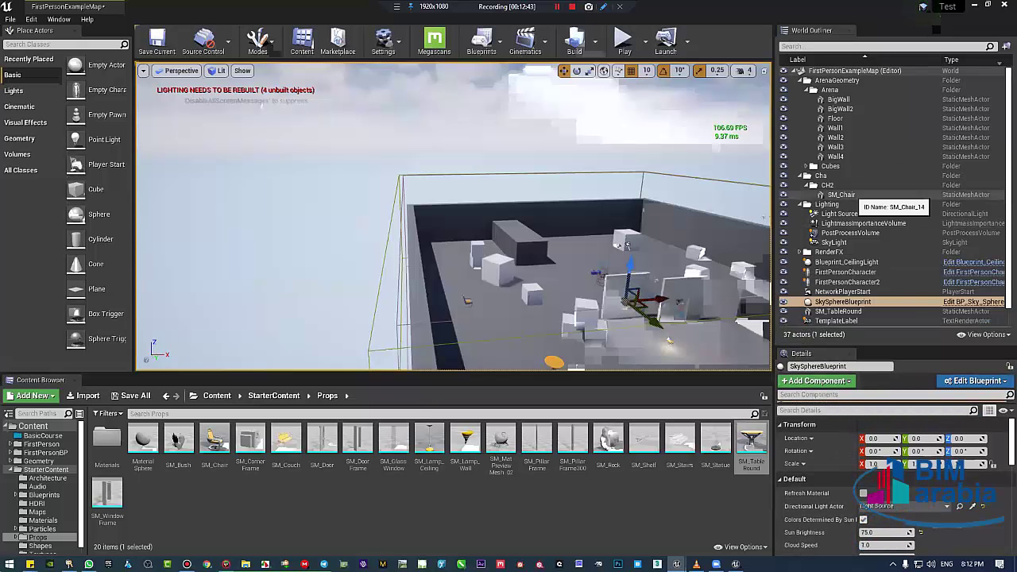
pyautogui.scroll(-1, 852, 196)
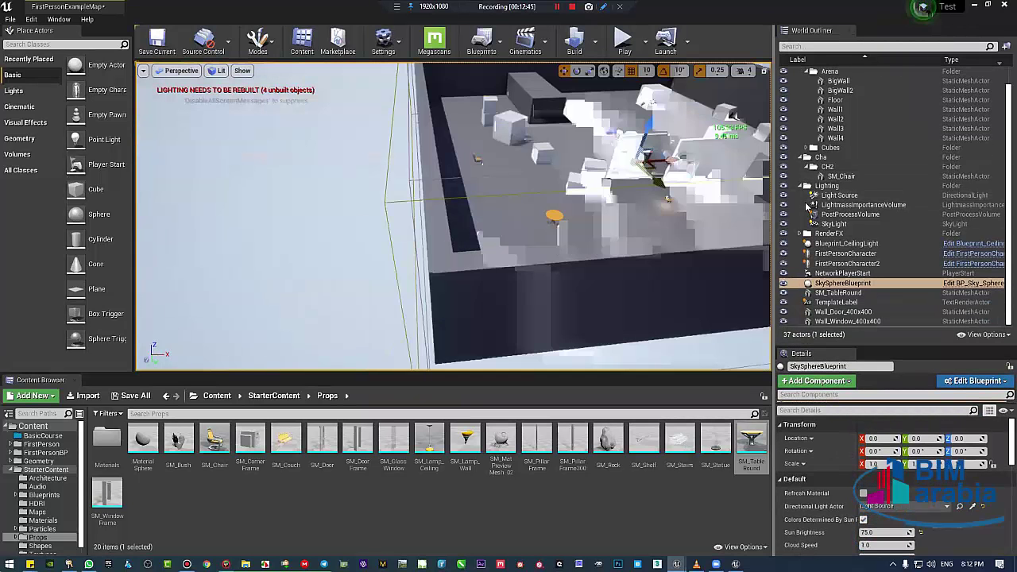
pyautogui.moveTo(707, 311); pyautogui.dragTo(707, 239, button='right')
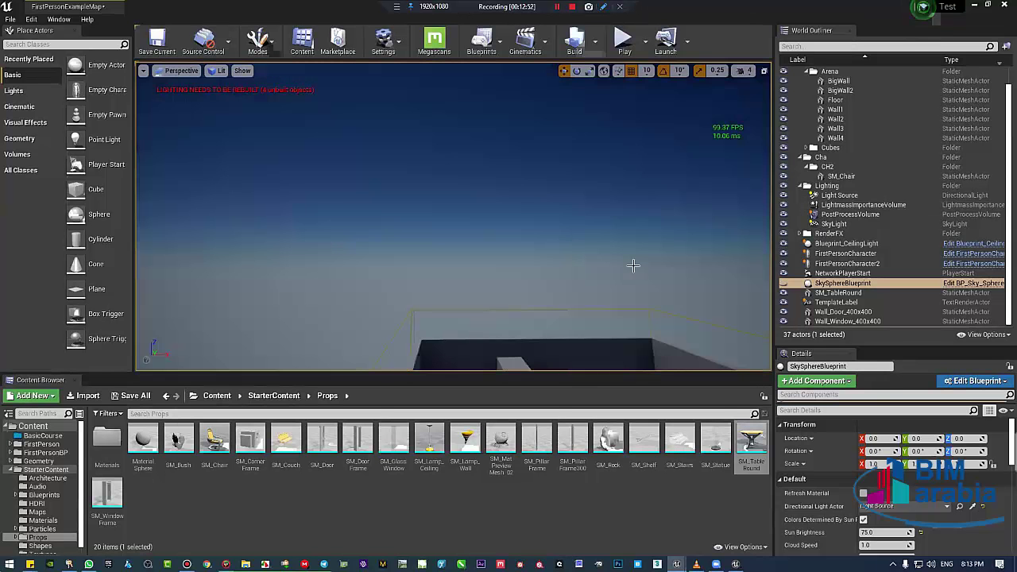
pyautogui.moveTo(634, 265); pyautogui.dragTo(634, 342, button='right')
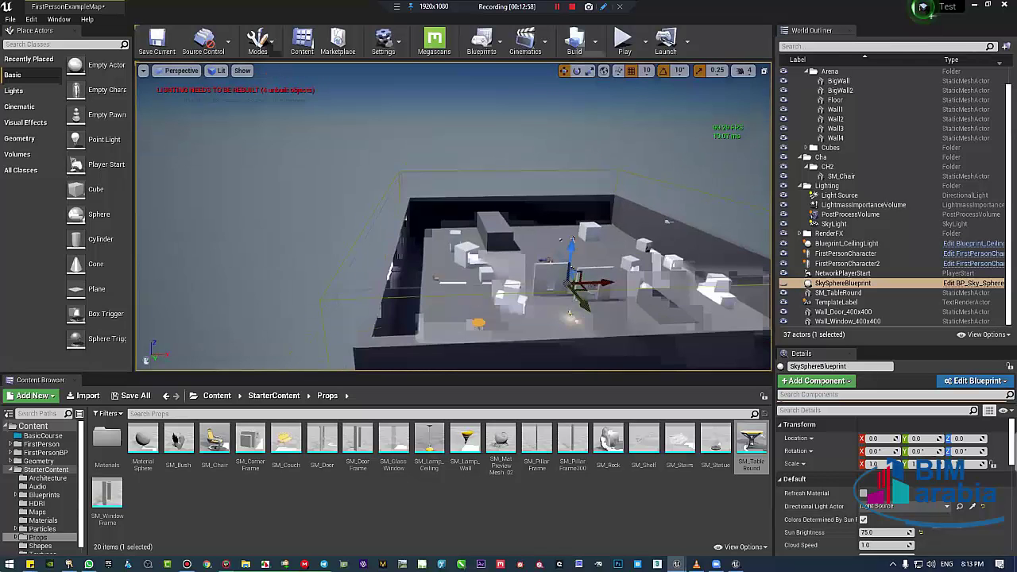
pyautogui.scroll(3, 561, 263)
pyautogui.scroll(3, 494, 239)
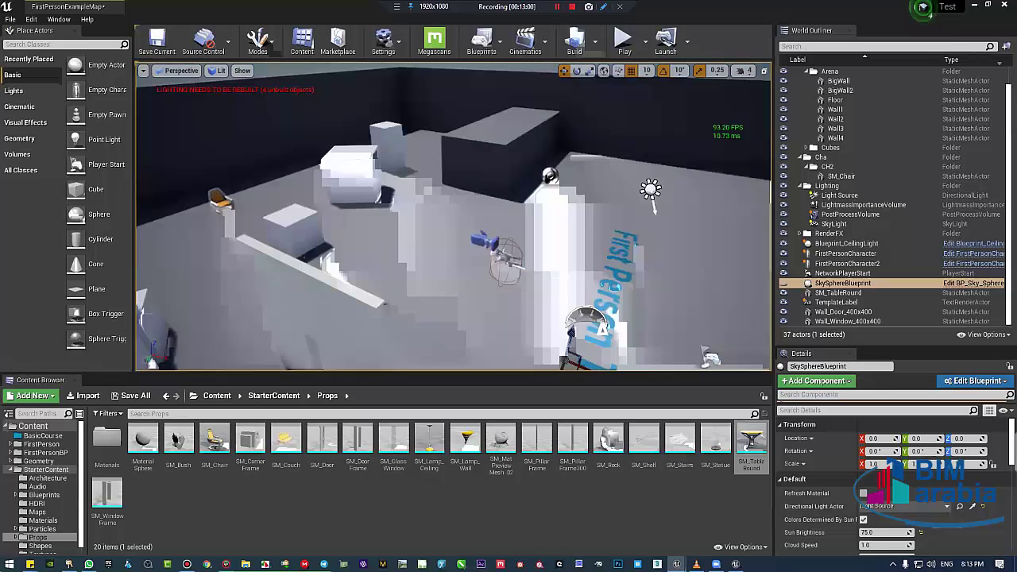
pyautogui.moveTo(494, 239); pyautogui.dragTo(445, 238, button='right')
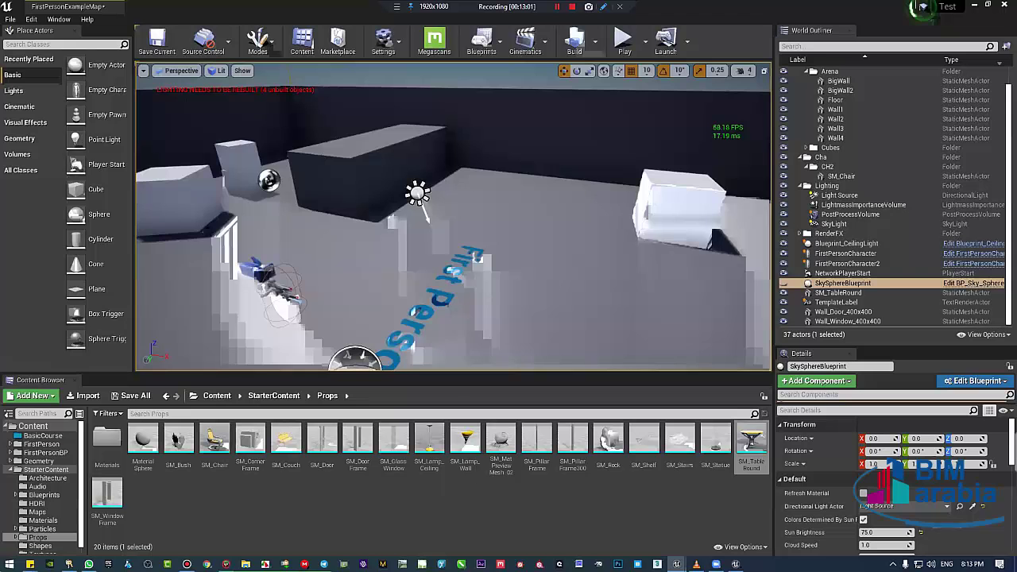
pyautogui.click(417, 192)
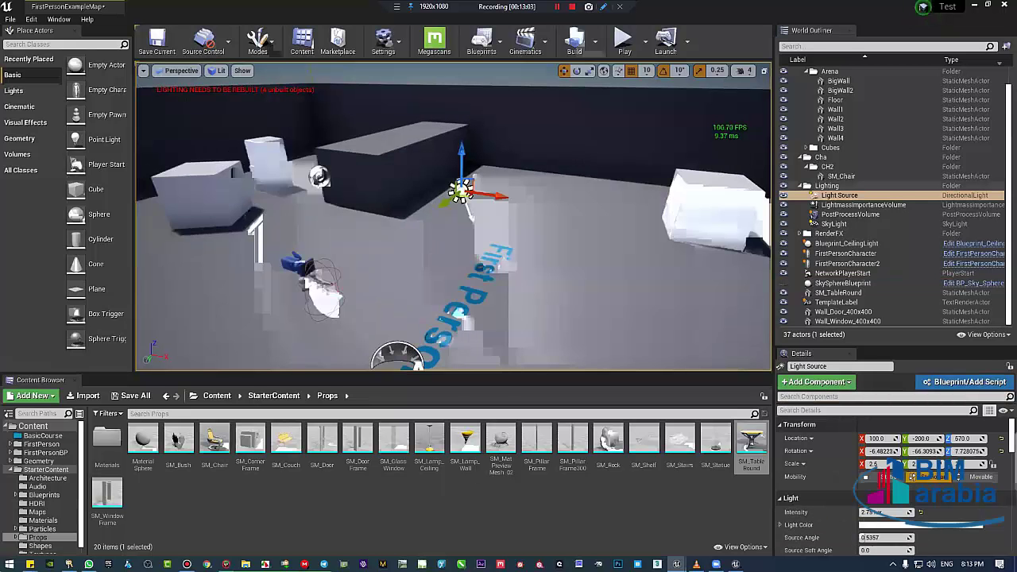
pyautogui.moveTo(453, 222)
pyautogui.mouseDown(button='right')
pyautogui.moveTo(492, 223)
pyautogui.moveTo(529, 245)
pyautogui.mouseUp(button='right')
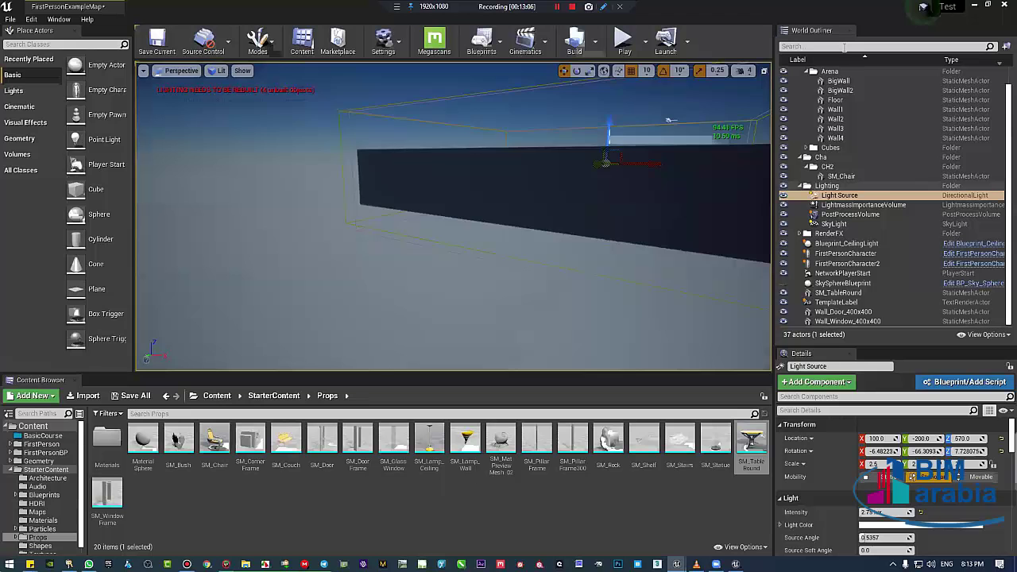
pyautogui.press('f')
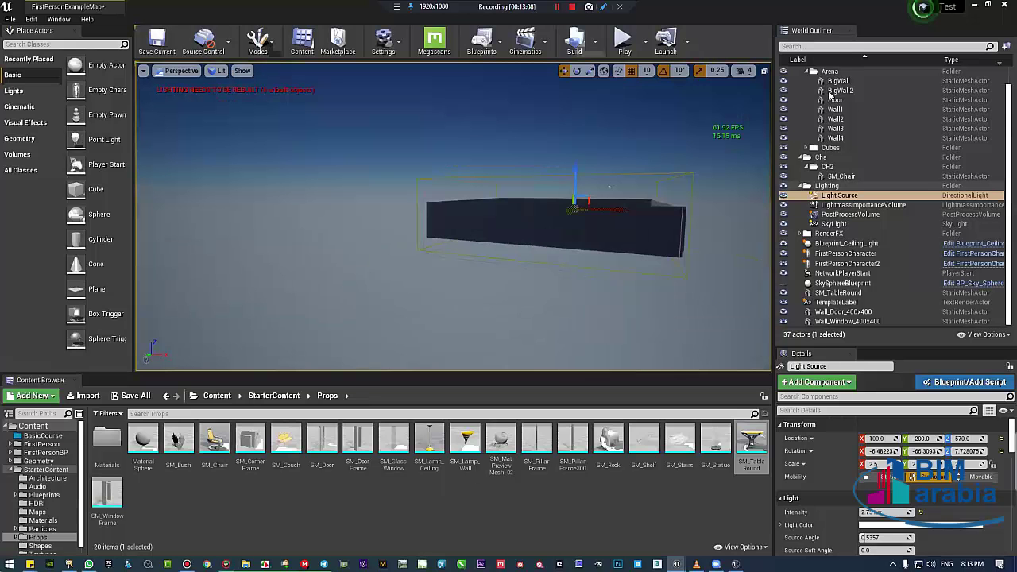
pyautogui.press('Escape')
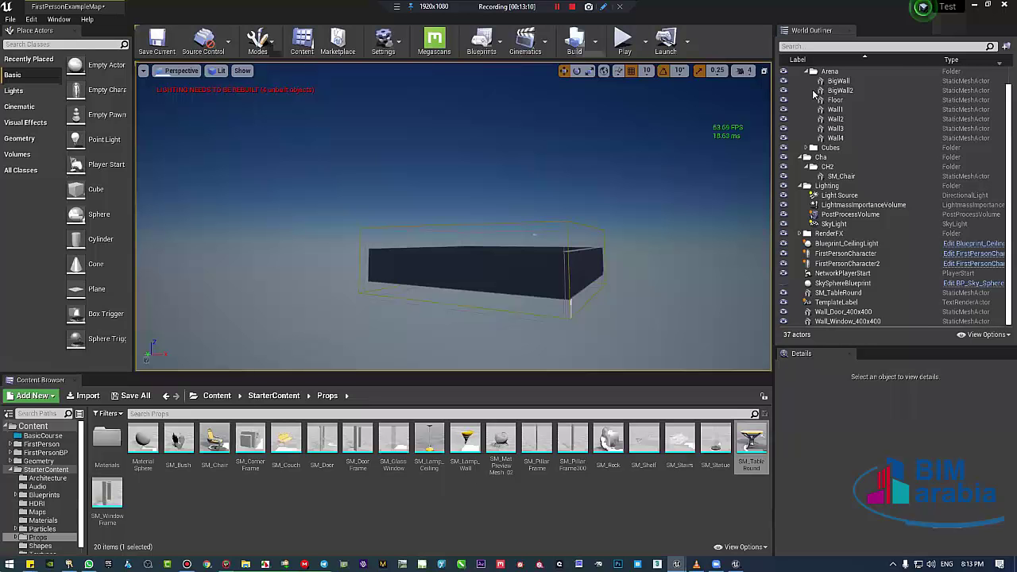
pyautogui.write('light')
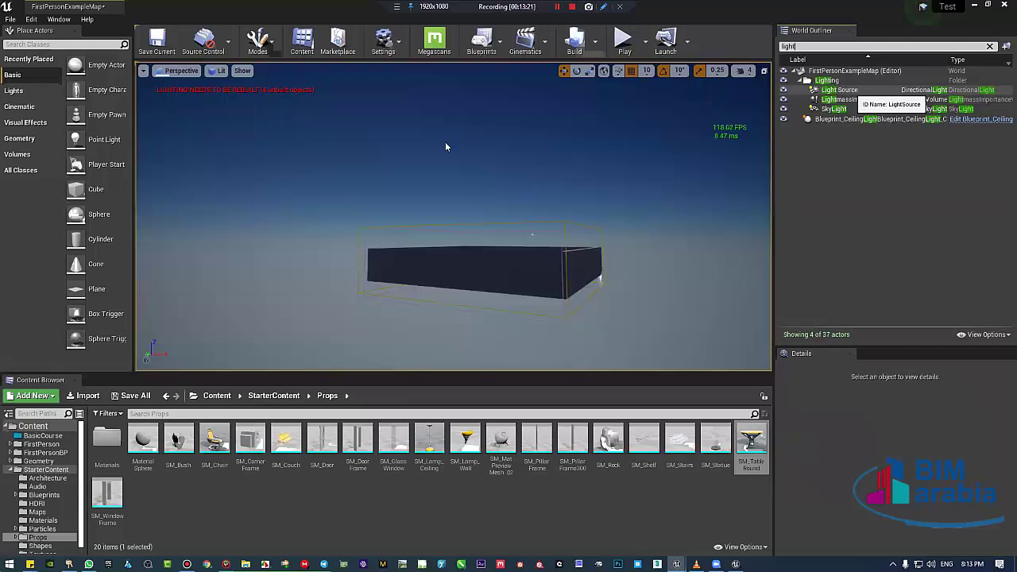
pyautogui.click(439, 209)
pyautogui.press('f')
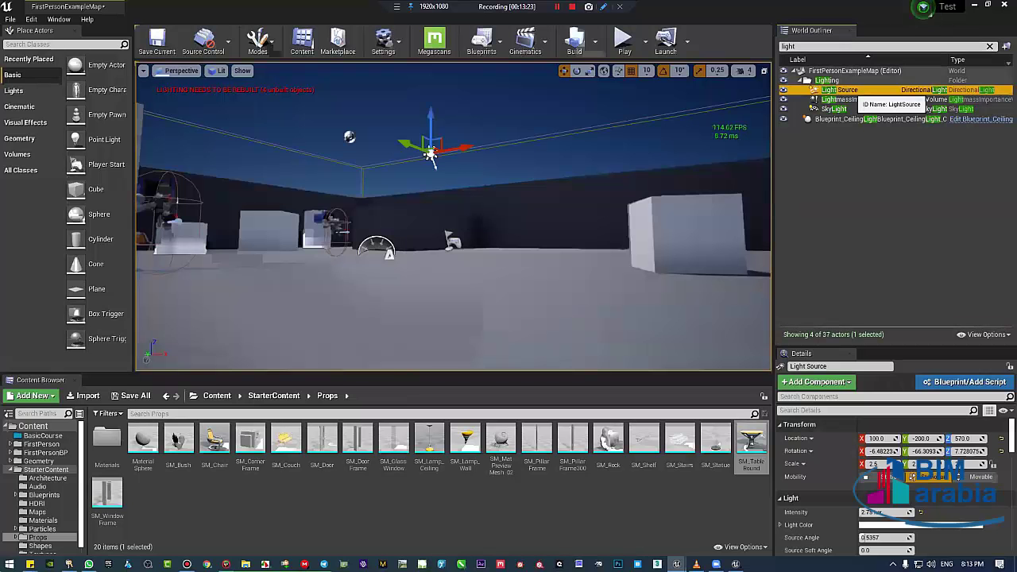
pyautogui.press('f')
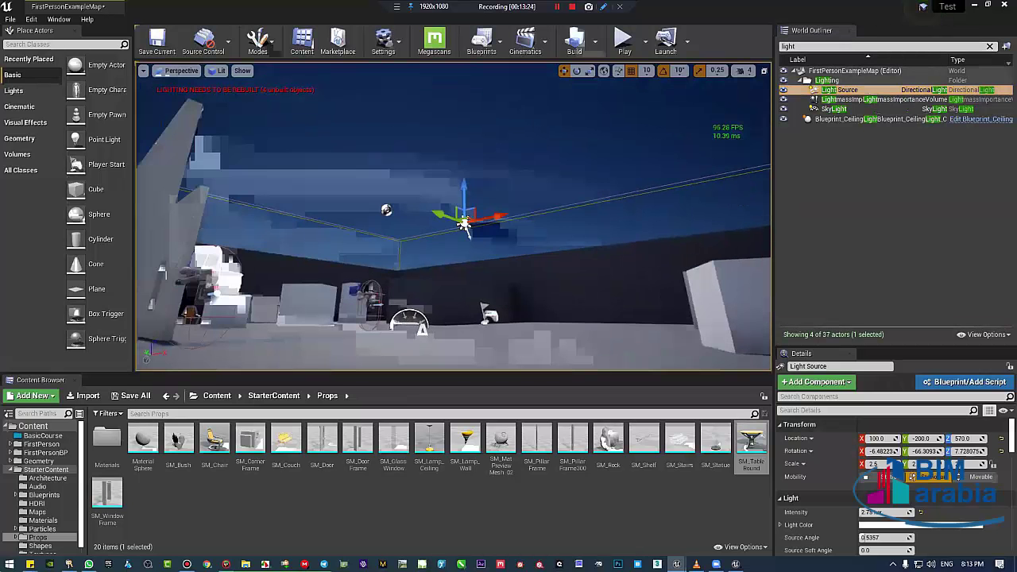
pyautogui.keyDown('alt'); pyautogui.moveTo(465, 225); pyautogui.dragTo(467, 231); pyautogui.keyUp('alt')
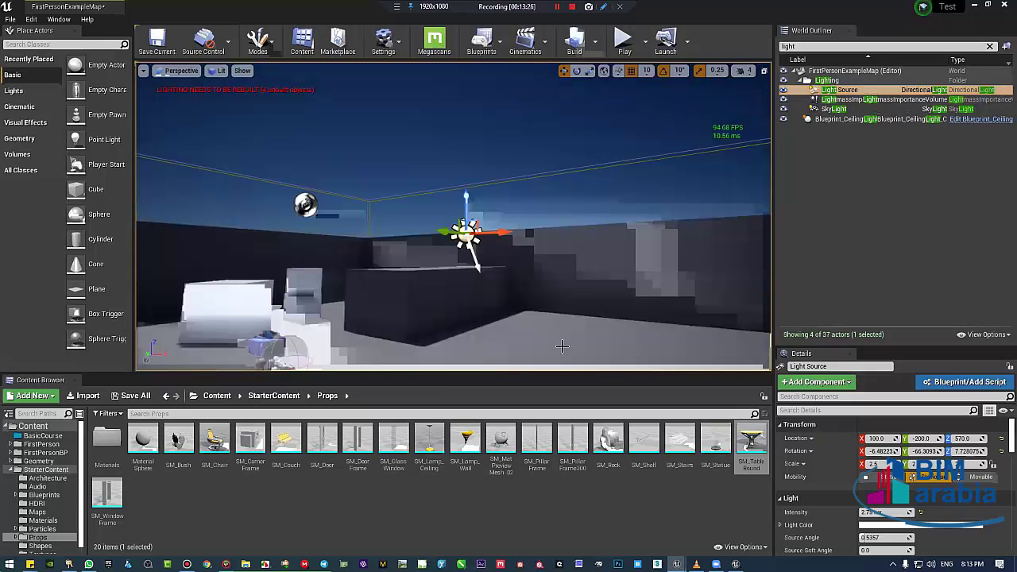
pyautogui.keyDown('alt'); pyautogui.moveTo(562, 347); pyautogui.dragTo(477, 349); pyautogui.keyUp('alt')
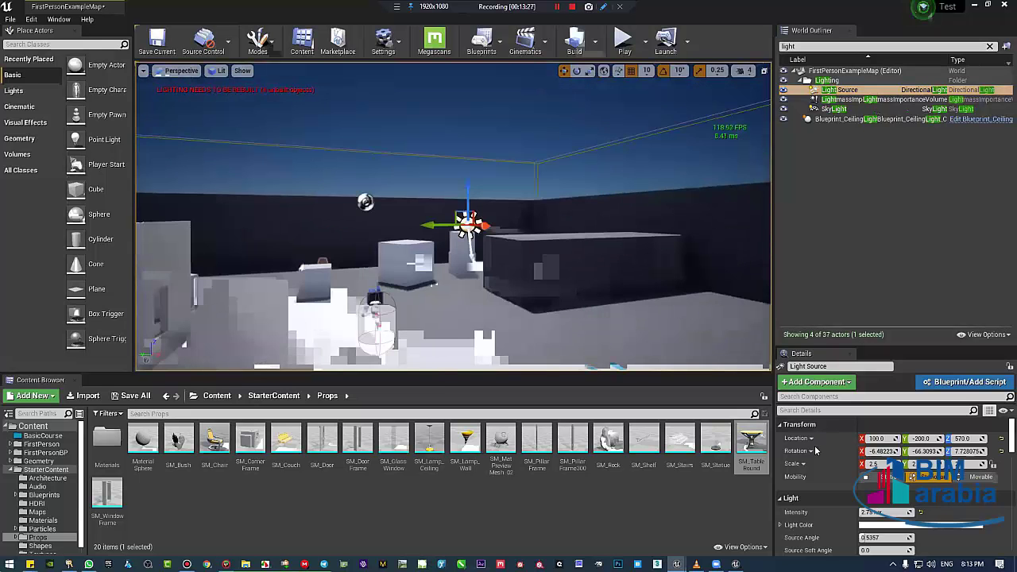
pyautogui.moveTo(572, 228)
pyautogui.keyDown('alt'); pyautogui.mouseDown()
pyautogui.moveTo(509, 219)
pyautogui.moveTo(517, 239)
pyautogui.mouseUp(); pyautogui.keyUp('alt')
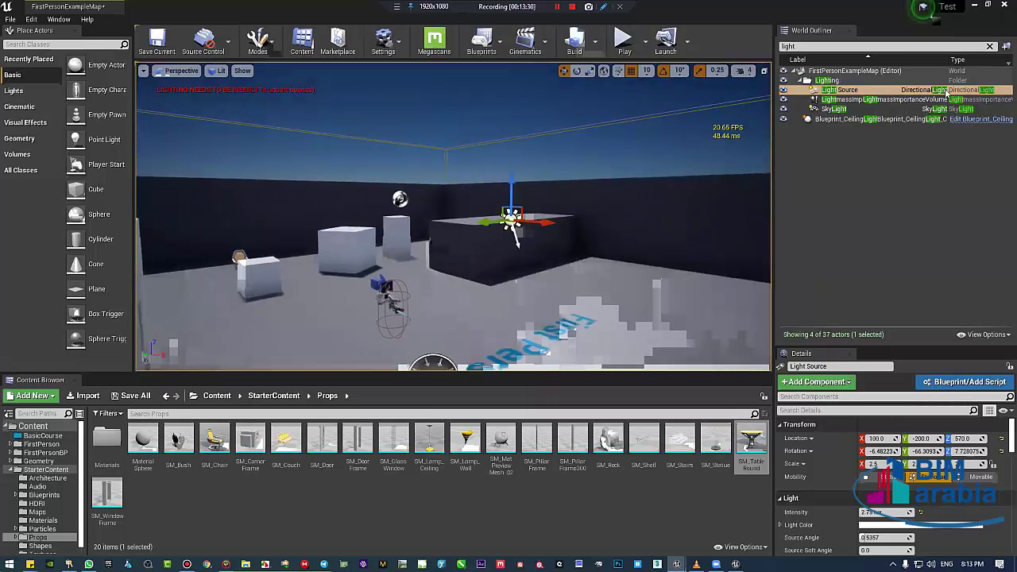
pyautogui.doubleClick(948, 91)
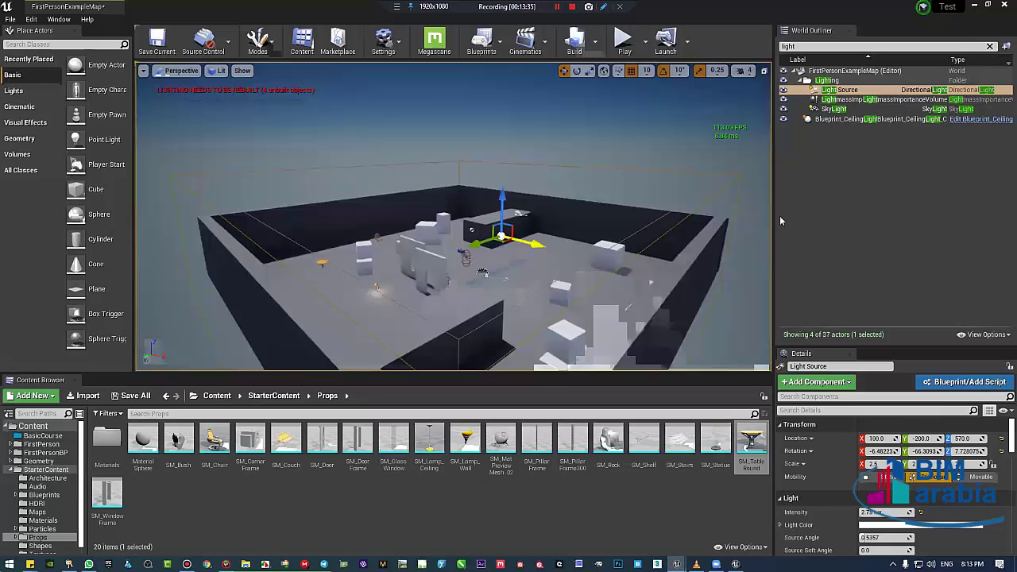
pyautogui.moveTo(767, 241); pyautogui.dragTo(828, 241, button='right')
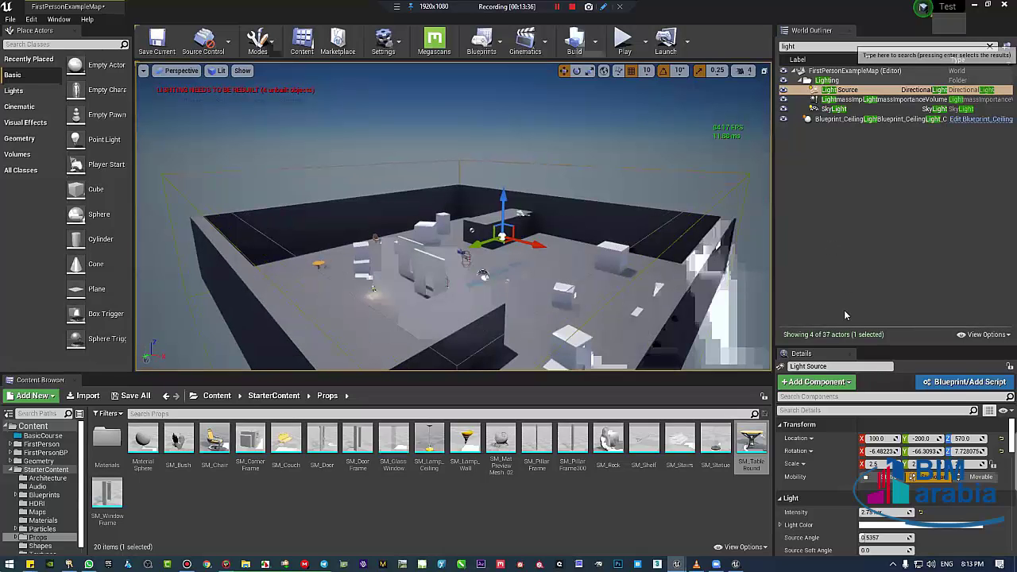
pyautogui.press('Escape')
pyautogui.press('f')
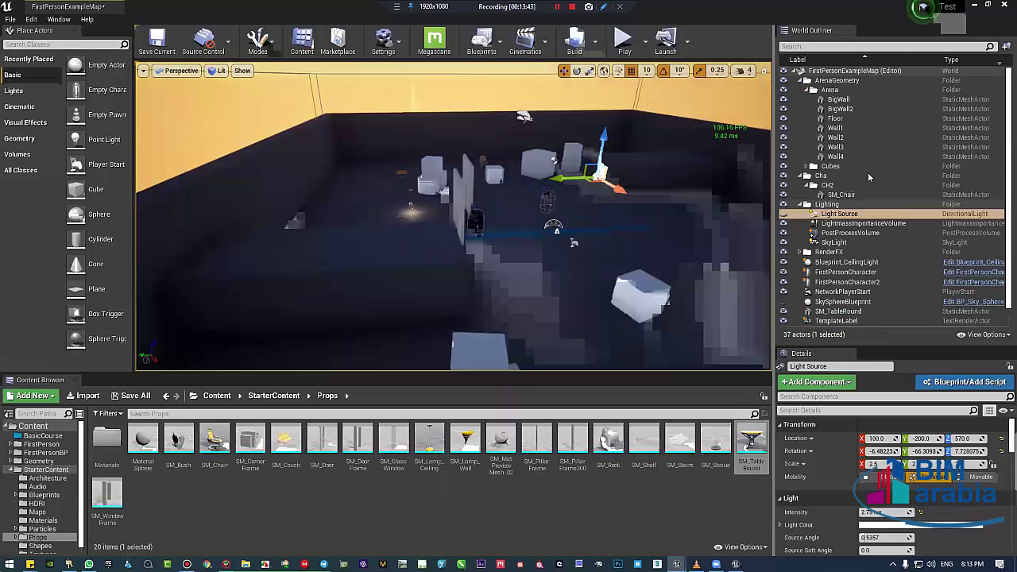
# - Expand the RenderFX folder, then select and frame the AtmosphericFog actor
pyautogui.doubleClick(802, 238)
pyautogui.doubleClick(827, 237)
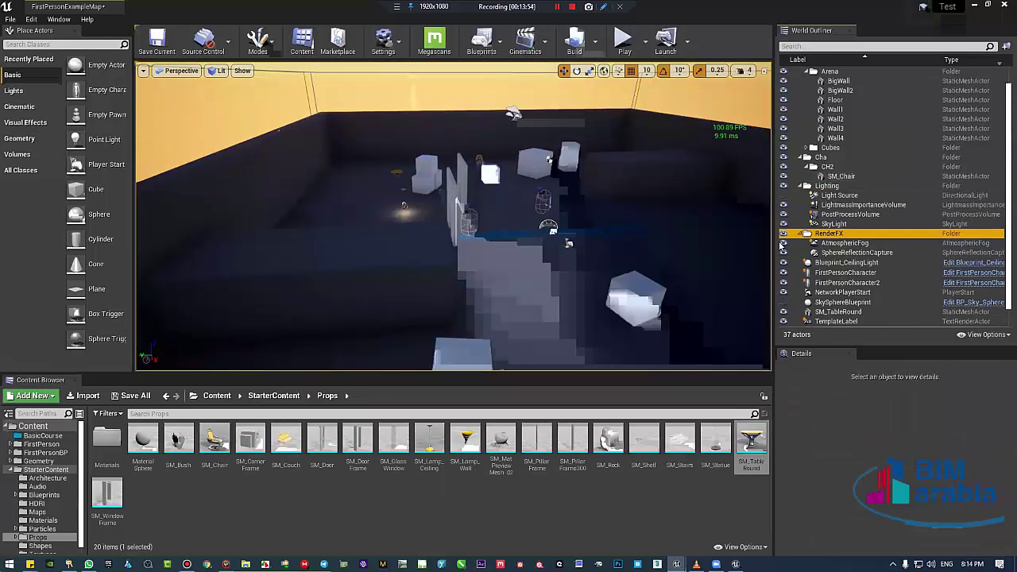
pyautogui.click(843, 243)
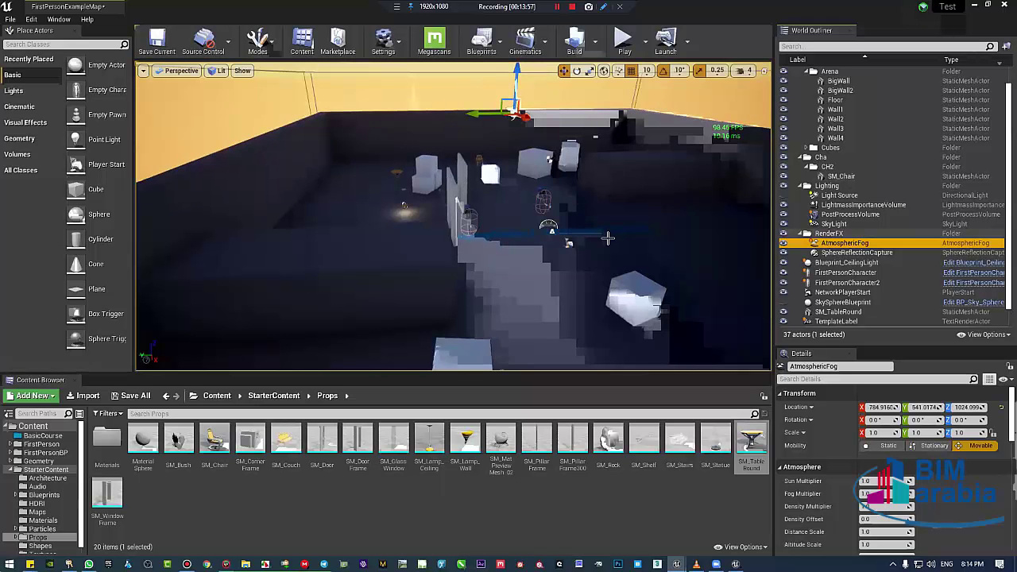
pyautogui.press('f')
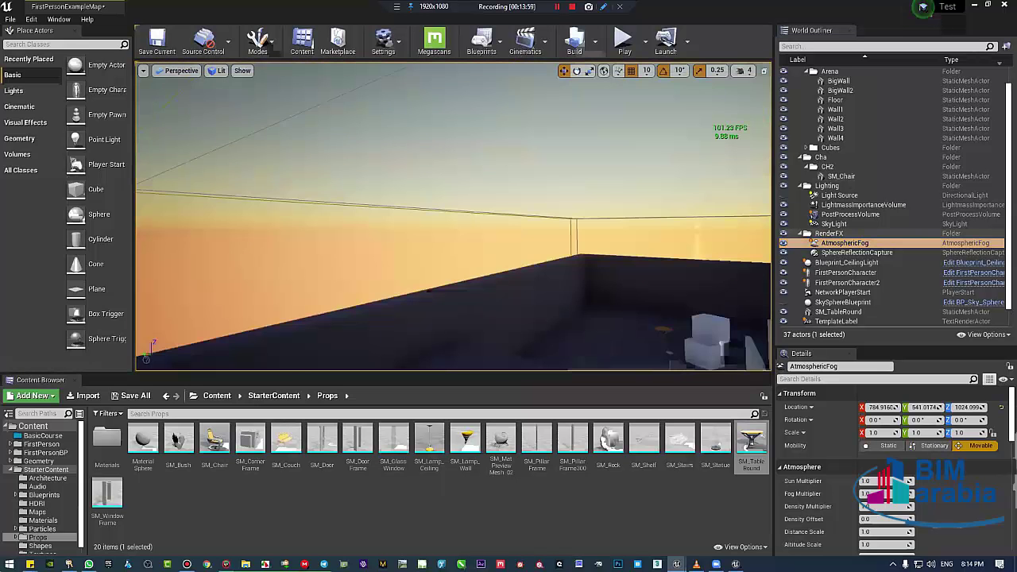
# - Orbit around the arena, then select the SkyLight and frame it
pyautogui.moveTo(373, 247); pyautogui.dragTo(402, 245, button='right')
pyautogui.moveTo(548, 306); pyautogui.dragTo(548, 307, button='right')
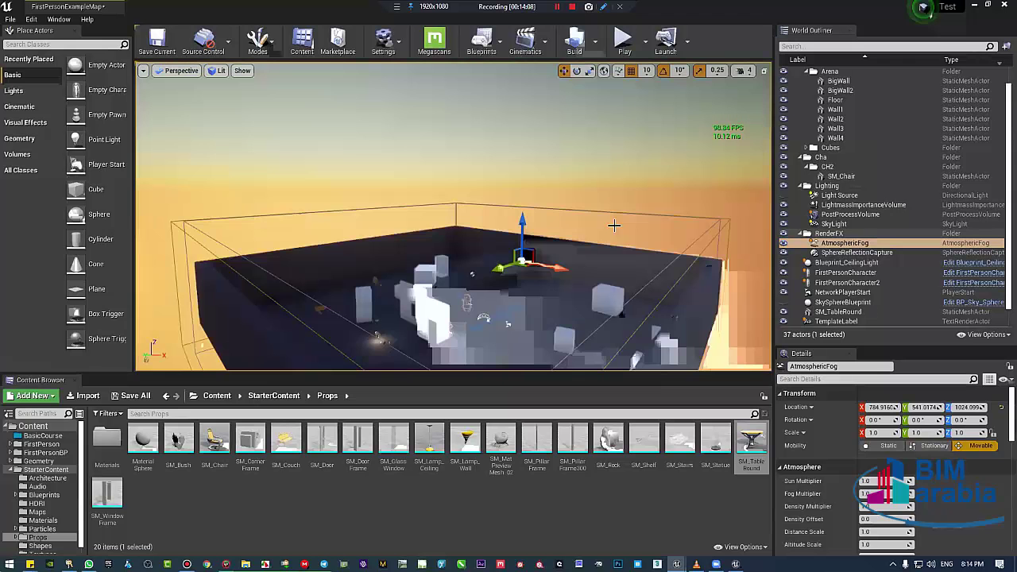
pyautogui.moveTo(613, 225); pyautogui.dragTo(614, 225, button='right')
pyautogui.moveTo(669, 228); pyautogui.dragTo(670, 228, button='right')
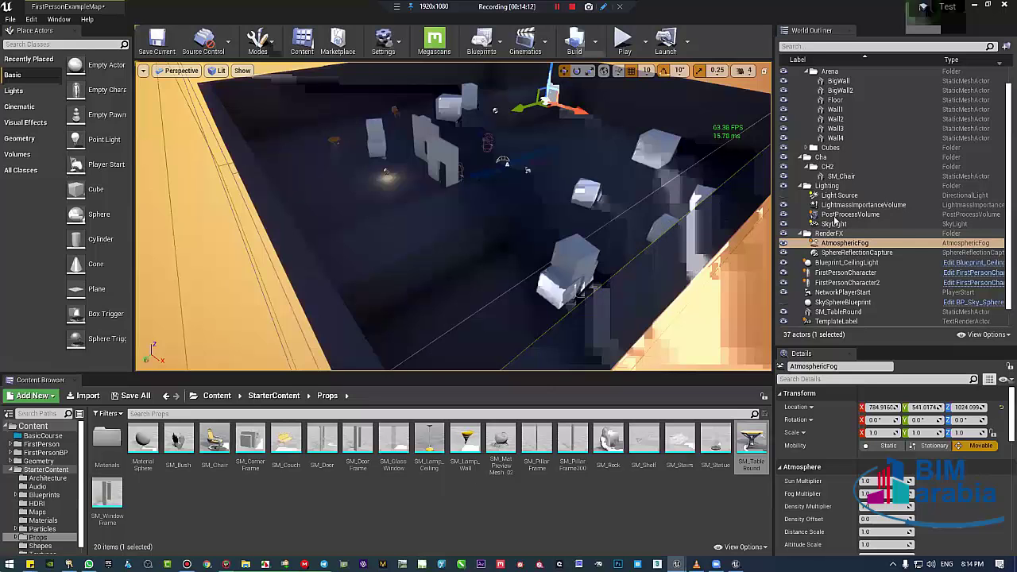
pyautogui.press('f')
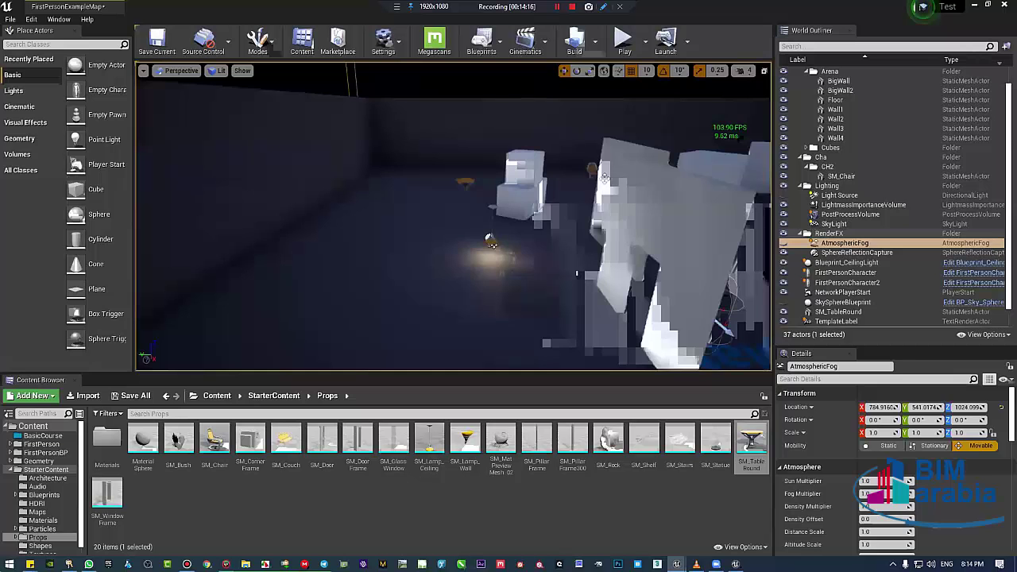
pyautogui.click(604, 275)
pyautogui.press('f')
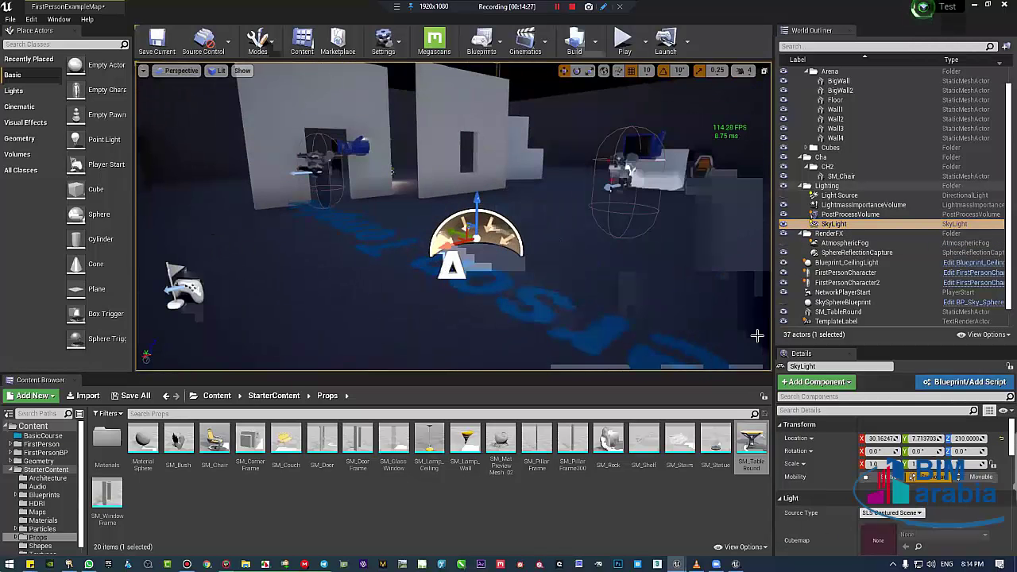
# - Scroll through the SkyLight's details and focus the view on the SkyLight
pyautogui.scroll(-2, 802, 461)
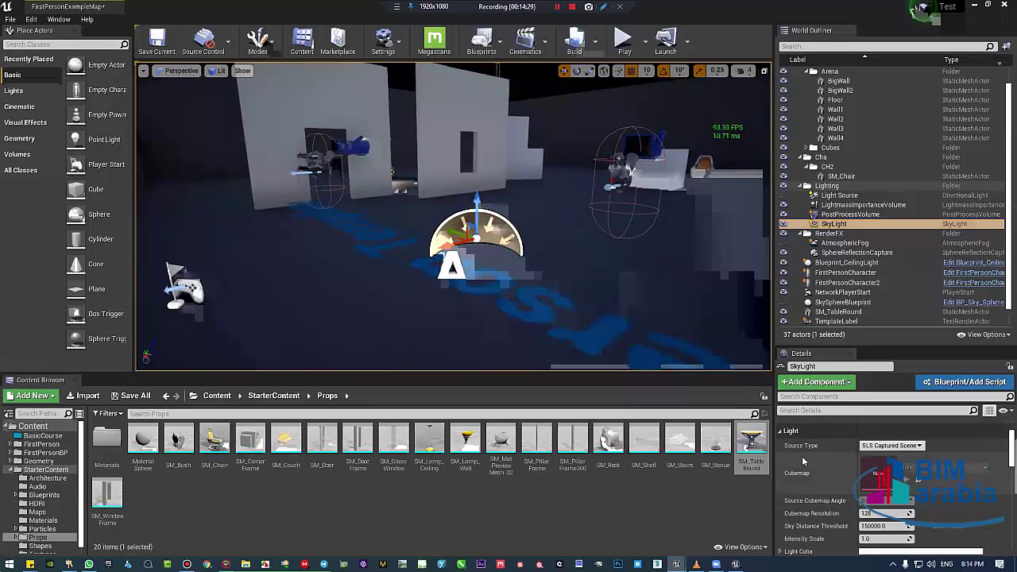
pyautogui.scroll(2, 803, 461)
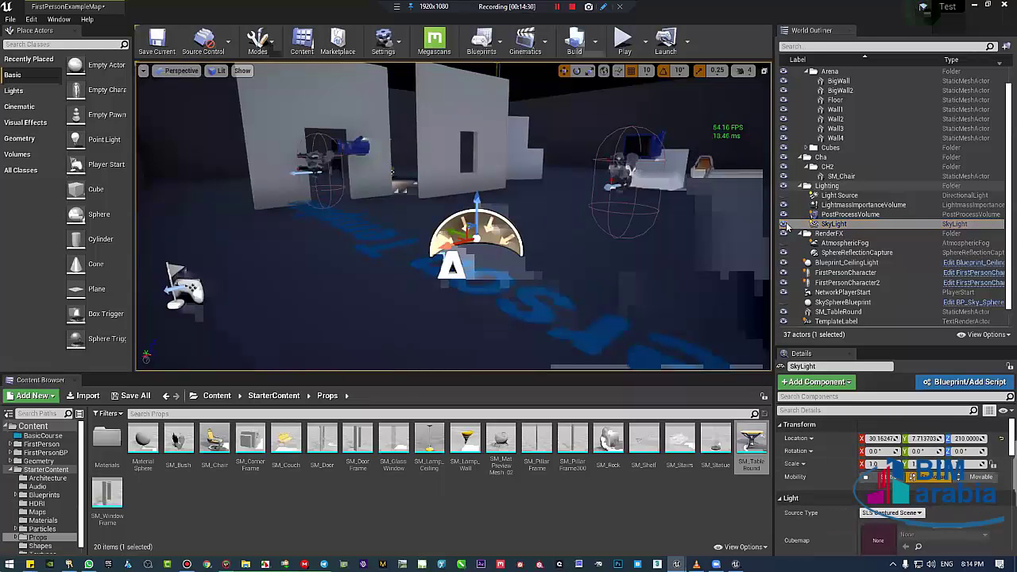
pyautogui.doubleClick(831, 224)
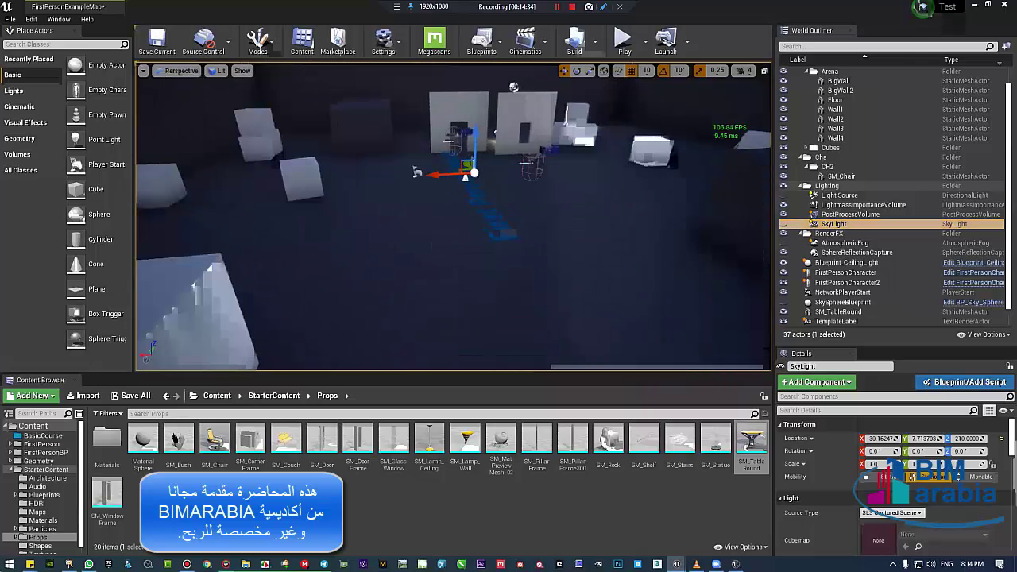
# - Orbit around the room and select the LightmassImportanceVolume
pyautogui.scroll(-3, 402, 230)
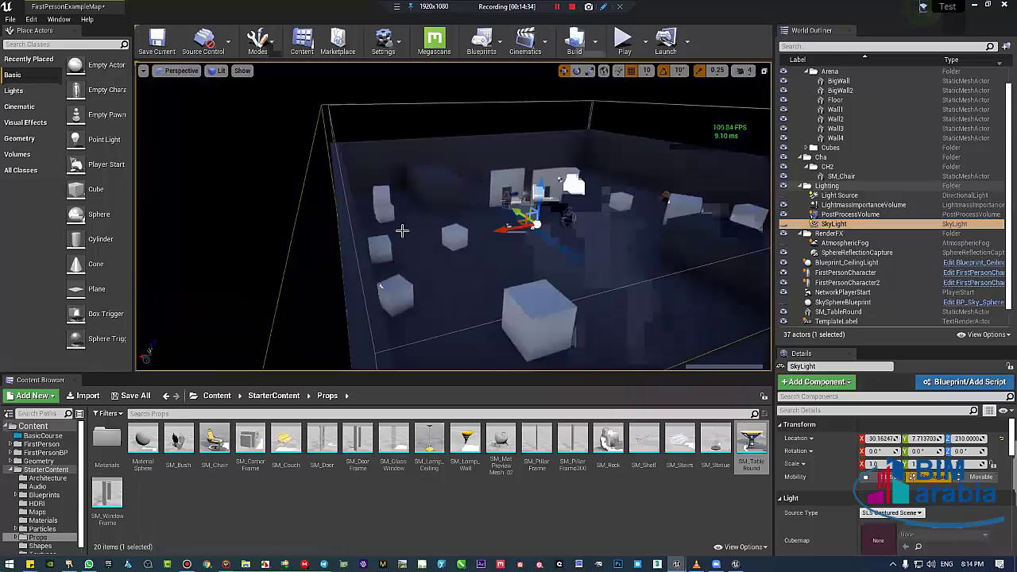
pyautogui.scroll(-2, 402, 231)
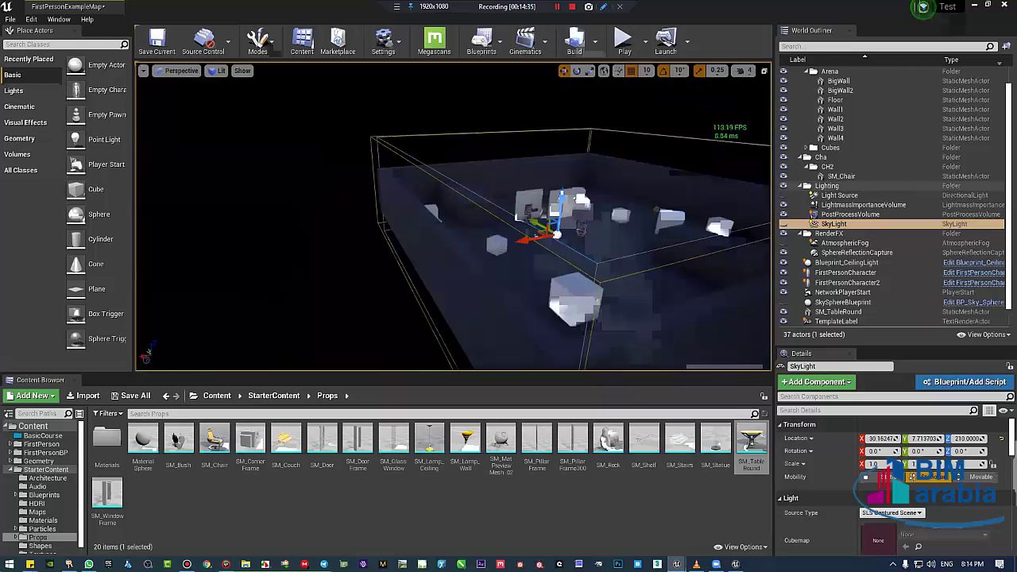
pyautogui.moveTo(403, 227); pyautogui.dragTo(403, 227)
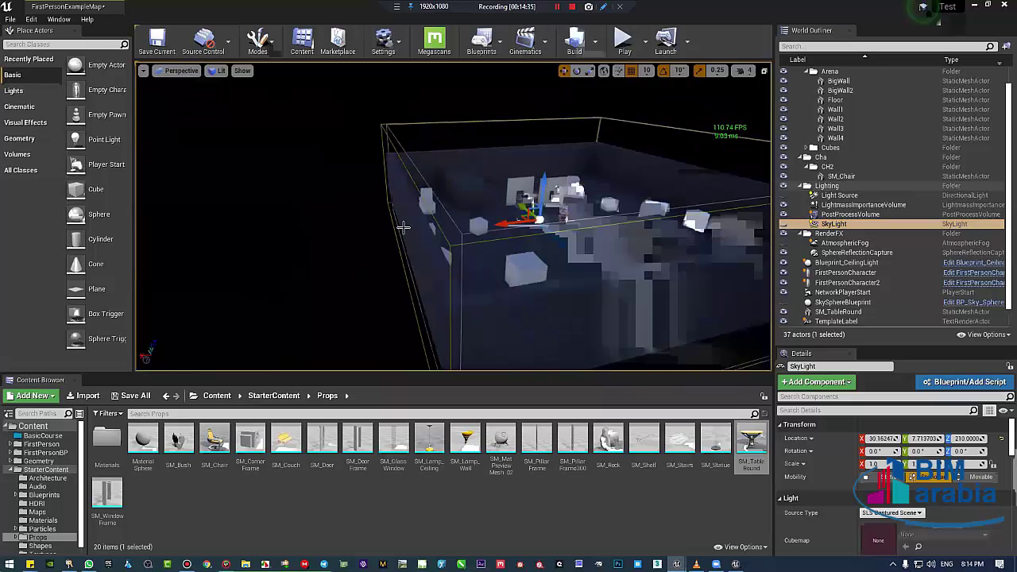
pyautogui.moveTo(402, 228); pyautogui.dragTo(403, 232)
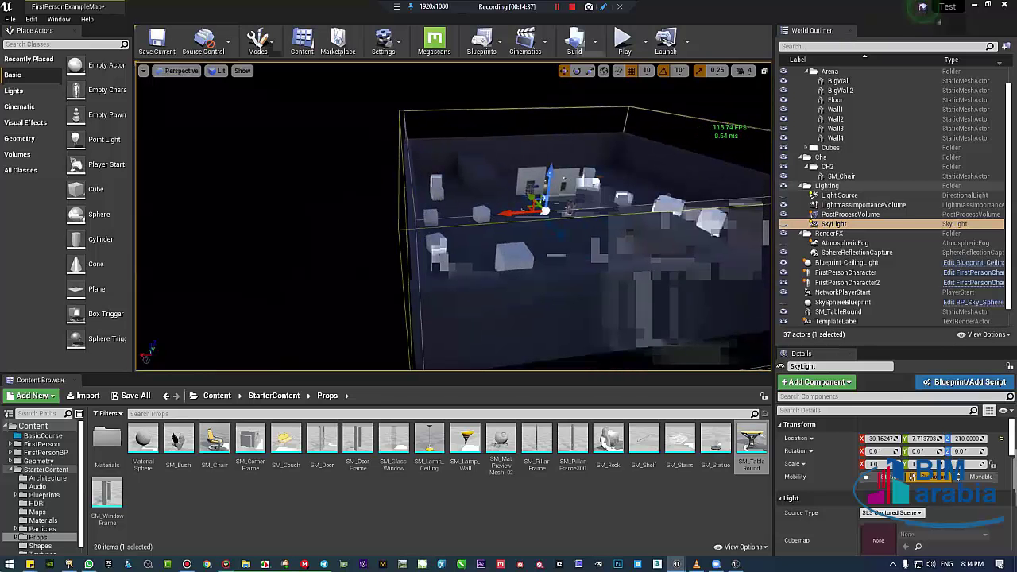
pyautogui.click(827, 205)
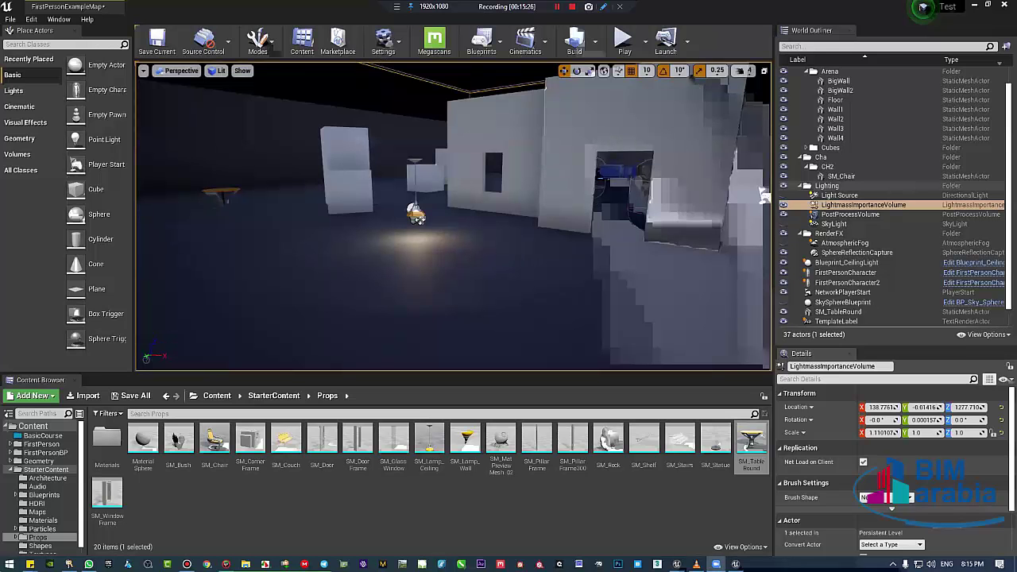
# - Frame the LightmassImportanceVolume so its whole box around the arena and cubes is visible
pyautogui.moveTo(763, 195)
pyautogui.mouseDown(button='right')
pyautogui.moveTo(715, 199)
pyautogui.moveTo(747, 183)
pyautogui.moveTo(699, 186)
pyautogui.mouseUp(button='right')
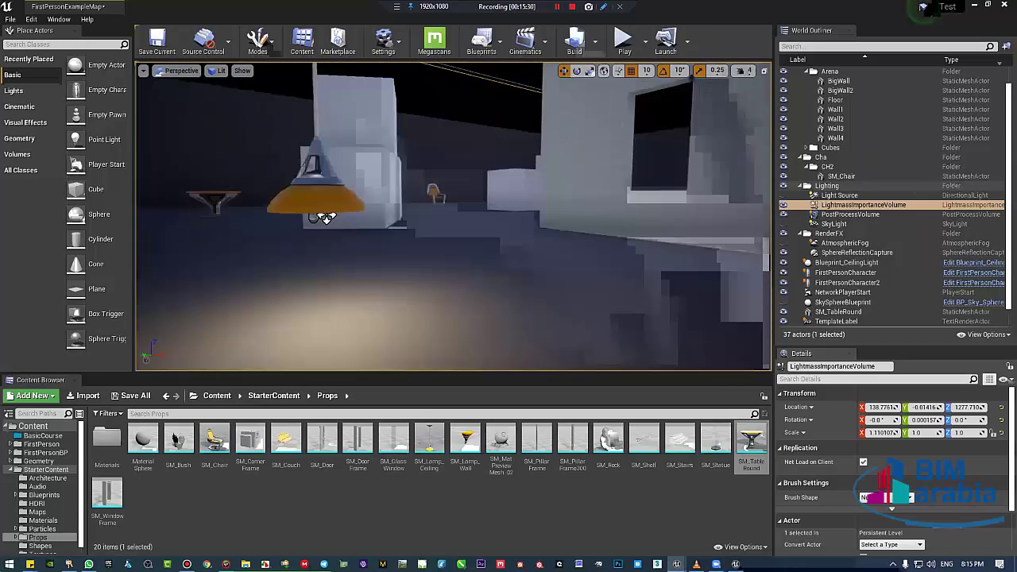
pyautogui.moveTo(326, 217); pyautogui.dragTo(523, 255, button='right')
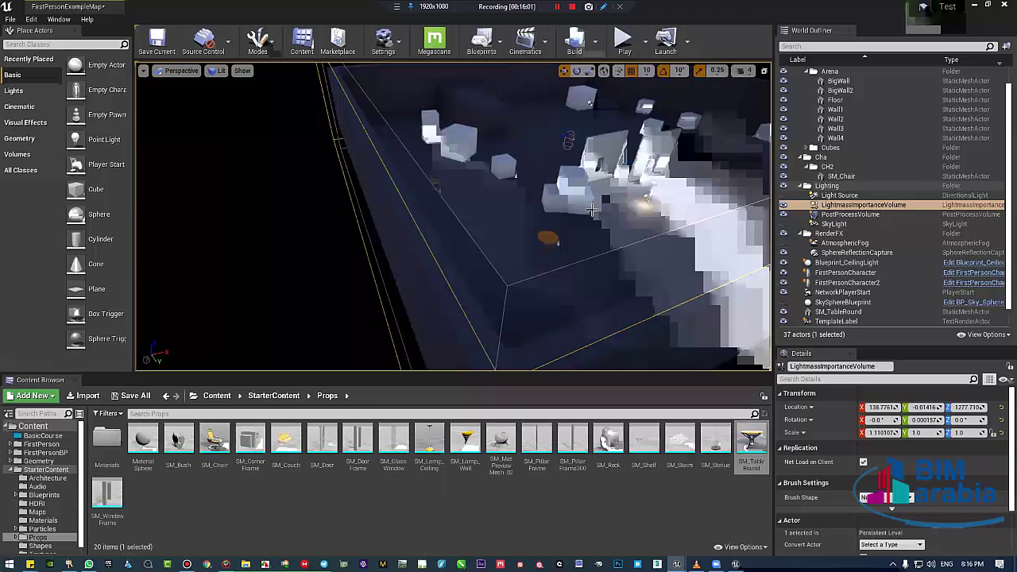
pyautogui.press('f')
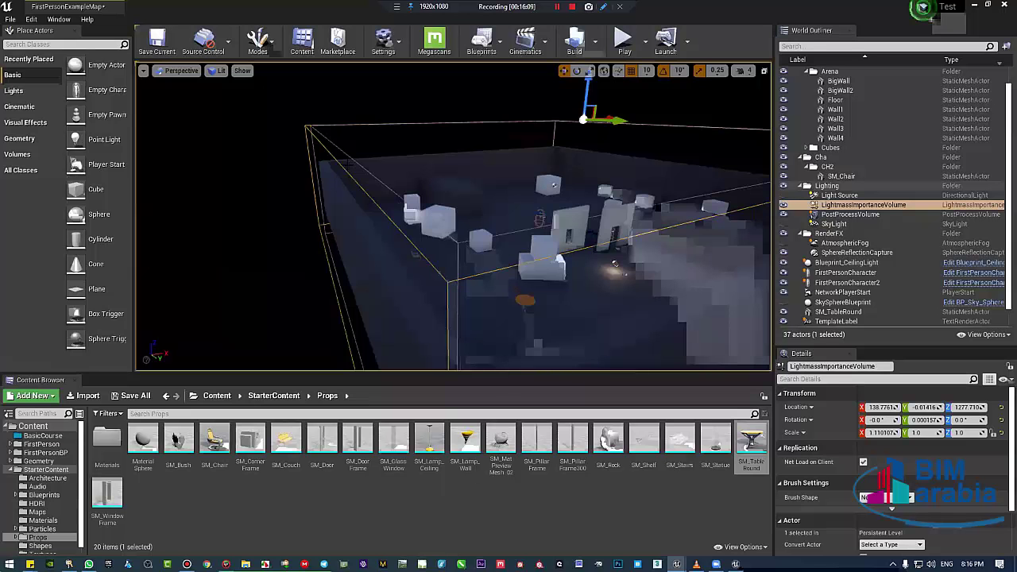
pyautogui.press('f')
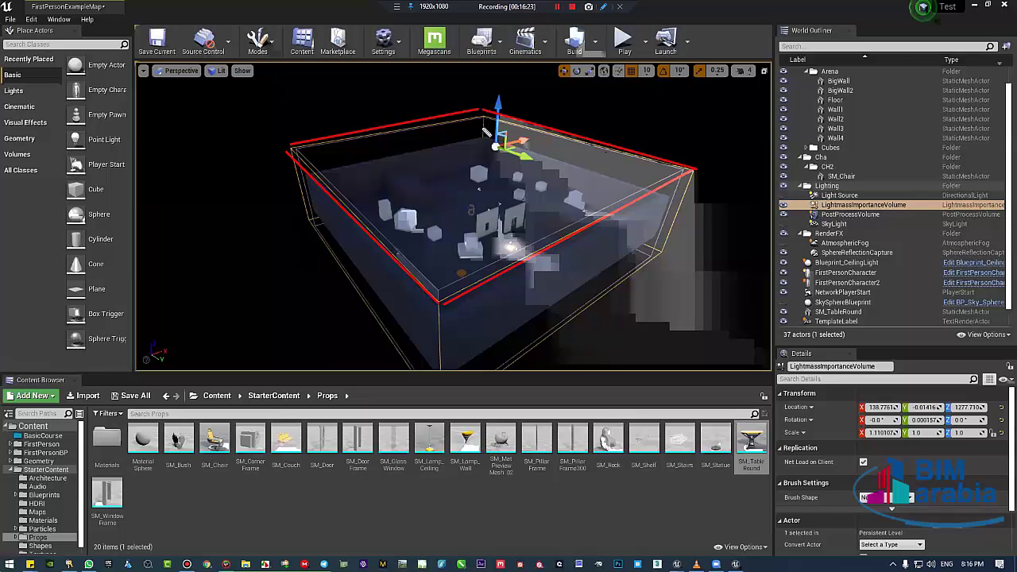
# - Move the World Outliner selection down to the PostProcessVolume to show its Details
pyautogui.moveTo(264, 101); pyautogui.dragTo(123, 137)
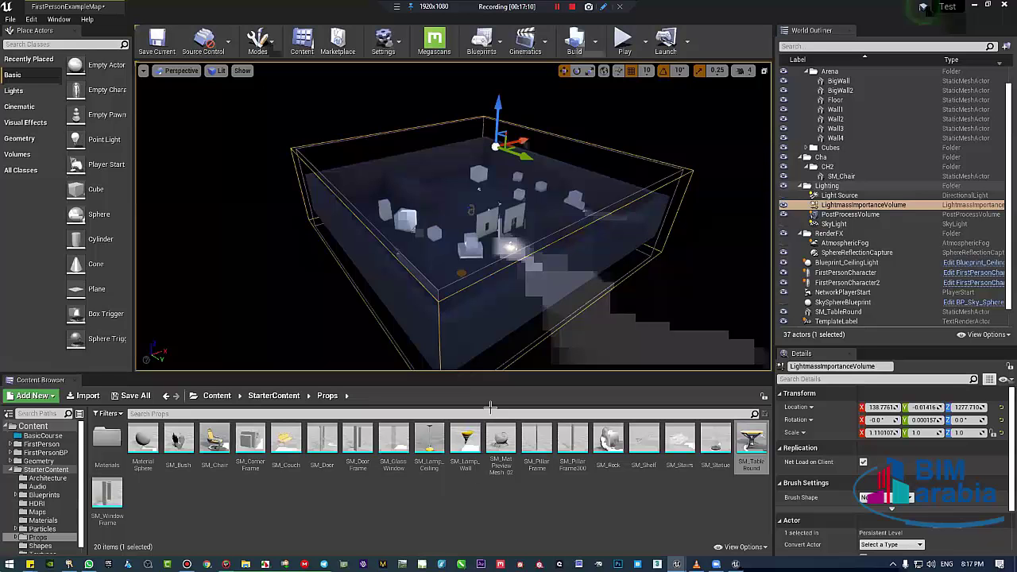
pyautogui.press('Down')
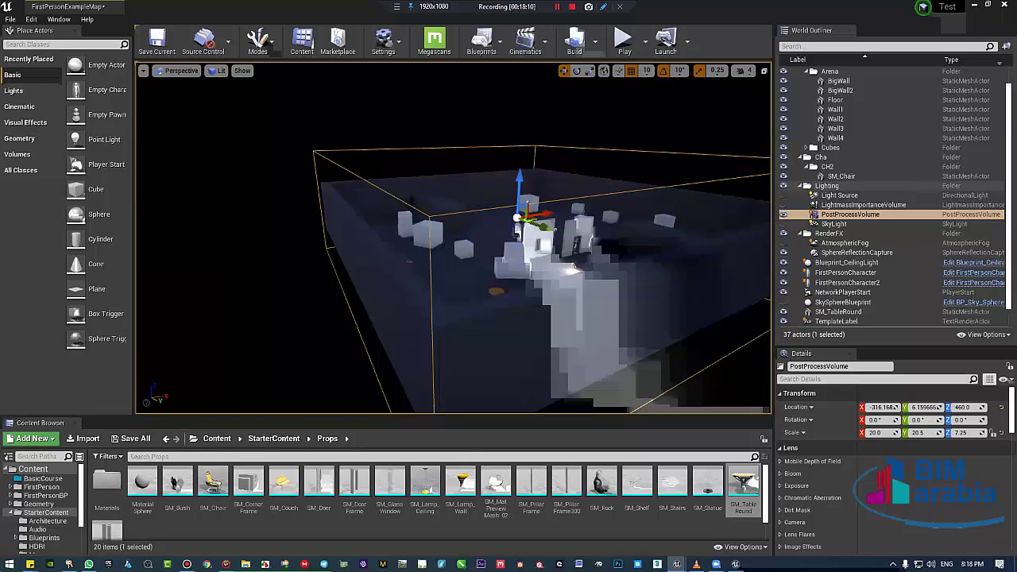
# - Orbit and refocus the viewport to see the whole PostProcessVolume box
pyautogui.keyDown('alt'); pyautogui.moveTo(453, 239); pyautogui.dragTo(453, 262); pyautogui.keyUp('alt')
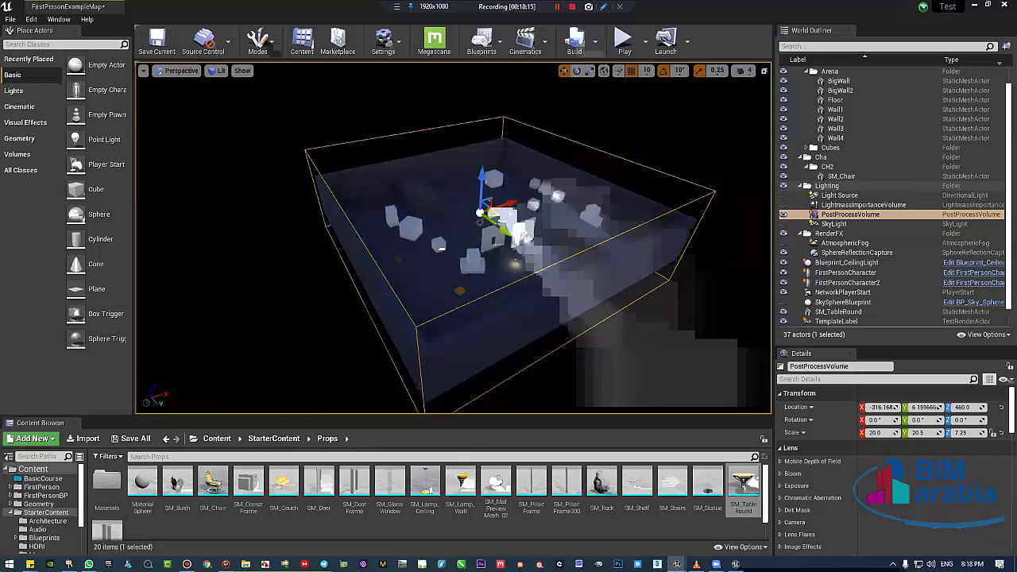
pyautogui.moveTo(452, 239); pyautogui.dragTo(477, 238, button='right')
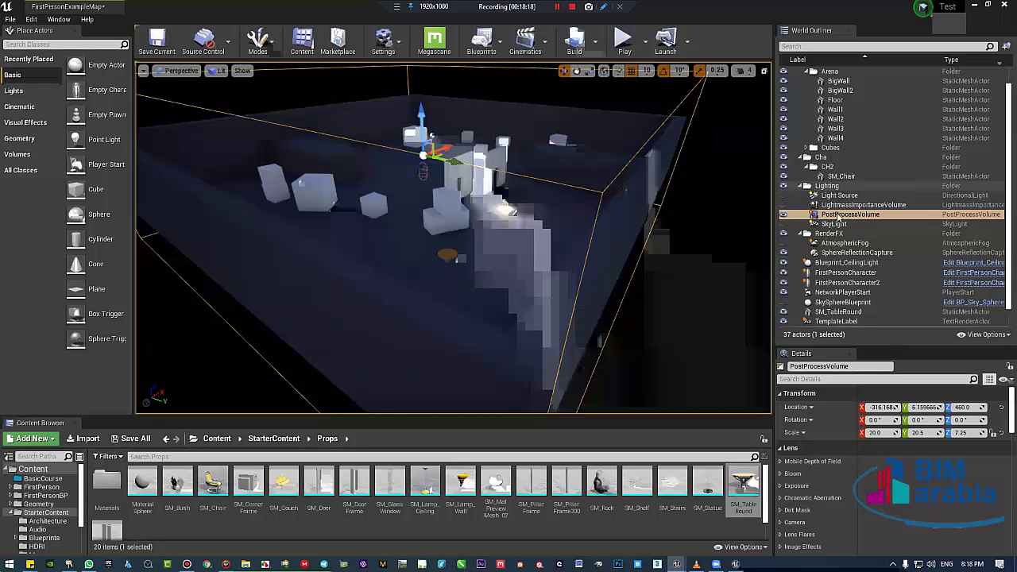
pyautogui.doubleClick(837, 216)
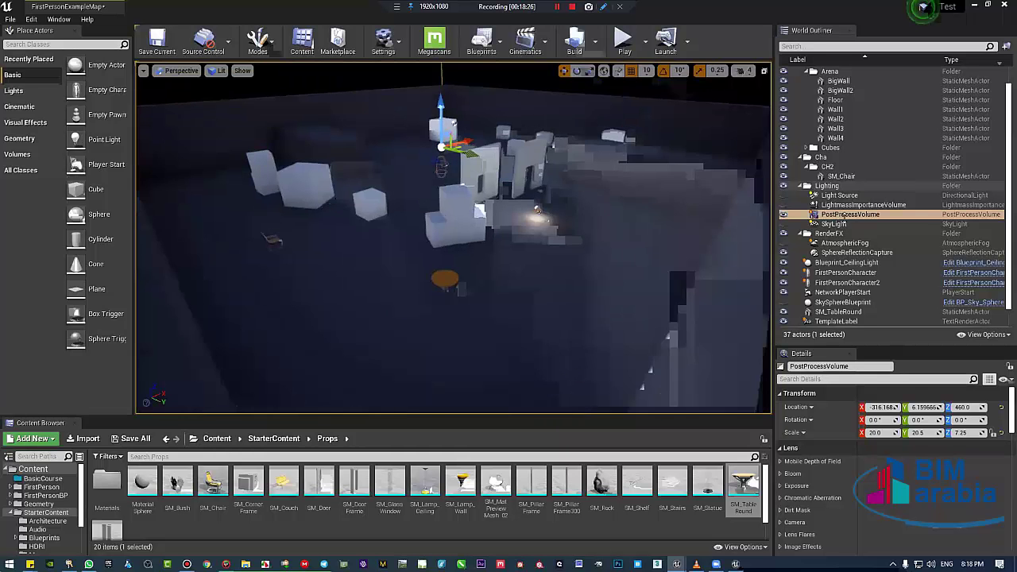
pyautogui.doubleClick(845, 217)
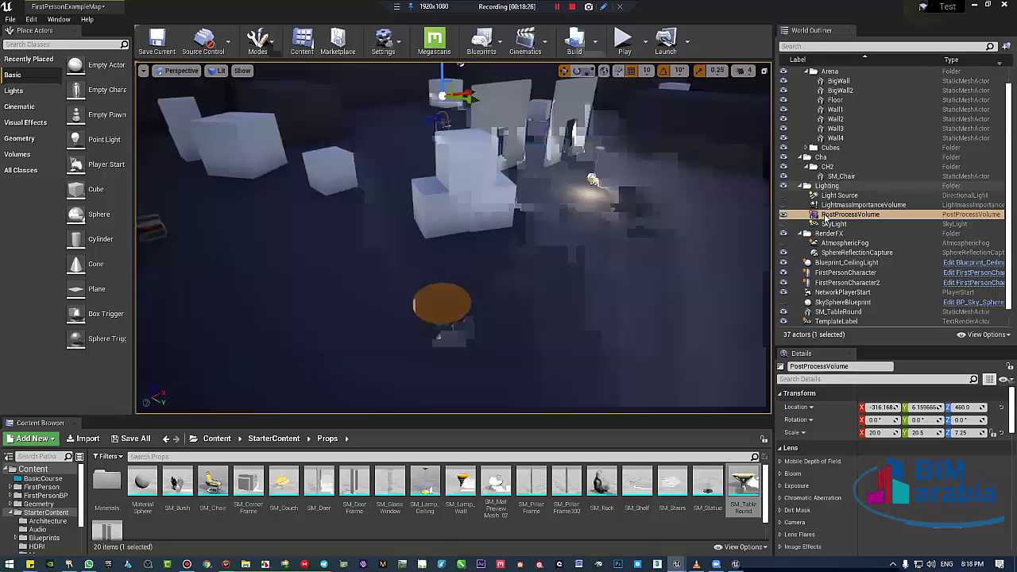
# - Check Wall1, AtmosphericFog and SM_Chair, then reselect the PostProcessVolume and widen the Details panel
pyautogui.doubleClick(824, 110)
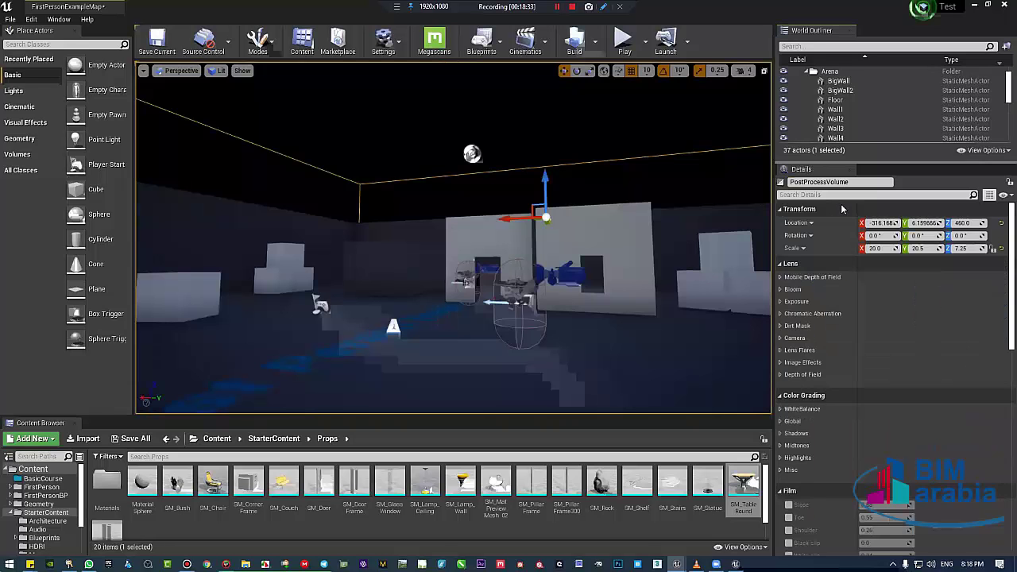
pyautogui.click(845, 243)
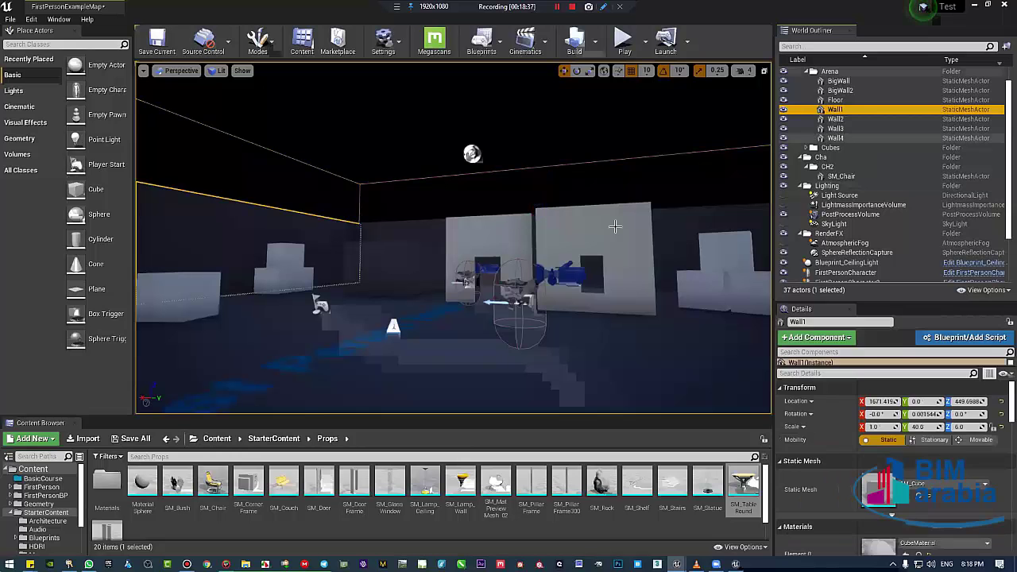
pyautogui.click(318, 305)
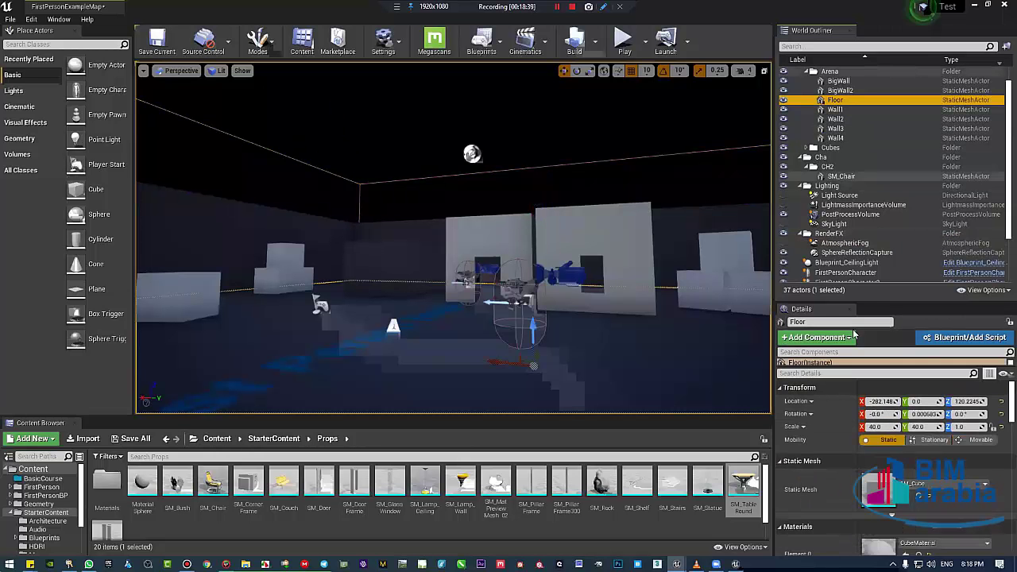
pyautogui.hotkey('ctrl', 'z')
pyautogui.hotkey('ctrl', 'z')
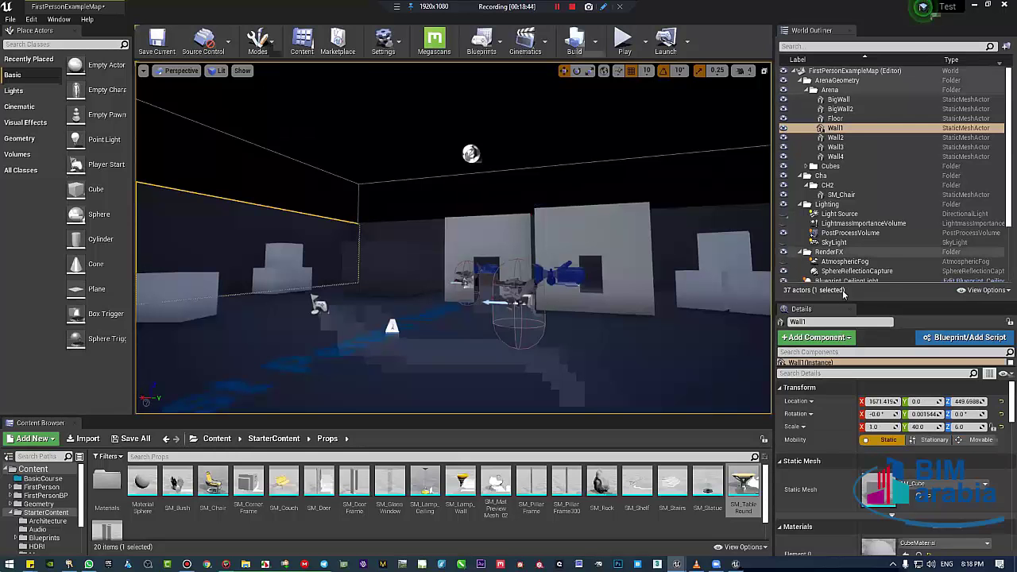
pyautogui.click(850, 233)
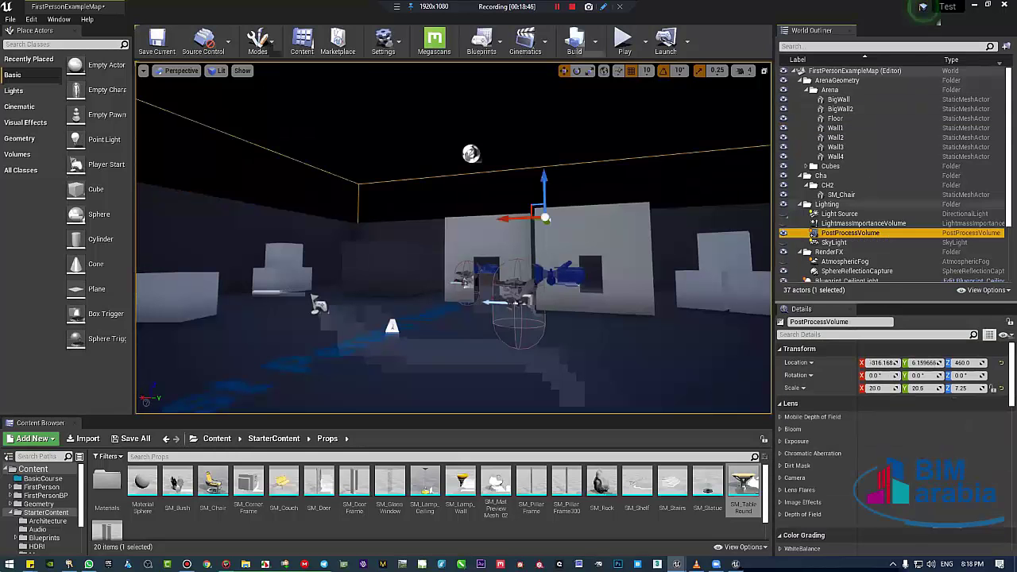
pyautogui.moveTo(834, 302)
pyautogui.mouseDown()
pyautogui.moveTo(834, 219)
pyautogui.moveTo(874, 185)
pyautogui.mouseUp()
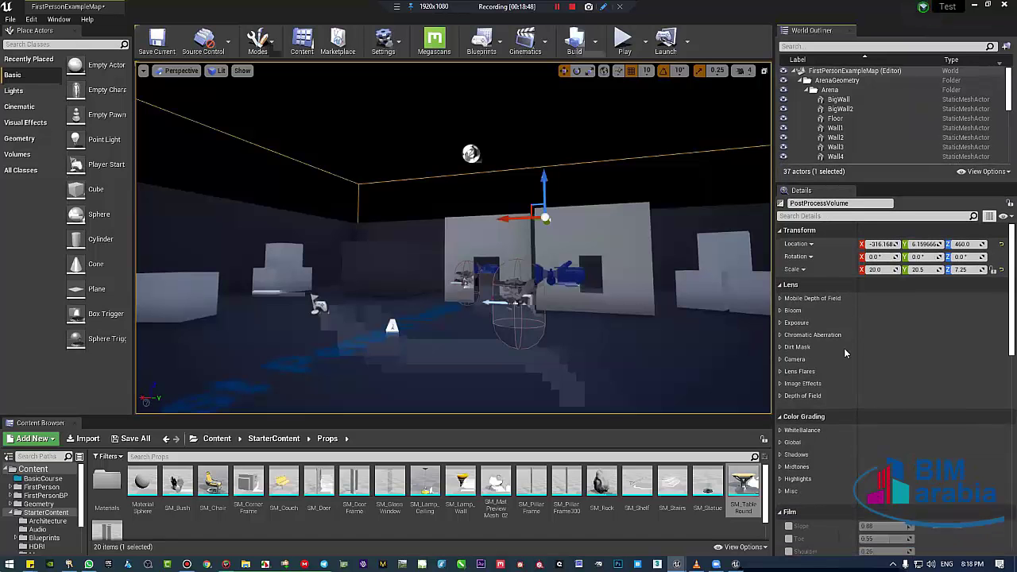
# - Drag Exposure Compensation down to -3.142857, darkening the arena, then frame the volume
pyautogui.click(797, 322)
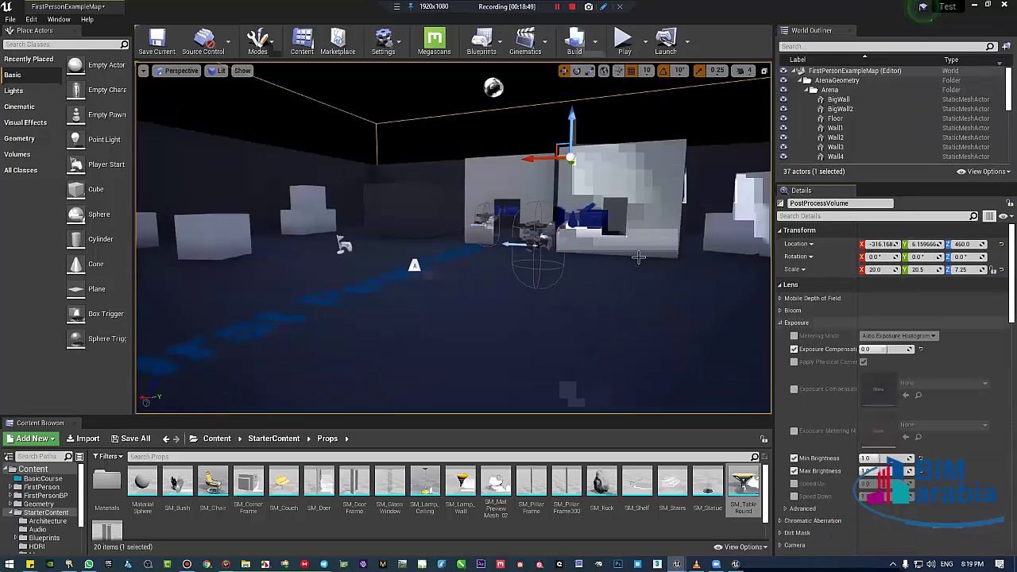
pyautogui.moveTo(884, 349); pyautogui.dragTo(842, 349)
pyautogui.moveTo(453, 238); pyautogui.dragTo(414, 302, button='right')
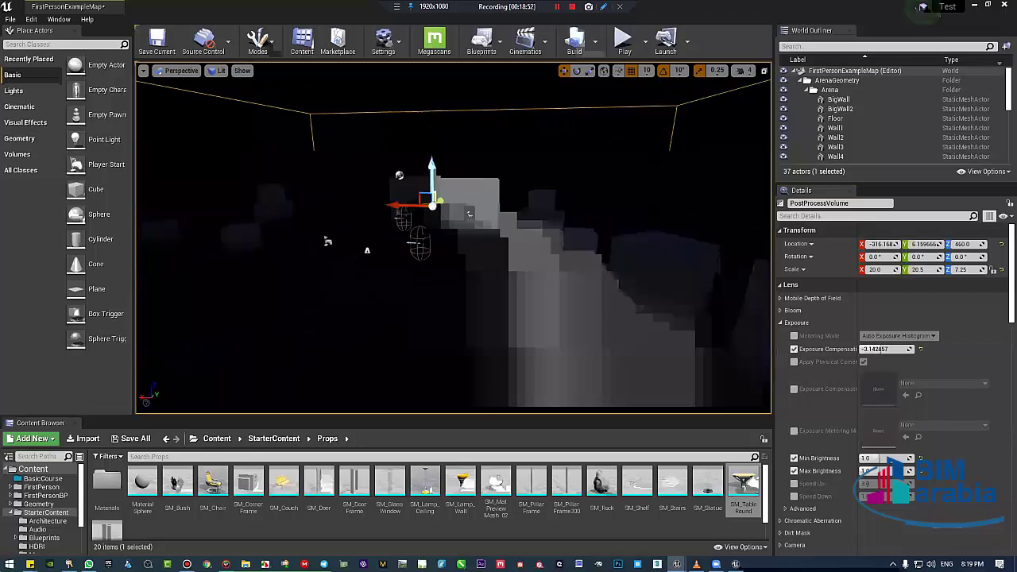
pyautogui.moveTo(681, 365)
pyautogui.mouseDown(button='right')
pyautogui.moveTo(681, 342)
pyautogui.moveTo(804, 237)
pyautogui.mouseUp(button='right')
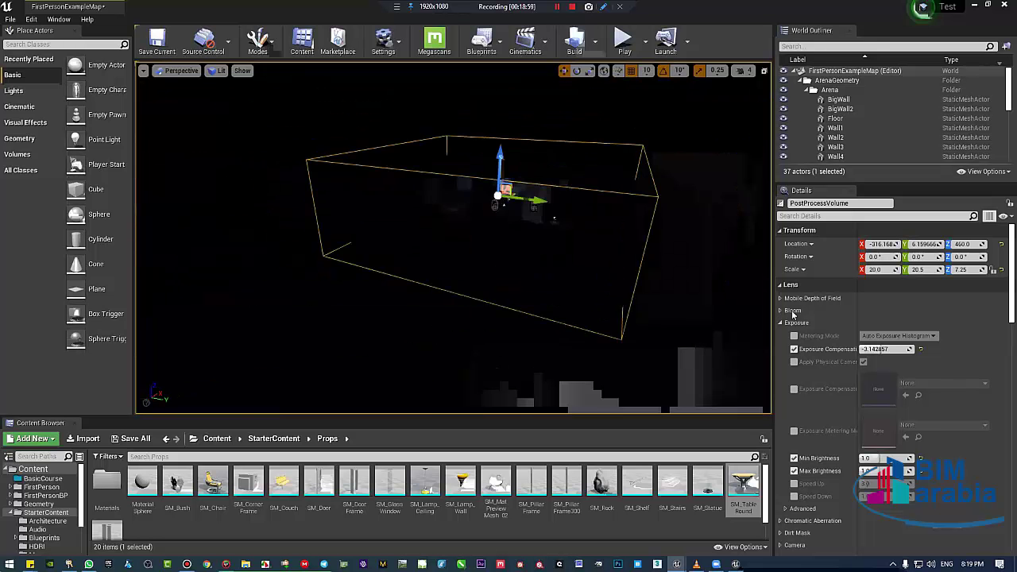
pyautogui.press('f')
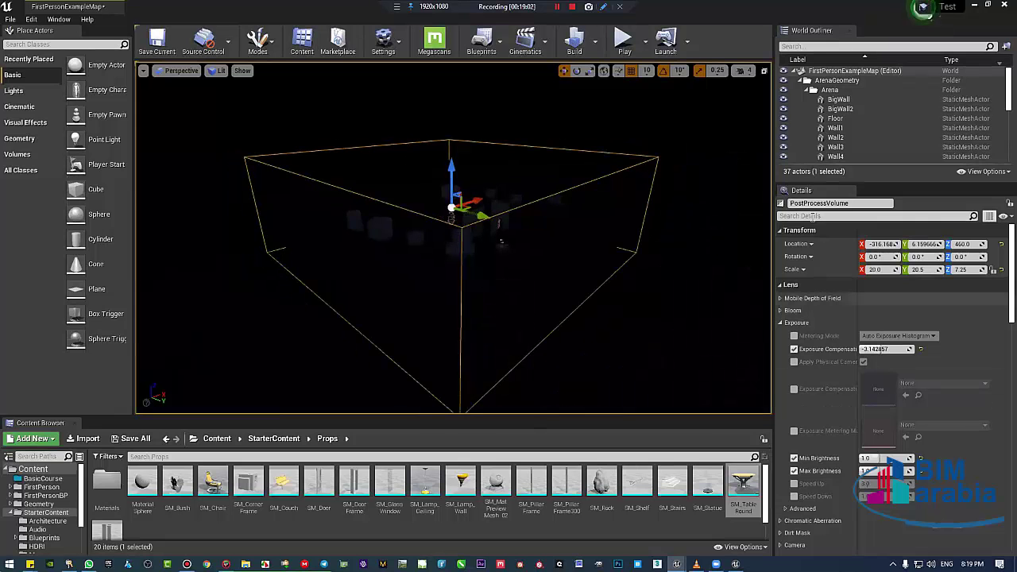
# - Filter the Details by 'unb' and turn off Infinite Extent (Unbound)
pyautogui.click(812, 217)
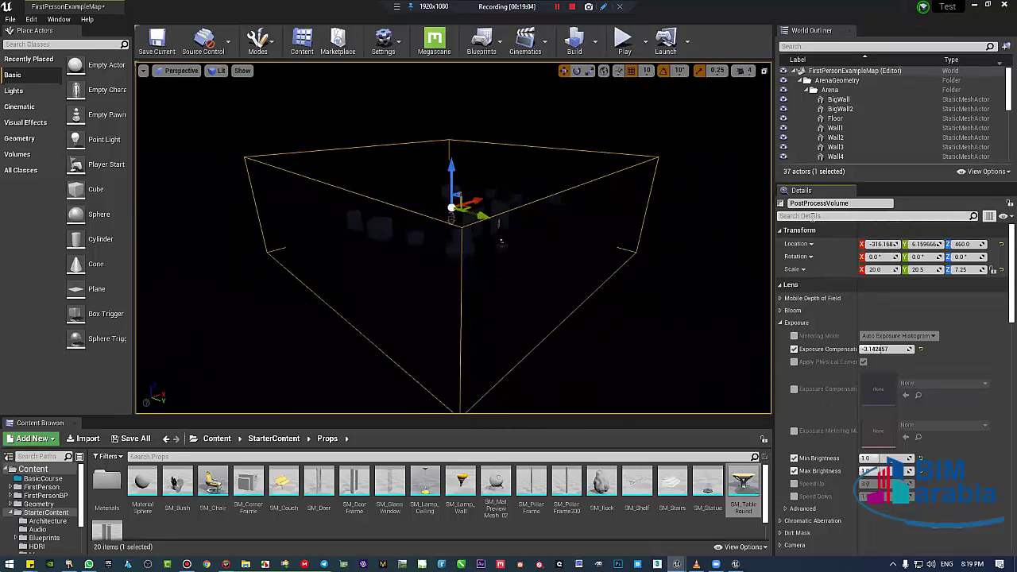
pyautogui.write('unb')
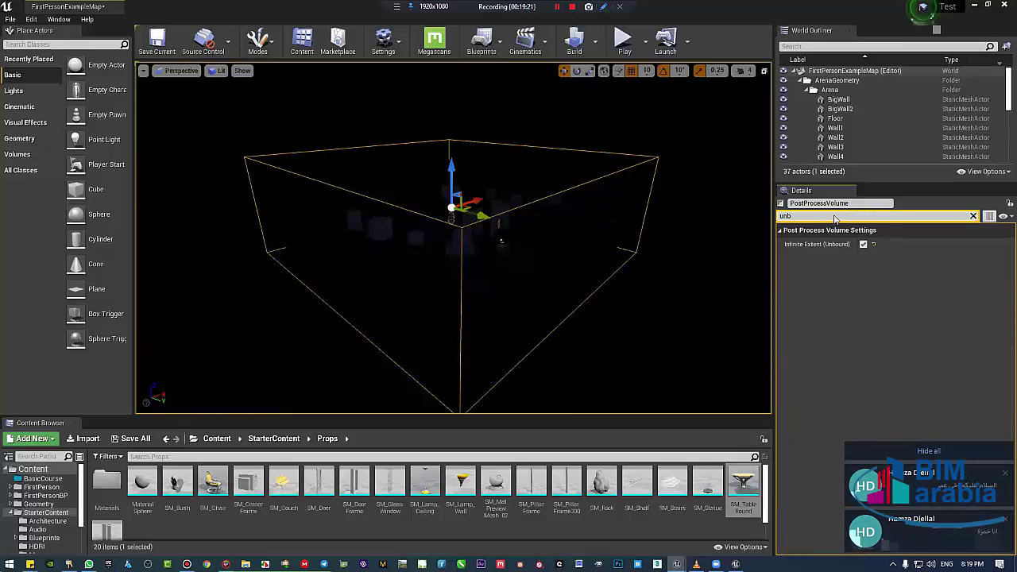
pyautogui.click(864, 244)
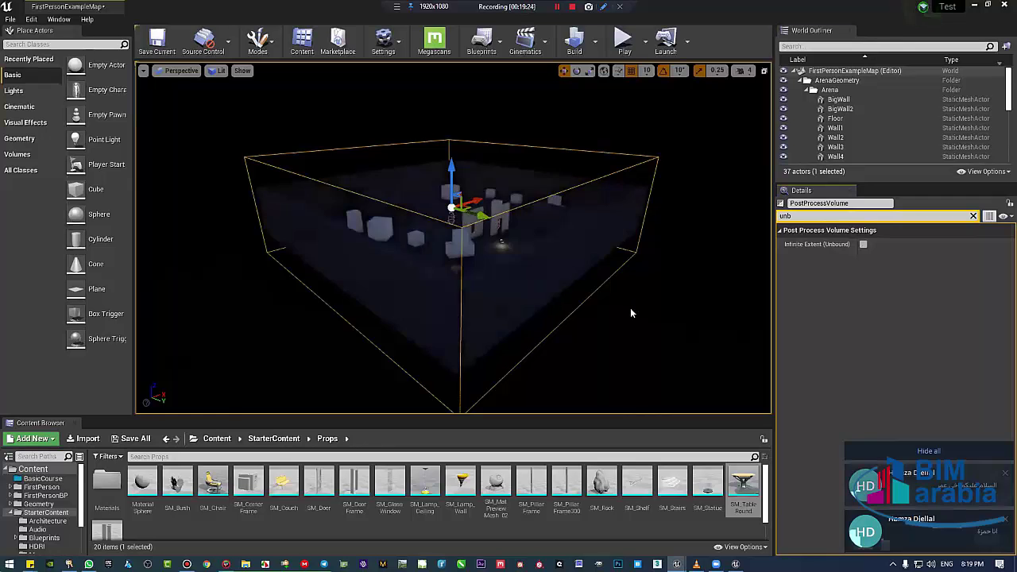
# - Fly the viewport into the darkened room toward the lamp to check the result
pyautogui.moveTo(628, 310)
pyautogui.mouseDown(button='right')
pyautogui.moveTo(613, 322)
pyautogui.moveTo(608, 306)
pyautogui.mouseUp(button='right')
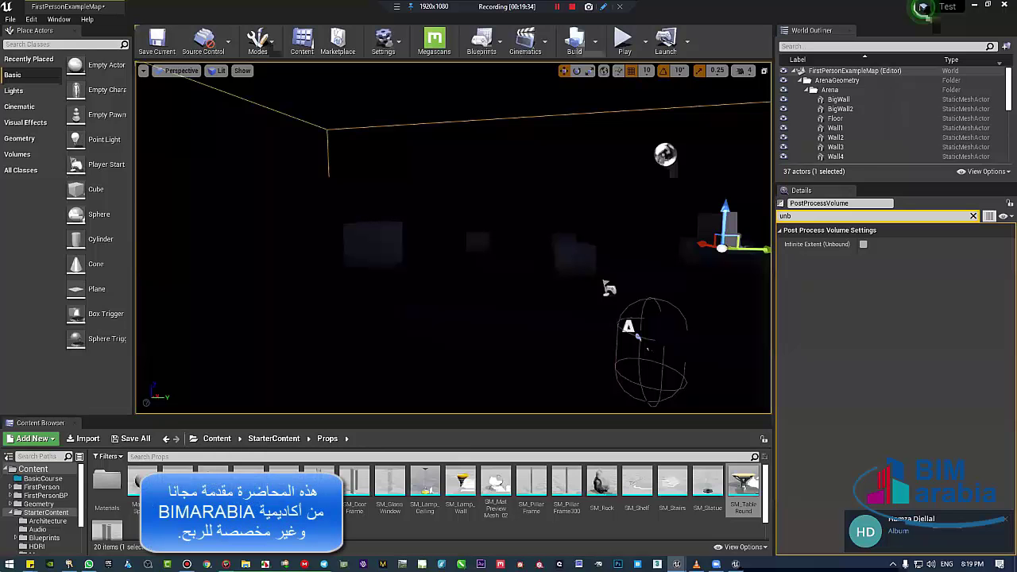
pyautogui.moveTo(343, 263); pyautogui.dragTo(343, 263, button='right')
pyautogui.press('f')
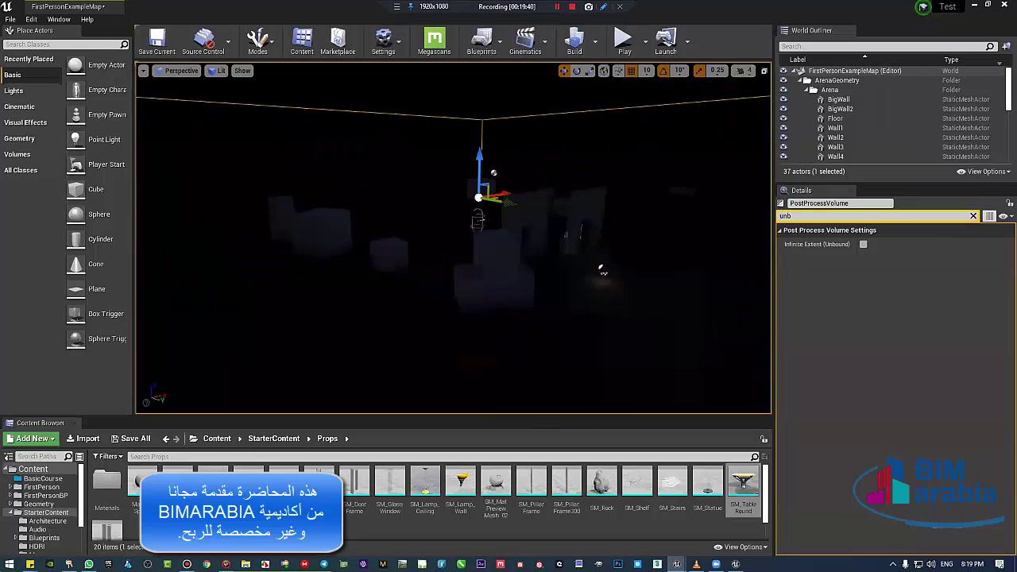
pyautogui.moveTo(602, 271)
pyautogui.mouseDown(button='right')
pyautogui.moveTo(449, 256)
pyautogui.moveTo(352, 196)
pyautogui.mouseUp(button='right')
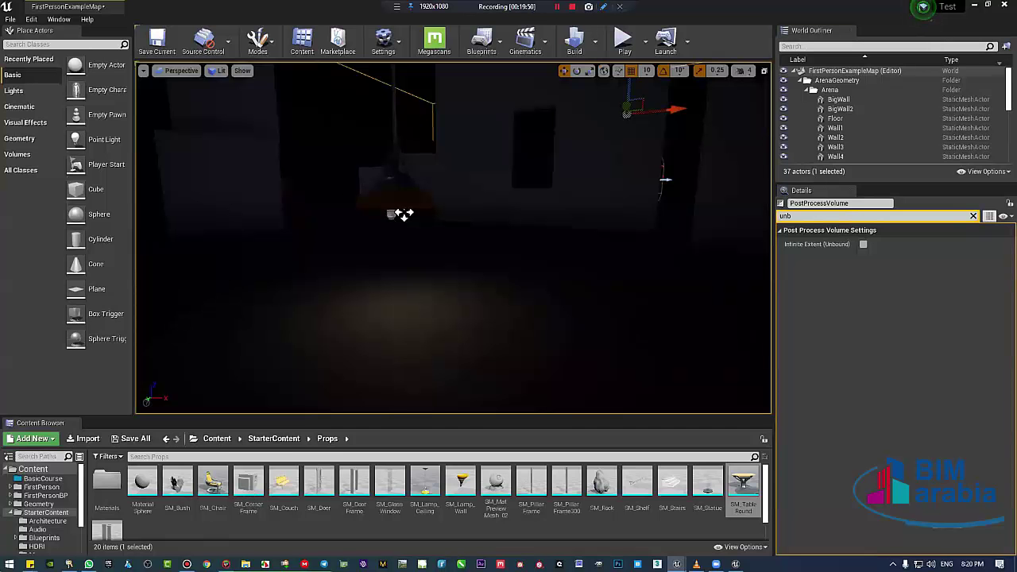
pyautogui.moveTo(402, 215)
pyautogui.mouseDown(button='right')
pyautogui.moveTo(546, 186)
pyautogui.moveTo(458, 215)
pyautogui.mouseUp(button='right')
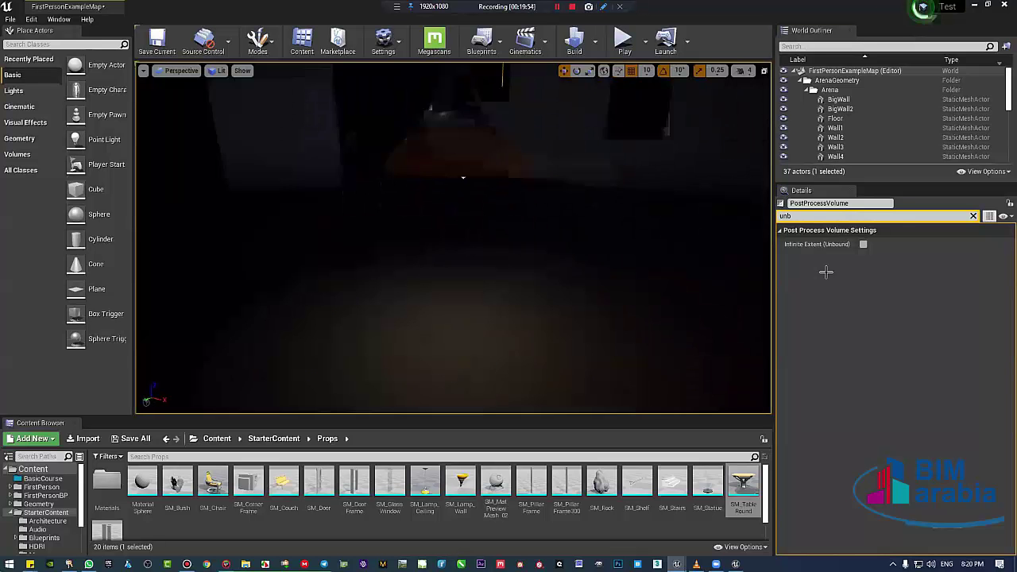
# - Clear the Details filter and reselect the PostProcessVolume to show all its properties
pyautogui.click(974, 216)
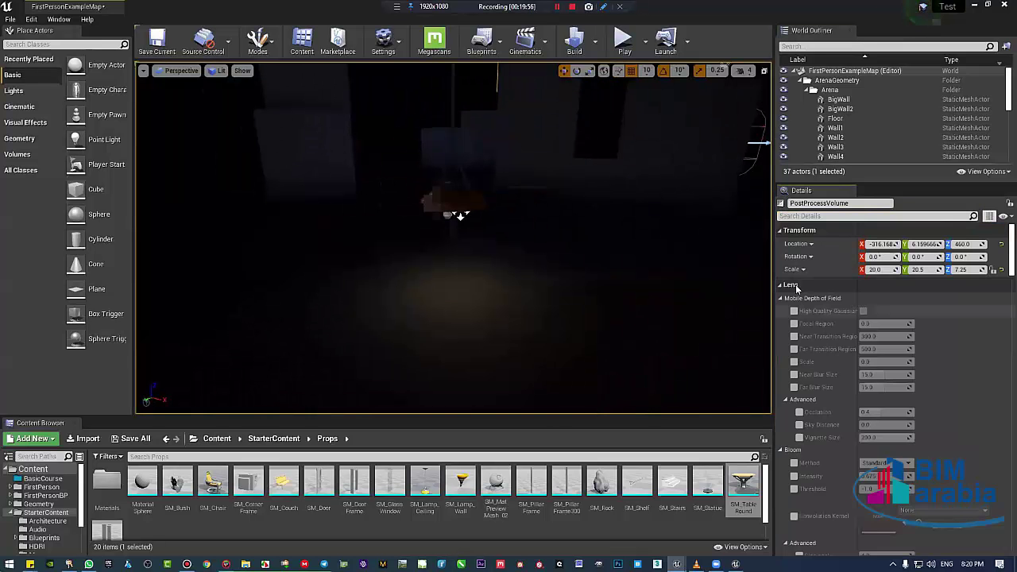
pyautogui.scroll(-5, 842, 117)
pyautogui.click(843, 117)
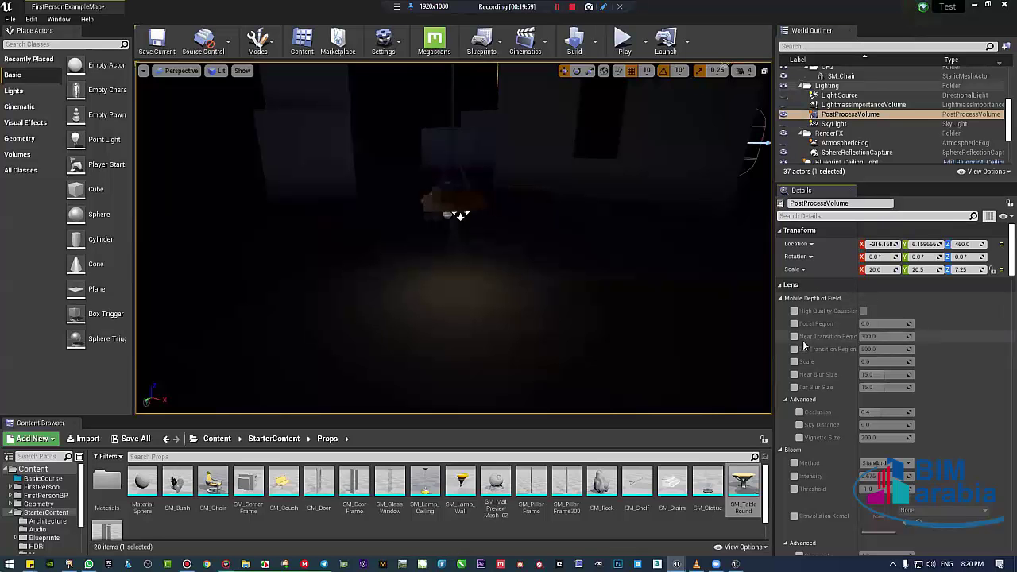
pyautogui.click(841, 117)
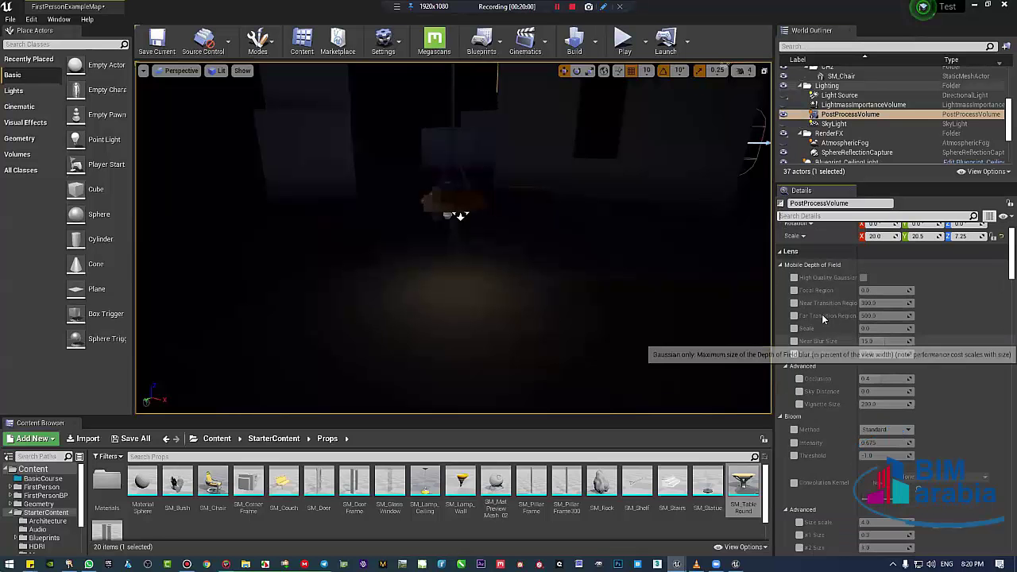
pyautogui.rightClick(830, 318)
pyautogui.scroll(-3, 818, 371)
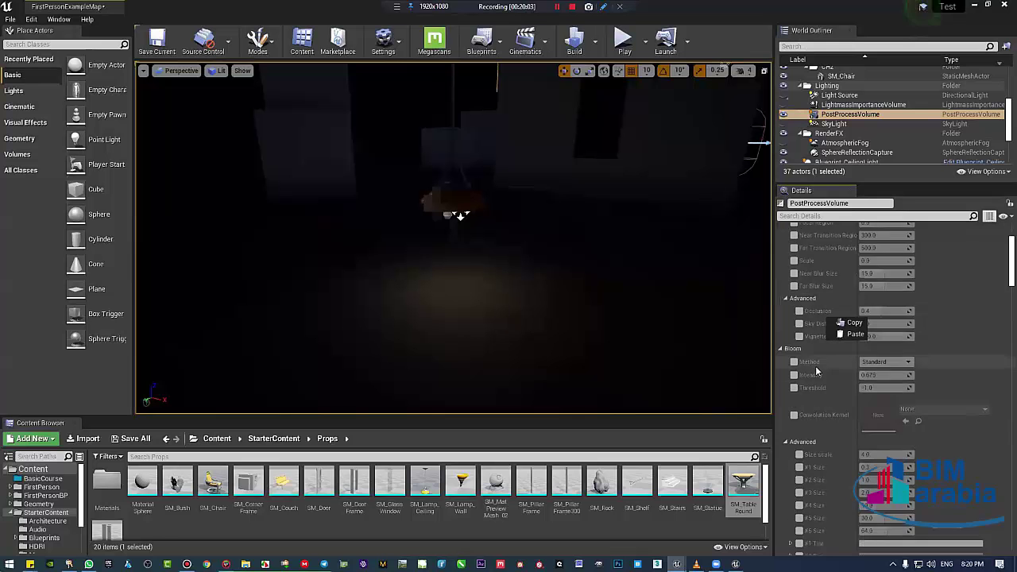
pyautogui.scroll(-3, 818, 372)
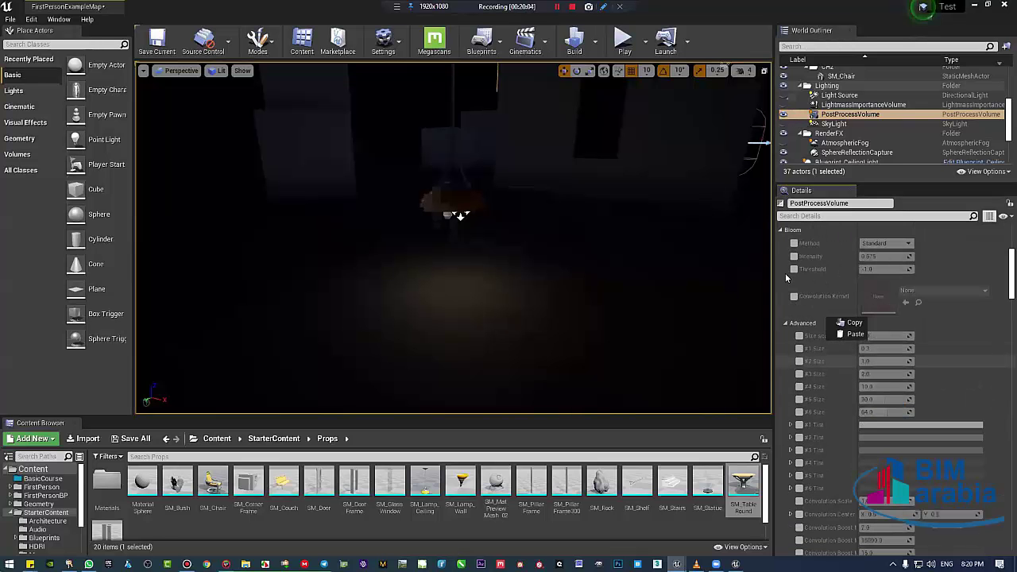
pyautogui.scroll(5, 784, 302)
# - Uncheck the Exposure Compensation override so the lamp-lit room renders brightly again
pyautogui.click(780, 311)
pyautogui.click(781, 322)
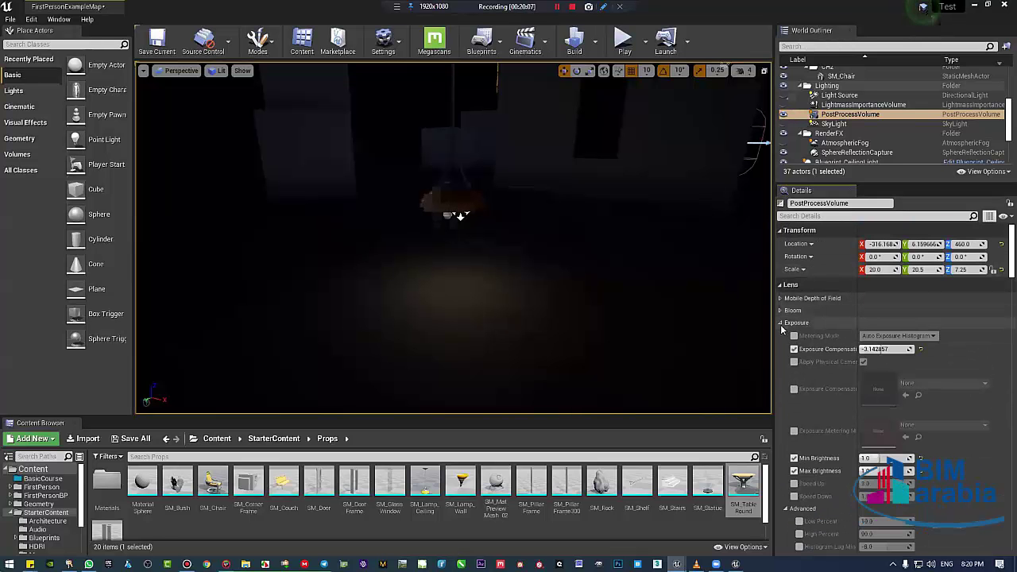
pyautogui.click(794, 349)
pyautogui.click(783, 323)
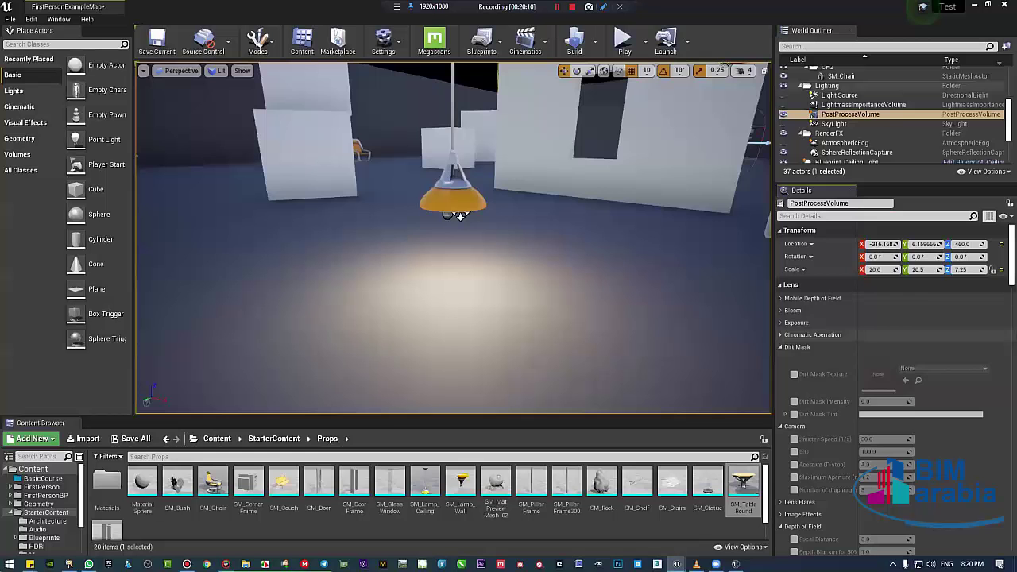
# - Enable Chromatic Aberration overrides, raise intensity to 5.0, inspect the fringing, then disable the intensity override
pyautogui.click(781, 335)
pyautogui.click(794, 347)
pyautogui.click(794, 360)
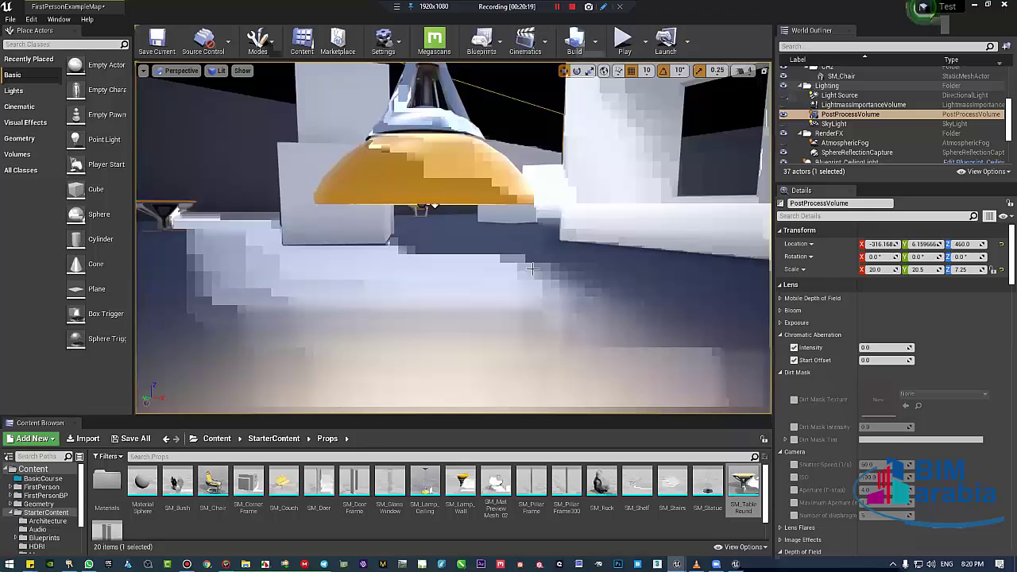
pyautogui.moveTo(890, 347)
pyautogui.mouseDown()
pyautogui.moveTo(906, 349)
pyautogui.moveTo(892, 360)
pyautogui.moveTo(922, 348)
pyautogui.moveTo(850, 360)
pyautogui.mouseUp()
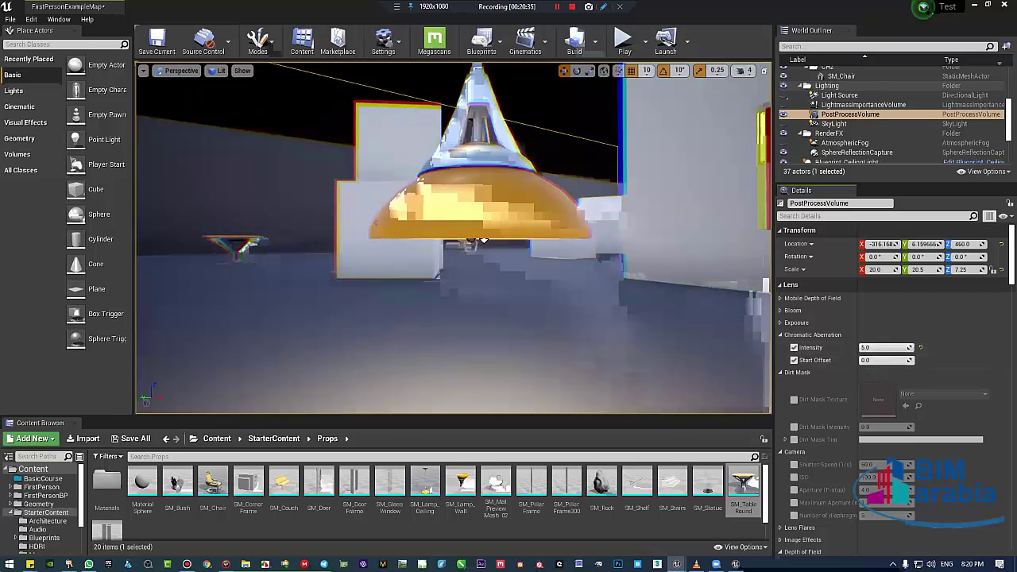
pyautogui.moveTo(484, 240)
pyautogui.mouseDown(button='right')
pyautogui.moveTo(505, 307)
pyautogui.moveTo(334, 181)
pyautogui.moveTo(752, 350)
pyautogui.mouseUp(button='right')
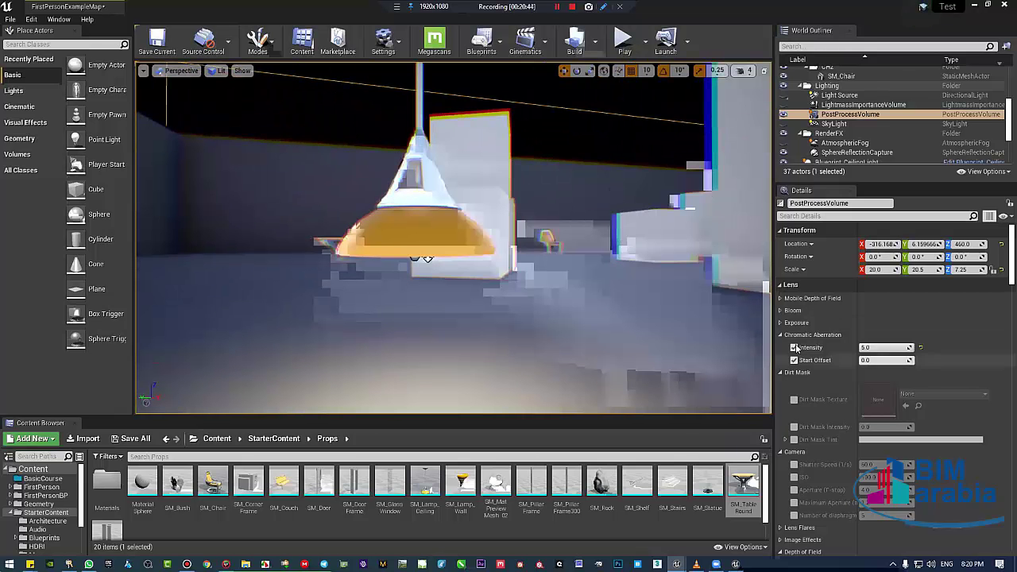
pyautogui.click(794, 347)
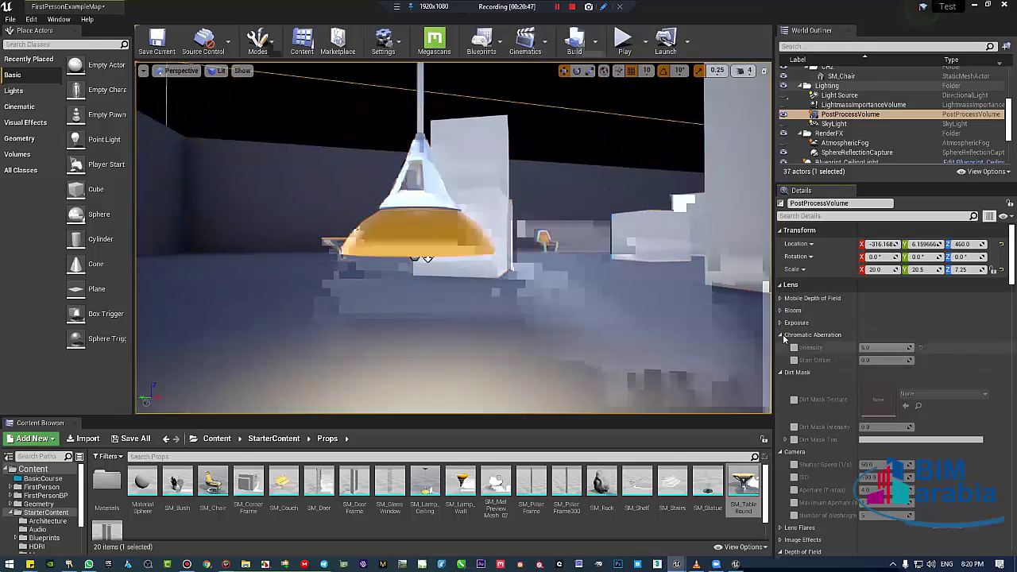
# - Collapse the Chromatic Aberration, Dirt Mask, Camera, Depth of Field and Global groups
pyautogui.click(781, 372)
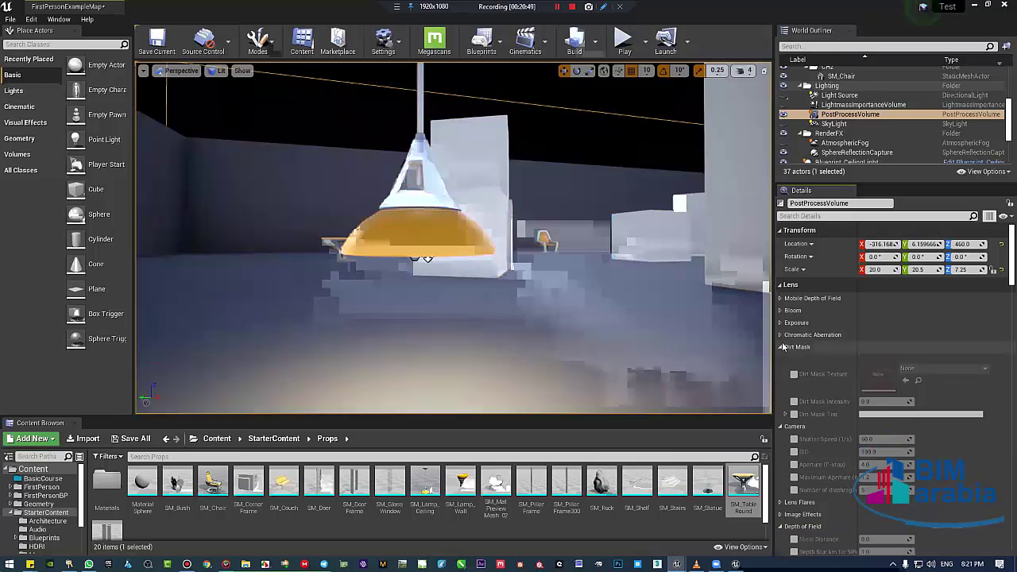
pyautogui.click(781, 334)
pyautogui.click(782, 360)
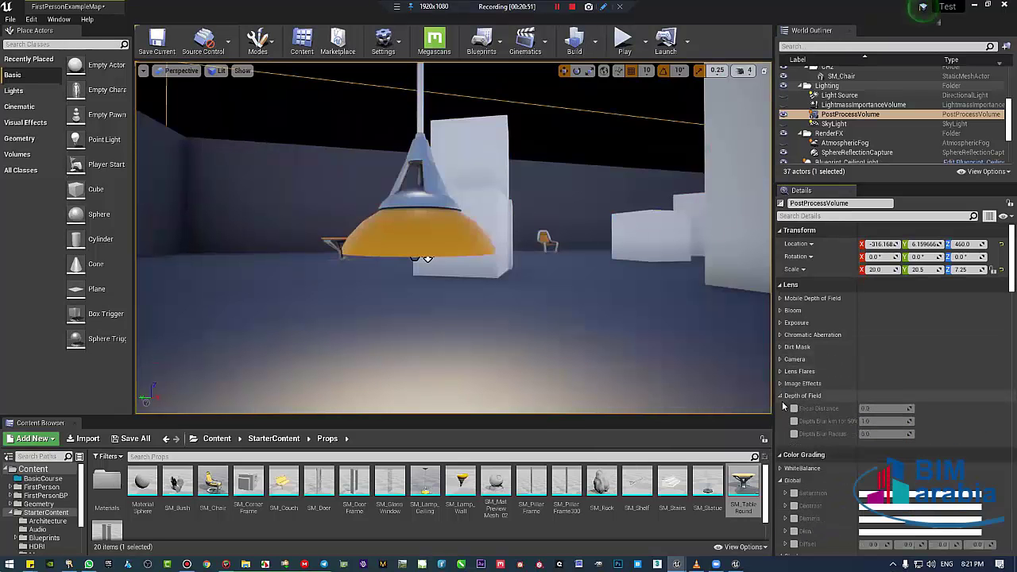
pyautogui.click(781, 396)
pyautogui.scroll(-2, 815, 417)
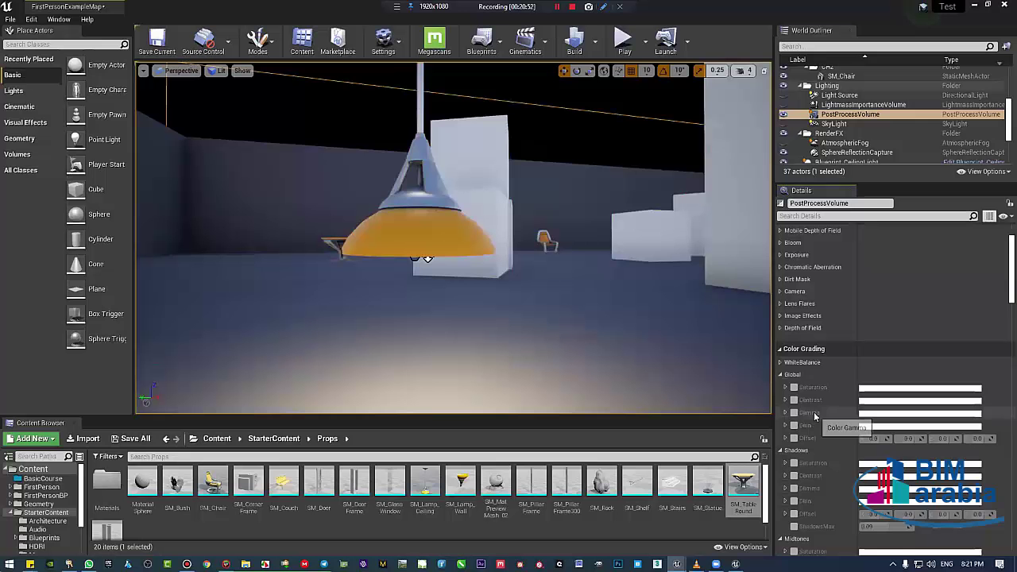
pyautogui.click(781, 374)
# - Scroll the Details panel down to the Ambient Occlusion settings
pyautogui.scroll(-2, 784, 320)
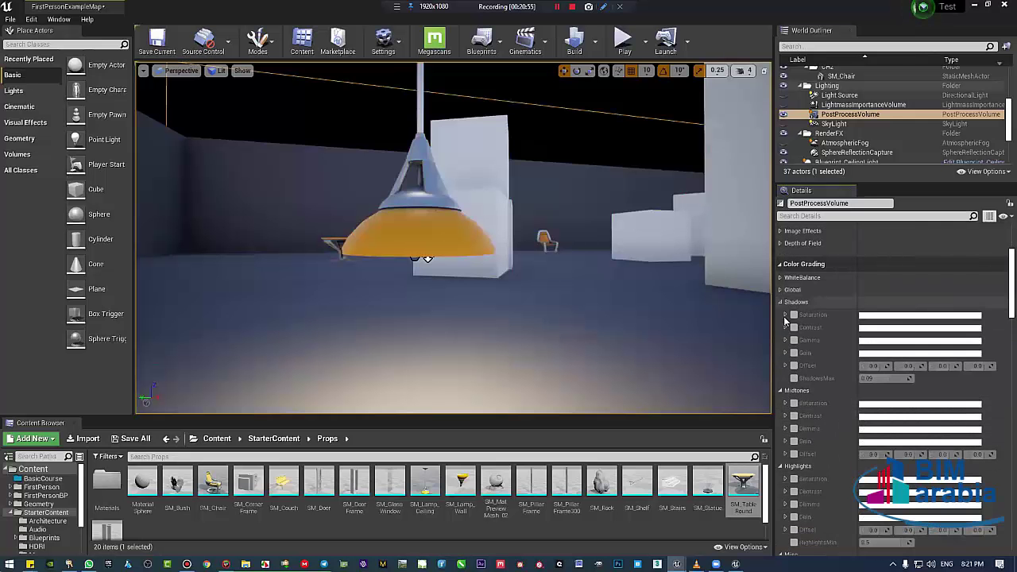
pyautogui.scroll(-2, 802, 405)
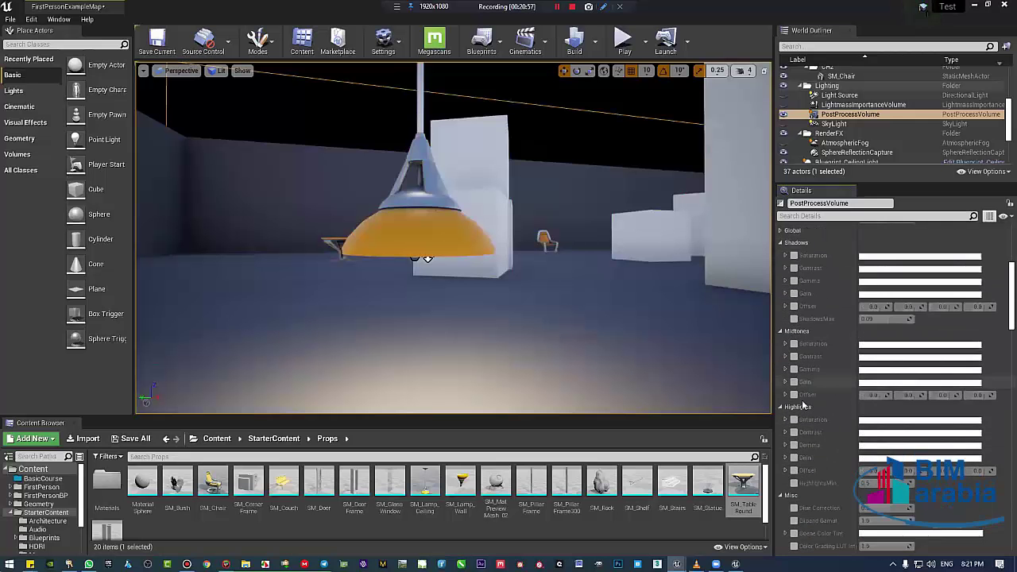
pyautogui.scroll(-4, 803, 401)
pyautogui.scroll(-3, 804, 393)
pyautogui.scroll(-4, 807, 381)
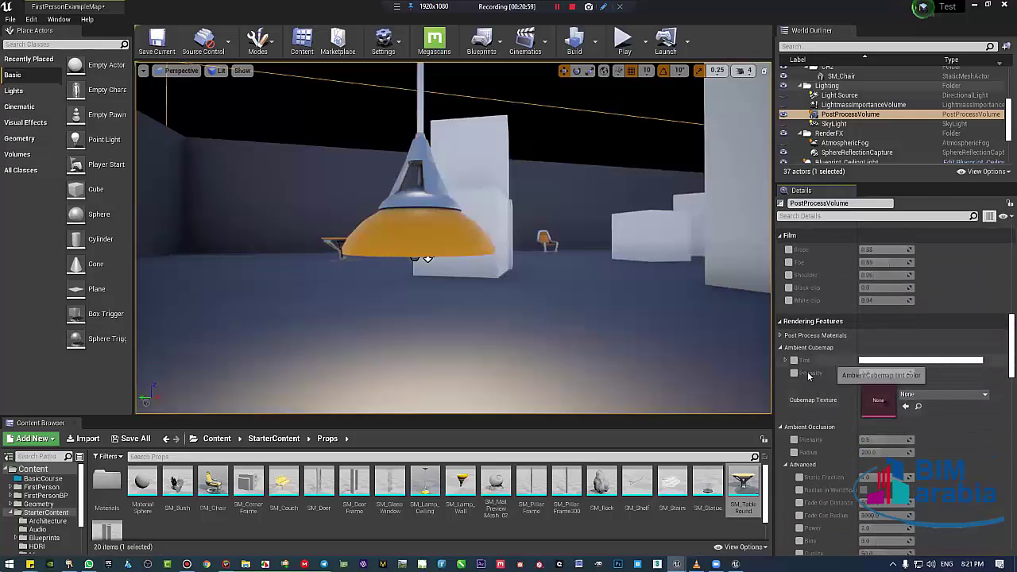
pyautogui.scroll(-2, 797, 302)
pyautogui.scroll(-2, 797, 314)
pyautogui.scroll(-1, 794, 320)
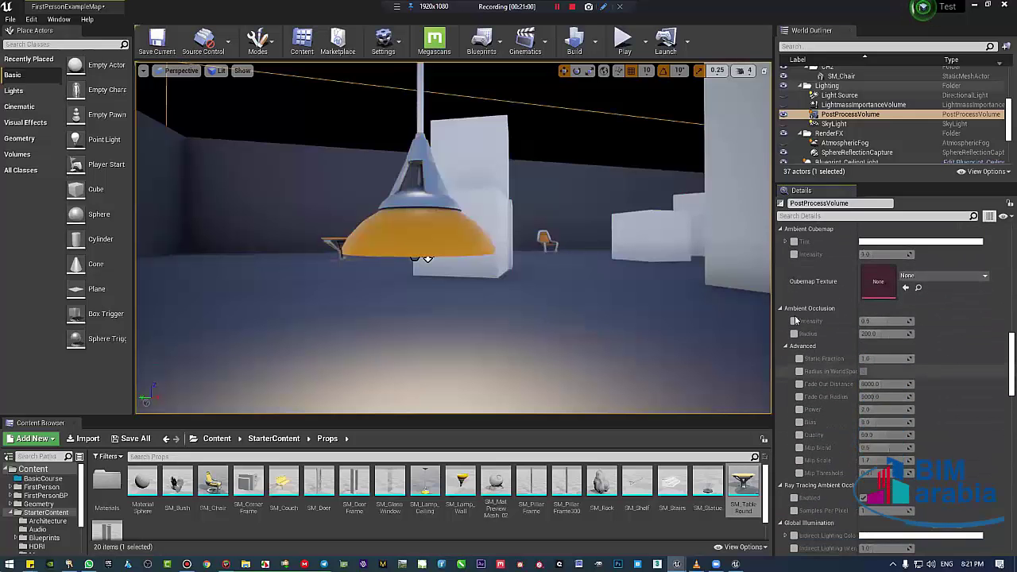
pyautogui.scroll(-1, 794, 320)
# - Enable AO Intensity and Radius overrides, raise intensity to about 0.7, and cut radius to about 23.9
pyautogui.click(794, 304)
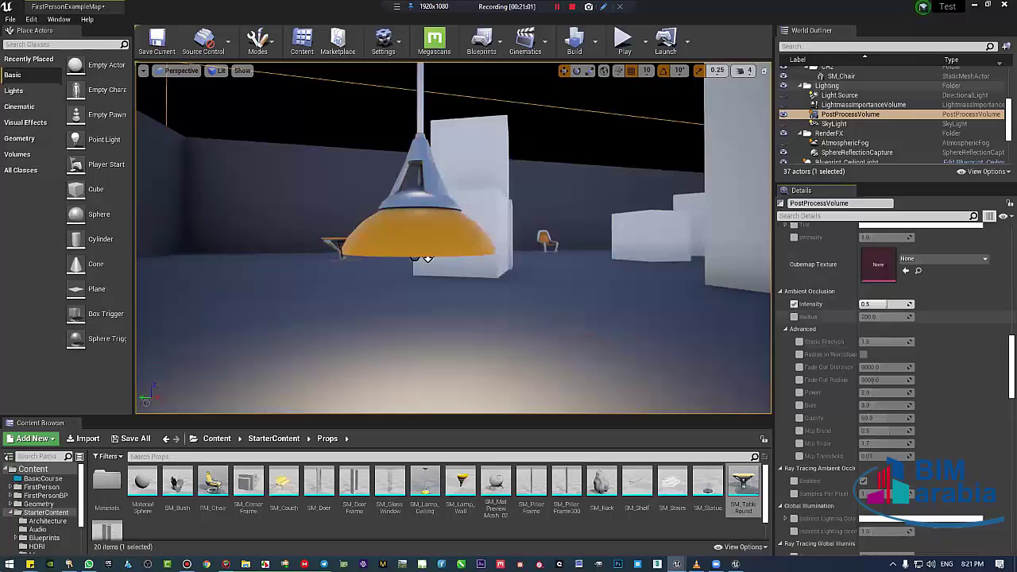
pyautogui.click(794, 316)
pyautogui.moveTo(874, 303); pyautogui.dragTo(892, 303)
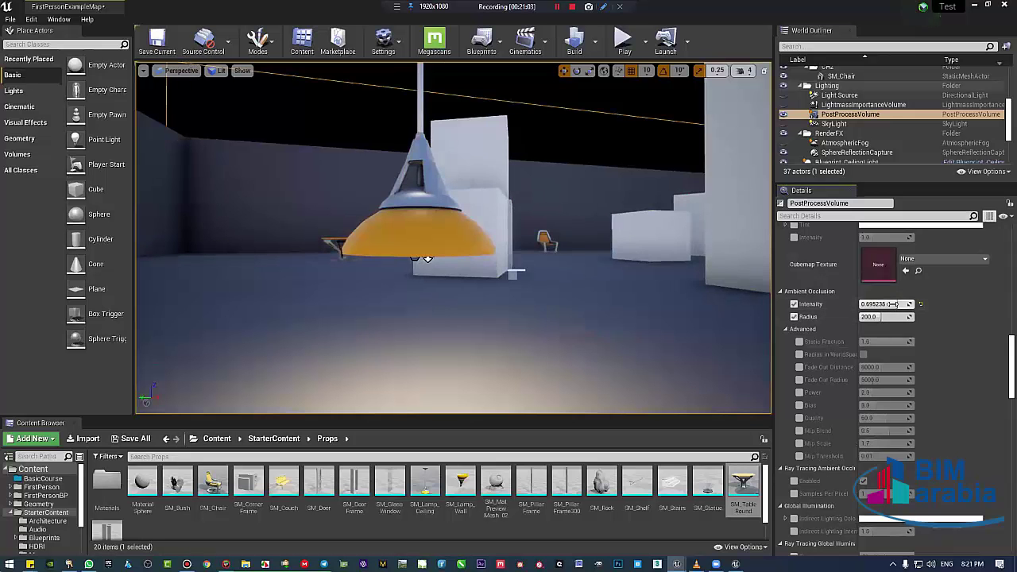
pyautogui.moveTo(453, 238); pyautogui.dragTo(477, 239, button='right')
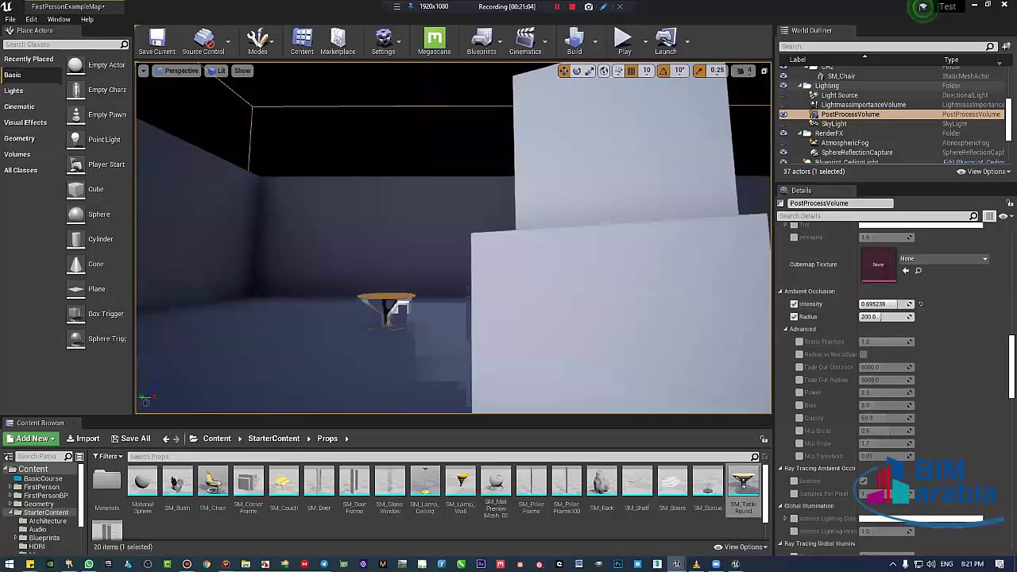
pyautogui.moveTo(453, 239); pyautogui.dragTo(430, 239, button='right')
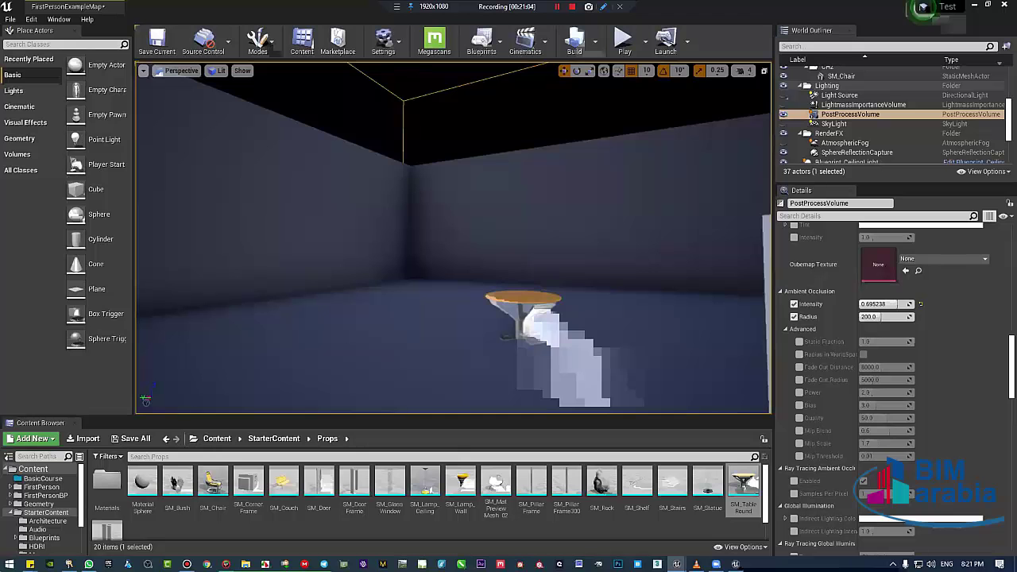
pyautogui.moveTo(453, 238); pyautogui.dragTo(445, 238, button='right')
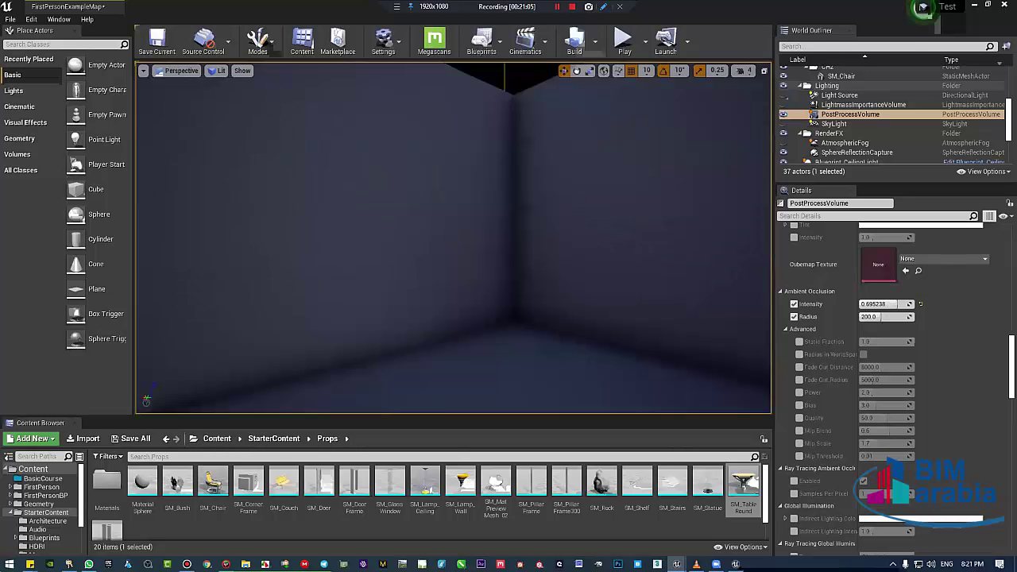
pyautogui.moveTo(882, 316)
pyautogui.mouseDown()
pyautogui.moveTo(843, 316)
pyautogui.moveTo(866, 303)
pyautogui.mouseUp()
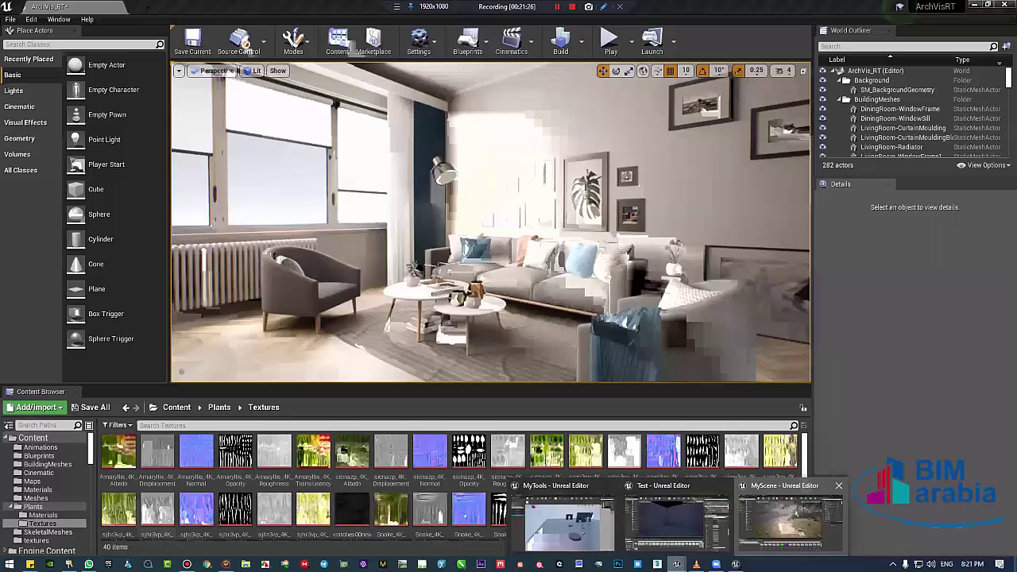
# - Switch to the 'MyScene - Unreal Editor' window from the taskbar preview
pyautogui.click(791, 516)
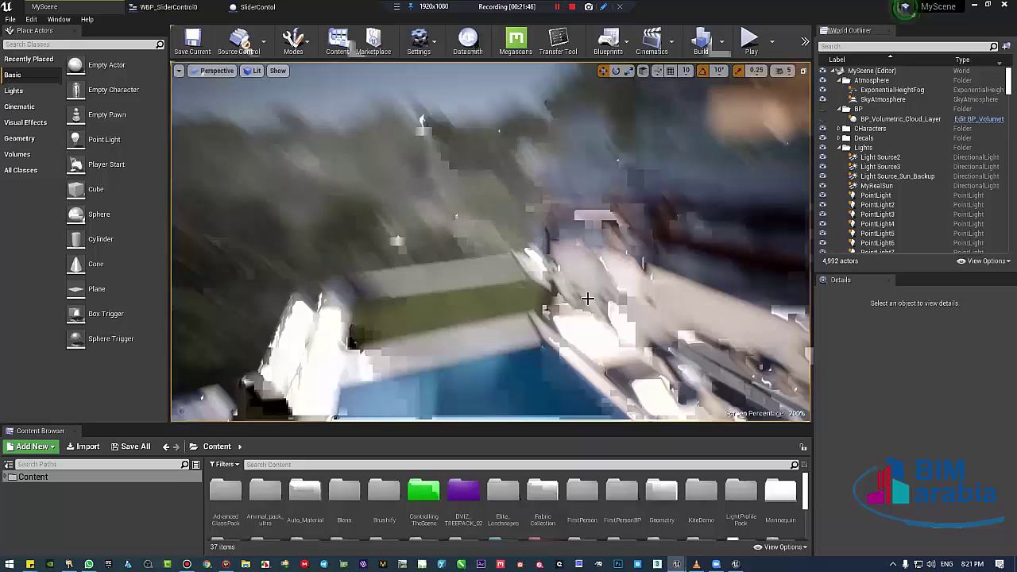
# - Swing the MyScene view toward the pool, then return to the Test project's FirstPersonExampleMap
pyautogui.moveTo(555, 112); pyautogui.dragTo(556, 112, button='right')
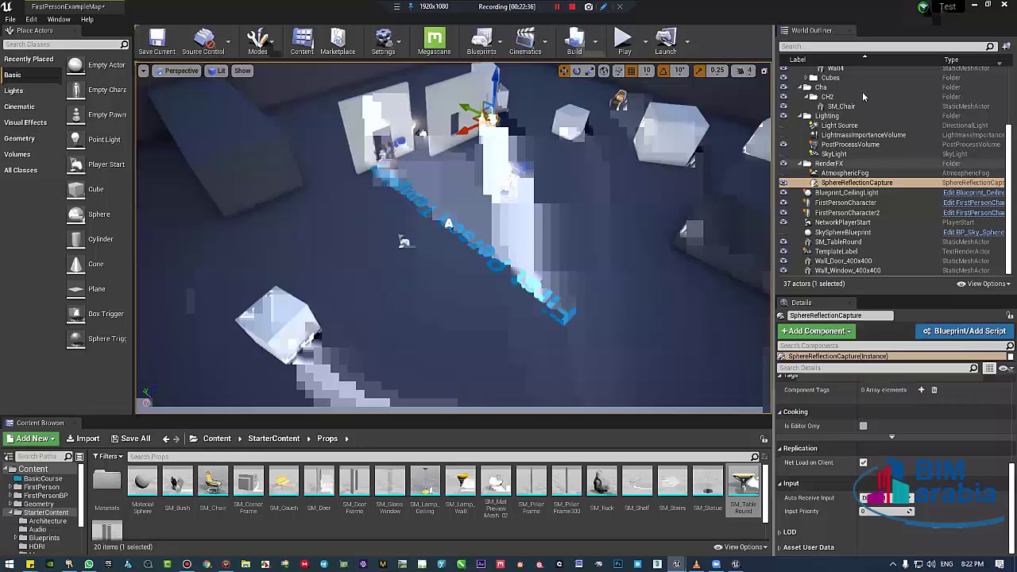
# - Frame the SphereReflectionCapture's influence sphere, then select the Arena's Wall3 actor
pyautogui.press('f')
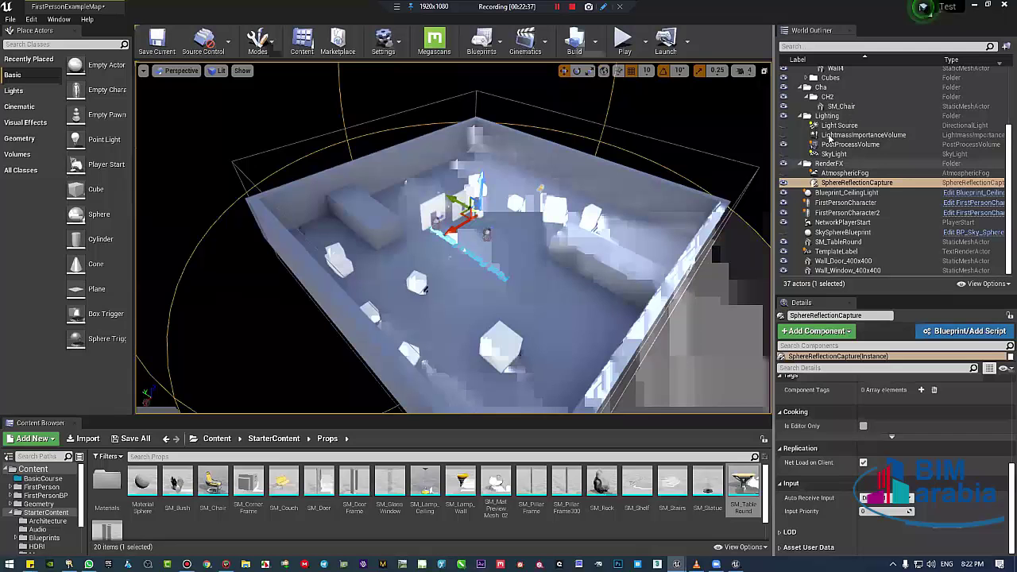
pyautogui.hotkey('ctrl', 'z')
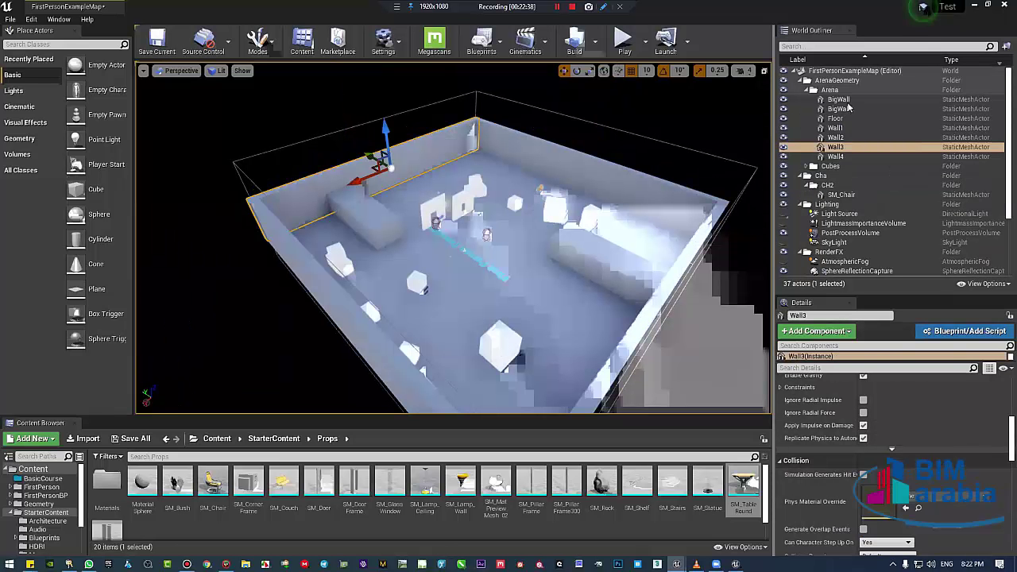
# - Remove the Arena walls, SM_Chair, the Cubes folder and the empty Cha and CH2 folders
pyautogui.hotkey('ctrl', 'z')
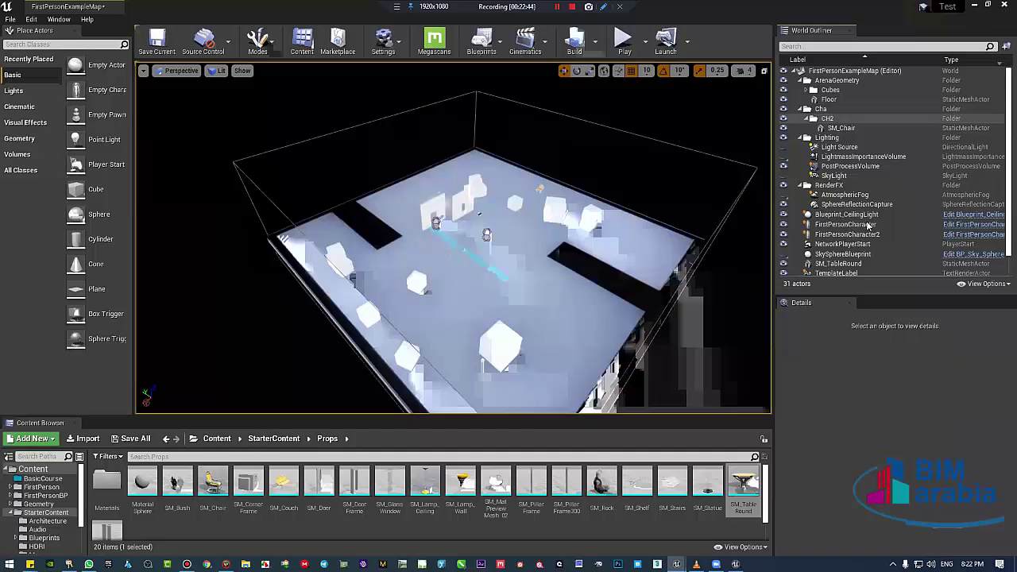
pyautogui.hotkey('ctrl', 'z')
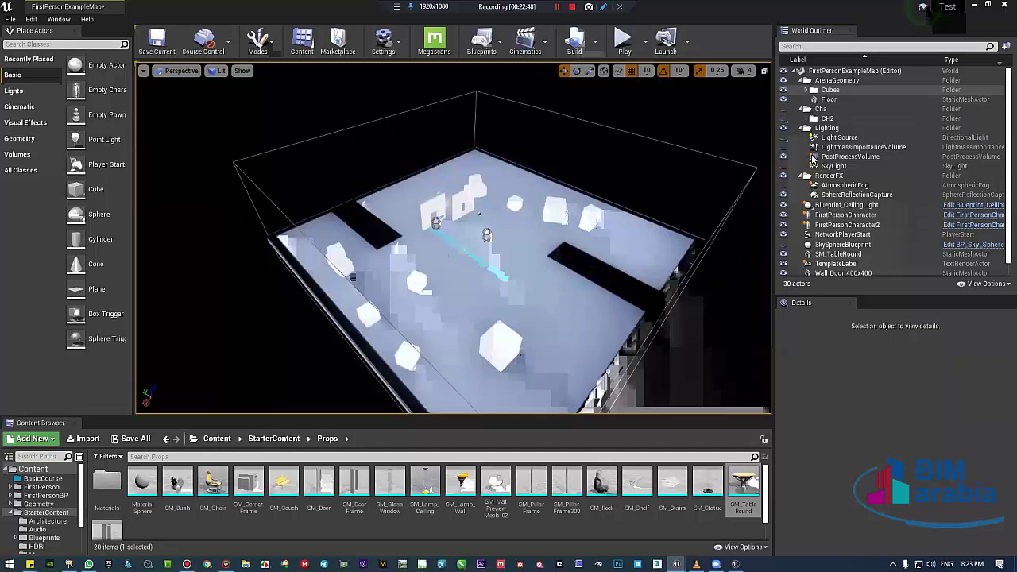
pyautogui.hotkey('ctrl', 'z')
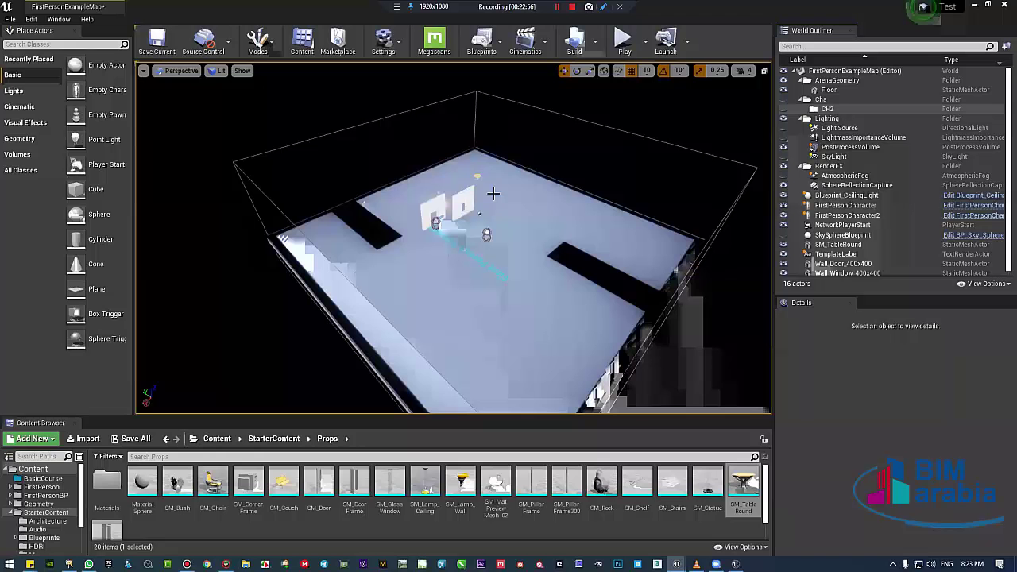
pyautogui.click(821, 99)
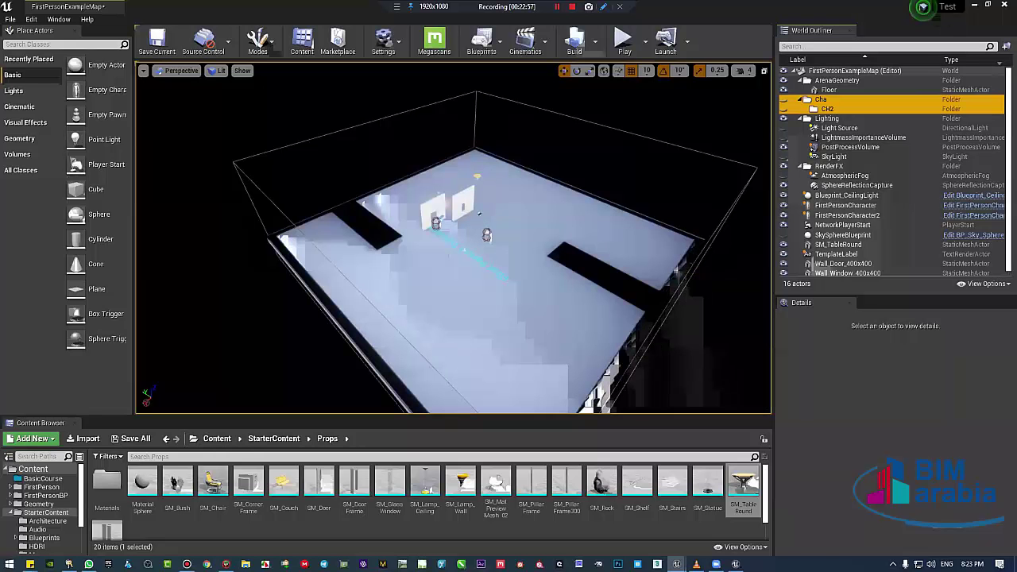
pyautogui.press('Delete')
# - Focus the view on the Light Source and orbit in close to the walls
pyautogui.doubleClick(839, 109)
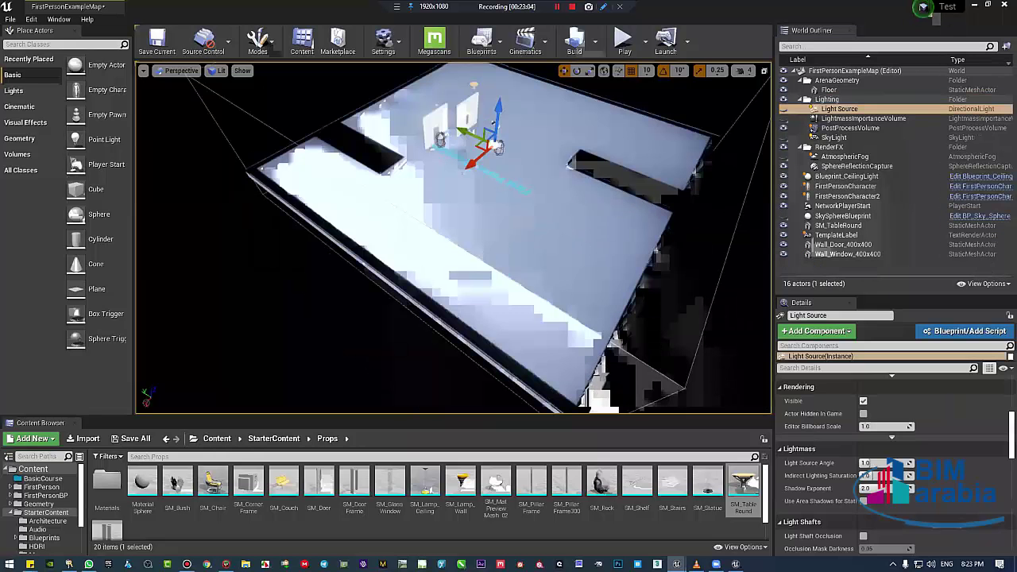
pyautogui.scroll(2, 450, 195)
pyautogui.scroll(1, 450, 196)
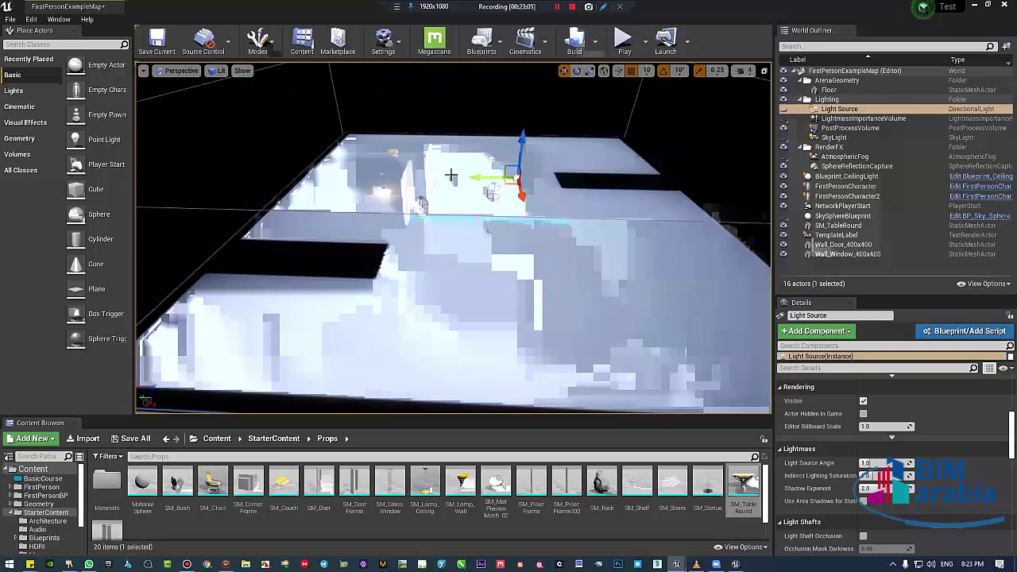
pyautogui.scroll(2, 450, 195)
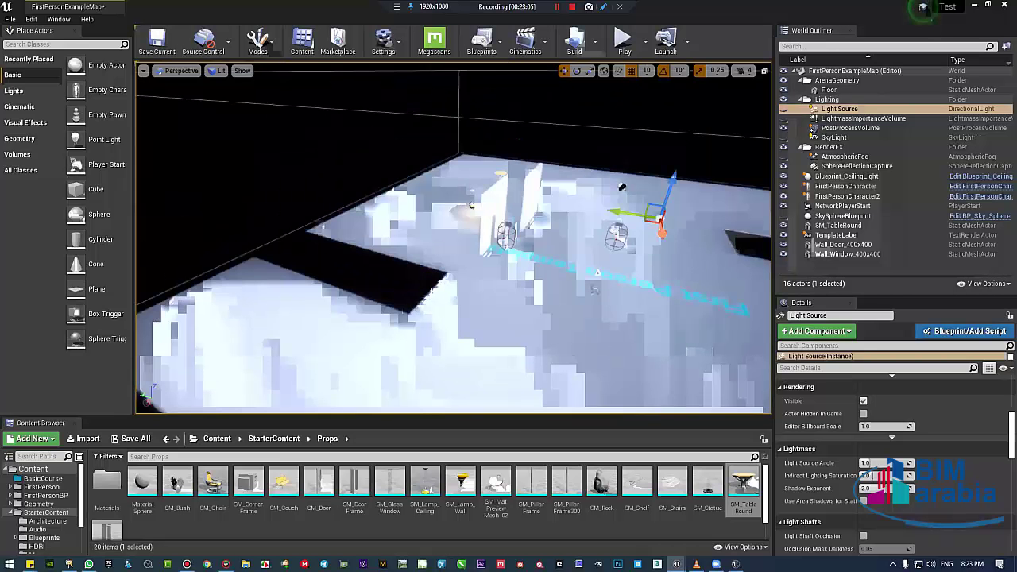
pyautogui.scroll(1, 471, 205)
pyautogui.scroll(1, 476, 222)
pyautogui.scroll(1, 531, 232)
pyautogui.scroll(1, 521, 236)
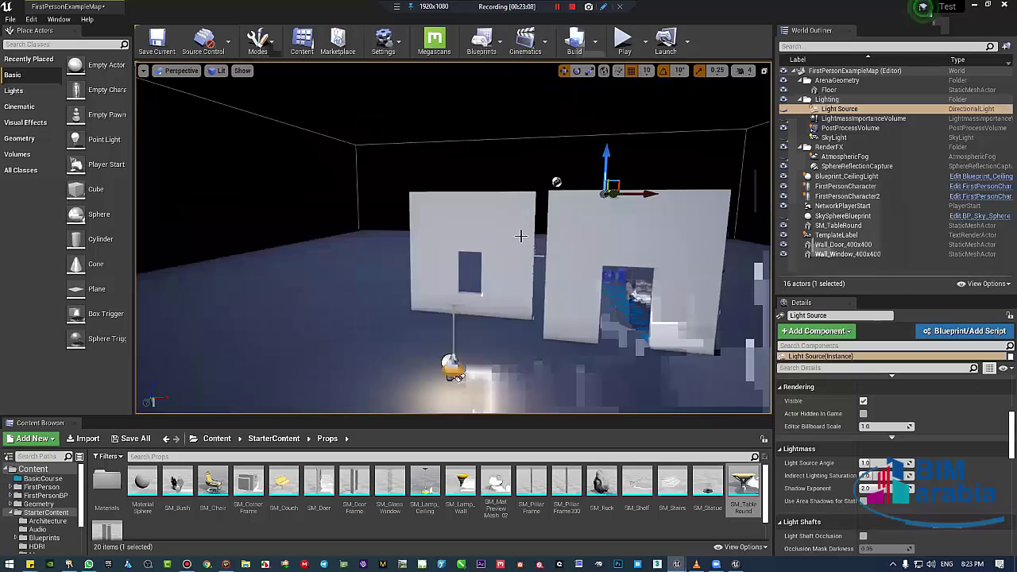
pyautogui.moveTo(521, 236); pyautogui.dragTo(438, 211)
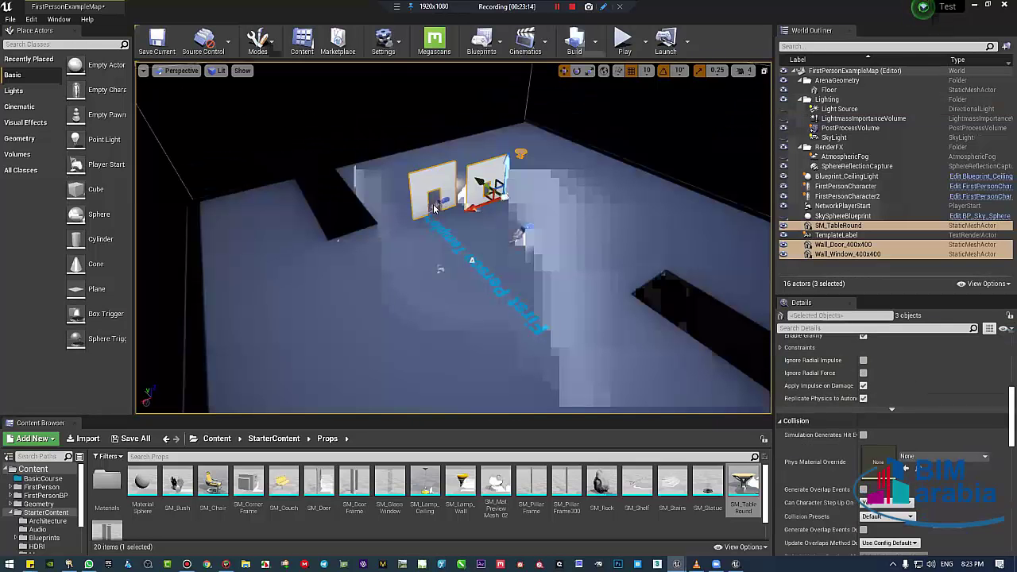
# - Delete FirstPersonCharacter2, Wall_Door and Wall_Window, then the remaining FirstPersonCharacter
pyautogui.keyDown('ctrl'); pyautogui.click(433, 208); pyautogui.keyUp('ctrl')
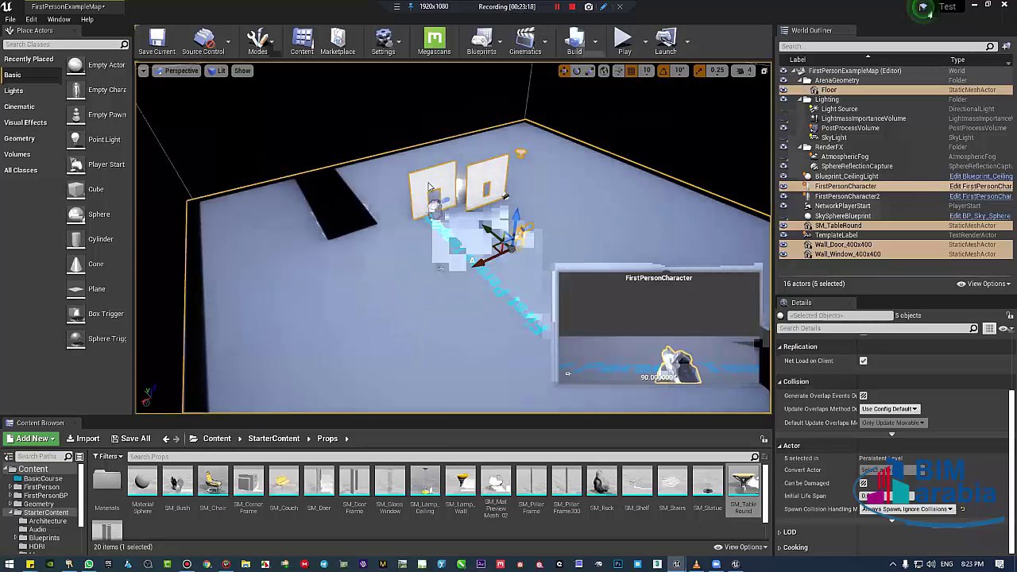
pyautogui.click(493, 172)
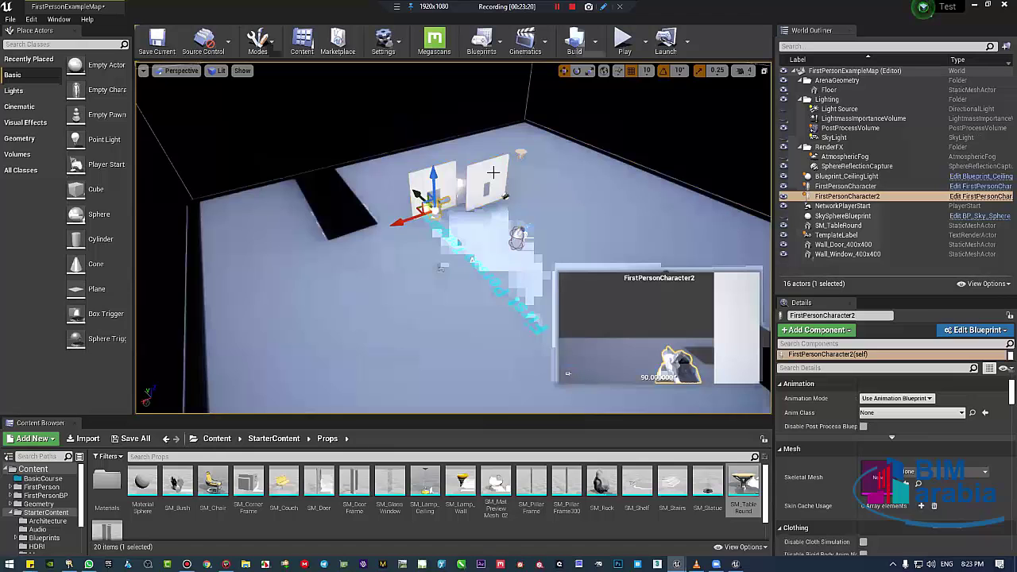
pyautogui.keyDown('ctrl'); pyautogui.click(493, 172); pyautogui.keyUp('ctrl')
pyautogui.keyDown('ctrl'); pyautogui.click(439, 194); pyautogui.keyUp('ctrl')
pyautogui.keyDown('ctrl'); pyautogui.click(517, 231); pyautogui.keyUp('ctrl')
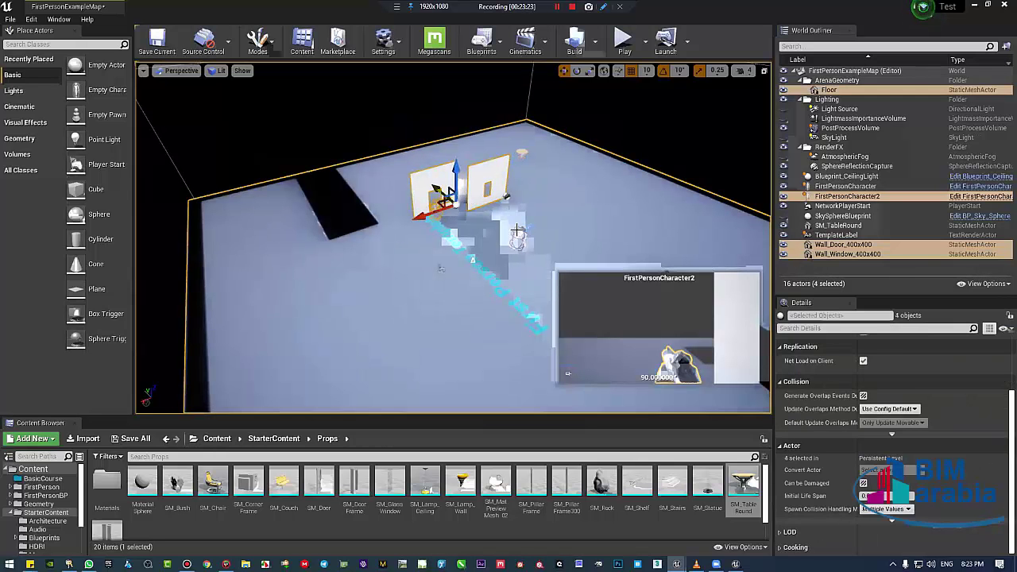
pyautogui.keyDown('ctrl'); pyautogui.click(476, 242); pyautogui.keyUp('ctrl')
pyautogui.press('Delete')
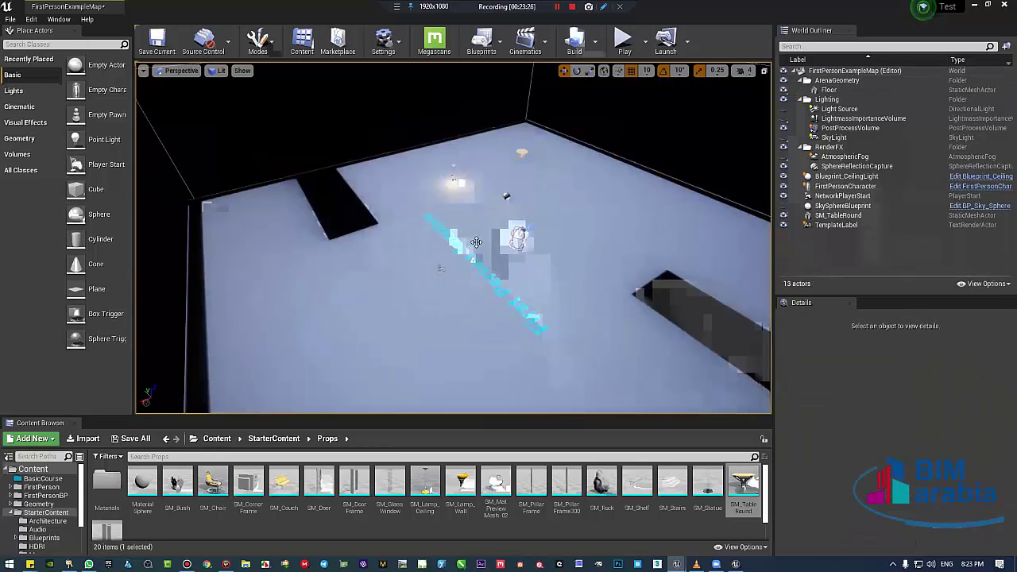
pyautogui.click(518, 238)
pyautogui.press('Delete')
# - Select and frame the First Person Template text label, orbiting around it
pyautogui.click(472, 260)
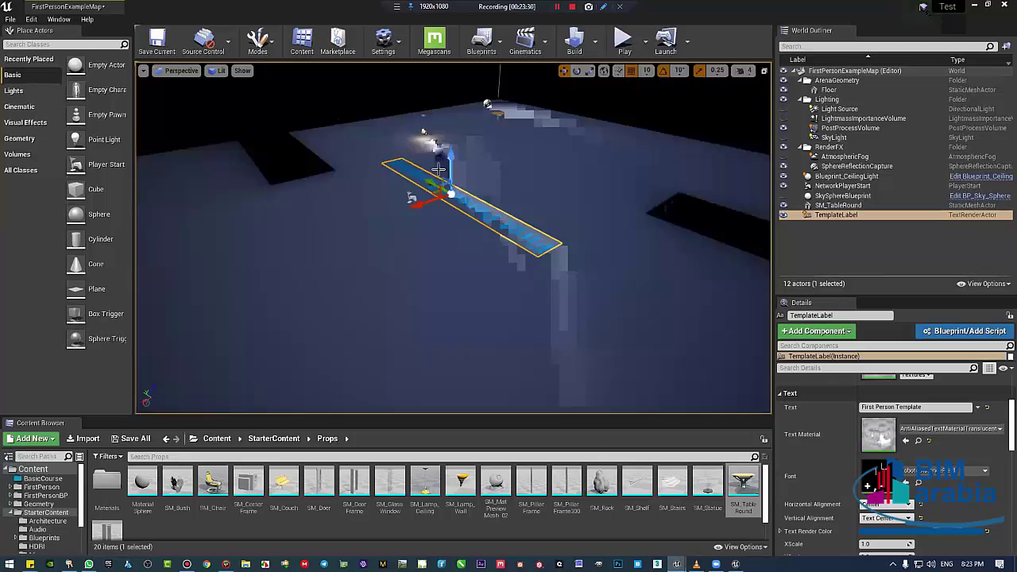
pyautogui.scroll(3, 438, 178)
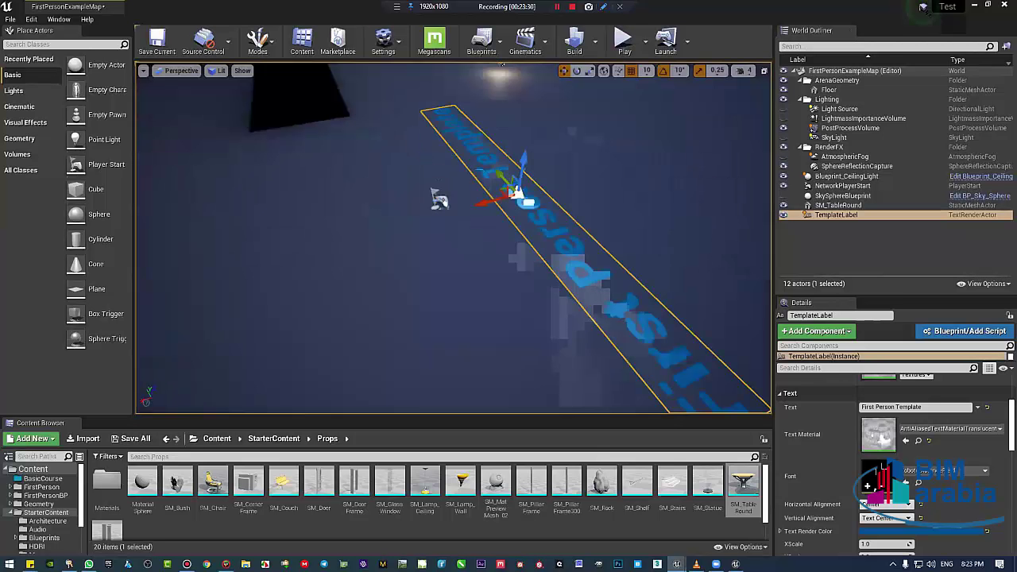
pyautogui.press('f')
pyautogui.keyDown('alt'); pyautogui.moveTo(453, 238); pyautogui.dragTo(453, 207); pyautogui.keyUp('alt')
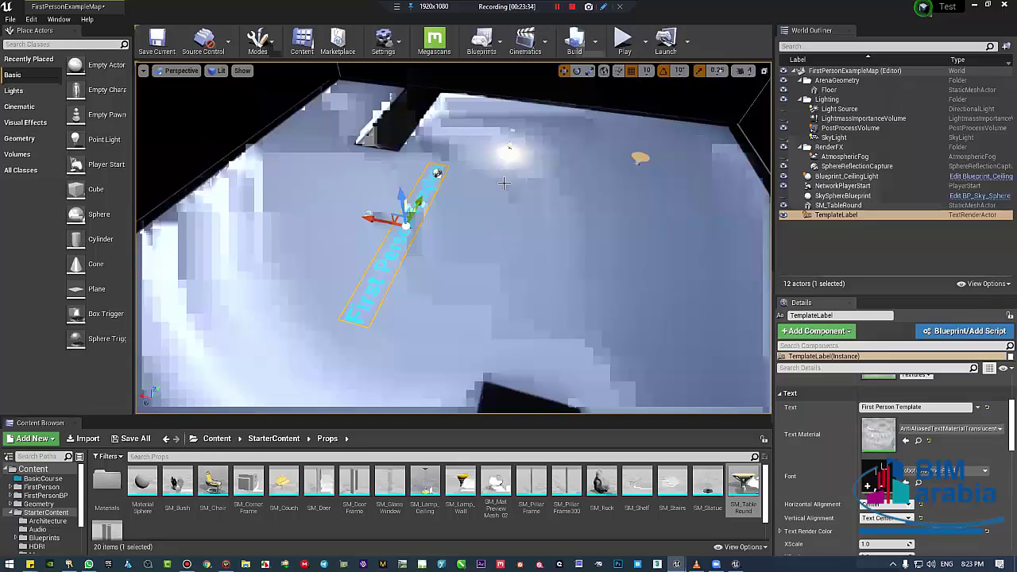
# - Select the SphereReflectionCapture and frame it within the room
pyautogui.click(548, 209)
pyautogui.press('f')
pyautogui.keyDown('alt'); pyautogui.moveTo(360, 155); pyautogui.dragTo(352, 209); pyautogui.keyUp('alt')
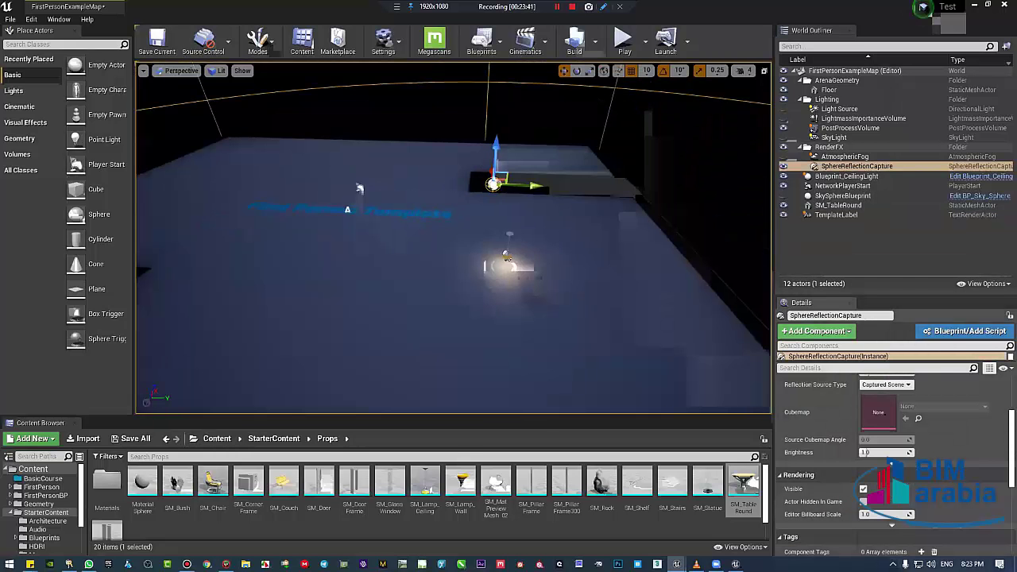
# - Drag the SphereReflectionCapture's Influence Radius from 3000 down to about 1284.42 and refocus on it
pyautogui.press('f')
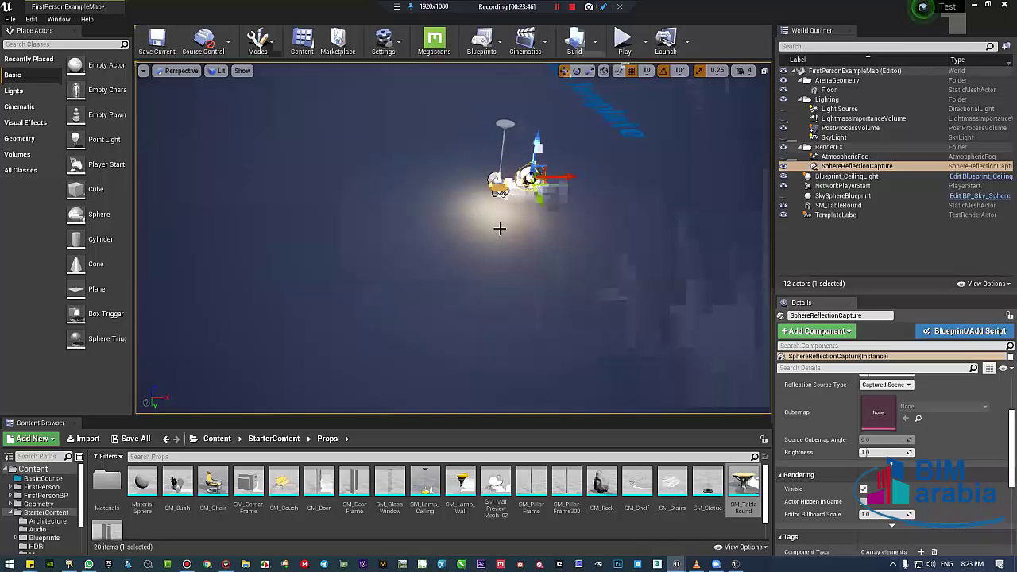
pyautogui.keyDown('alt'); pyautogui.moveTo(497, 227); pyautogui.dragTo(435, 245); pyautogui.keyUp('alt')
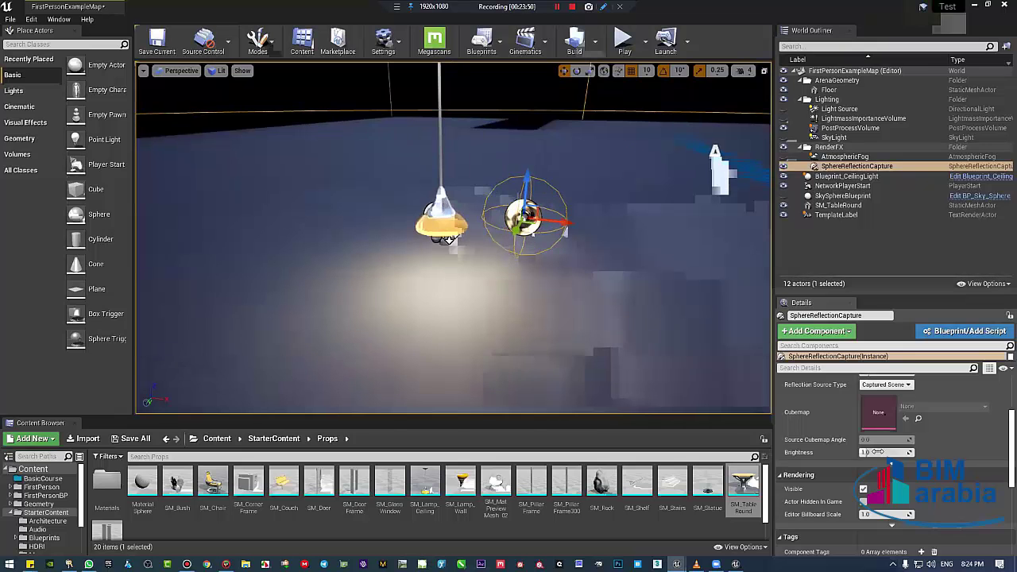
pyautogui.scroll(3, 877, 451)
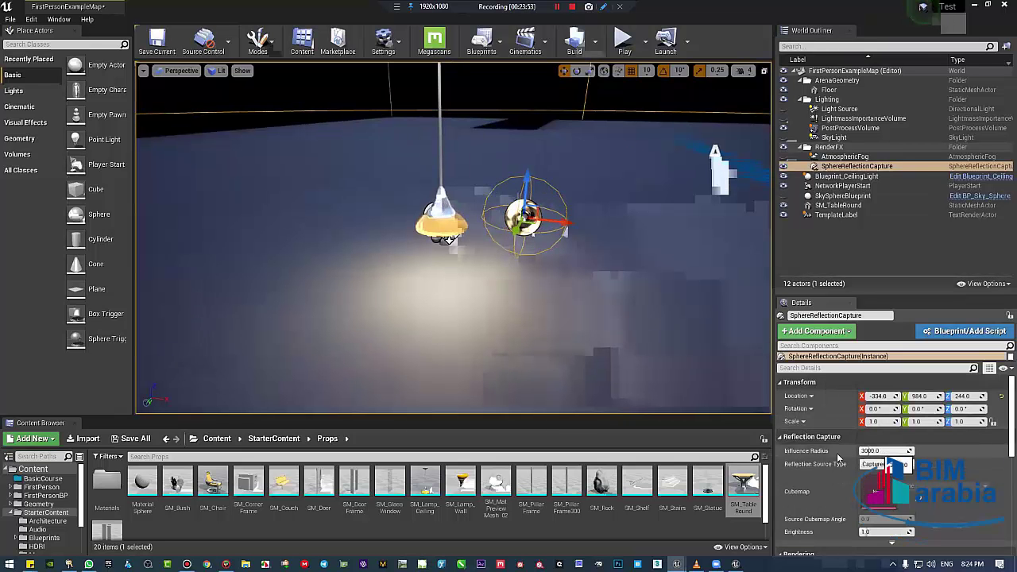
pyautogui.keyDown('alt'); pyautogui.moveTo(449, 239); pyautogui.dragTo(520, 255); pyautogui.keyUp('alt')
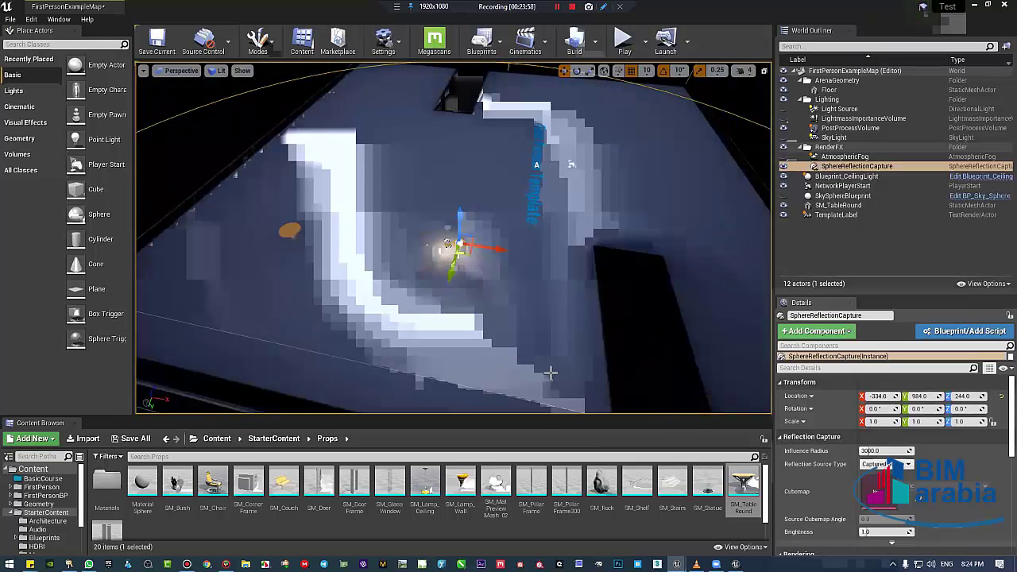
pyautogui.scroll(-3, 572, 379)
pyautogui.scroll(-5, 689, 307)
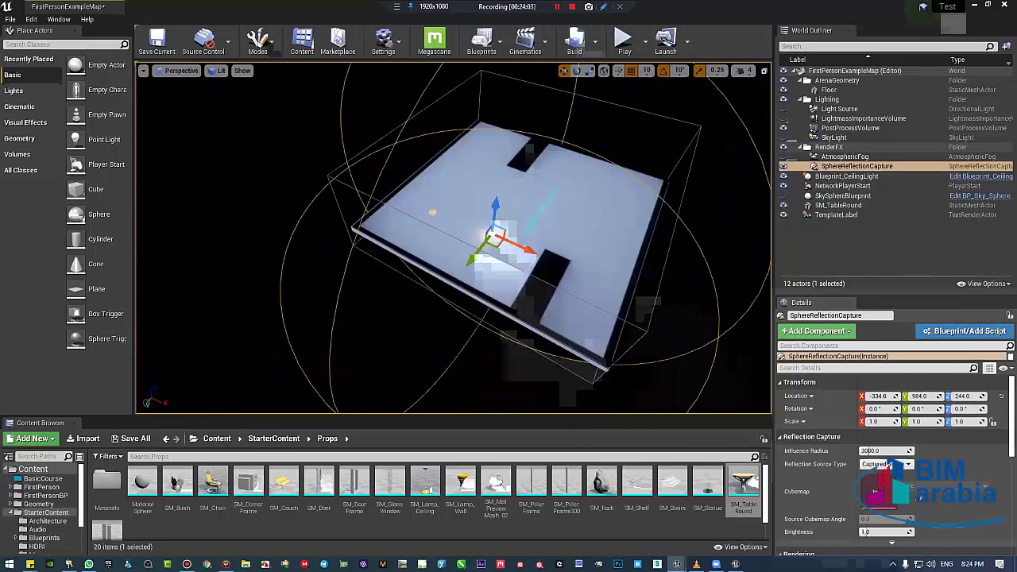
pyautogui.moveTo(871, 451)
pyautogui.mouseDown()
pyautogui.moveTo(922, 451)
pyautogui.moveTo(871, 450)
pyautogui.mouseUp()
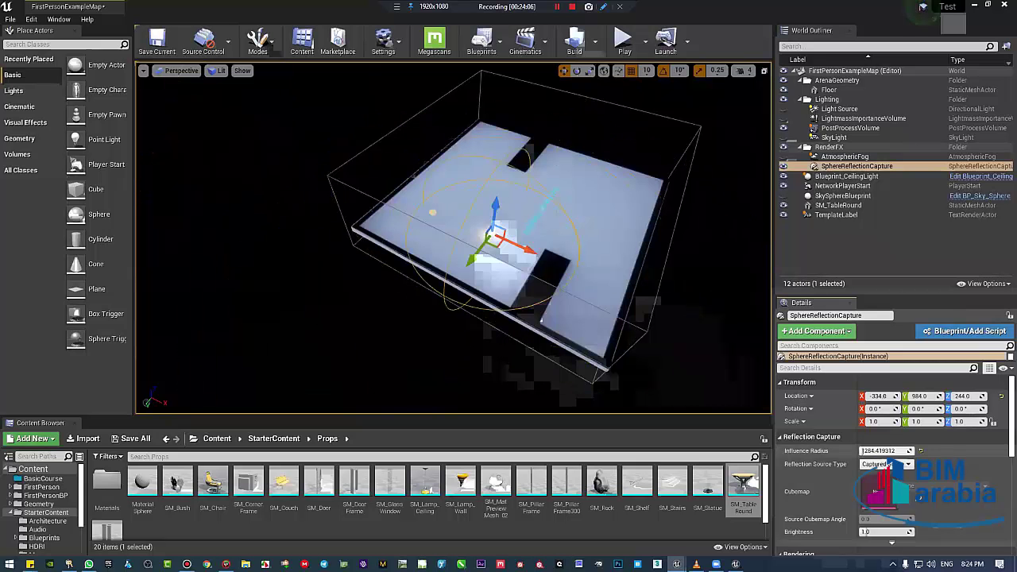
pyautogui.moveTo(453, 238); pyautogui.dragTo(492, 230)
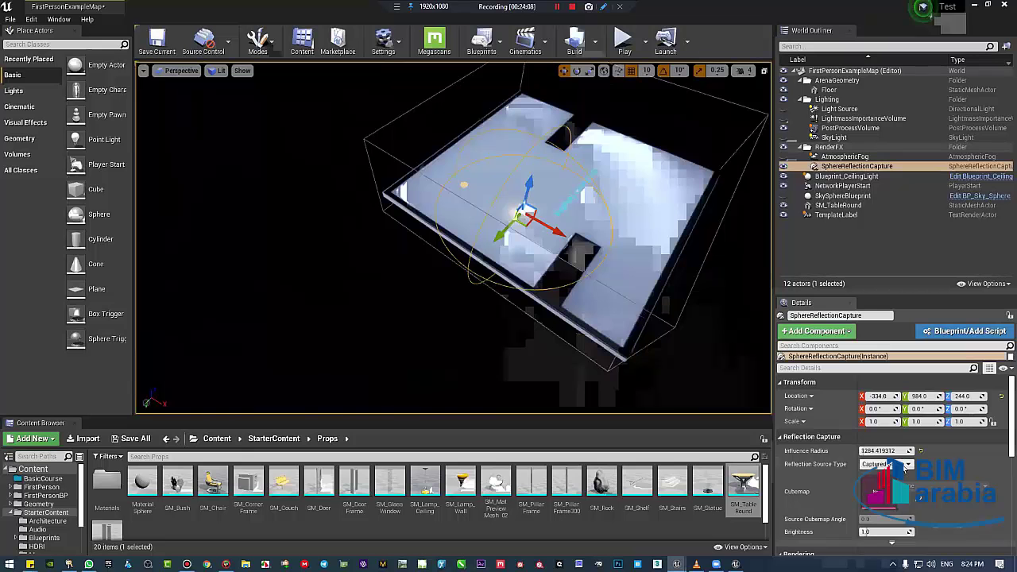
pyautogui.press('f')
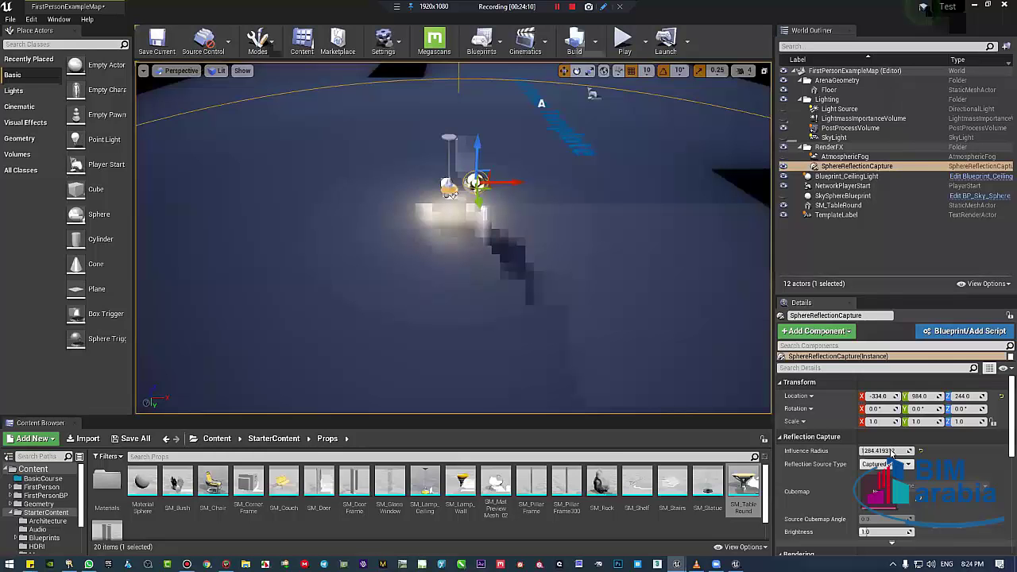
pyautogui.press('f')
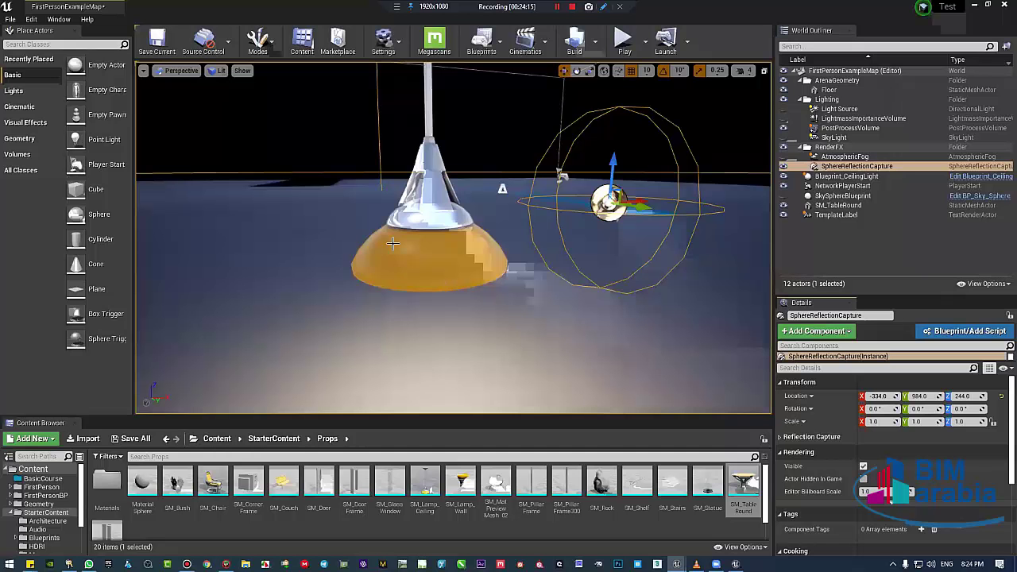
# - Set the Influence Radius to about 632, then load the ArchVis_RT project
pyautogui.click(810, 436)
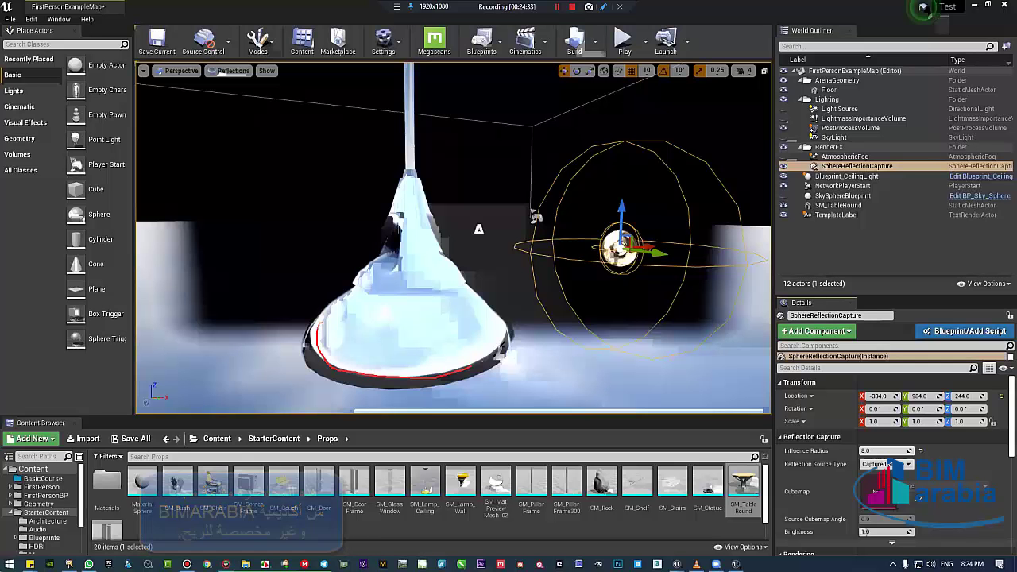
pyautogui.moveTo(485, 367); pyautogui.dragTo(587, 359)
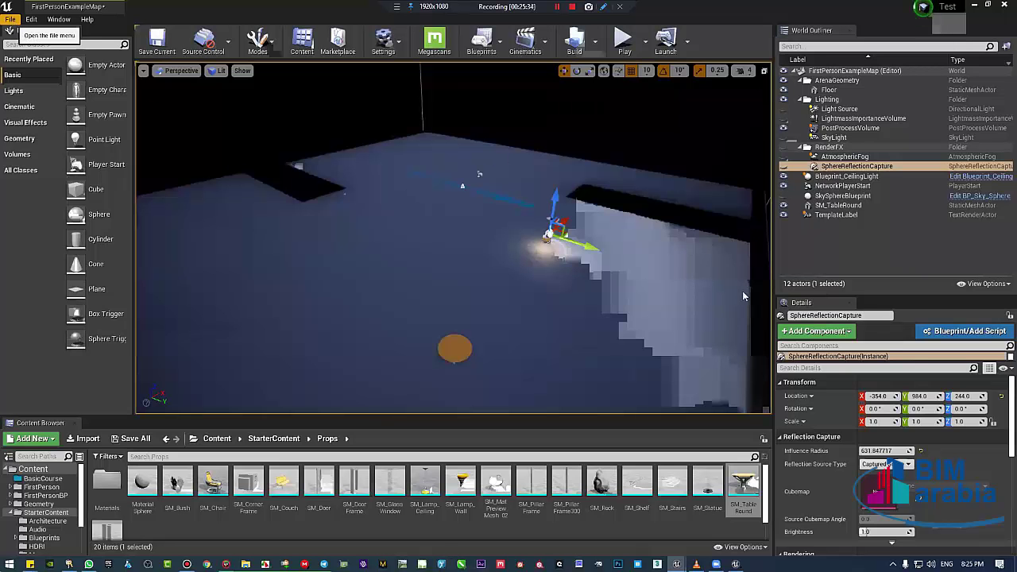
pyautogui.scroll(-2, 479, 173)
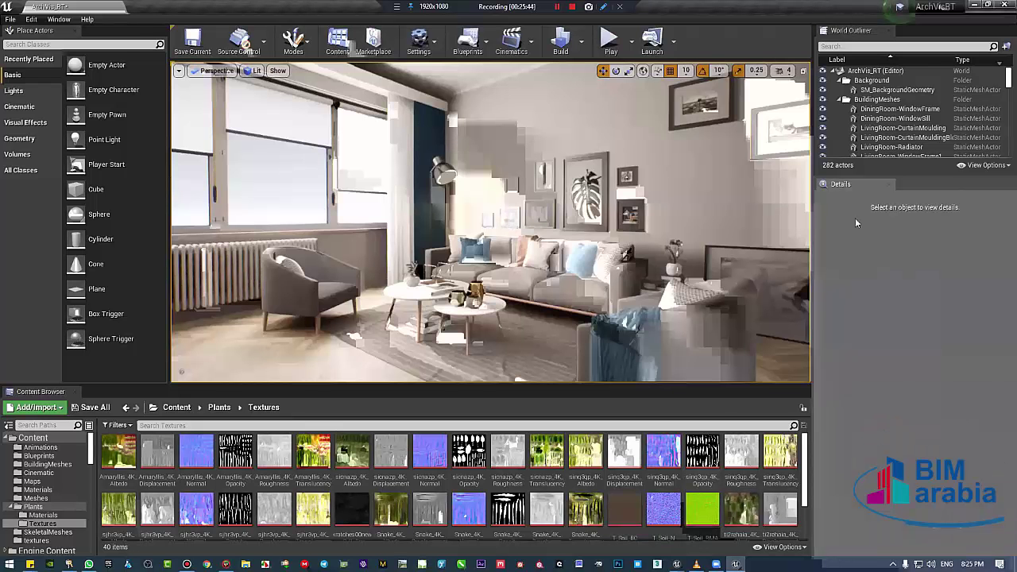
# - Make the World Outliner taller and collapse the Background and BuildingMeshes folders
pyautogui.moveTo(866, 176)
pyautogui.mouseDown()
pyautogui.moveTo(878, 268)
pyautogui.moveTo(866, 262)
pyautogui.mouseUp()
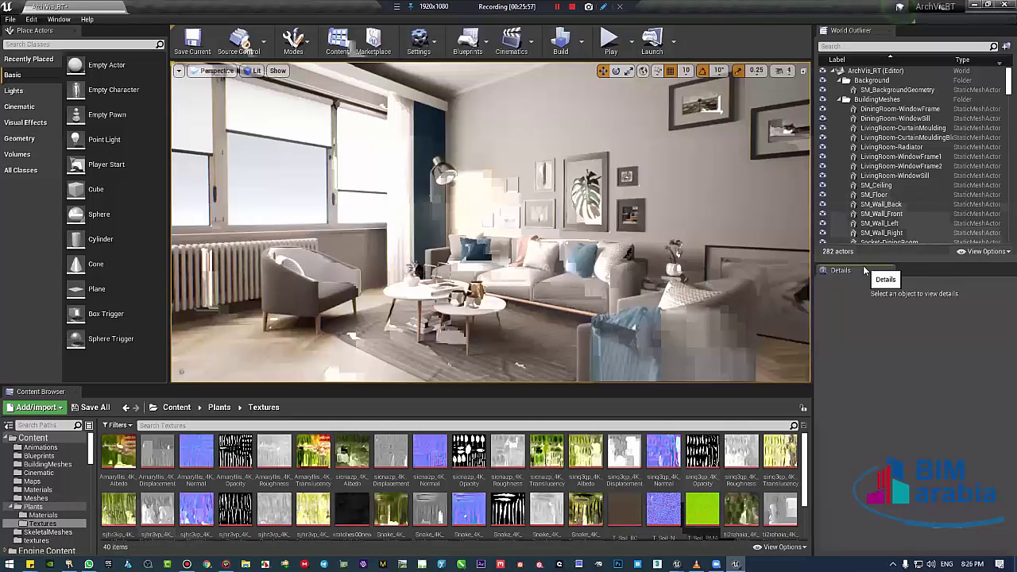
pyautogui.click(873, 112)
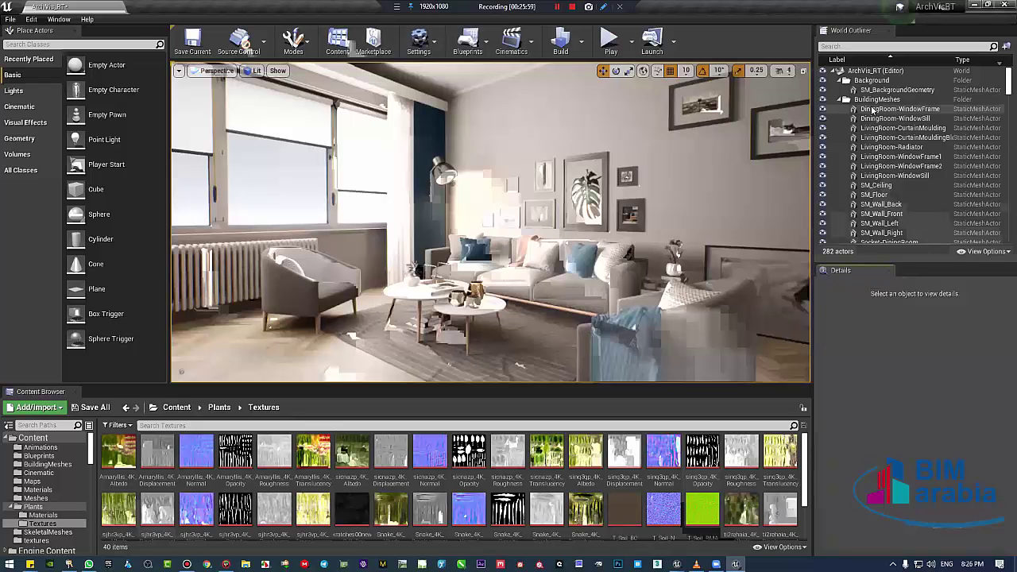
pyautogui.click(840, 81)
pyautogui.click(840, 90)
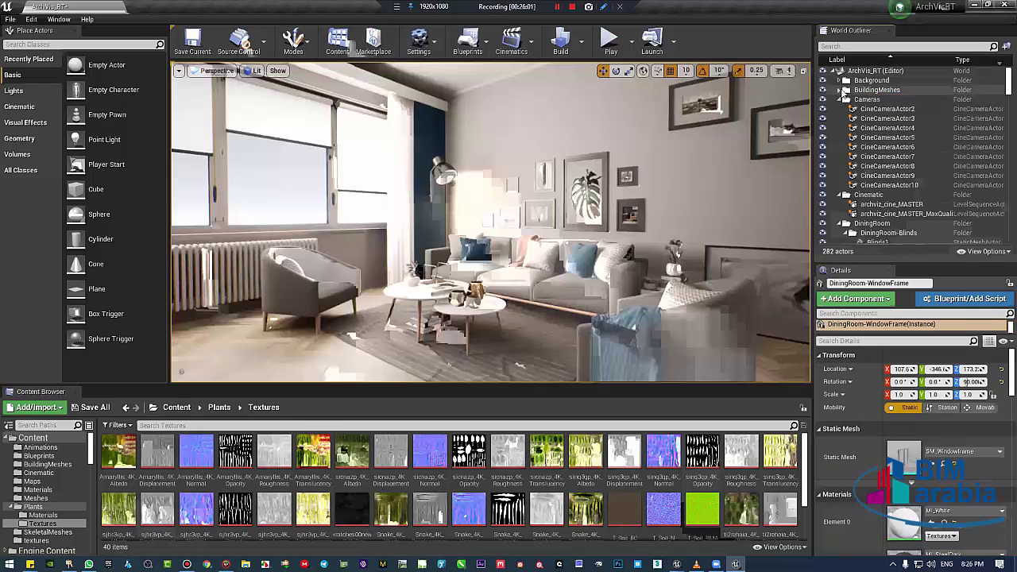
# - Inspect CineCameraActor2, CineCameraActor5, the archviz_cine_MASTER sequence and Basket1
pyautogui.click(876, 111)
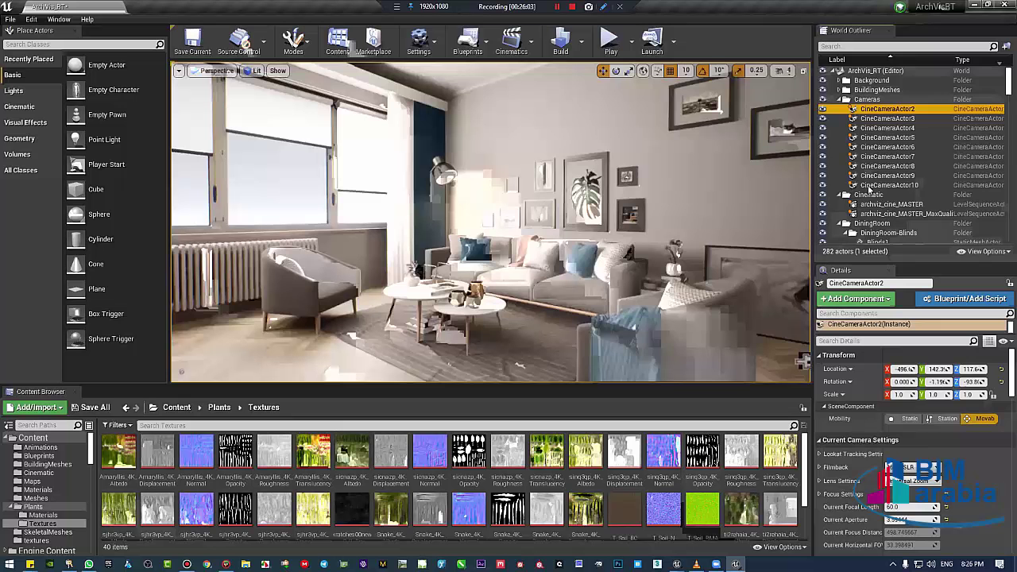
pyautogui.click(886, 137)
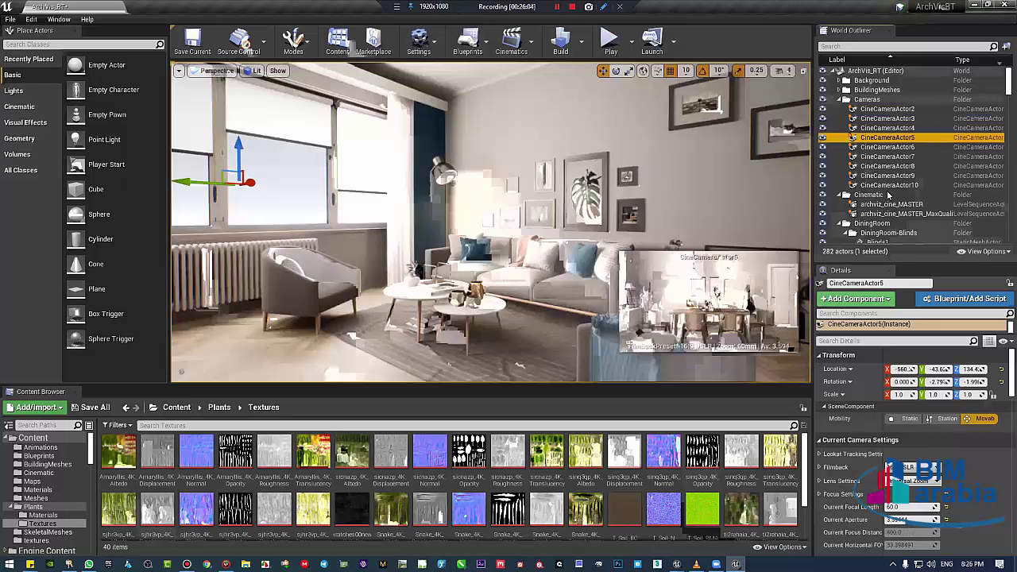
pyautogui.click(890, 204)
pyautogui.scroll(-4, 881, 186)
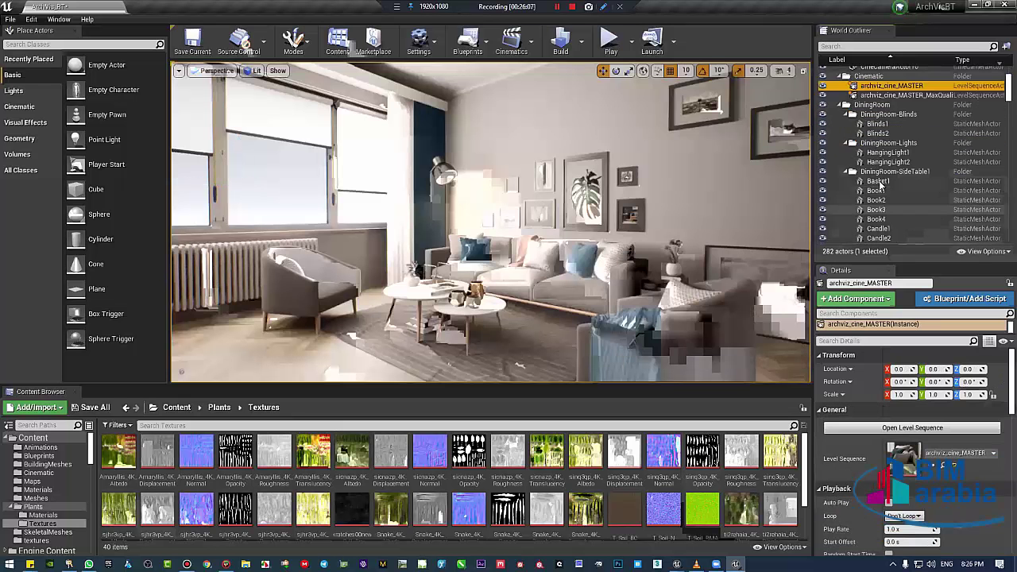
pyautogui.click(879, 182)
# - Readjust the Outliner/Details split and scroll down through the remaining actors
pyautogui.moveTo(859, 262)
pyautogui.mouseDown()
pyautogui.moveTo(878, 180)
pyautogui.moveTo(875, 278)
pyautogui.mouseUp()
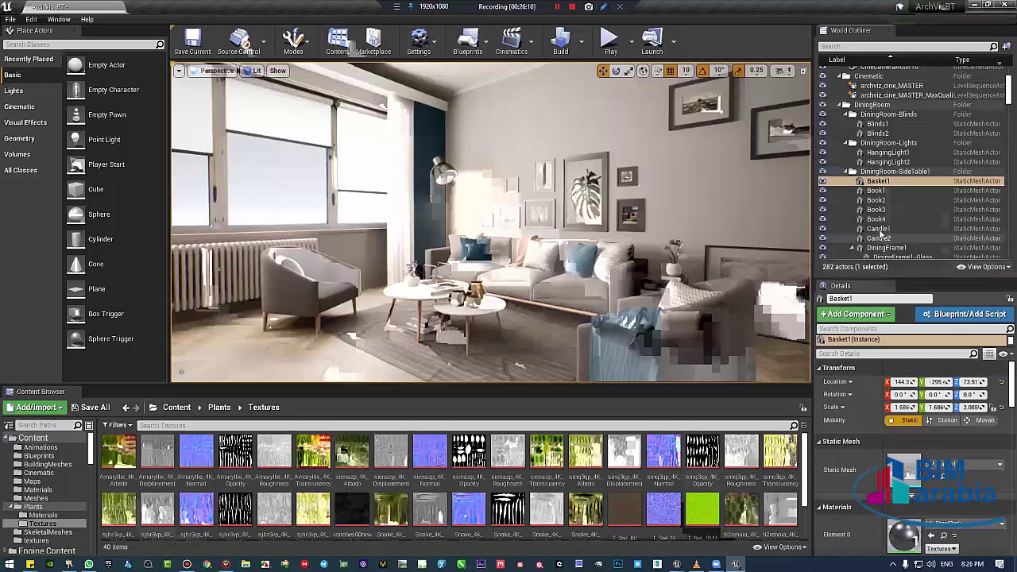
pyautogui.scroll(-5, 903, 159)
pyautogui.scroll(-3, 904, 159)
pyautogui.scroll(-3, 906, 148)
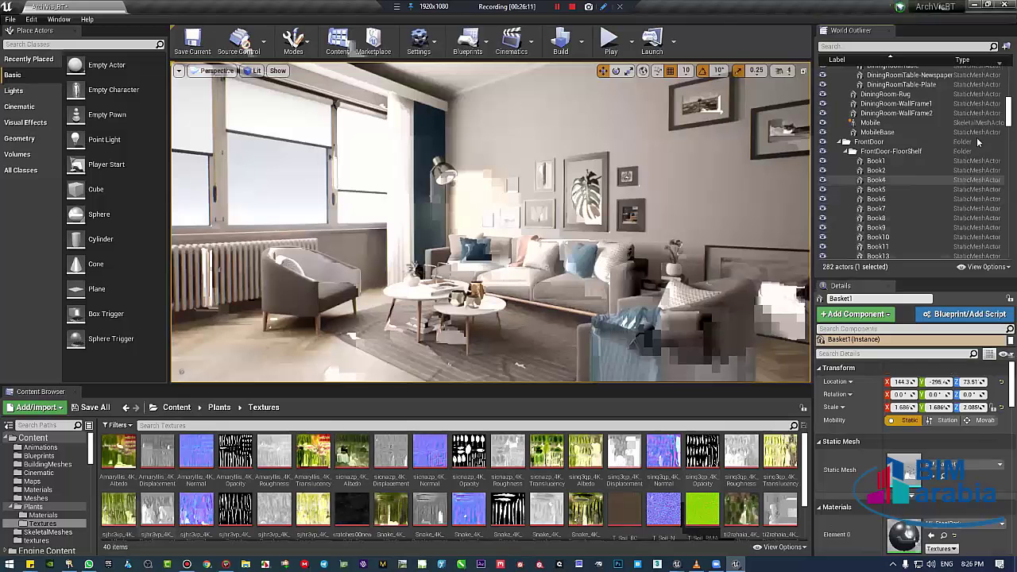
pyautogui.scroll(-4, 1002, 188)
pyautogui.scroll(-3, 1002, 188)
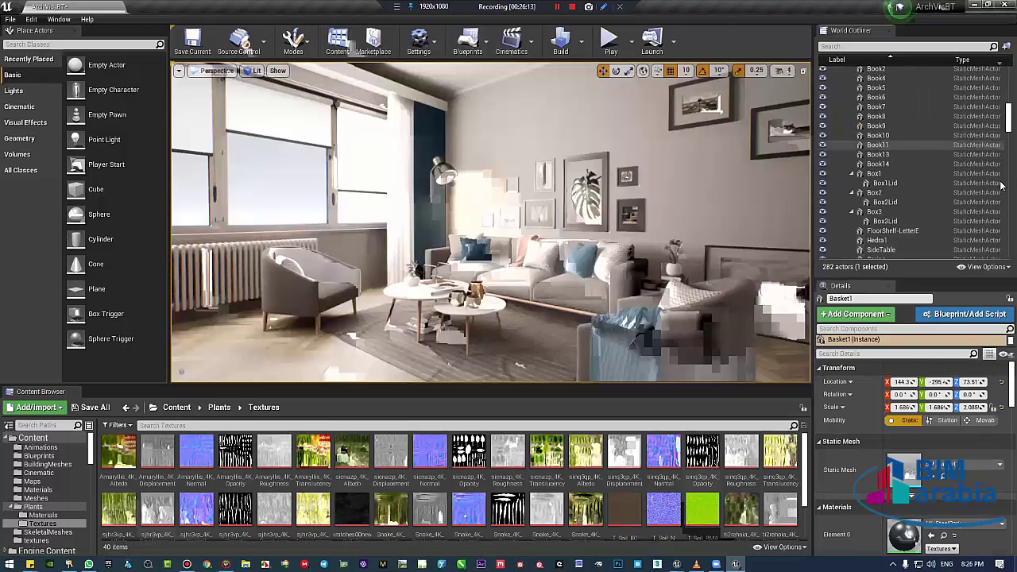
pyautogui.scroll(-3, 1001, 188)
pyautogui.scroll(-4, 1001, 187)
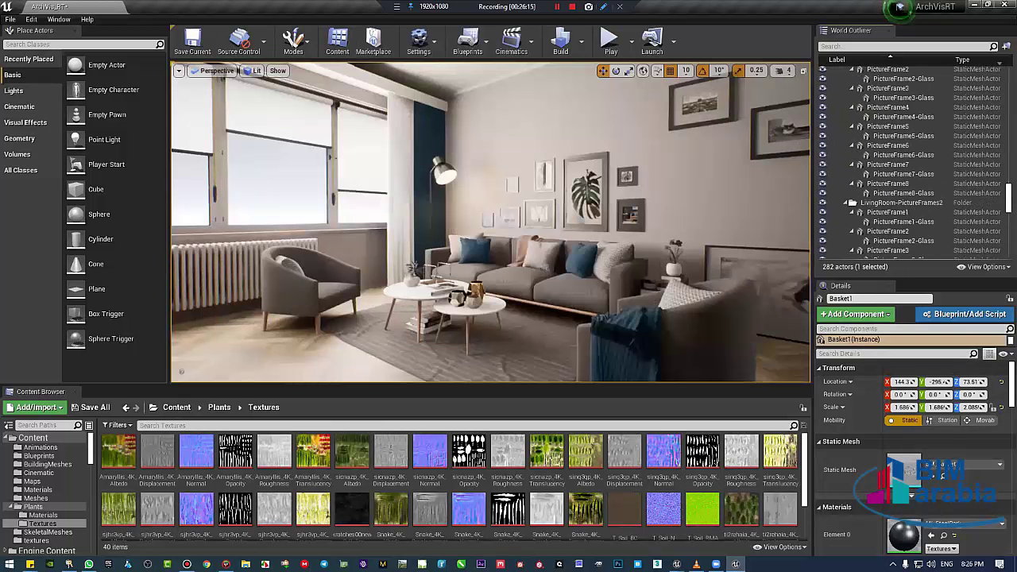
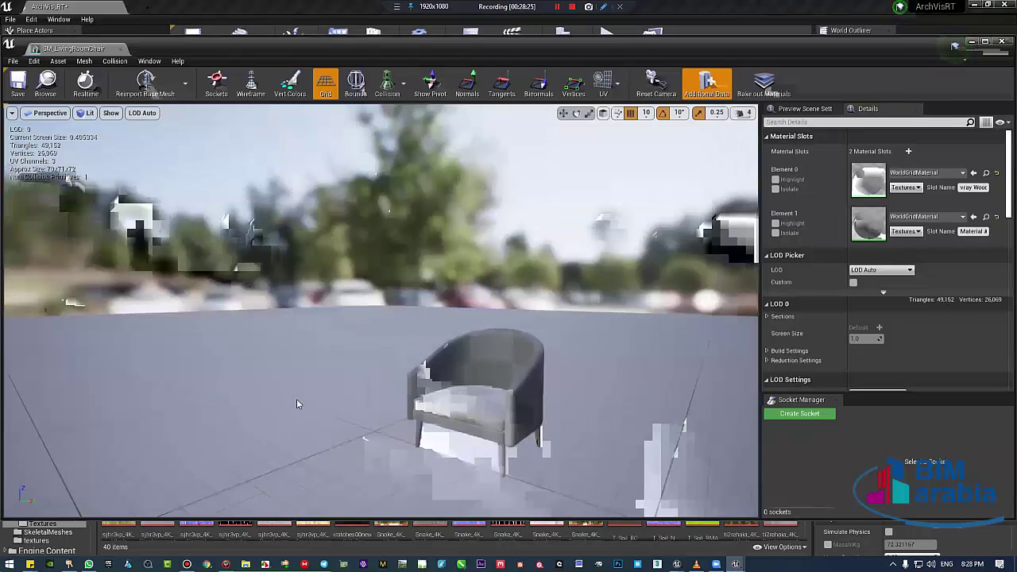
# - Orbit the SM_LivingRoomChair mesh preview to view another side of the chair
pyautogui.moveTo(296, 405)
pyautogui.mouseDown()
pyautogui.moveTo(365, 381)
pyautogui.moveTo(292, 360)
pyautogui.moveTo(597, 454)
pyautogui.mouseUp()
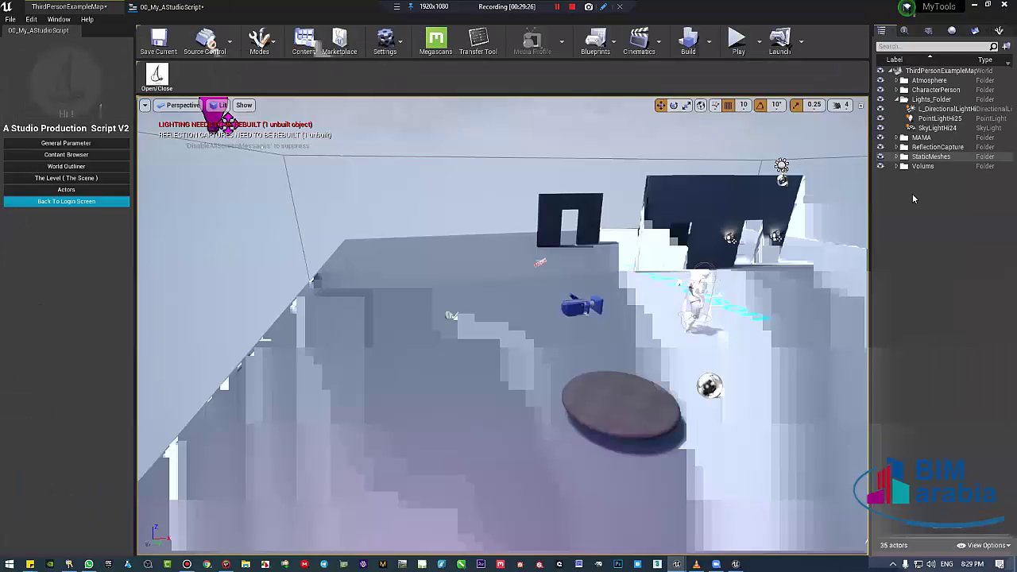
# - Expand StaticMeshes in the World Outliner, duplicate the doorway wall and frame the copy
pyautogui.click(897, 166)
pyautogui.doubleClick(930, 157)
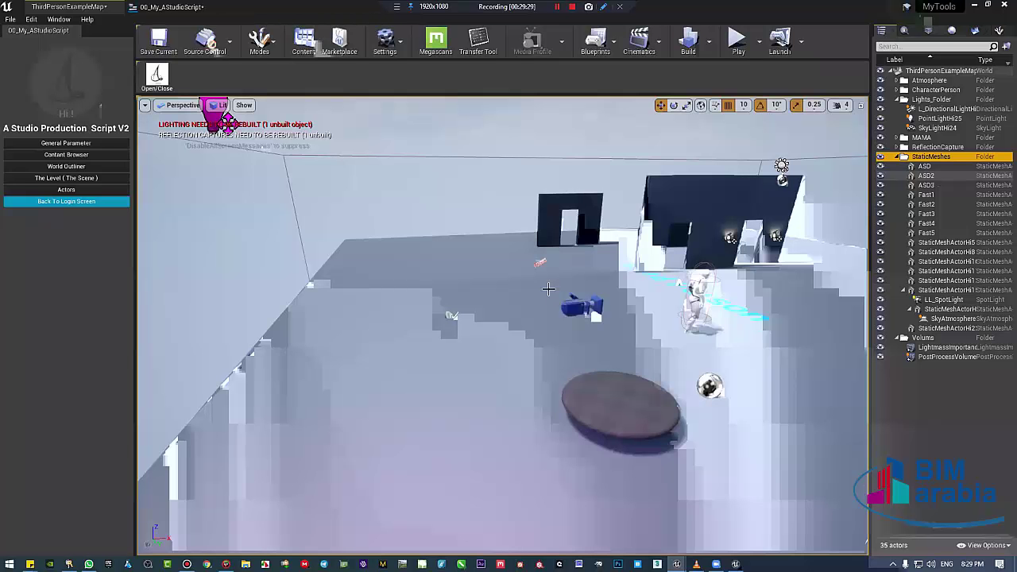
pyautogui.hotkey('ctrl', 'v')
pyautogui.press('f')
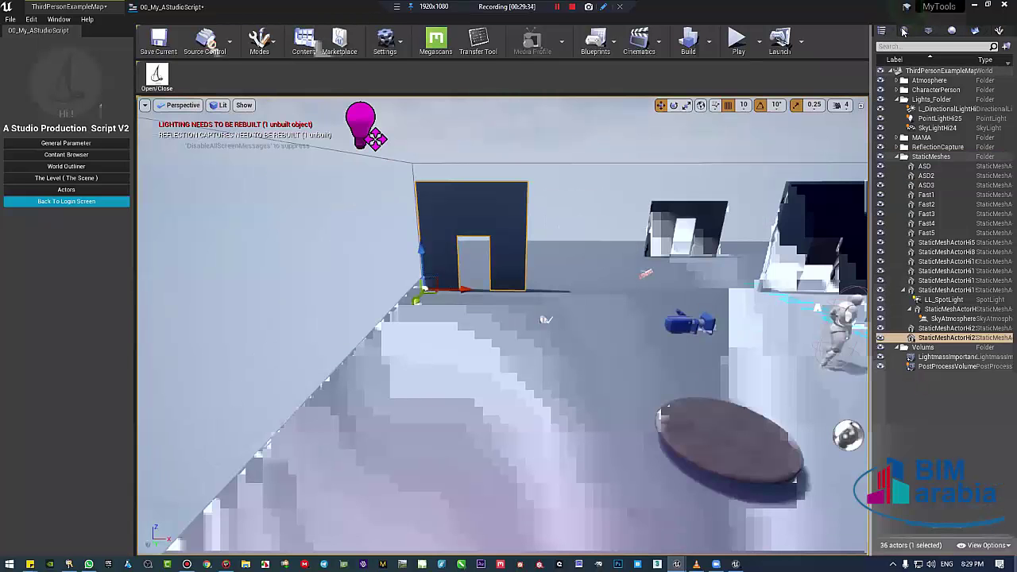
pyautogui.press('f')
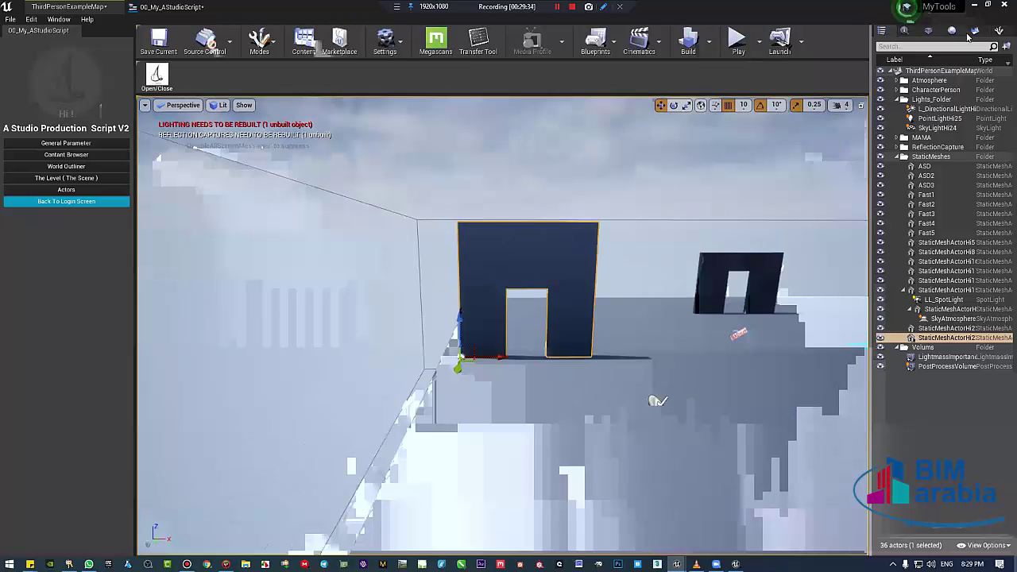
# - Clear the wall copy's Static Mesh slot to None in the Details panel
pyautogui.click(939, 32)
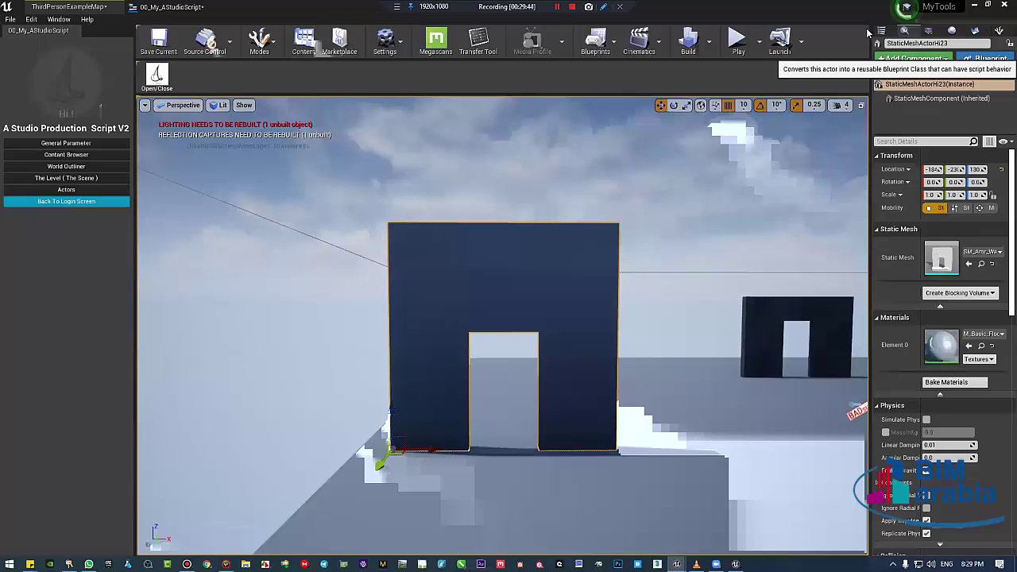
pyautogui.hotkey('ctrl', 'z')
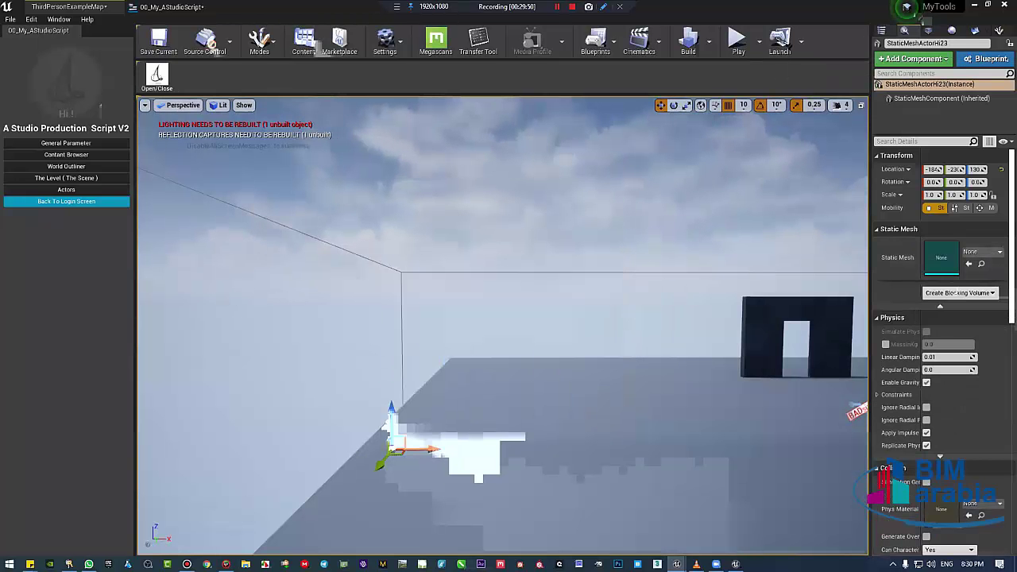
pyautogui.click(882, 30)
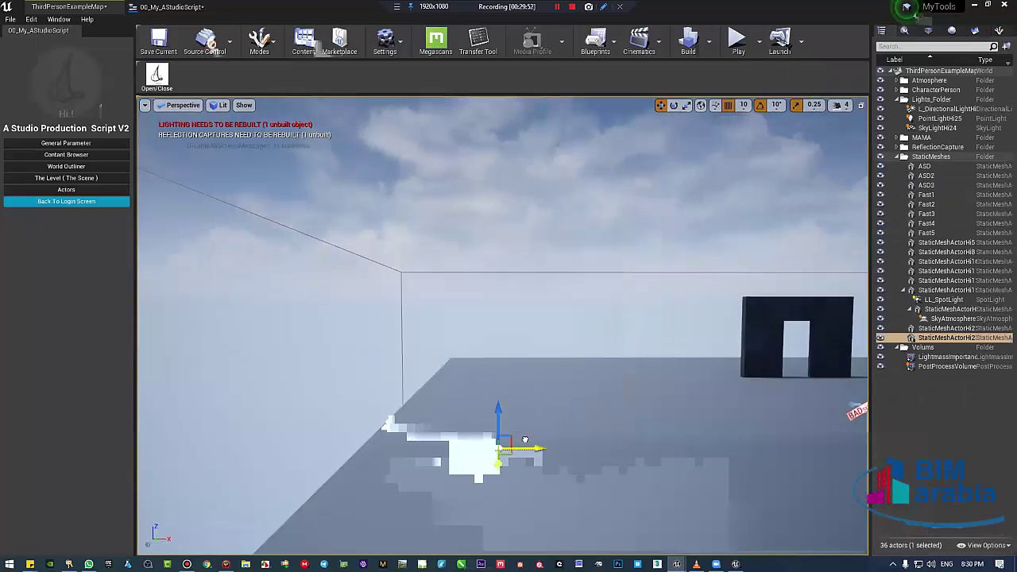
pyautogui.click(906, 31)
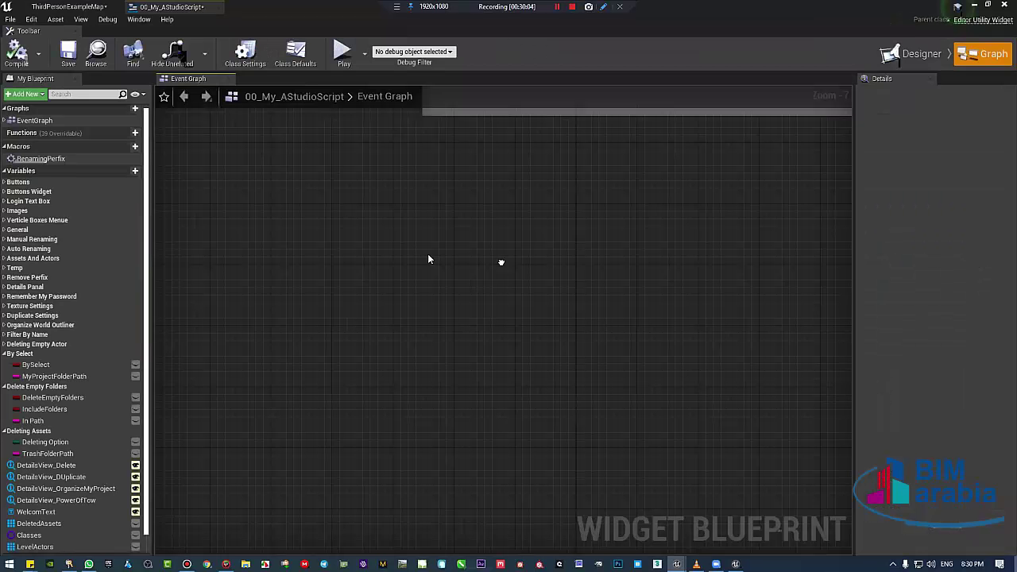
# - Add Get All Level Actors and wire its execution into a For Each Loop over the results
pyautogui.rightClick(428, 258)
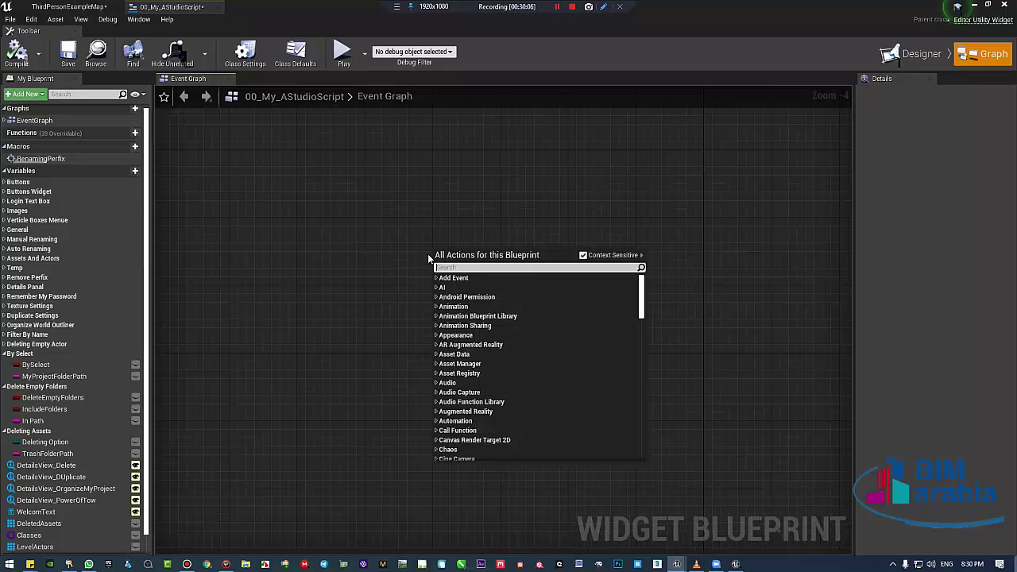
pyautogui.write('get all')
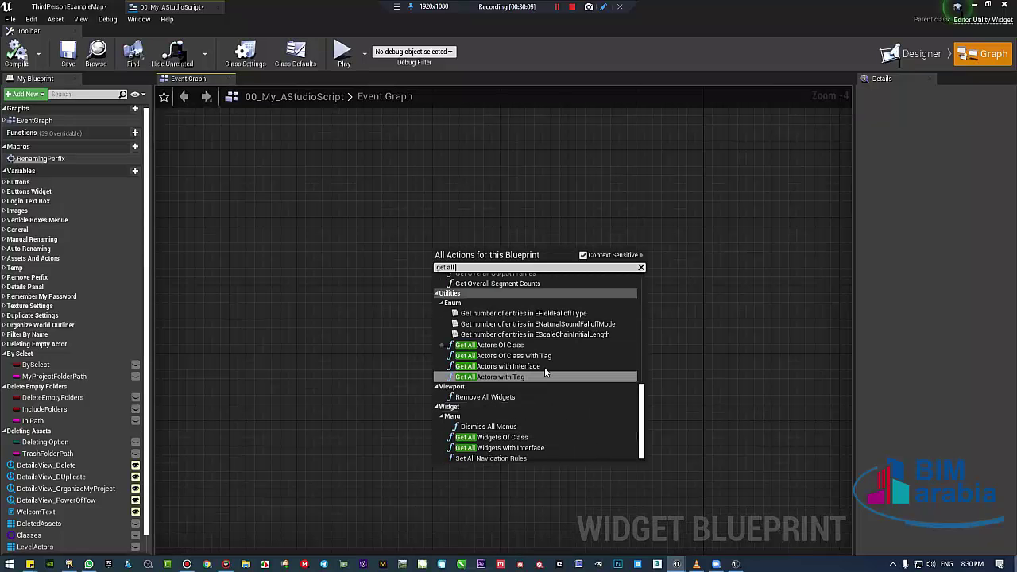
pyautogui.press('Up')
pyautogui.press('Up')
pyautogui.press('Up')
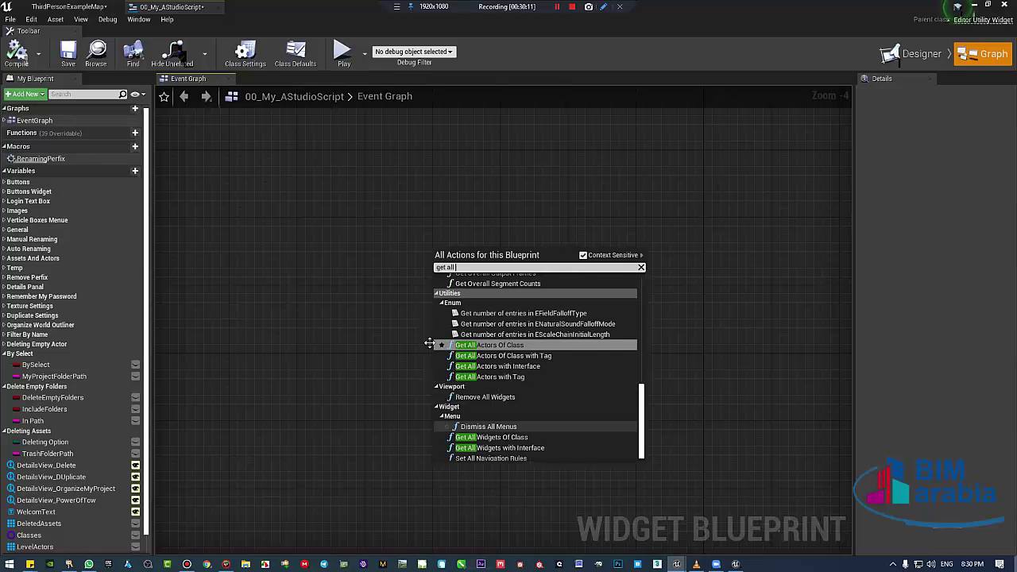
pyautogui.scroll(5, 493, 343)
pyautogui.click(582, 345)
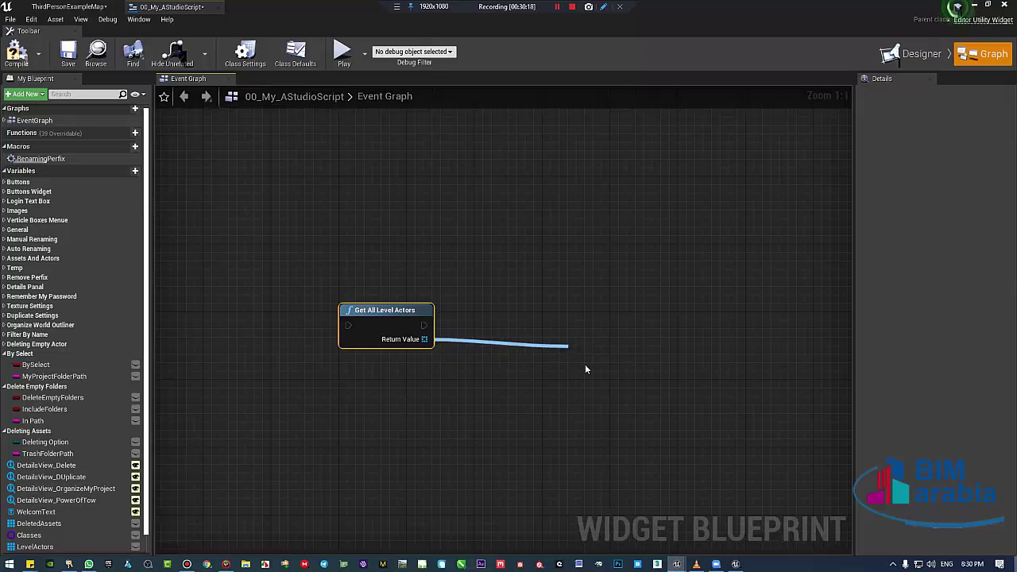
pyautogui.click(585, 369)
pyautogui.moveTo(423, 326); pyautogui.dragTo(577, 367)
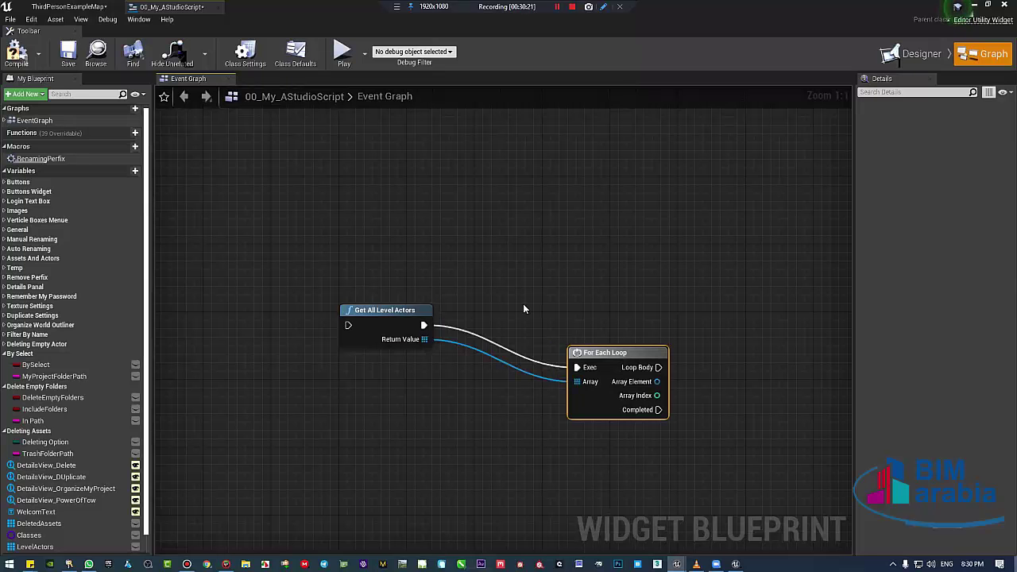
pyautogui.moveTo(645, 344); pyautogui.dragTo(518, 302)
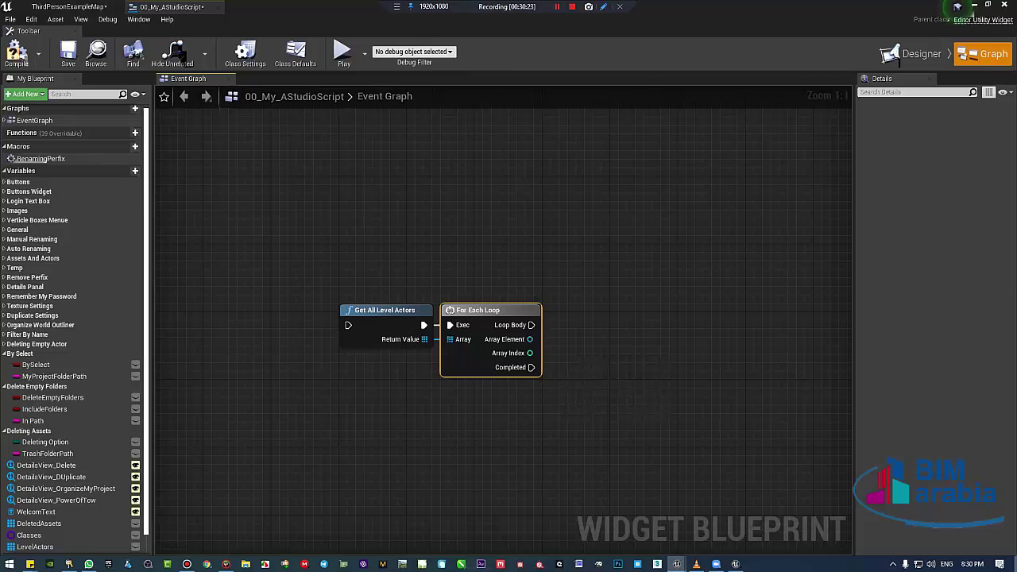
pyautogui.moveTo(451, 332); pyautogui.dragTo(366, 314, button='right')
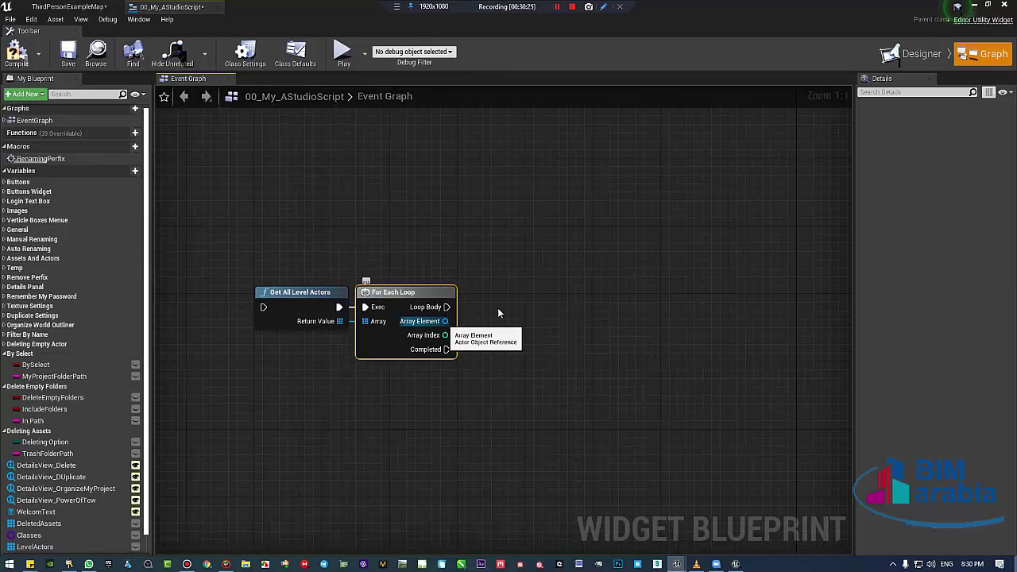
# - From Array Element add a Cast To StaticMeshActor node and straighten its wire
pyautogui.moveTo(445, 321); pyautogui.dragTo(554, 340)
pyautogui.write('filter')
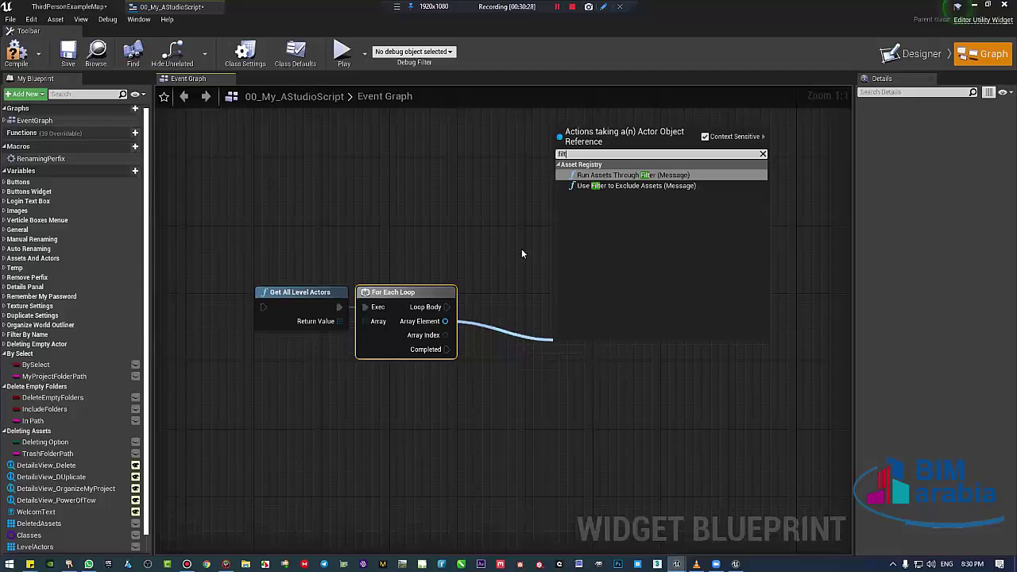
pyautogui.press('Escape')
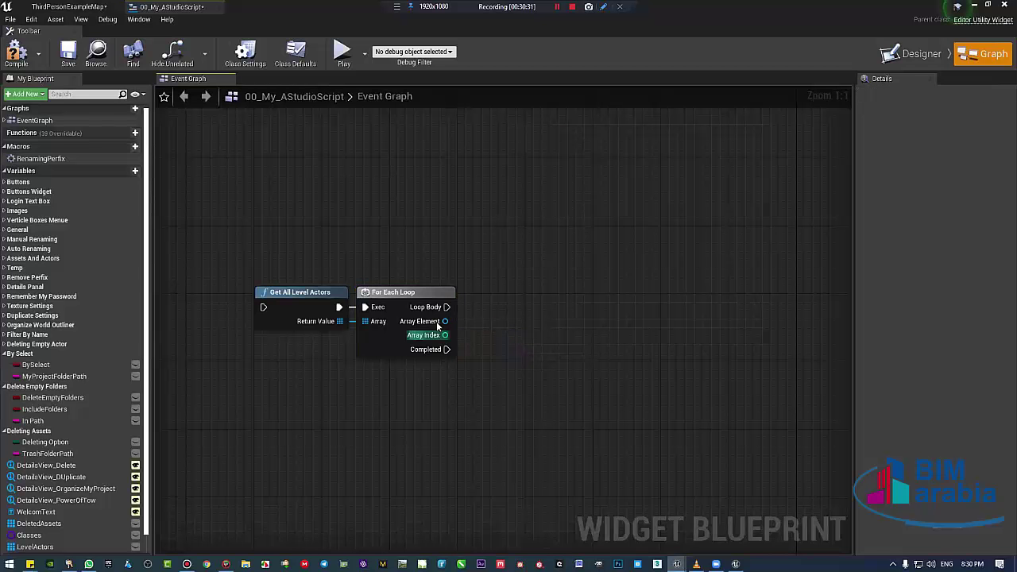
pyautogui.moveTo(445, 321); pyautogui.dragTo(618, 328)
pyautogui.write('cAST')
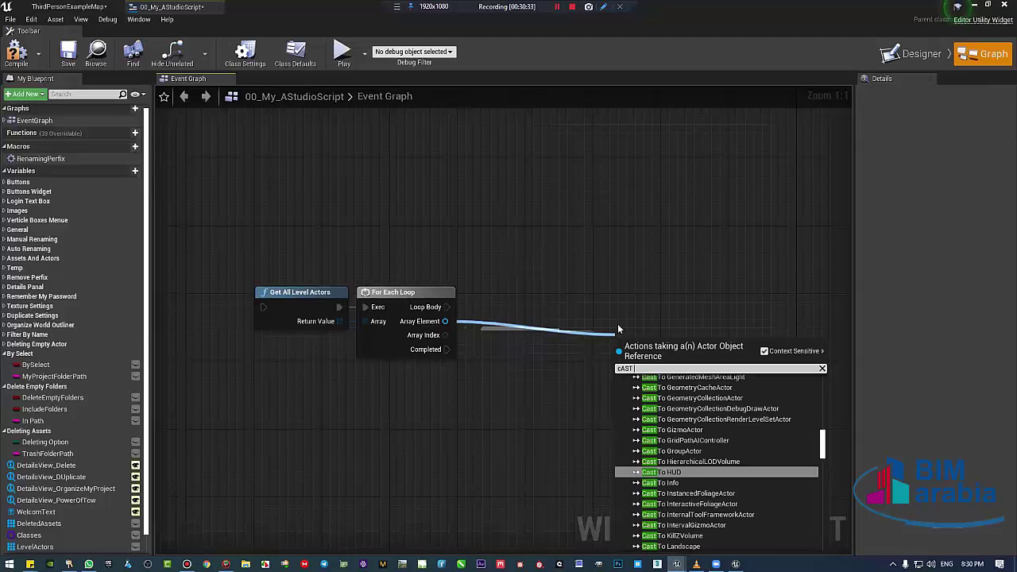
pyautogui.write(' TO STAT')
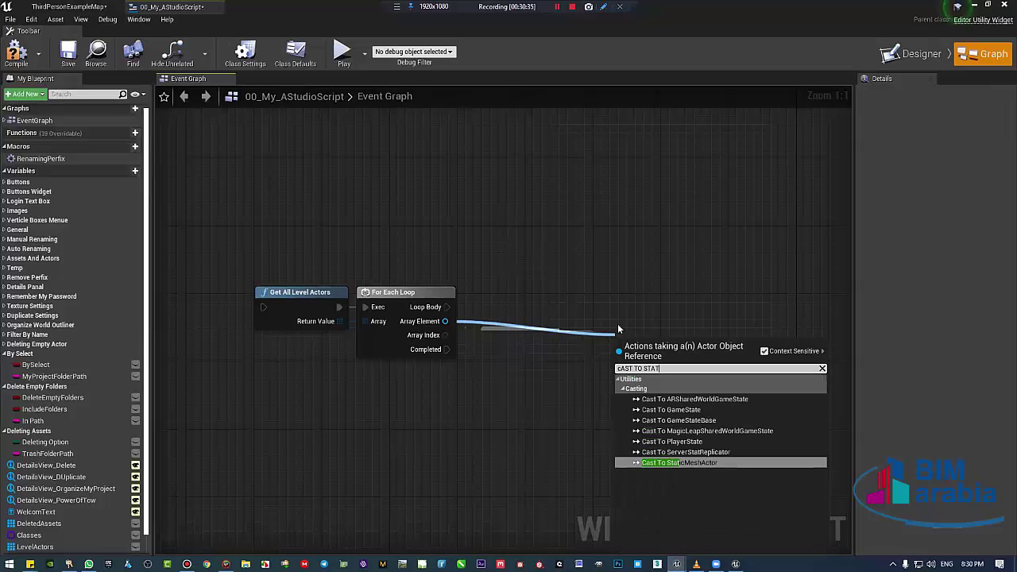
pyautogui.write('I')
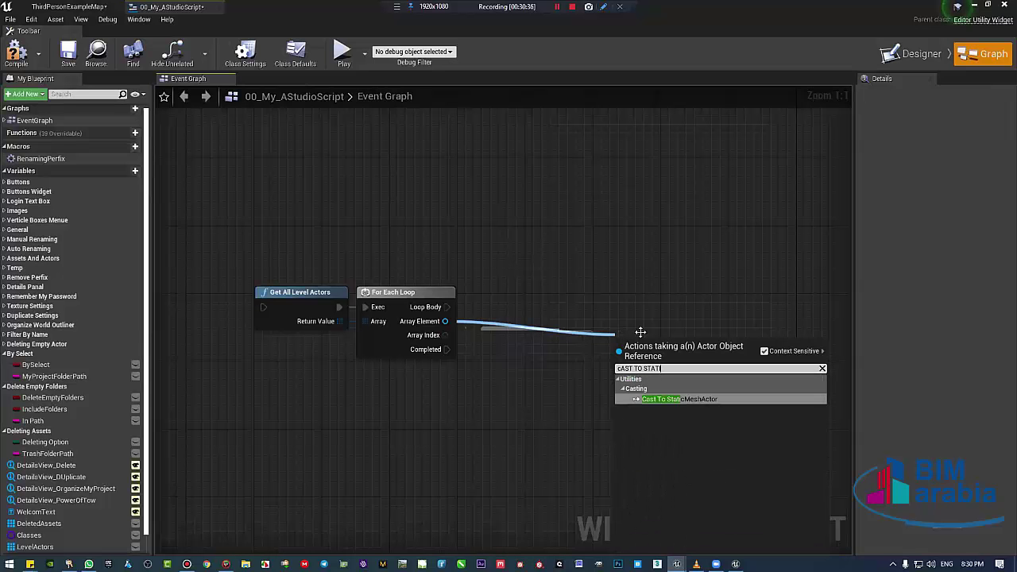
pyautogui.press('Return')
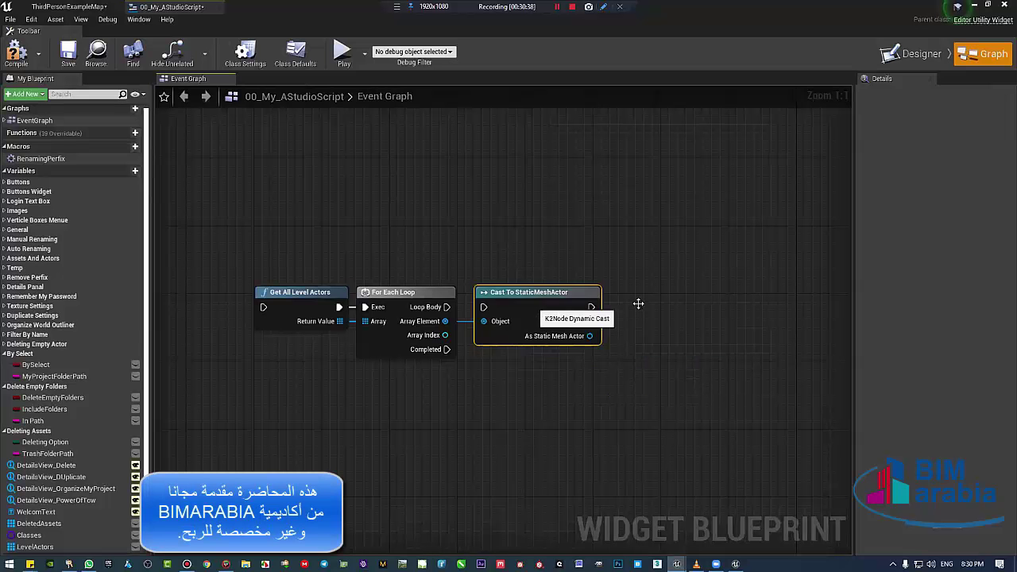
pyautogui.moveTo(537, 294); pyautogui.dragTo(639, 303)
pyautogui.press('q')
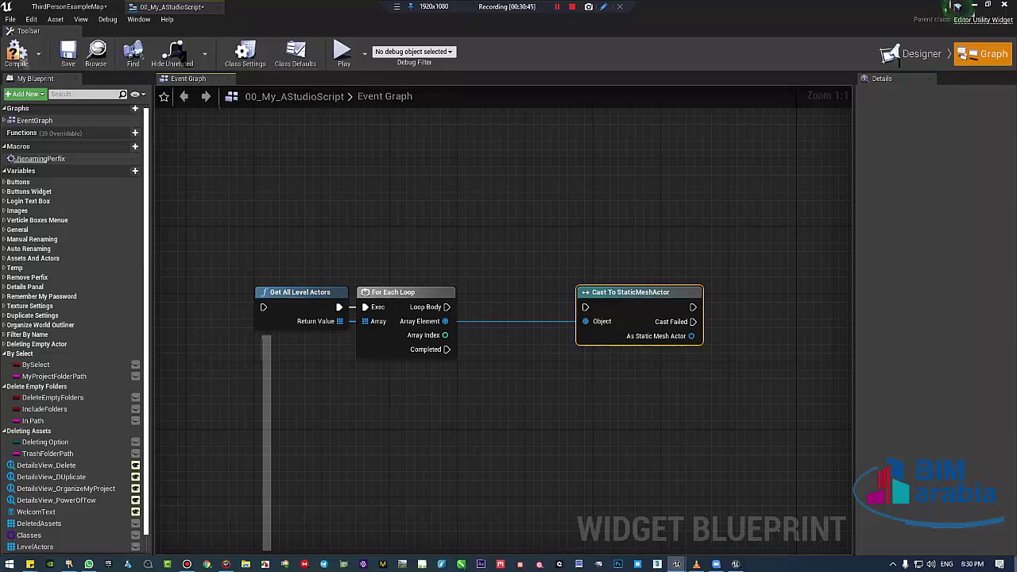
pyautogui.moveTo(289, 256); pyautogui.dragTo(277, 356)
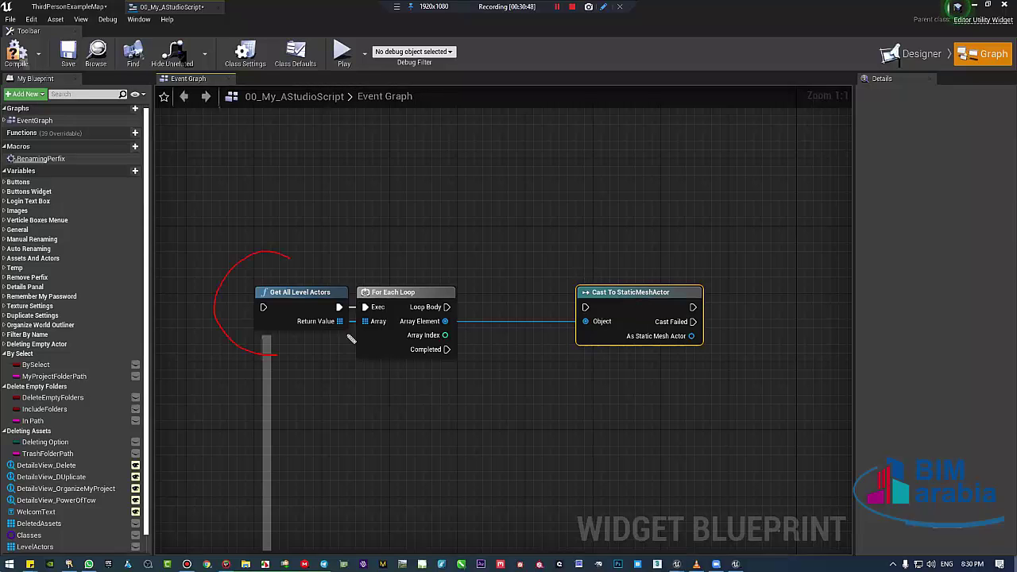
pyautogui.moveTo(351, 340); pyautogui.dragTo(198, 300)
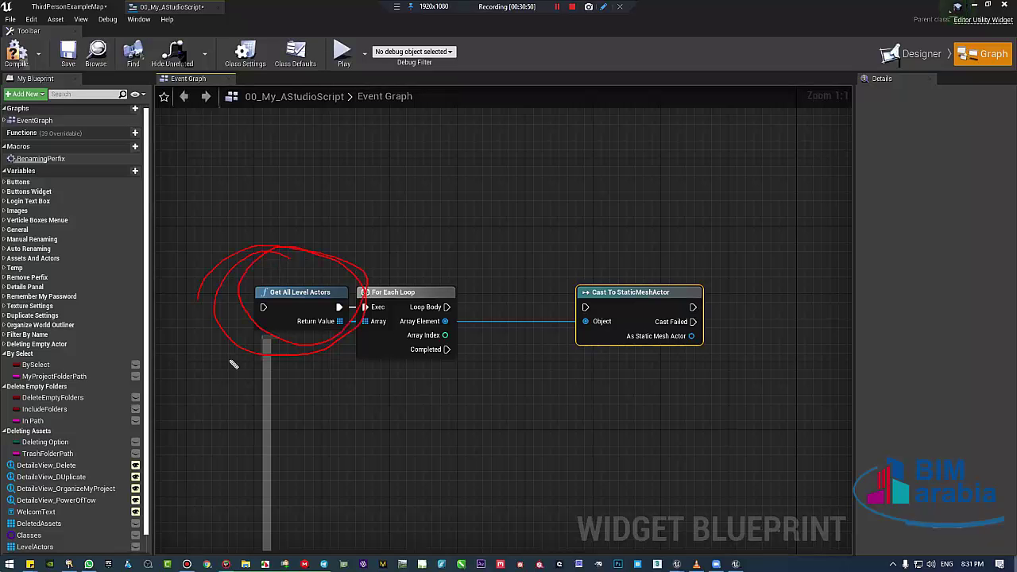
pyautogui.moveTo(234, 364); pyautogui.dragTo(271, 367)
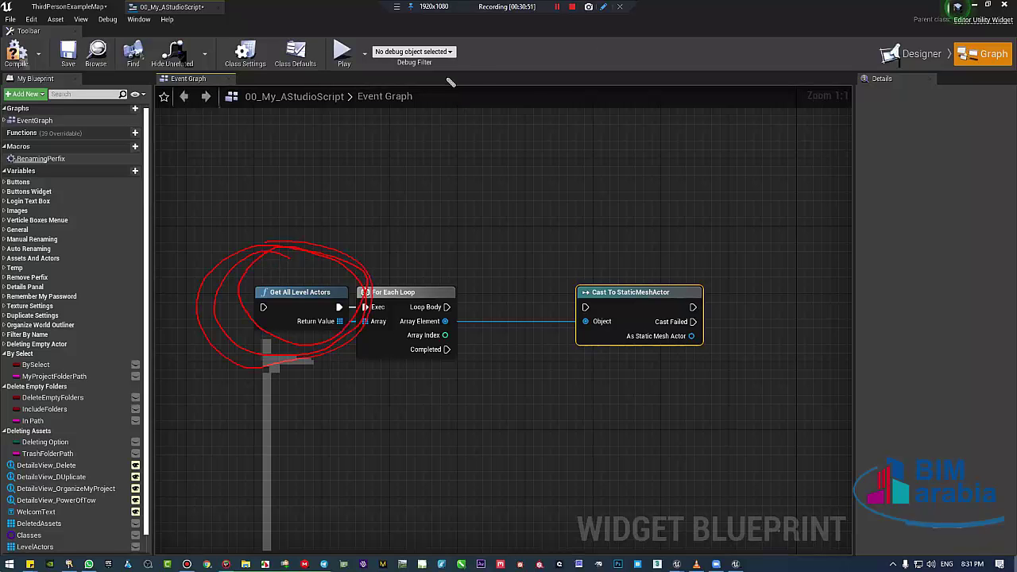
pyautogui.moveTo(432, 137); pyautogui.dragTo(497, 116)
pyautogui.moveTo(404, 123); pyautogui.dragTo(499, 114)
pyautogui.moveTo(554, 54); pyautogui.dragTo(541, 110)
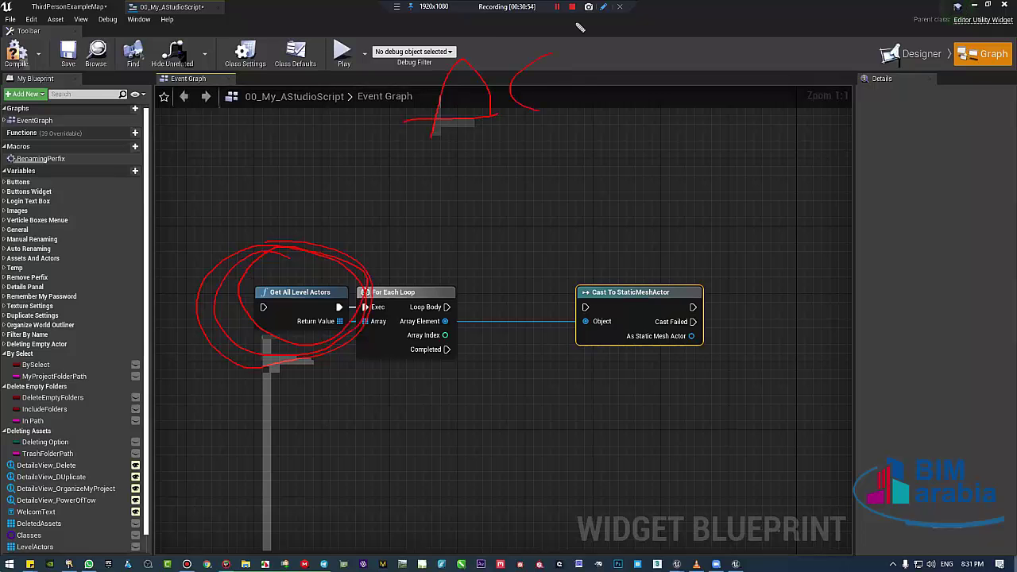
pyautogui.moveTo(602, 19); pyautogui.dragTo(604, 108)
pyautogui.moveTo(495, 33); pyautogui.dragTo(620, 9)
pyautogui.moveTo(661, 40); pyautogui.dragTo(704, 28)
pyautogui.moveTo(594, 146); pyautogui.dragTo(809, 82)
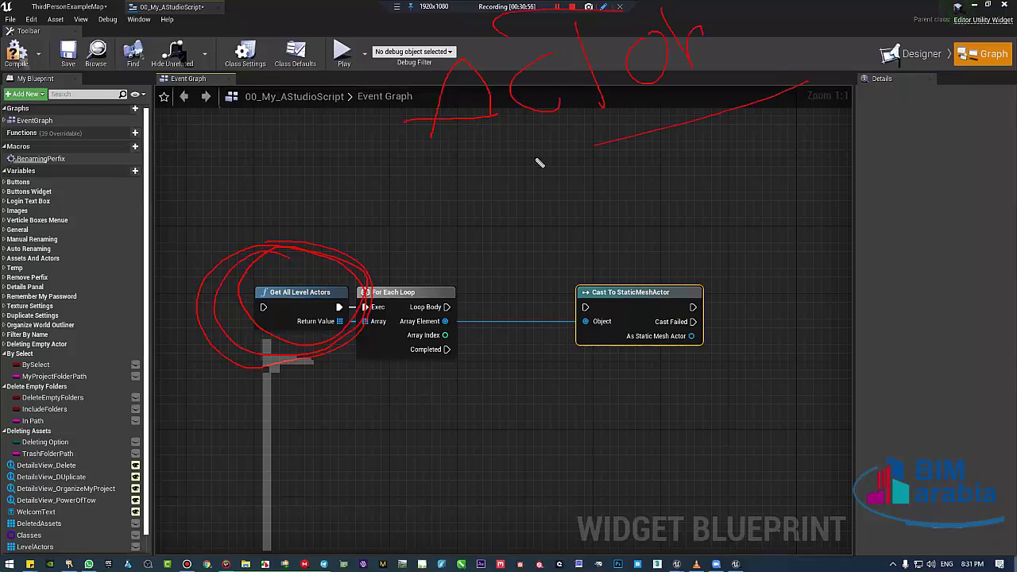
pyautogui.moveTo(335, 221); pyautogui.dragTo(744, 105)
pyautogui.moveTo(653, 143); pyautogui.dragTo(438, 171)
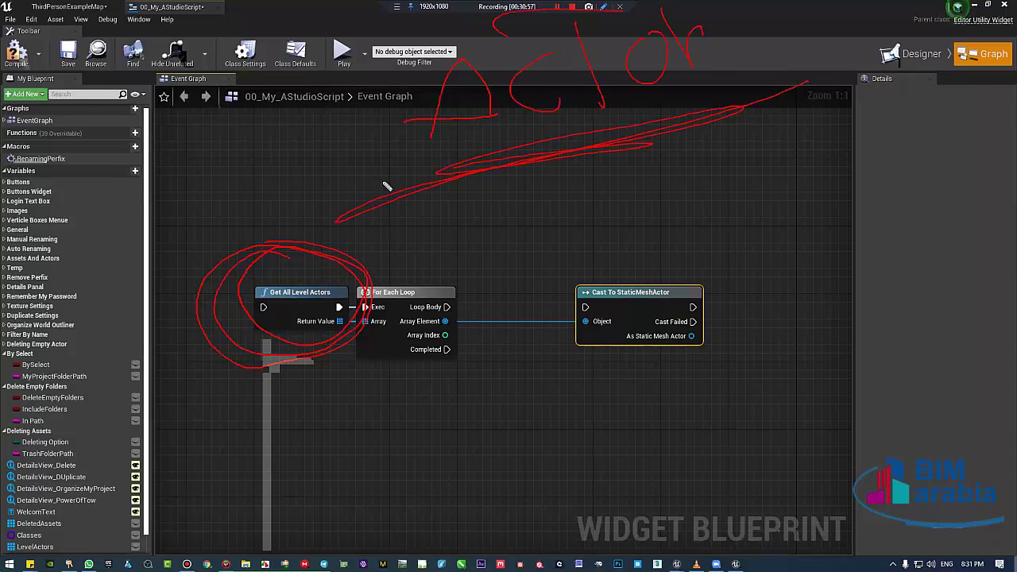
pyautogui.moveTo(389, 211)
pyautogui.mouseDown()
pyautogui.moveTo(343, 4)
pyautogui.moveTo(787, 151)
pyautogui.moveTo(828, 234)
pyautogui.mouseUp()
pyautogui.moveTo(849, 199); pyautogui.dragTo(784, 239)
pyautogui.moveTo(699, 279); pyautogui.dragTo(744, 370)
pyautogui.moveTo(712, 258); pyautogui.dragTo(743, 370)
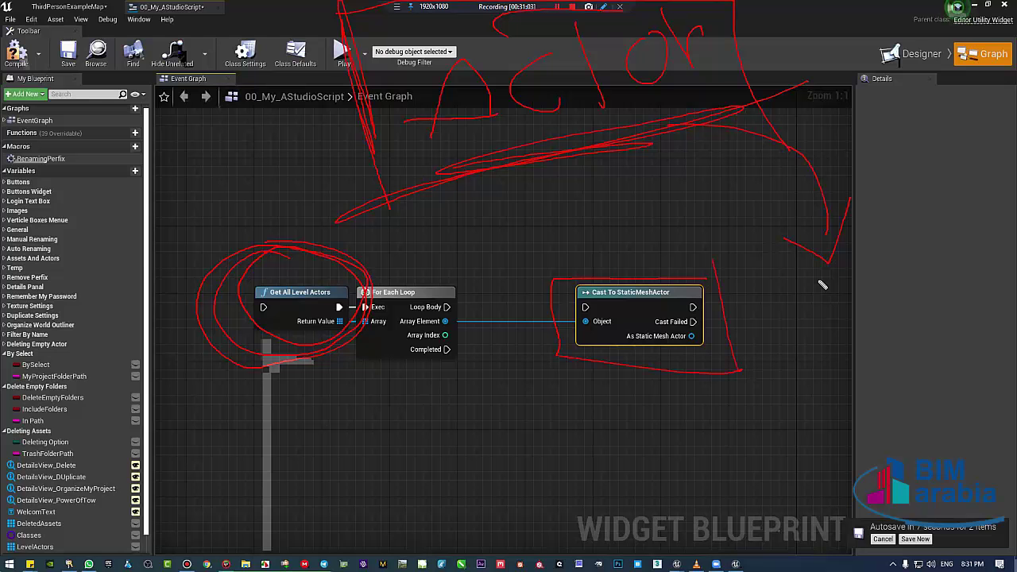
pyautogui.moveTo(863, 255); pyautogui.dragTo(802, 337)
pyautogui.moveTo(851, 272); pyautogui.dragTo(879, 317)
pyautogui.moveTo(903, 300); pyautogui.dragTo(909, 316)
pyautogui.moveTo(976, 191)
pyautogui.mouseDown()
pyautogui.moveTo(795, 32)
pyautogui.moveTo(117, 318)
pyautogui.mouseUp()
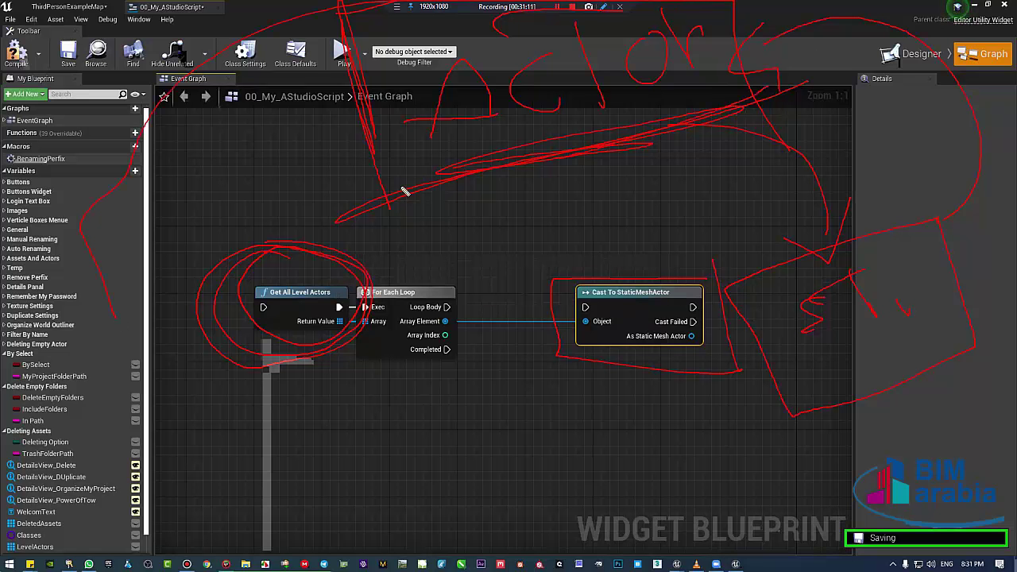
pyautogui.moveTo(222, 144); pyautogui.dragTo(267, 184)
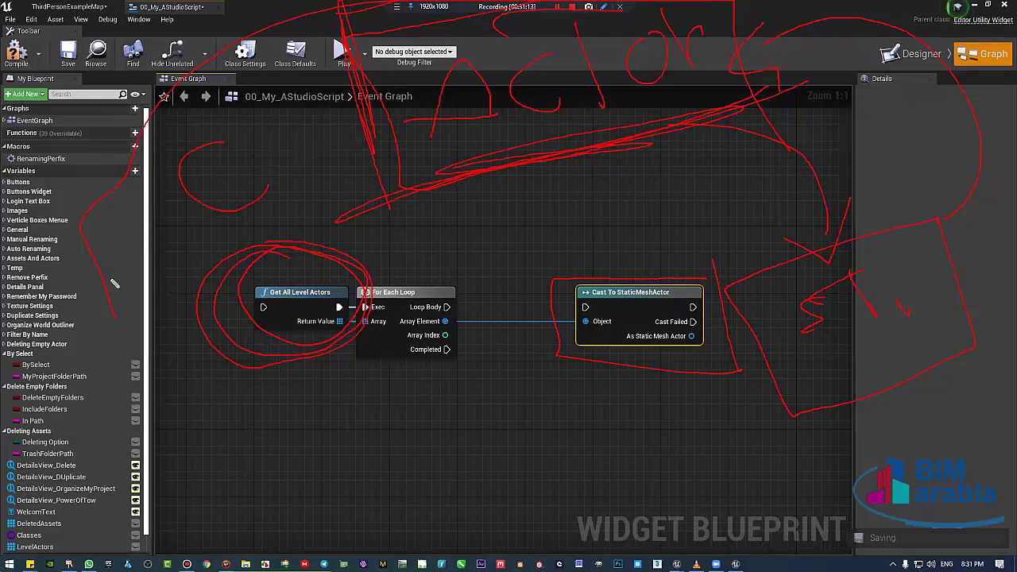
pyautogui.moveTo(115, 283); pyautogui.dragTo(163, 238)
pyautogui.moveTo(193, 387); pyautogui.dragTo(191, 385)
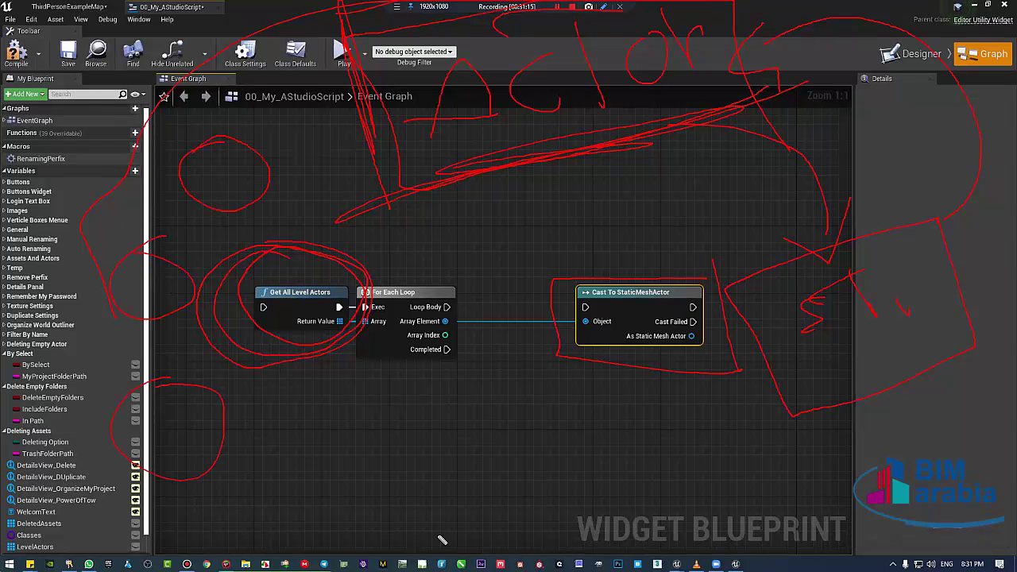
pyautogui.moveTo(306, 462); pyautogui.dragTo(262, 549)
pyautogui.moveTo(394, 459); pyautogui.dragTo(469, 509)
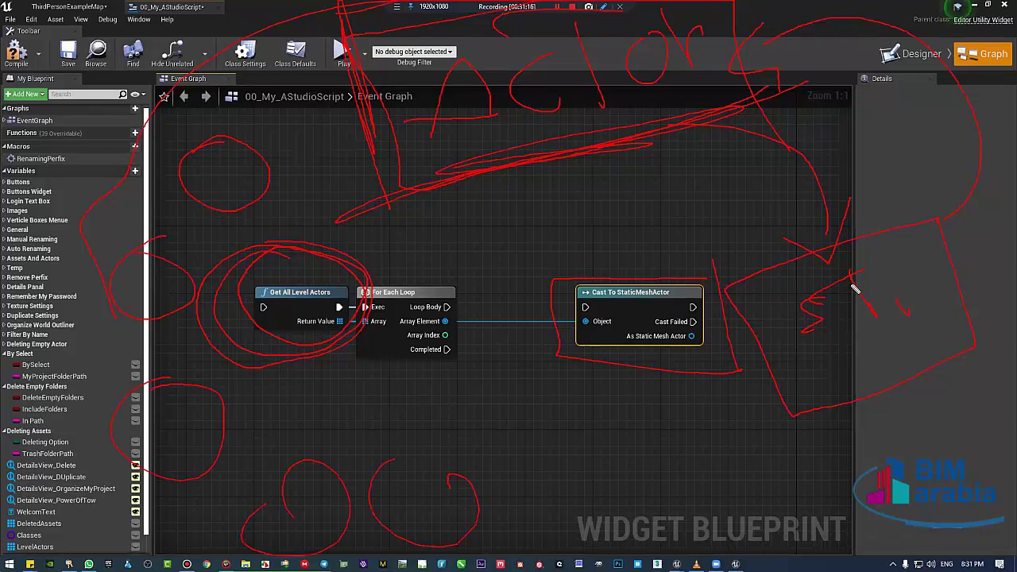
pyautogui.moveTo(855, 289); pyautogui.dragTo(884, 334)
pyautogui.moveTo(827, 302); pyautogui.dragTo(825, 365)
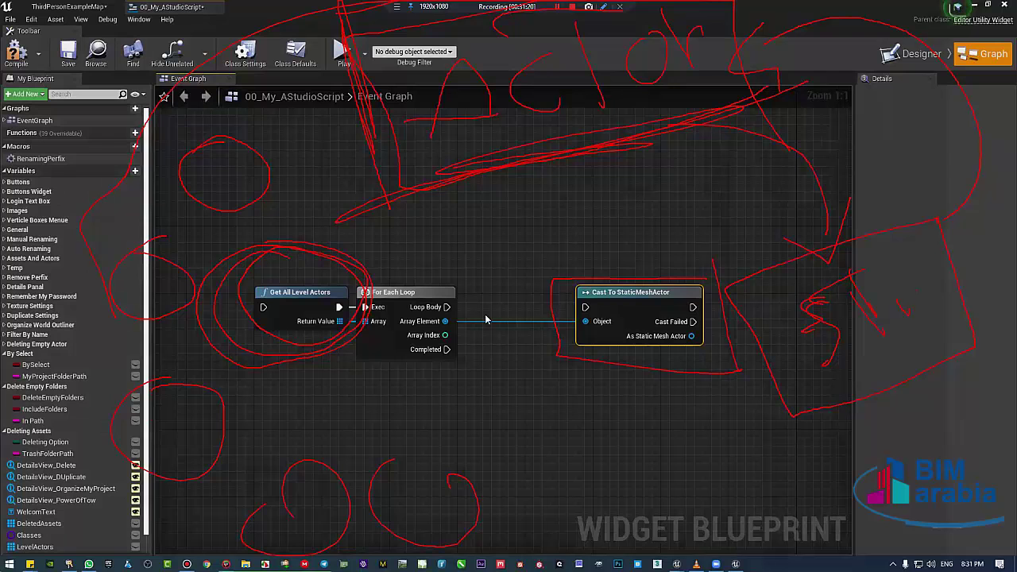
pyautogui.press('Escape')
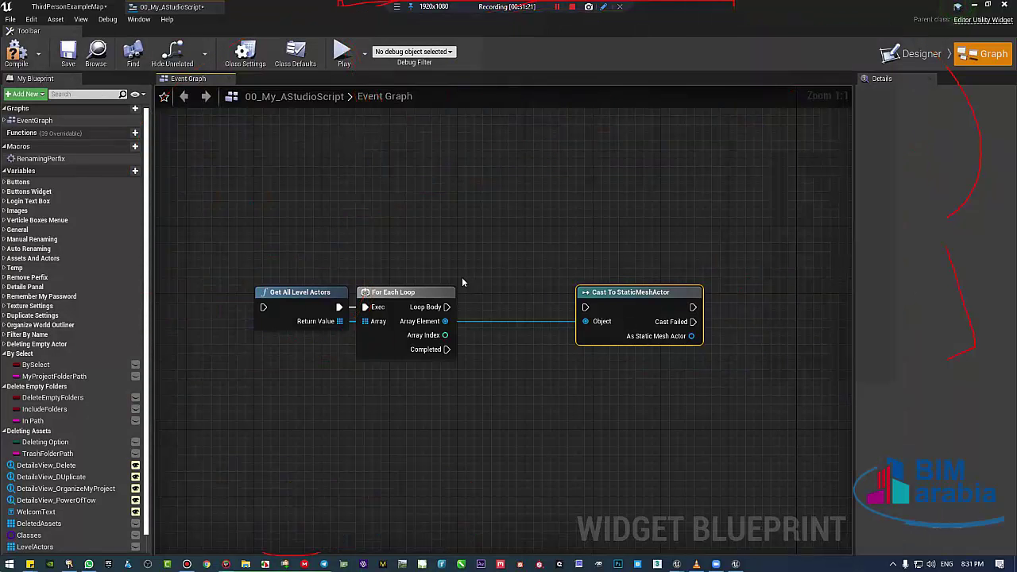
# - Add Get Static Mesh Component from Variables > Static Mesh Actor off the As Static Mesh Actor pin
pyautogui.moveTo(462, 282); pyautogui.dragTo(418, 271, button='right')
pyautogui.write('STATICMESHCOMPO')
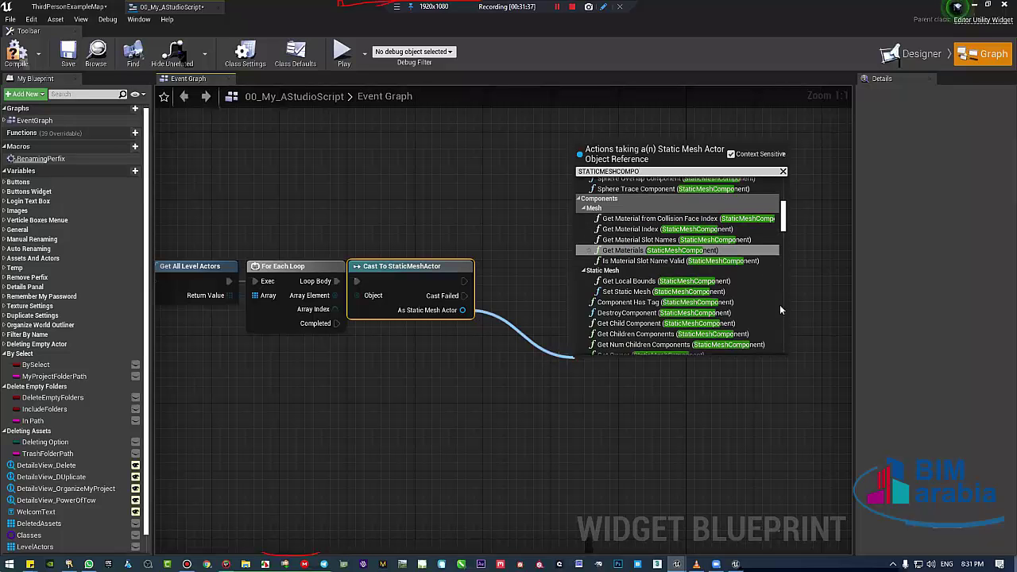
pyautogui.scroll(-1, 780, 310)
pyautogui.scroll(-5, 612, 355)
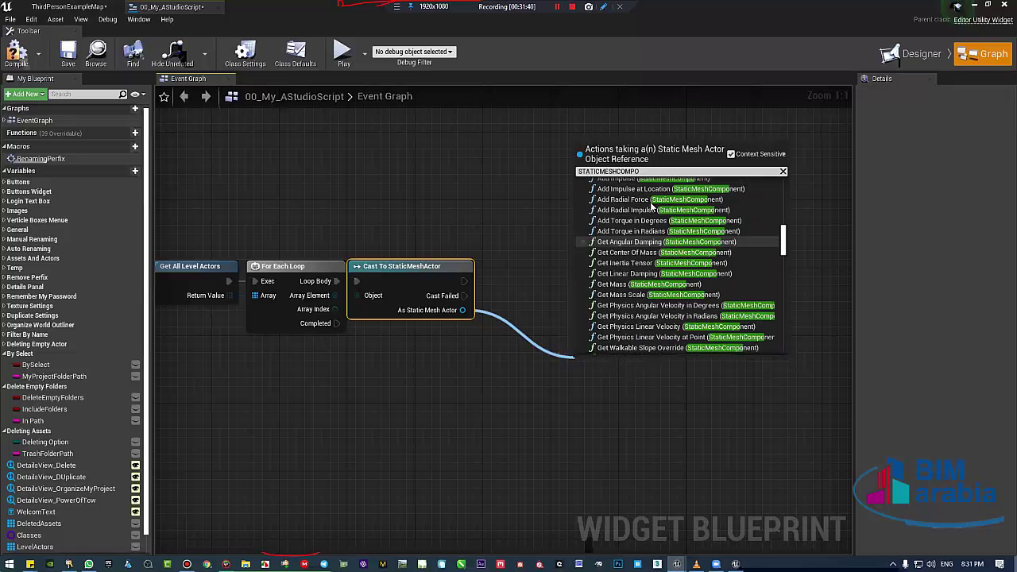
pyautogui.scroll(-10, 624, 354)
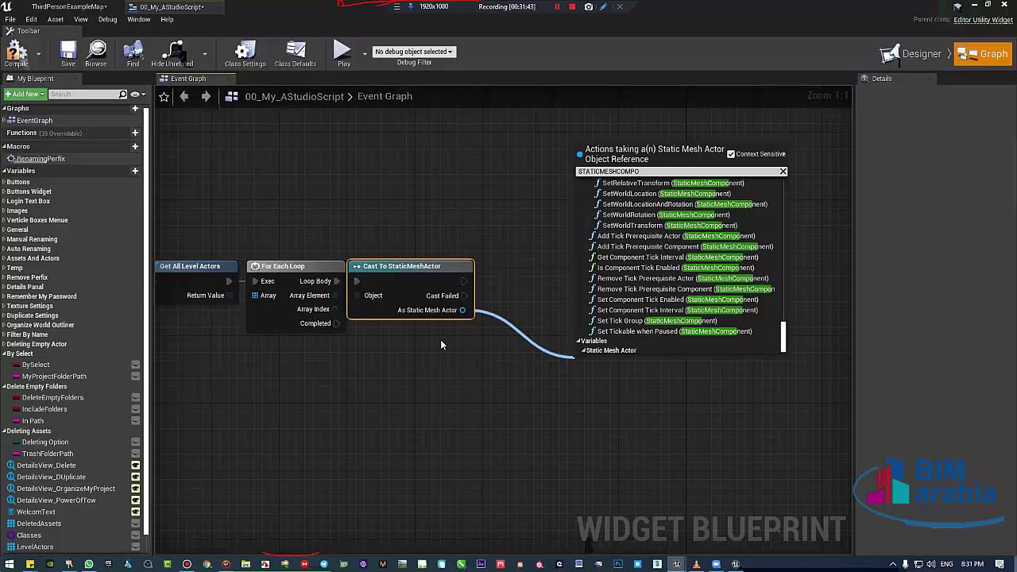
pyautogui.click(636, 348)
pyautogui.click(642, 349)
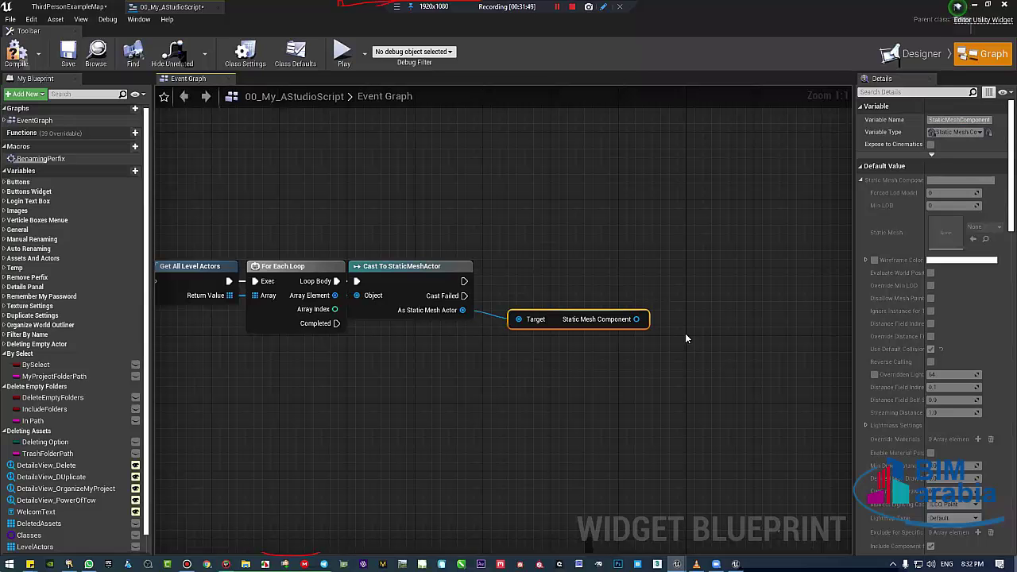
# - Search 'STATICMESH' from the Static Mesh Component pin and add a Get Static Mesh node
pyautogui.moveTo(637, 320); pyautogui.dragTo(687, 338)
pyautogui.write('GET STATICMES')
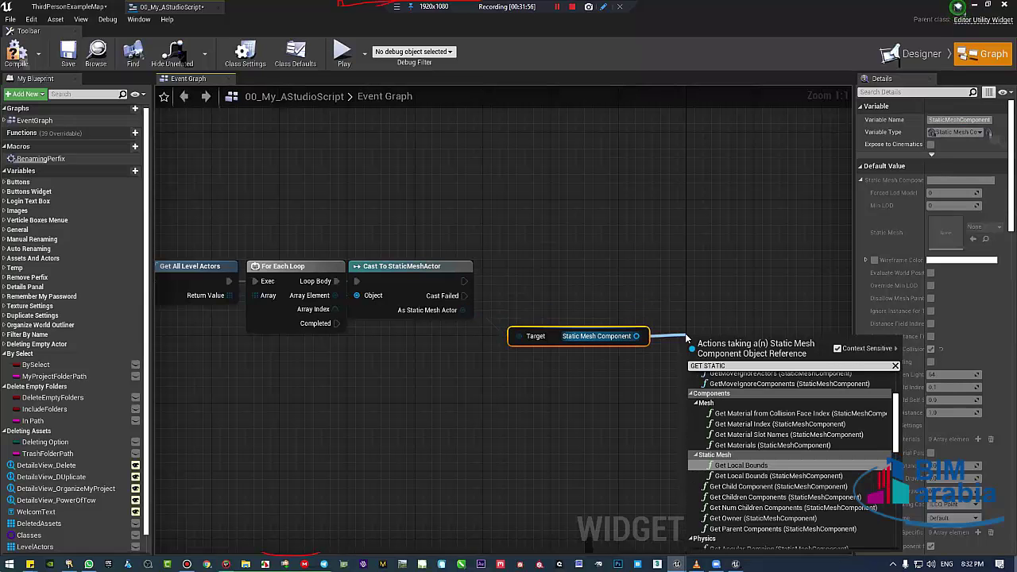
pyautogui.press('BackSpace')
pyautogui.press('BackSpace')
pyautogui.press('BackSpace')
pyautogui.press('BackSpace')
pyautogui.press('BackSpace')
pyautogui.press('BackSpace')
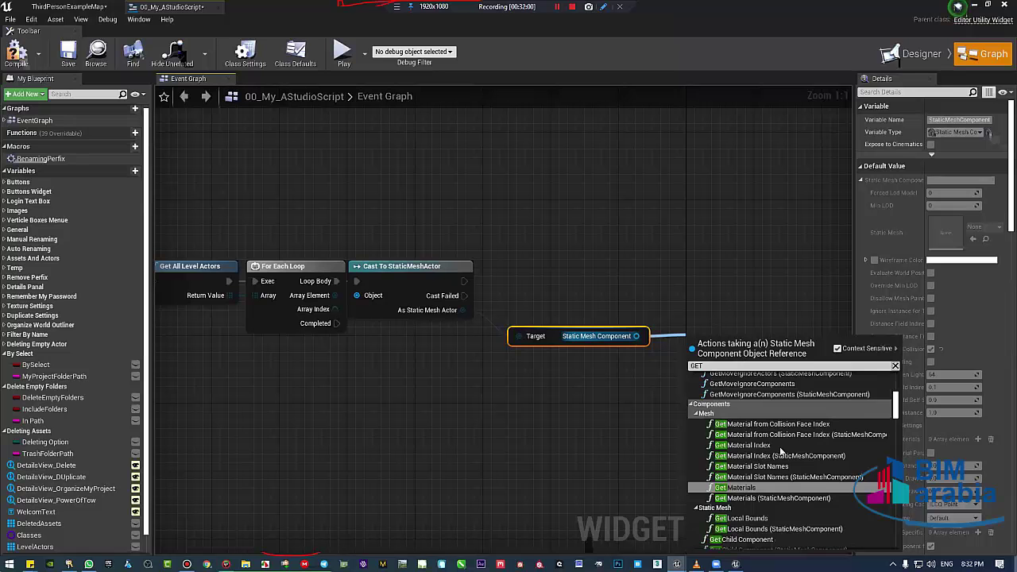
pyautogui.moveTo(896, 407); pyautogui.dragTo(897, 421)
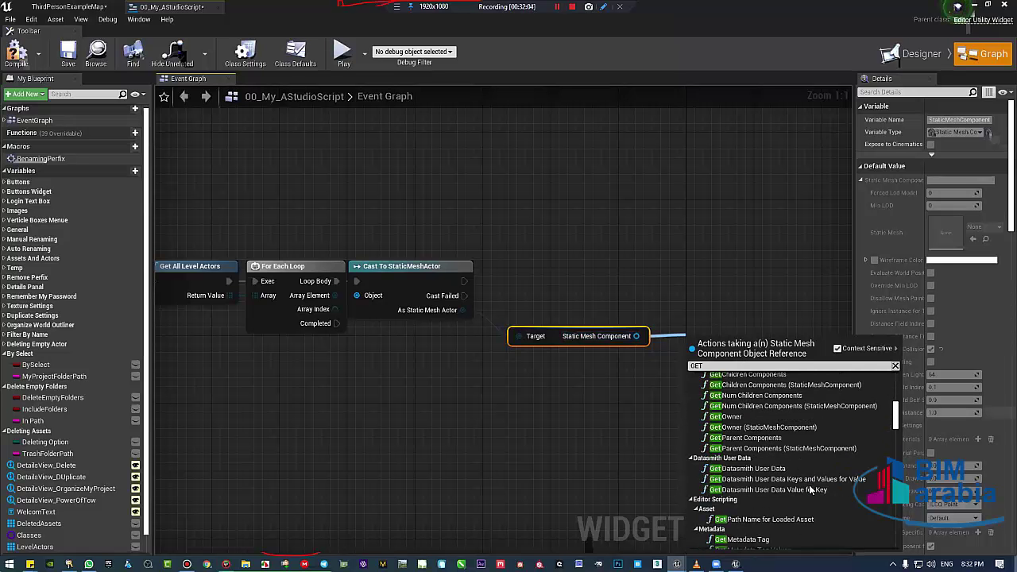
pyautogui.scroll(-10, 810, 484)
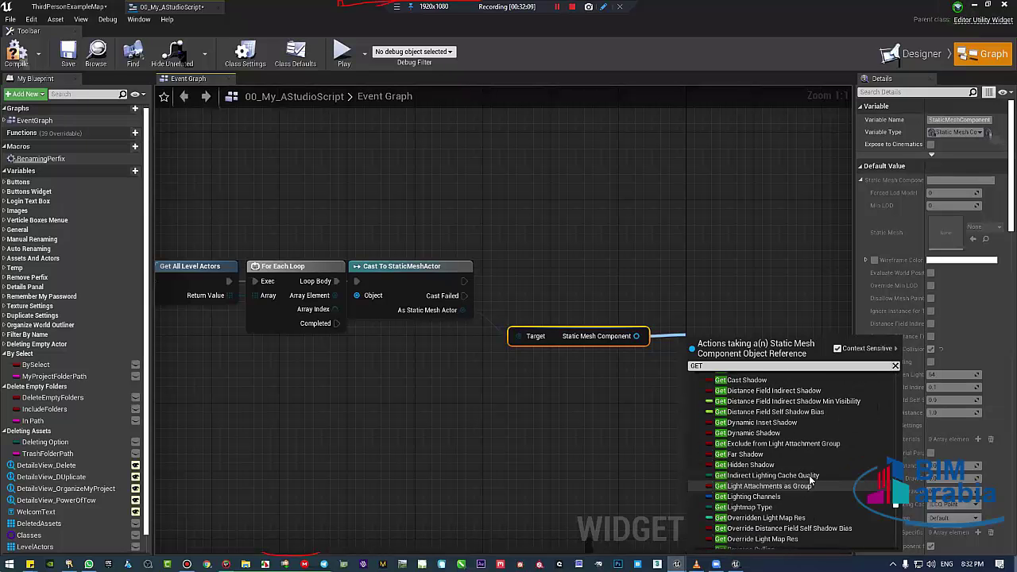
pyautogui.scroll(5, 810, 479)
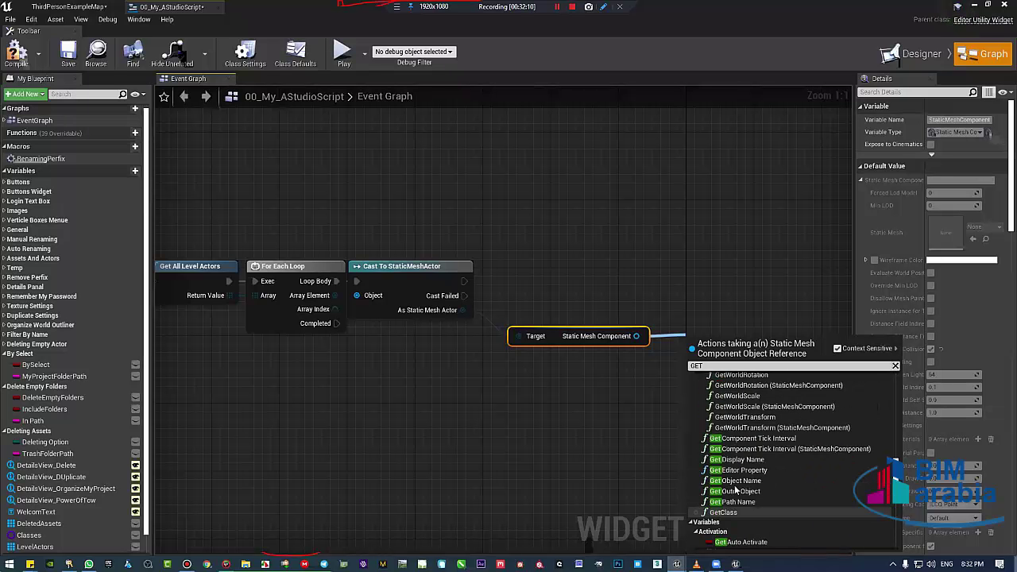
pyautogui.scroll(5, 779, 471)
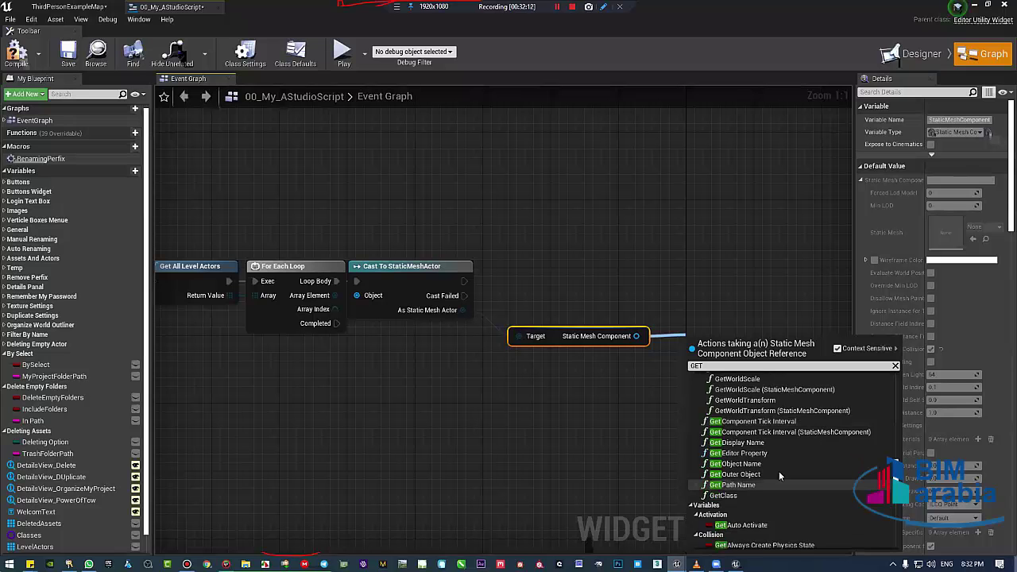
pyautogui.scroll(5, 779, 469)
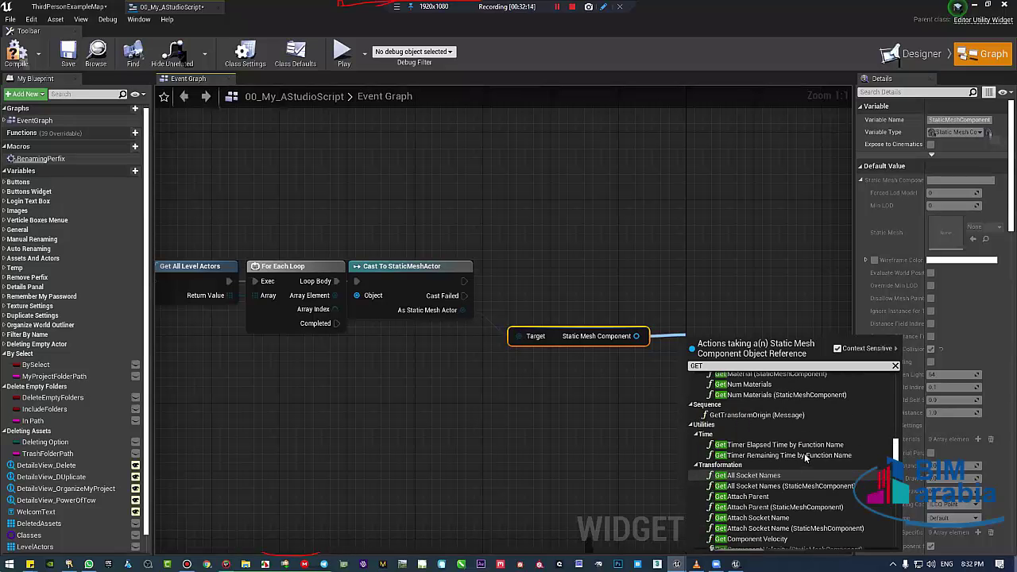
pyautogui.scroll(5, 805, 453)
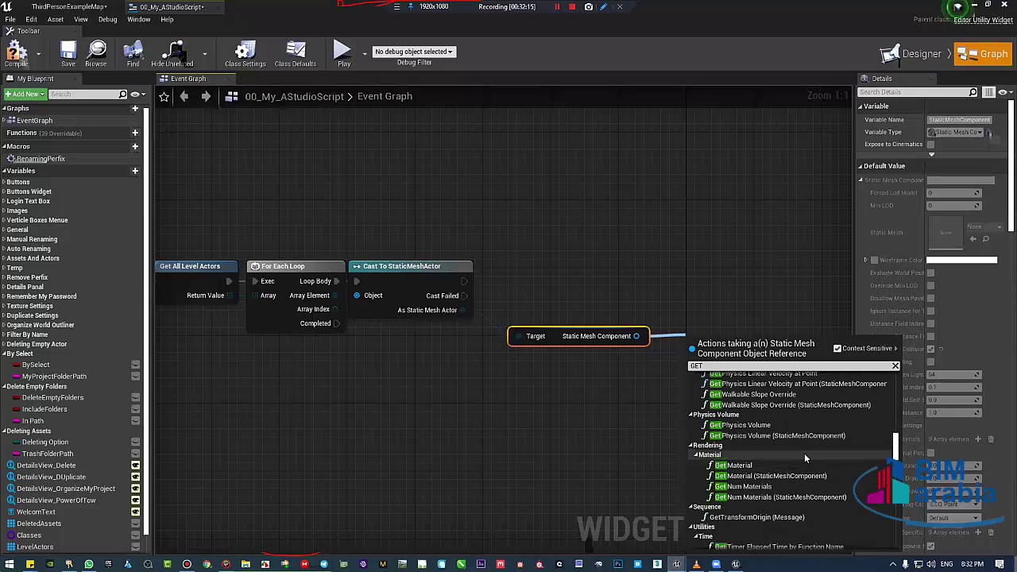
pyautogui.scroll(5, 805, 450)
pyautogui.scroll(5, 734, 367)
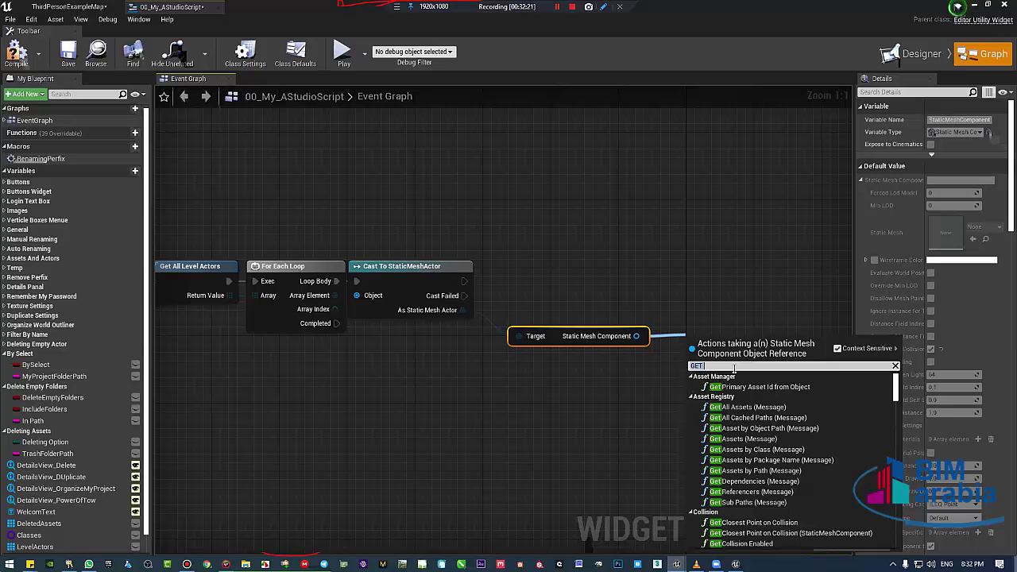
pyautogui.write('STATICMESH')
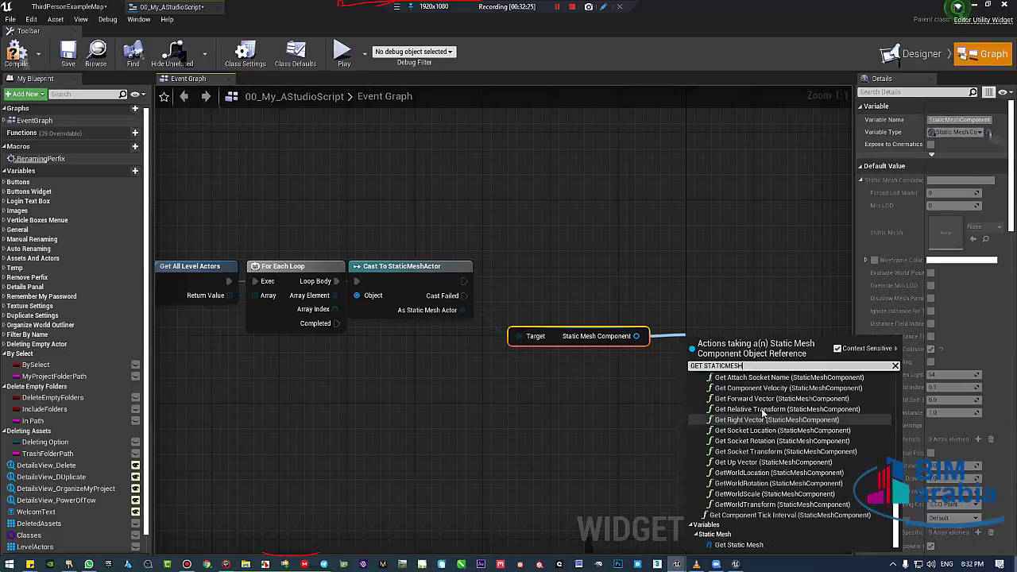
pyautogui.click(755, 548)
# - Nudge the Get Static Mesh node up, recentre the graph and drag from its output
pyautogui.moveTo(732, 345); pyautogui.dragTo(740, 311)
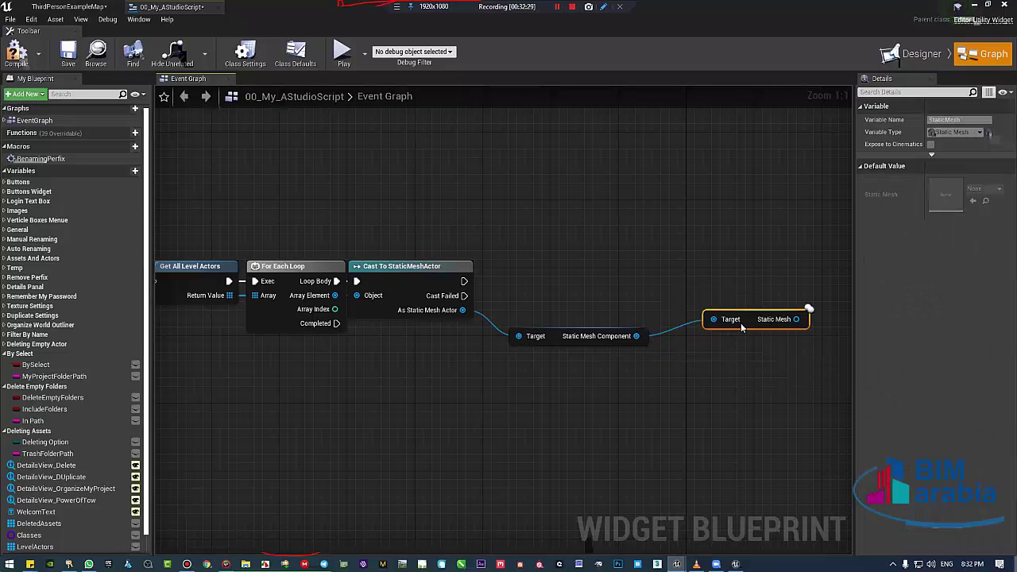
pyautogui.moveTo(649, 354); pyautogui.dragTo(510, 396, button='right')
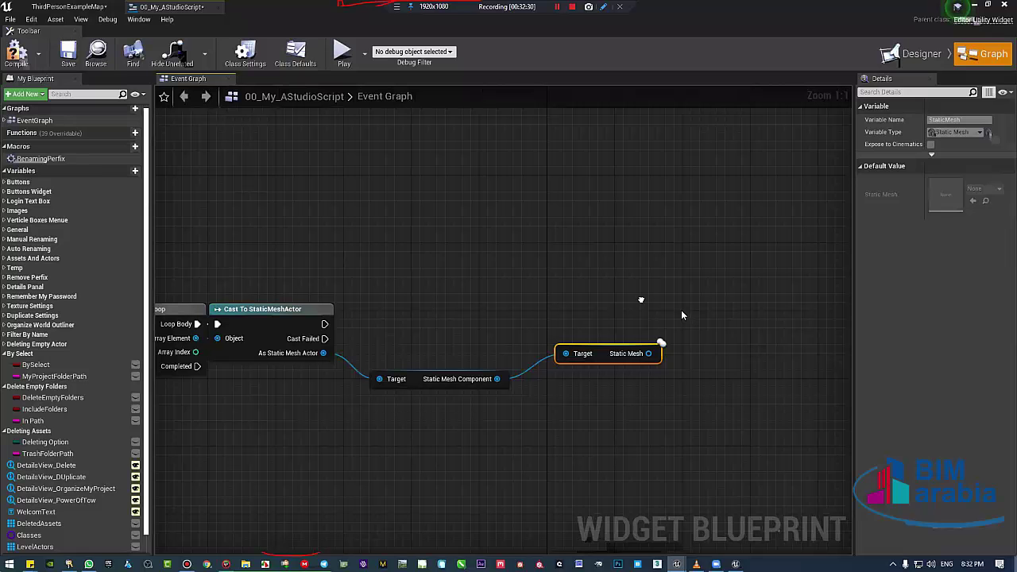
pyautogui.moveTo(648, 354); pyautogui.dragTo(697, 305)
# - Attach an Is Valid check node to the Static Mesh output, replacing a wrong first pick
pyautogui.click(725, 364)
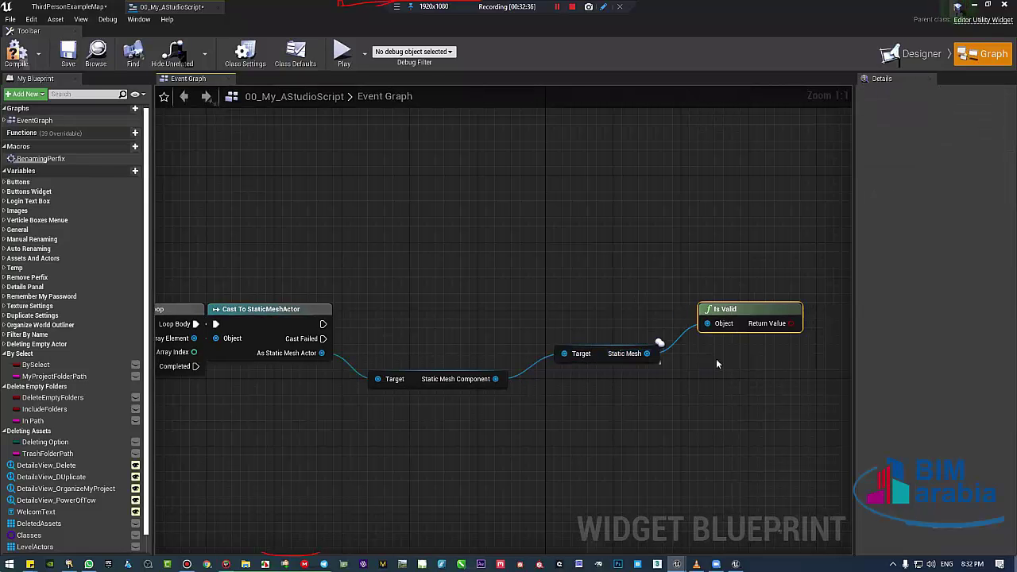
pyautogui.press('Delete')
pyautogui.moveTo(647, 354); pyautogui.dragTo(717, 328)
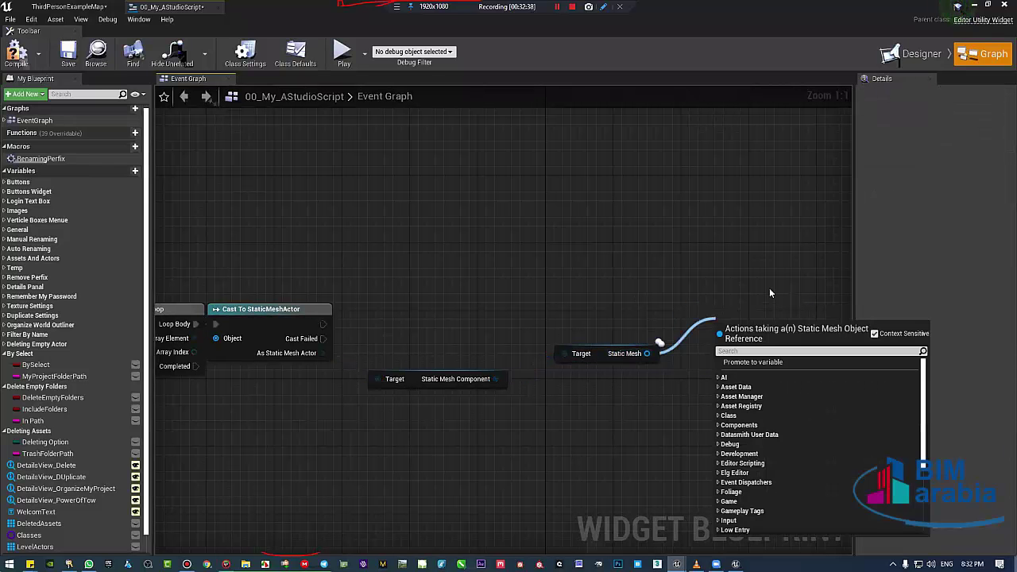
pyautogui.write('ISVALI')
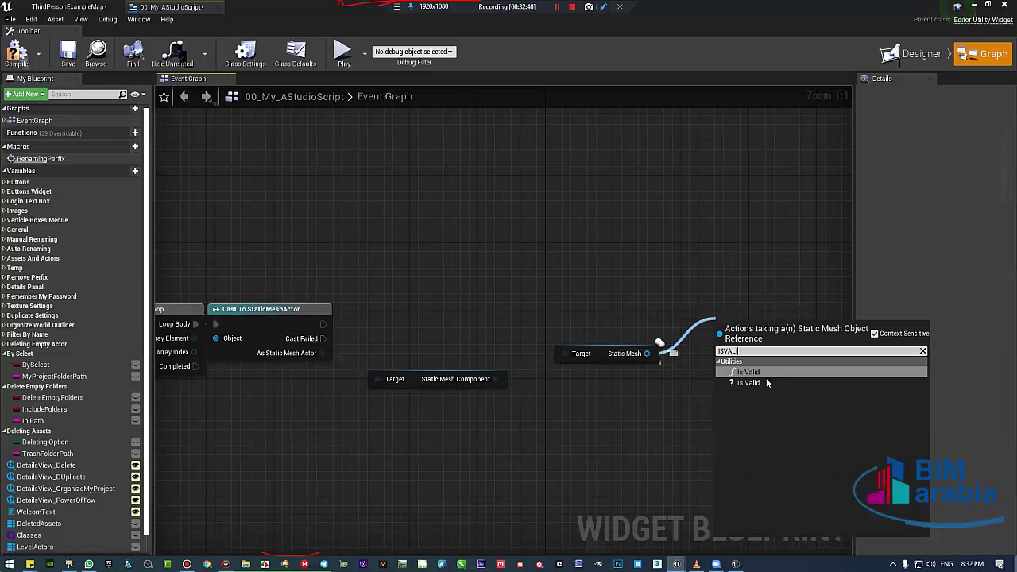
pyautogui.click(766, 382)
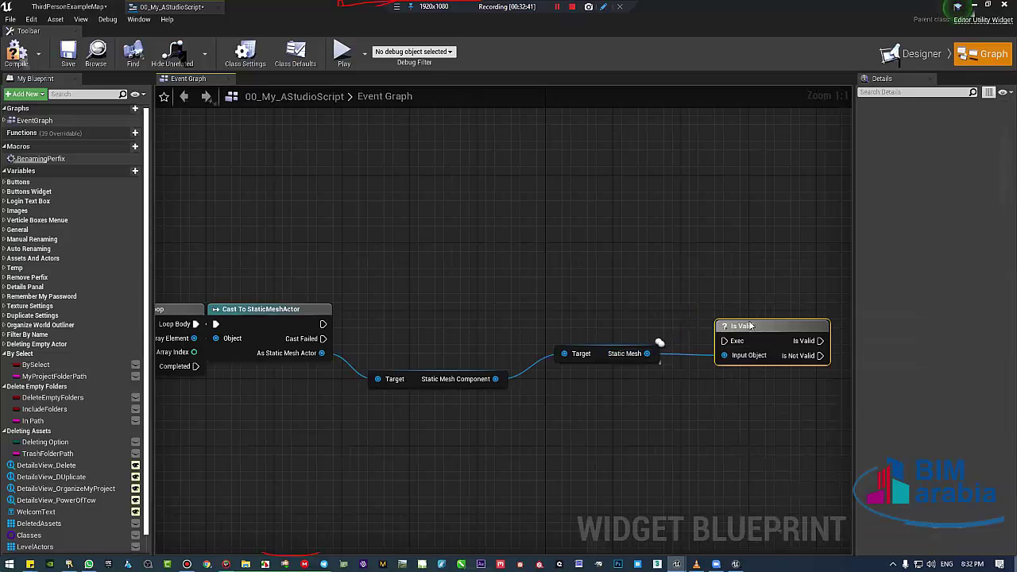
# - Rearrange the Static Mesh getter and Is Valid nodes to tidy the wiring
pyautogui.moveTo(338, 344); pyautogui.dragTo(424, 331, button='right')
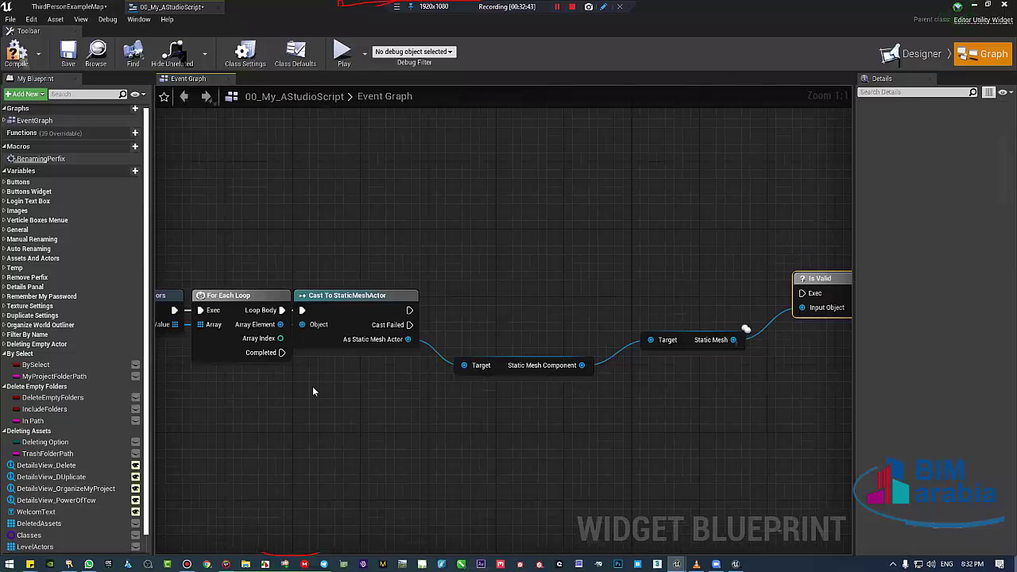
pyautogui.moveTo(362, 246)
pyautogui.mouseDown()
pyautogui.moveTo(353, 438)
pyautogui.moveTo(364, 444)
pyautogui.mouseUp()
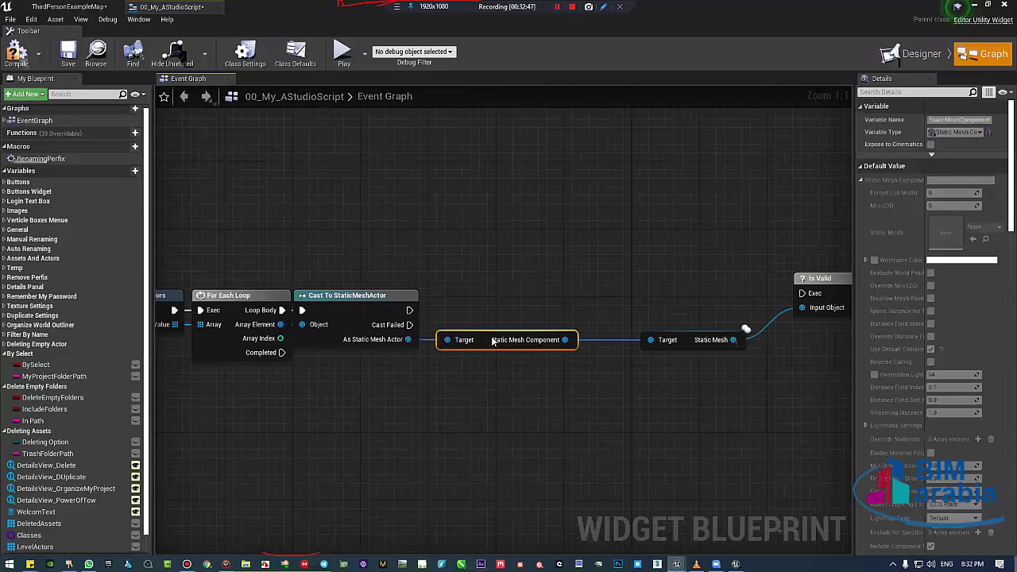
pyautogui.moveTo(496, 366); pyautogui.dragTo(479, 383)
pyautogui.moveTo(704, 341)
pyautogui.mouseDown()
pyautogui.moveTo(688, 272)
pyautogui.moveTo(748, 315)
pyautogui.moveTo(668, 407)
pyautogui.mouseUp()
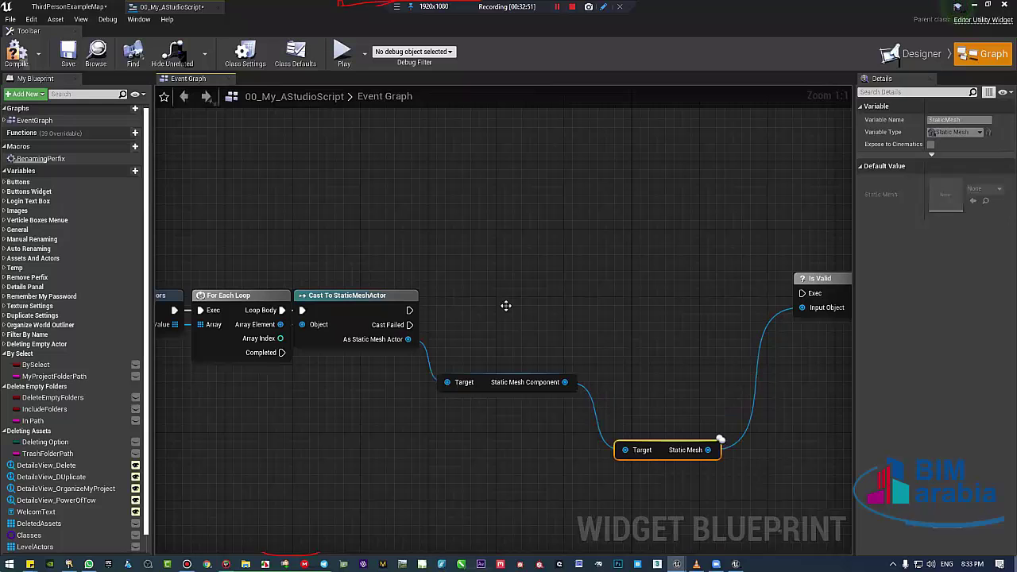
# - In the level, focus the empty static mesh actor and nudge it along X
pyautogui.hotkey('ctrl', 'Tab')
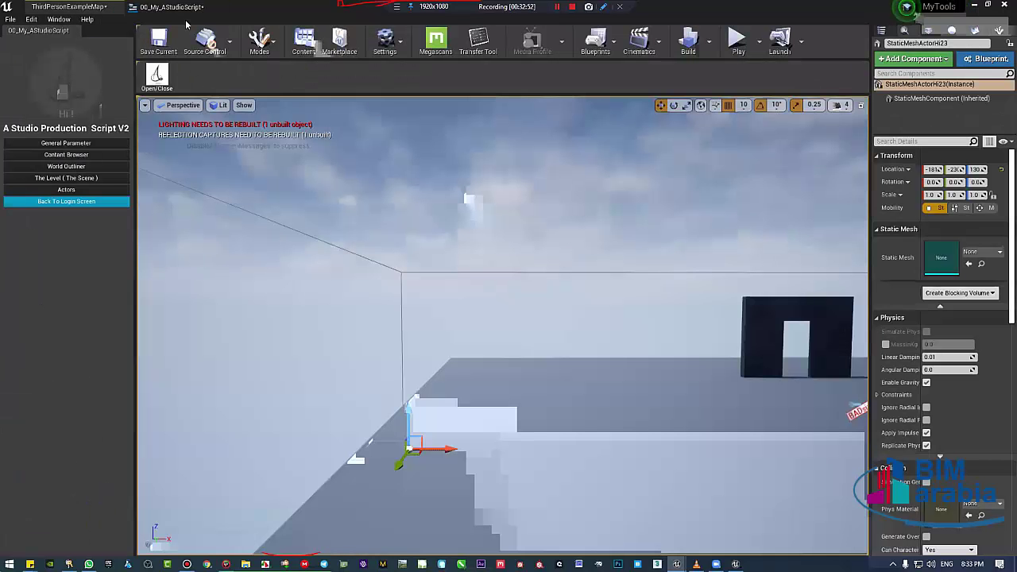
pyautogui.press('f')
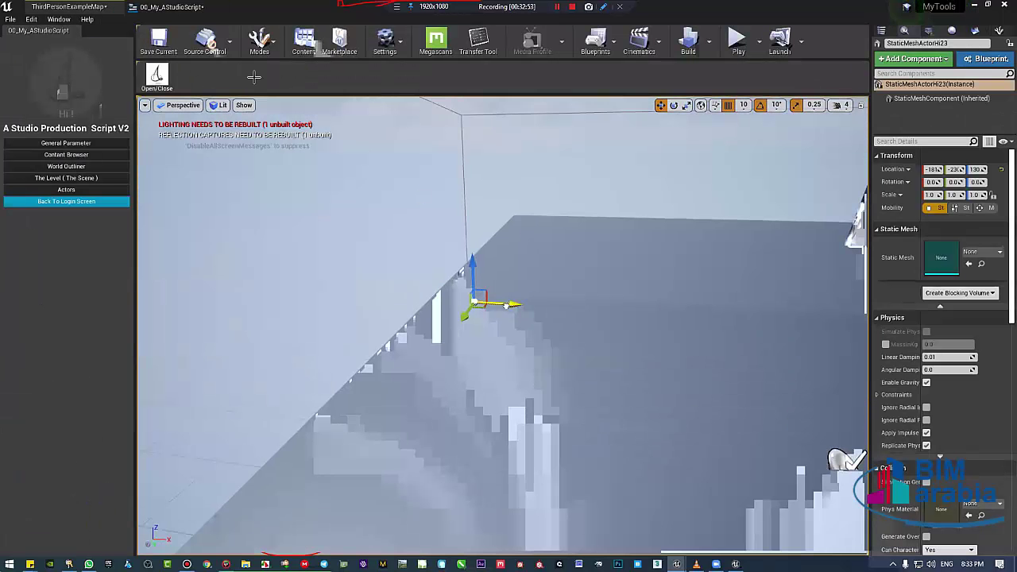
pyautogui.moveTo(508, 304)
pyautogui.mouseDown()
pyautogui.moveTo(613, 303)
pyautogui.moveTo(609, 286)
pyautogui.mouseUp()
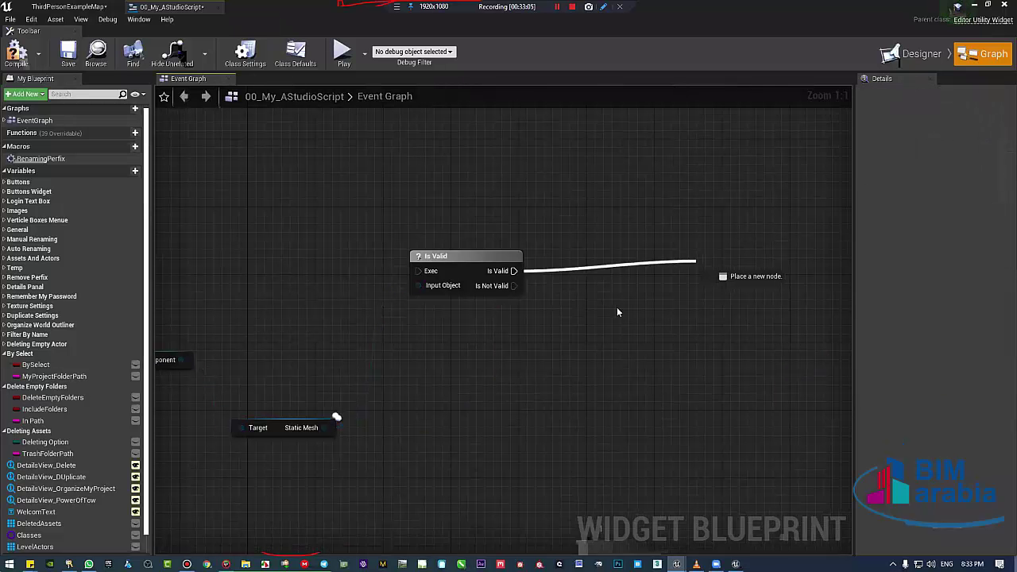
# - Add a Destroy Actor node wired from the Is Not Valid output
pyautogui.moveTo(513, 285); pyautogui.dragTo(660, 292)
pyautogui.write('DEST')
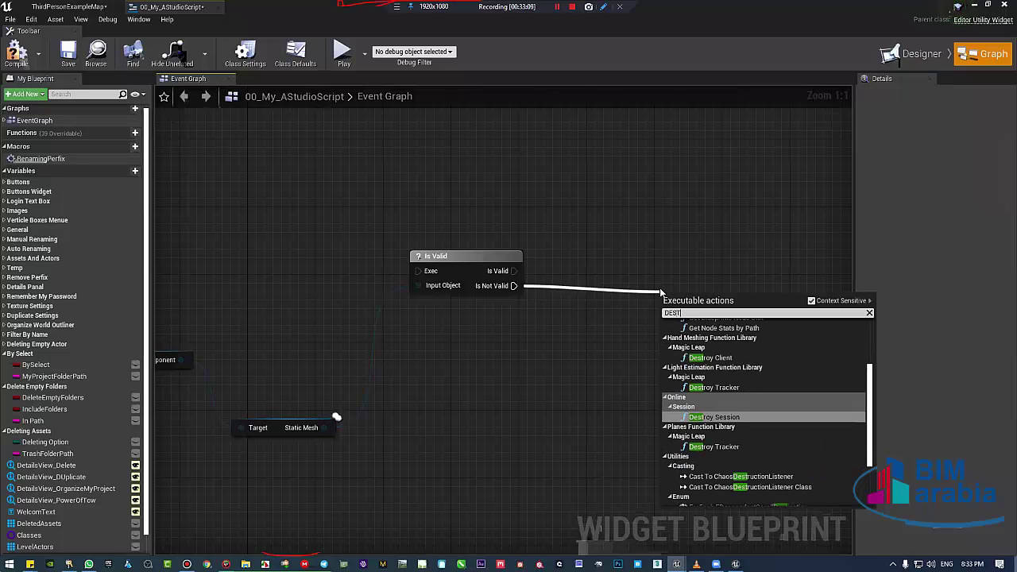
pyautogui.scroll(-2, 736, 407)
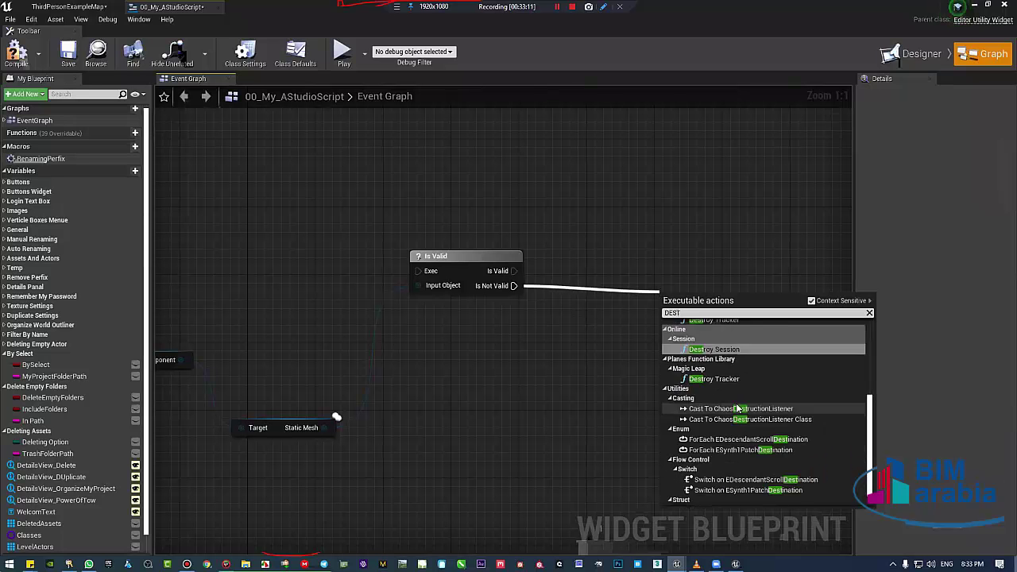
pyautogui.scroll(2, 737, 407)
pyautogui.press('BackSpace')
pyautogui.press('BackSpace')
pyautogui.press('BackSpace')
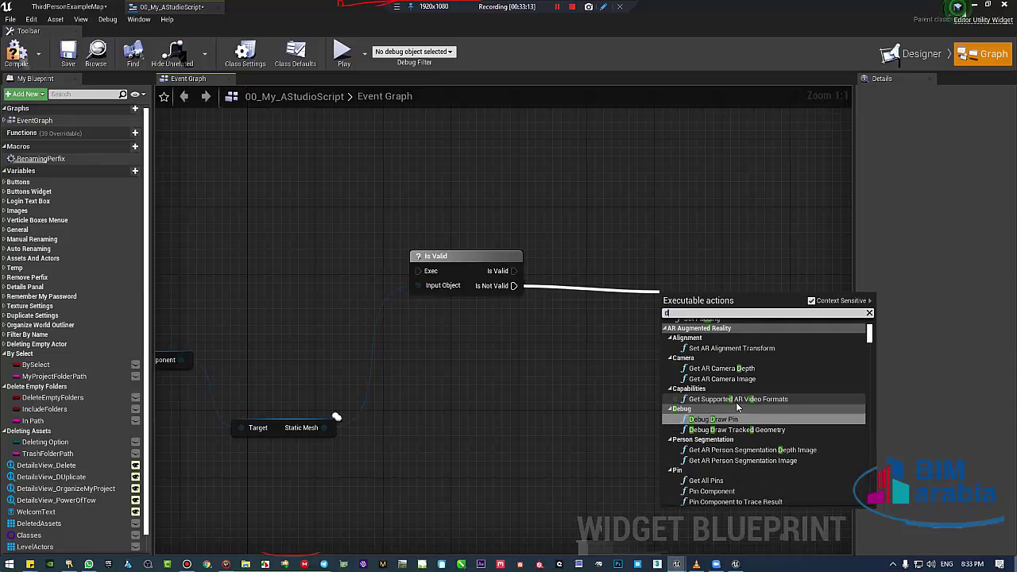
pyautogui.write('destroy ac')
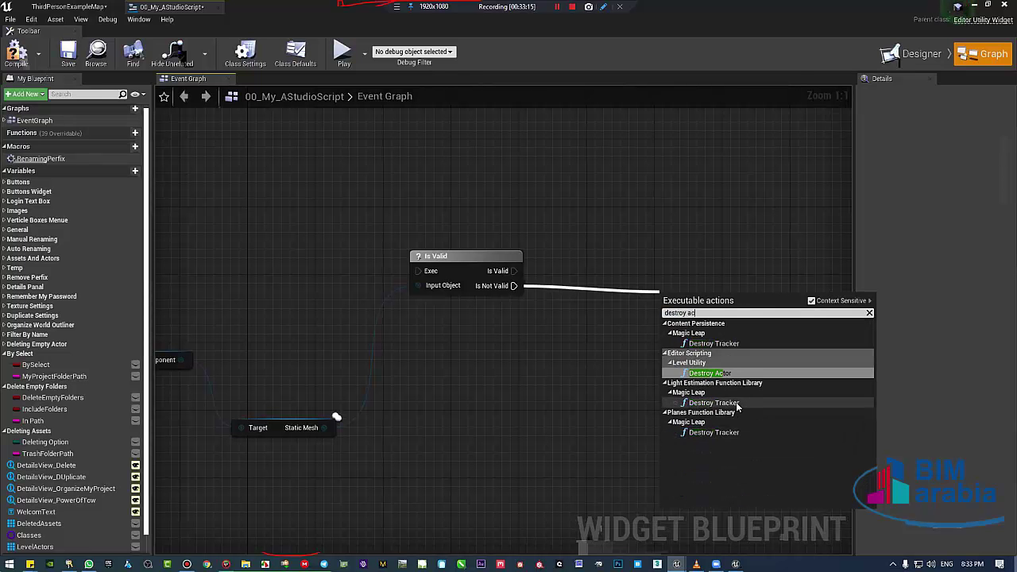
pyautogui.click(719, 373)
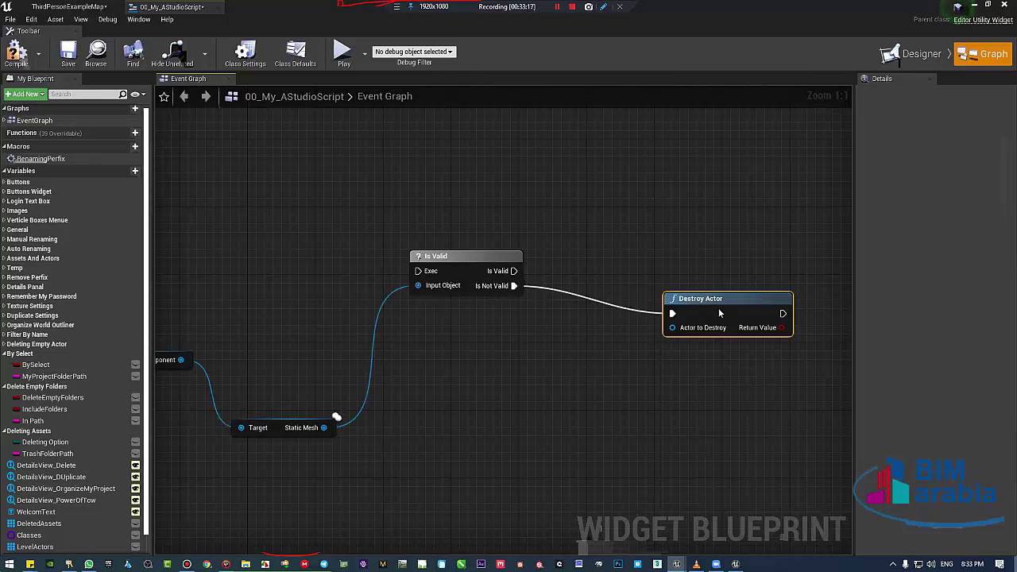
# - Move the Destroy Actor node up and pan the graph to reveal the whole Cast node
pyautogui.moveTo(701, 305); pyautogui.dragTo(710, 280)
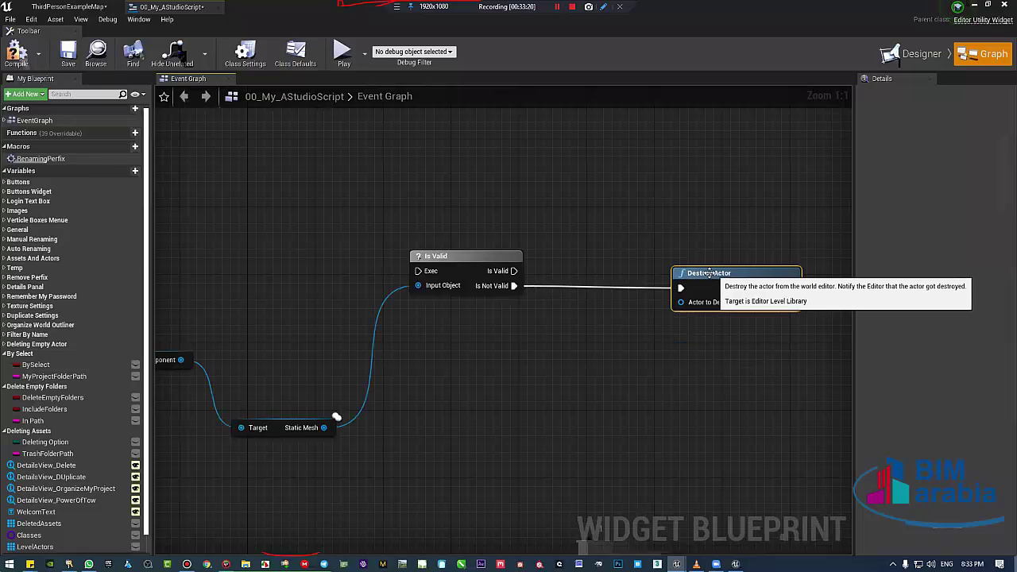
pyautogui.moveTo(710, 280); pyautogui.dragTo(779, 286, button='right')
pyautogui.moveTo(279, 234); pyautogui.dragTo(419, 214, button='right')
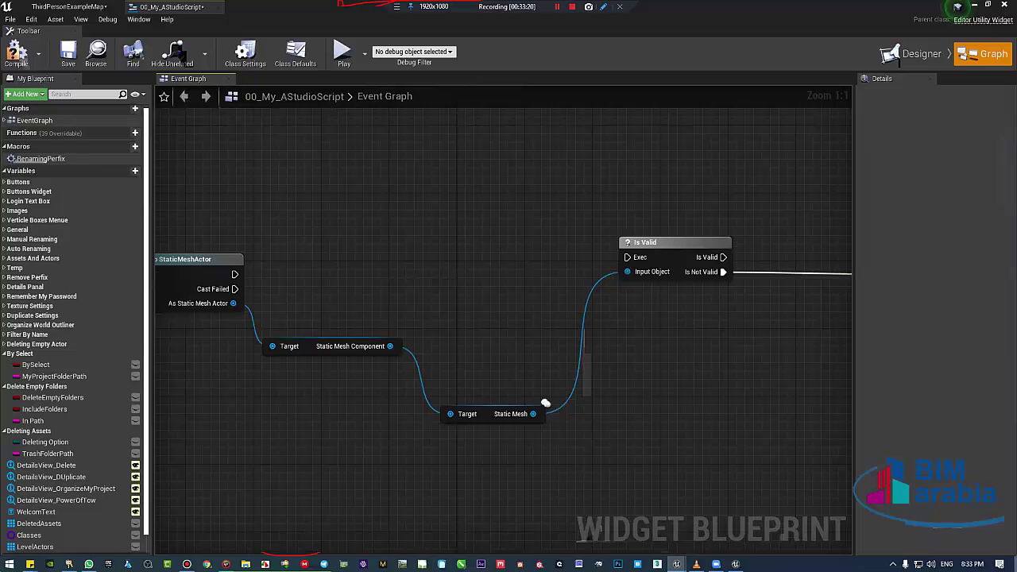
pyautogui.moveTo(546, 403)
pyautogui.mouseDown(button='right')
pyautogui.moveTo(645, 371)
pyautogui.moveTo(748, 369)
pyautogui.mouseUp(button='right')
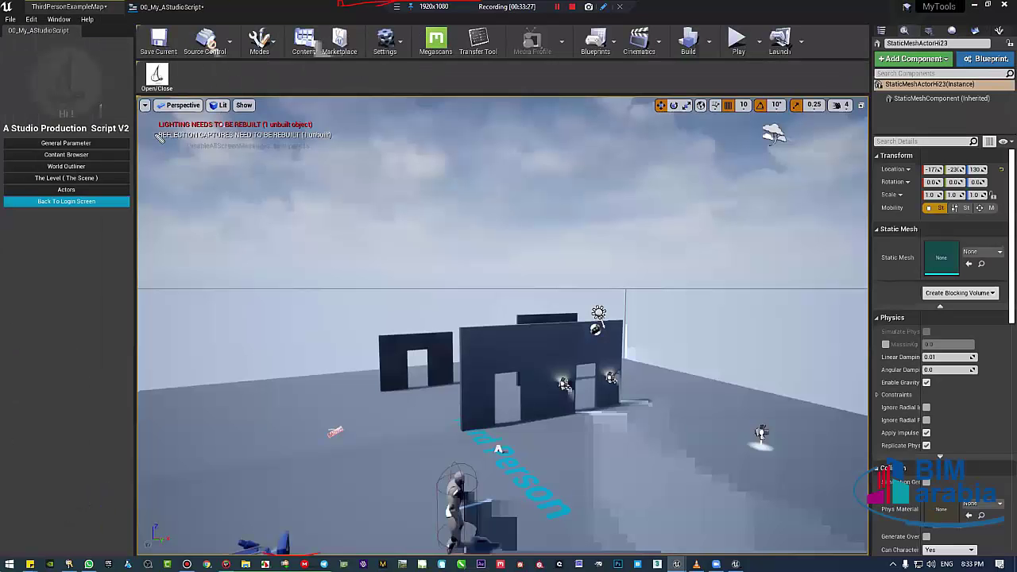
pyautogui.moveTo(160, 140); pyautogui.dragTo(201, 78)
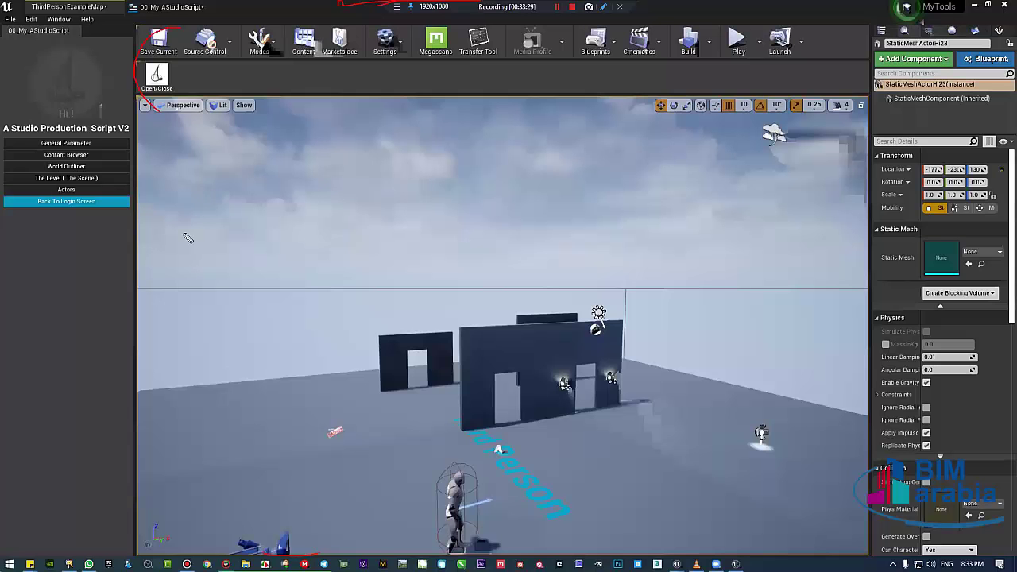
pyautogui.moveTo(178, 234)
pyautogui.mouseDown()
pyautogui.moveTo(211, 203)
pyautogui.moveTo(205, 186)
pyautogui.mouseUp()
pyautogui.moveTo(254, 164); pyautogui.dragTo(227, 204)
pyautogui.moveTo(271, 121); pyautogui.dragTo(311, 175)
pyautogui.moveTo(228, 145); pyautogui.dragTo(300, 120)
pyautogui.moveTo(356, 175); pyautogui.dragTo(238, 119)
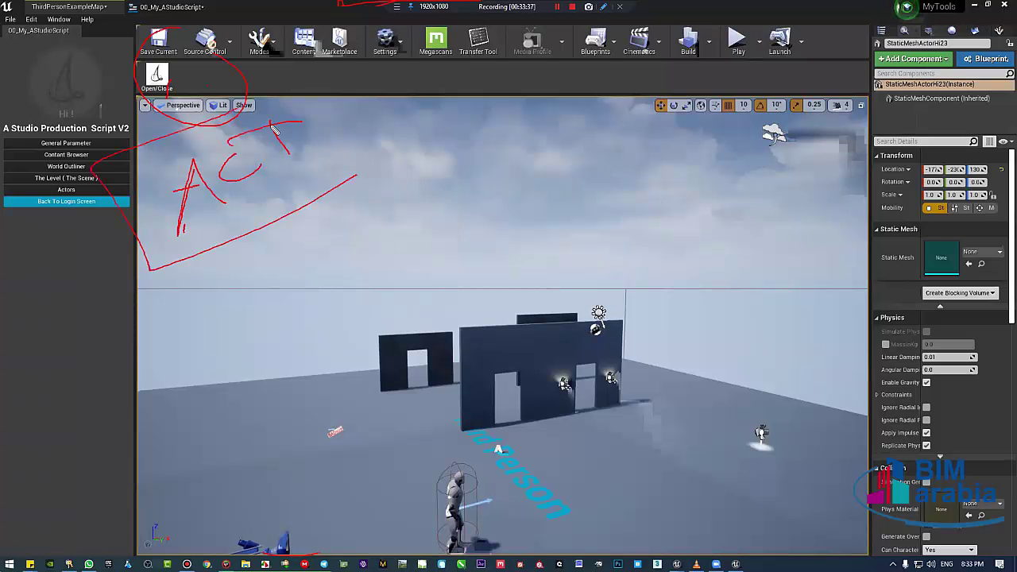
pyautogui.moveTo(256, 244); pyautogui.dragTo(287, 294)
pyautogui.moveTo(291, 256)
pyautogui.mouseDown()
pyautogui.moveTo(288, 294)
pyautogui.moveTo(238, 338)
pyautogui.moveTo(340, 322)
pyautogui.moveTo(325, 389)
pyautogui.moveTo(344, 409)
pyautogui.mouseUp()
pyautogui.moveTo(334, 429); pyautogui.dragTo(374, 463)
pyautogui.moveTo(284, 396); pyautogui.dragTo(406, 393)
pyautogui.moveTo(401, 405); pyautogui.dragTo(426, 433)
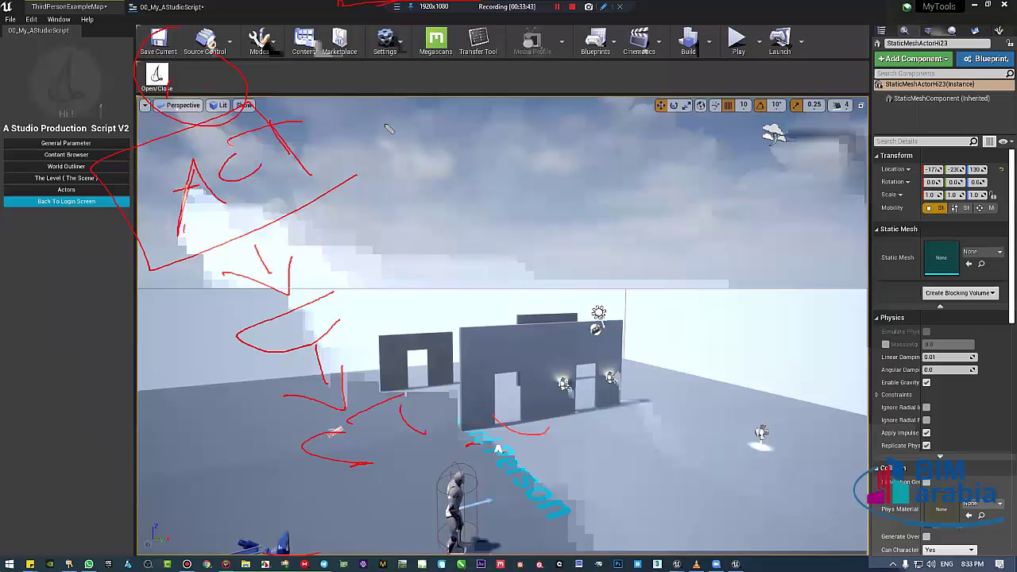
pyautogui.moveTo(492, 417); pyautogui.dragTo(548, 433)
pyautogui.moveTo(377, 105); pyautogui.dragTo(0, 337)
pyautogui.moveTo(266, 2); pyautogui.dragTo(469, 248)
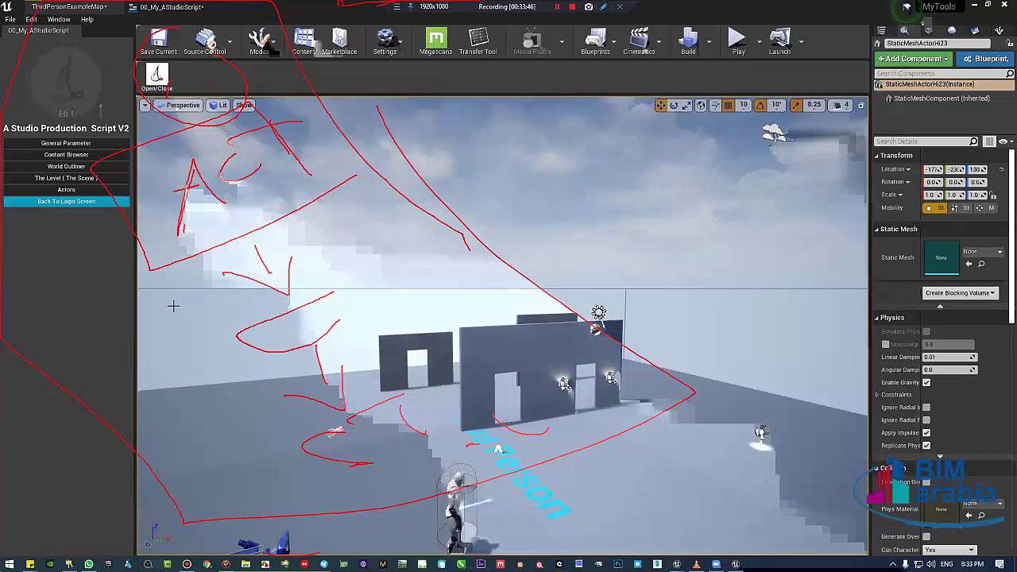
pyautogui.press('e')
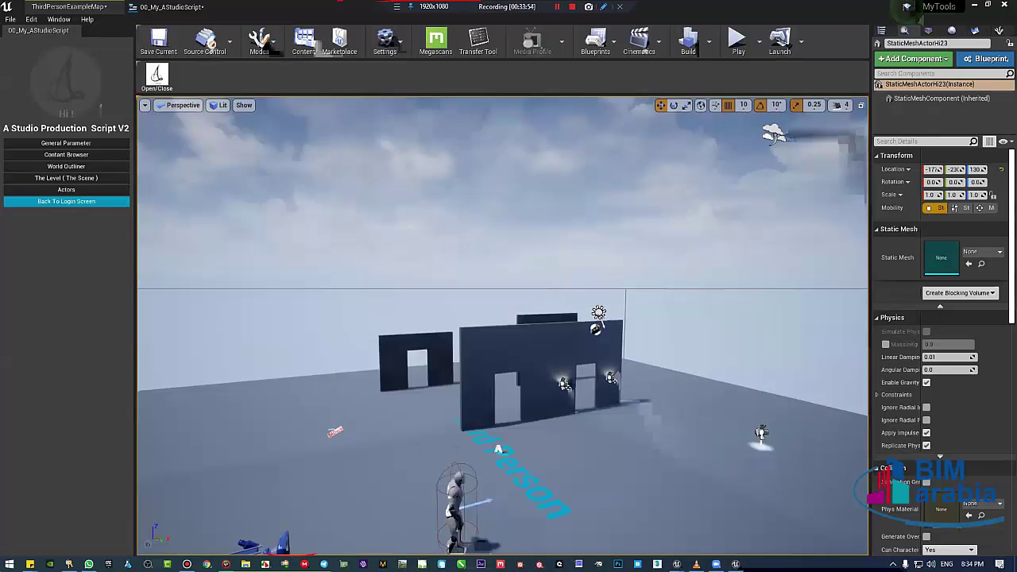
# - Tilt the level view down and select the Plane actor over the pool
pyautogui.moveTo(710, 552); pyautogui.dragTo(709, 571, button='right')
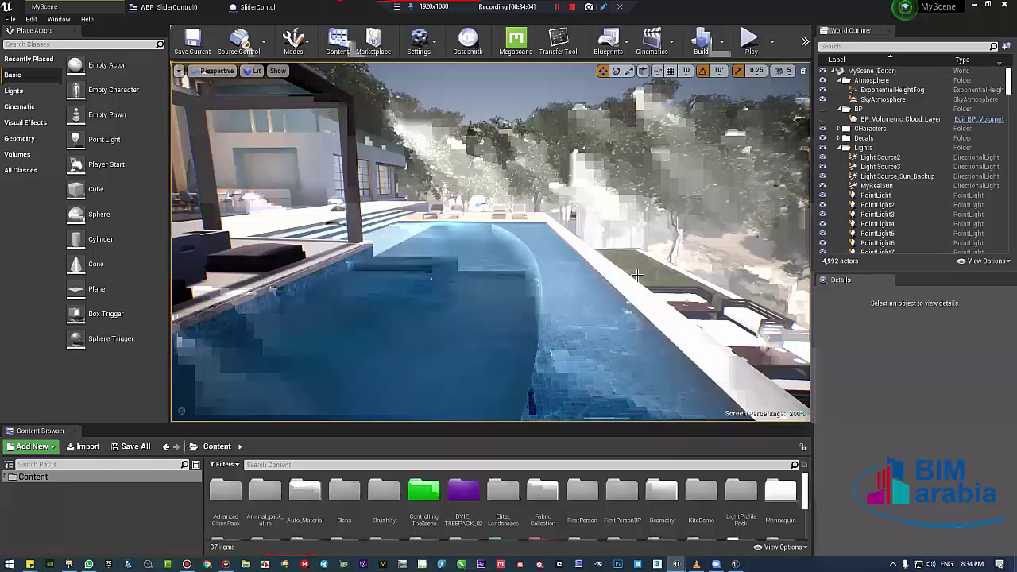
pyautogui.click(400, 204)
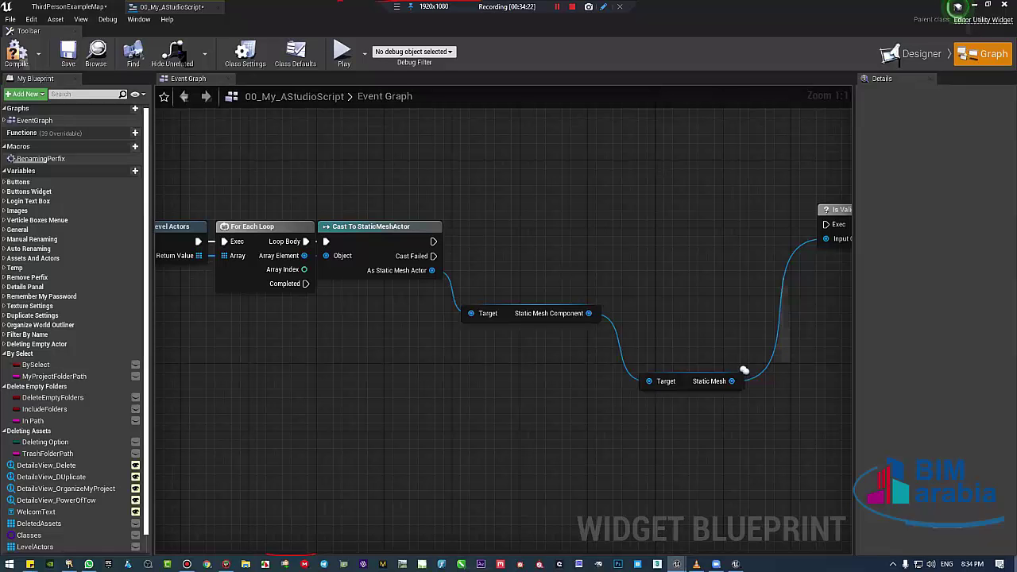
# - Zoom out of the 00_My_AStudioScript Event Graph
pyautogui.scroll(-6, 495, 236)
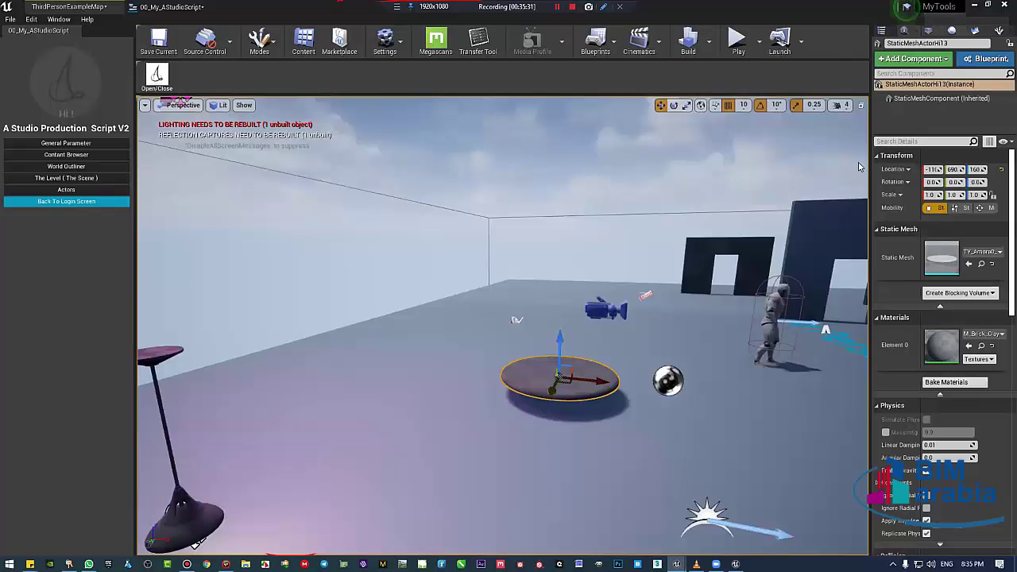
# - Widen the Details panel and, via the World Outliner, frame the view on PointLightHi25
pyautogui.moveTo(872, 196); pyautogui.dragTo(821, 196)
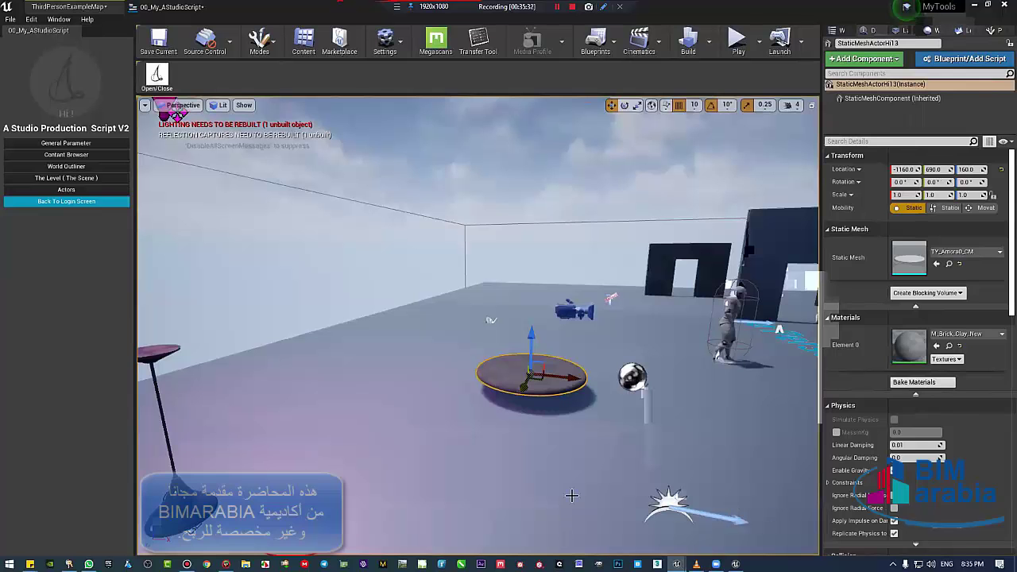
pyautogui.click(838, 30)
pyautogui.click(890, 119)
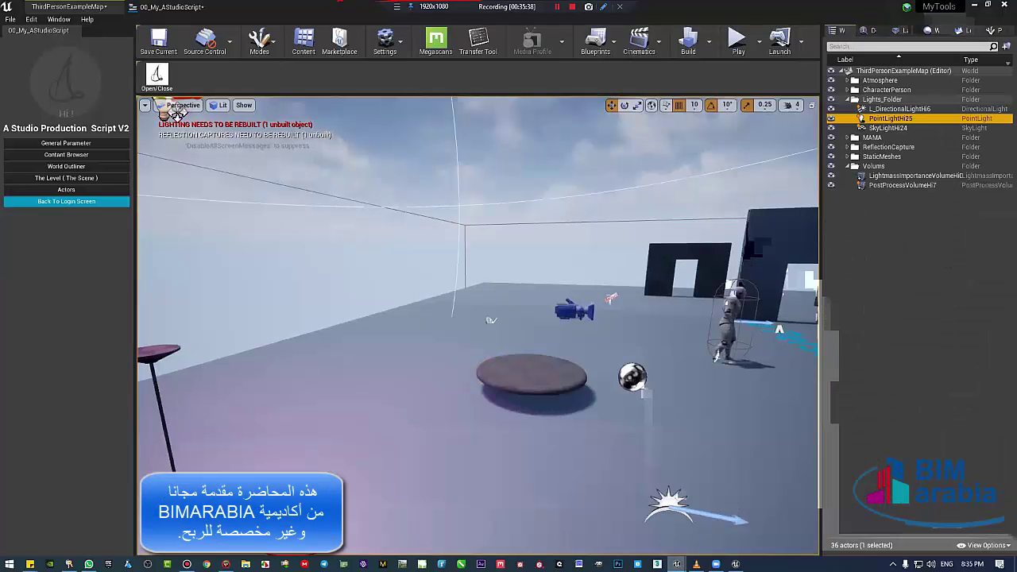
pyautogui.moveTo(677, 564)
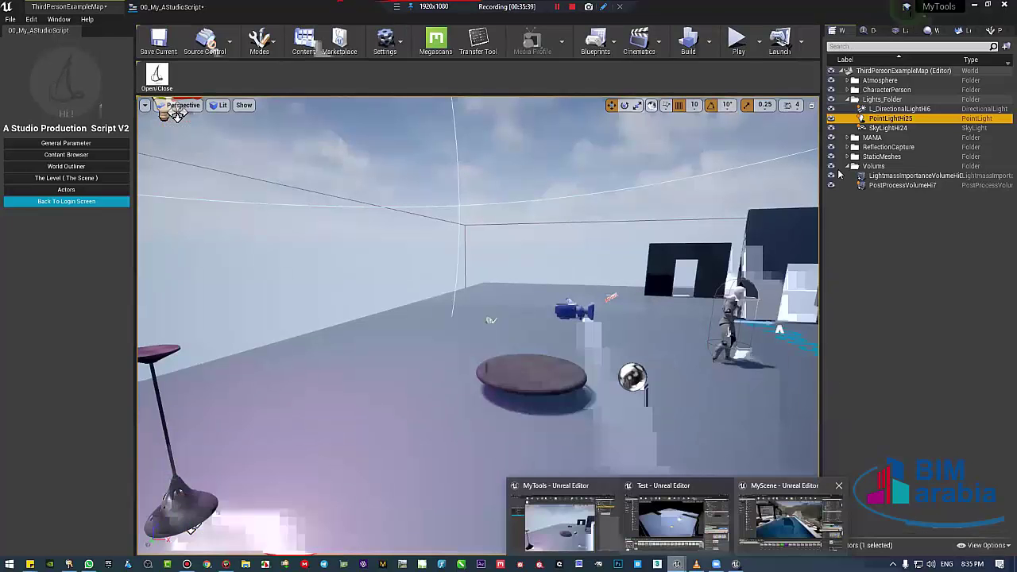
pyautogui.press('f')
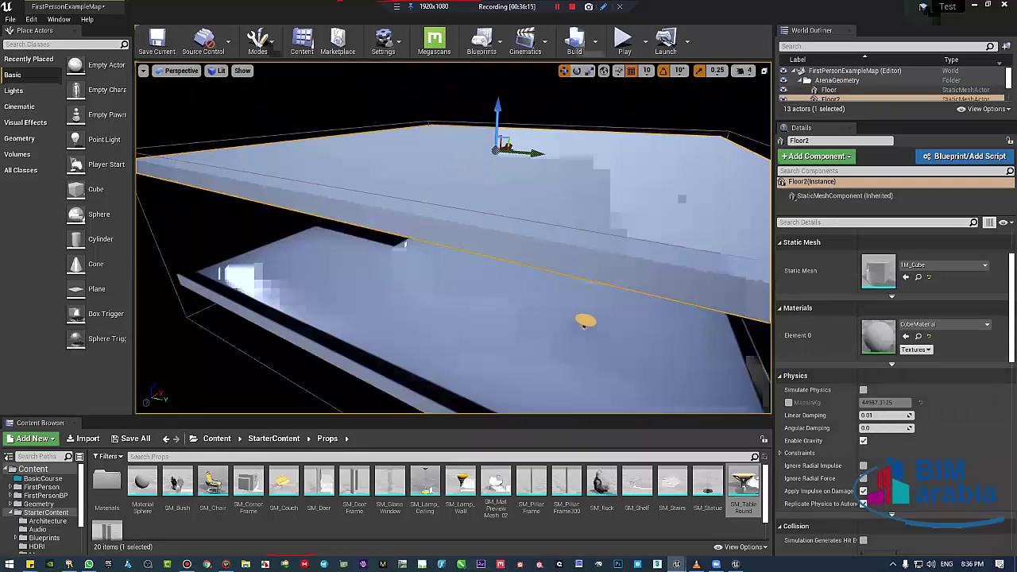
# - Select Floor2, clear its cube static mesh and assign FirstPersonProjectileMesh instead
pyautogui.scroll(-3, 482, 119)
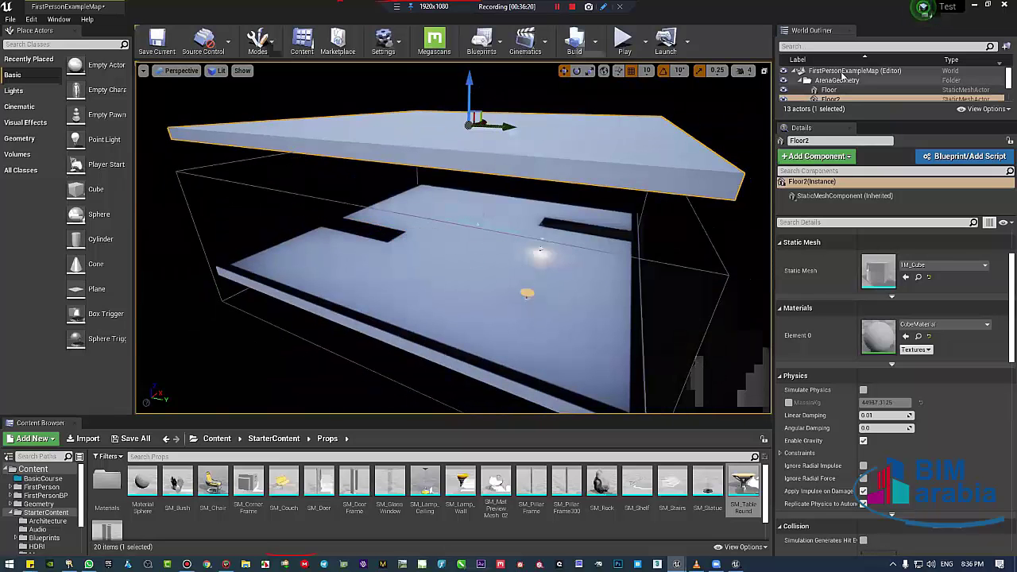
pyautogui.scroll(-2, 843, 76)
pyautogui.scroll(1, 843, 106)
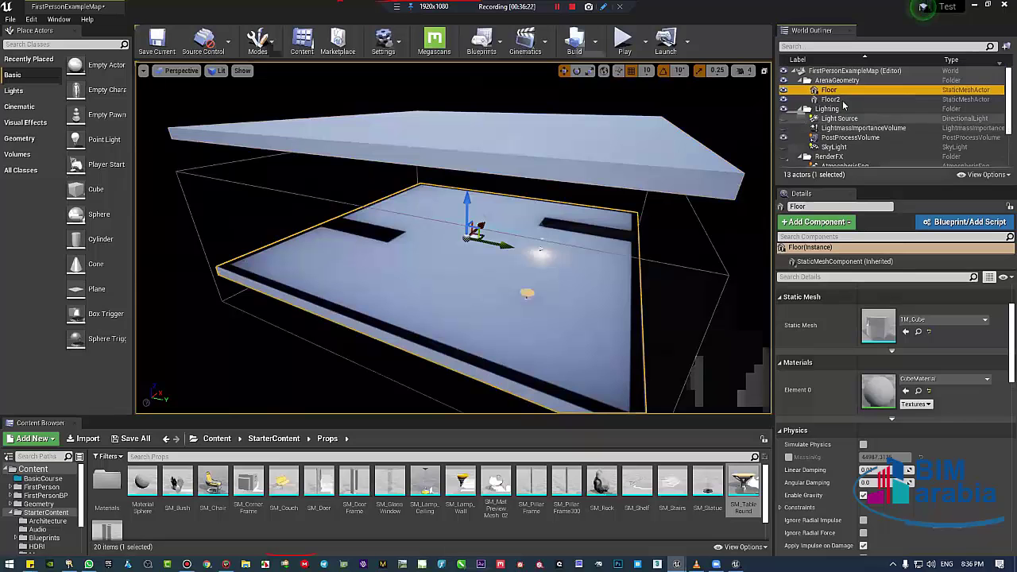
pyautogui.click(526, 166)
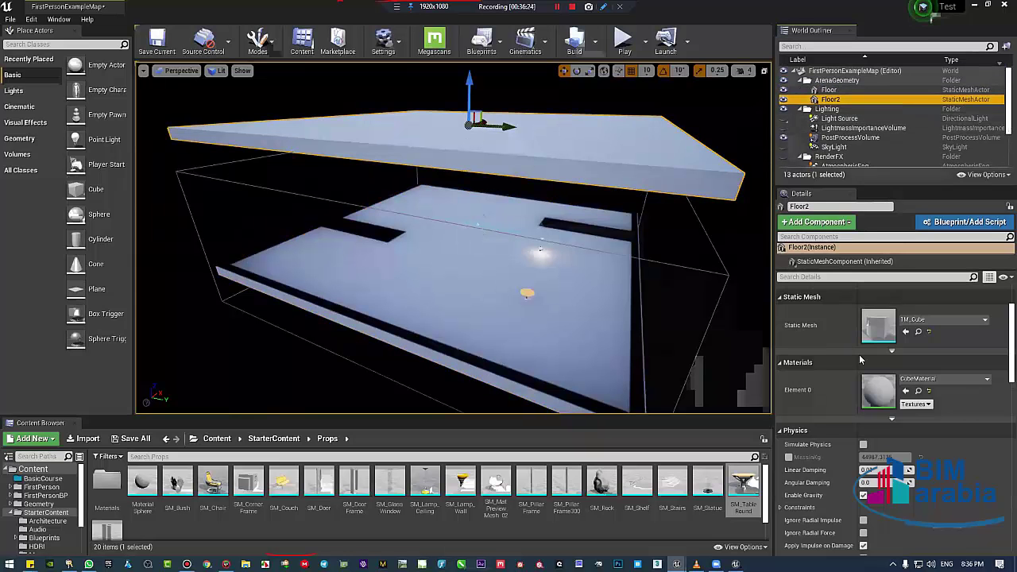
pyautogui.click(931, 333)
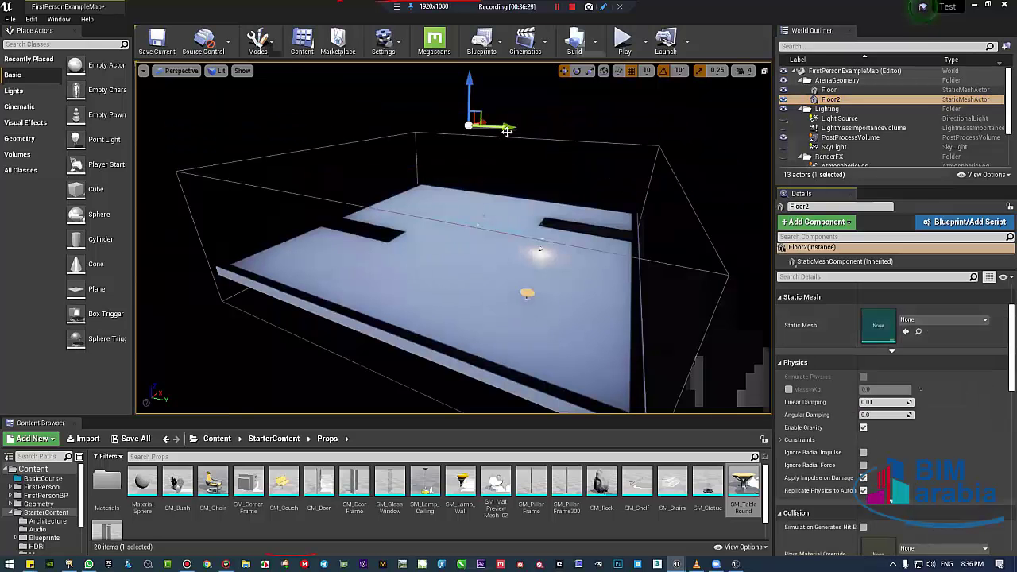
pyautogui.click(938, 322)
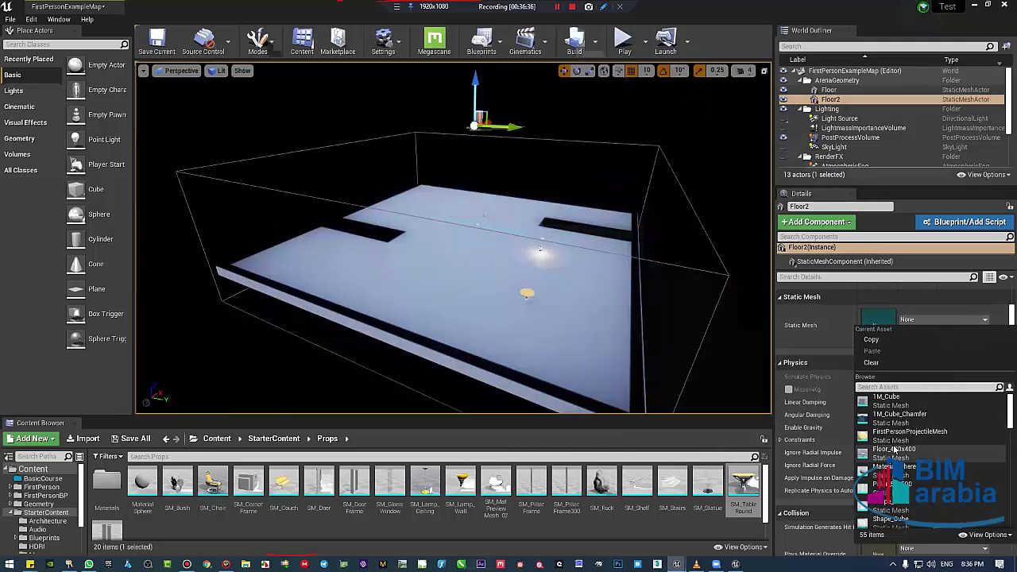
pyautogui.click(901, 438)
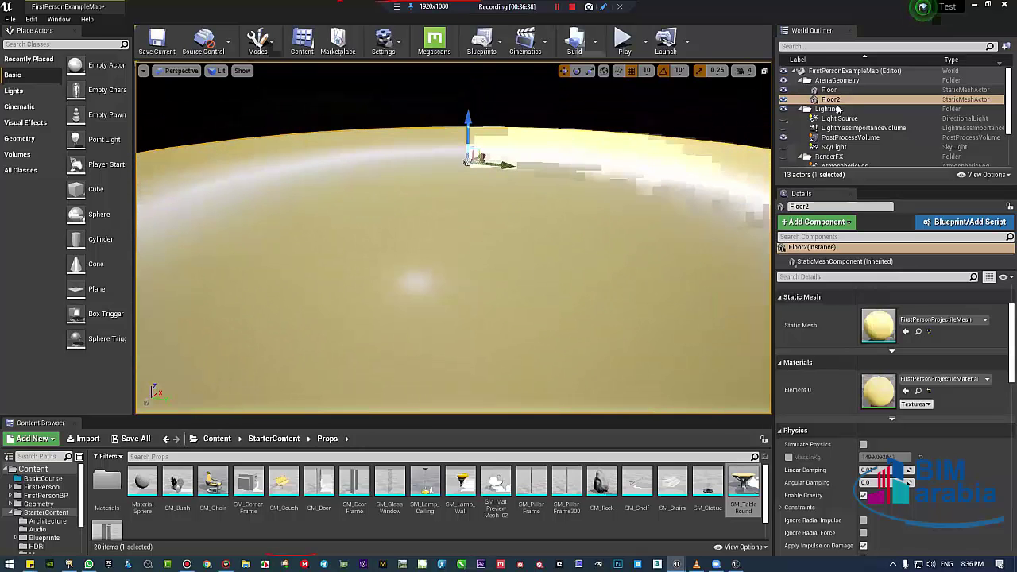
pyautogui.click(942, 320)
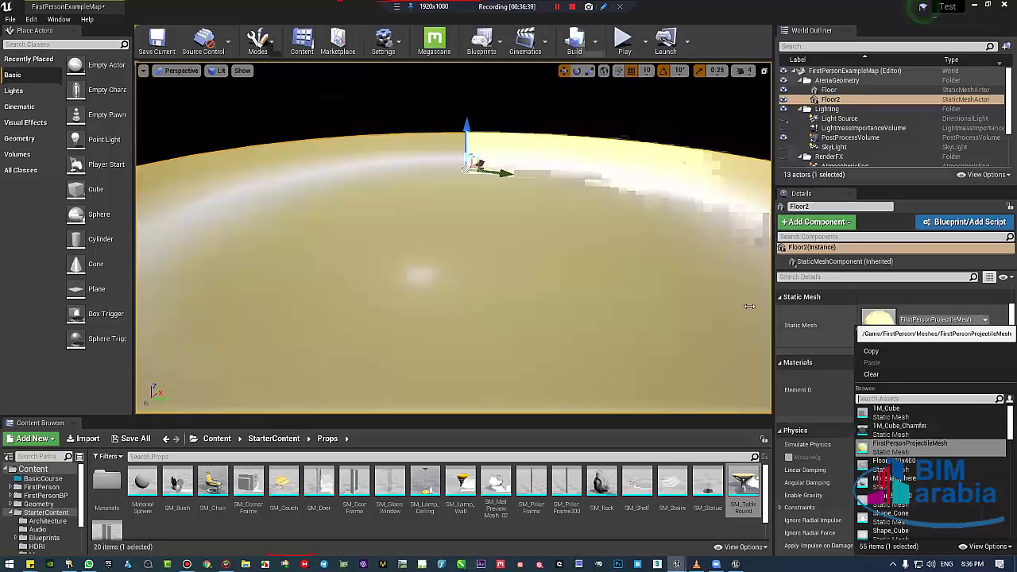
pyautogui.click(858, 290)
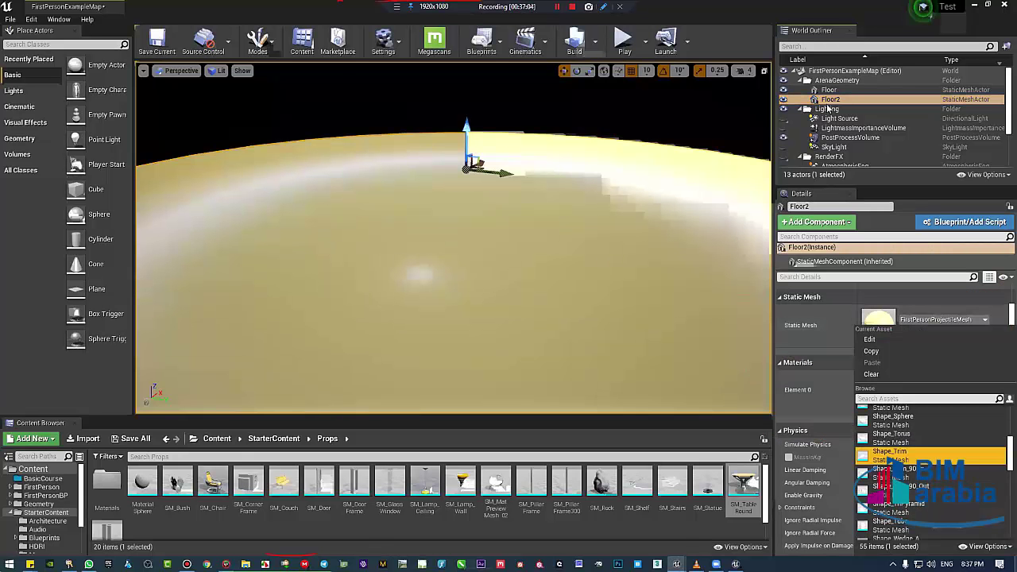
# - Confirm Floor2's new SM_Chair mesh, frame it, and set its scale to 40
pyautogui.press('Return')
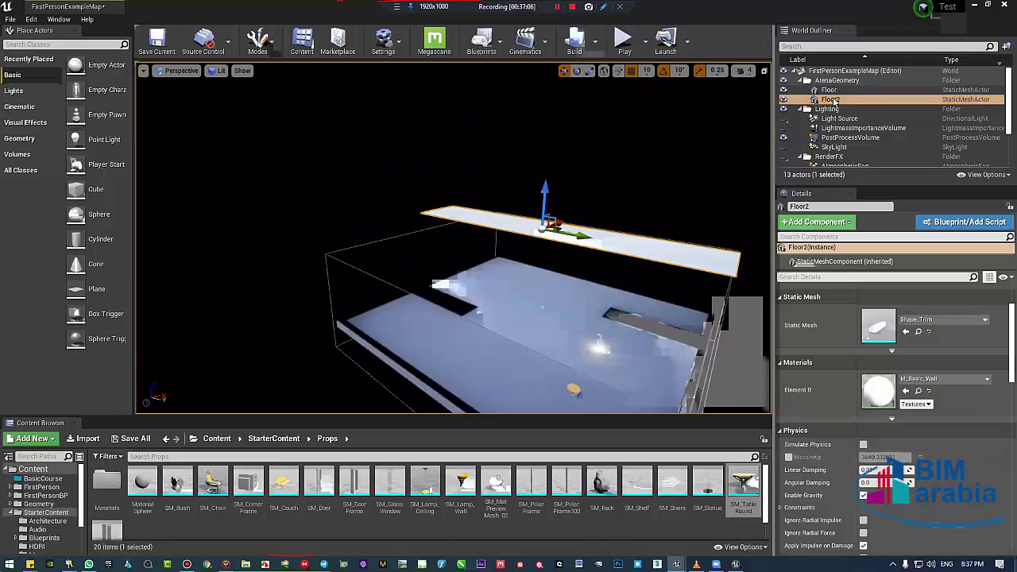
pyautogui.doubleClick(830, 100)
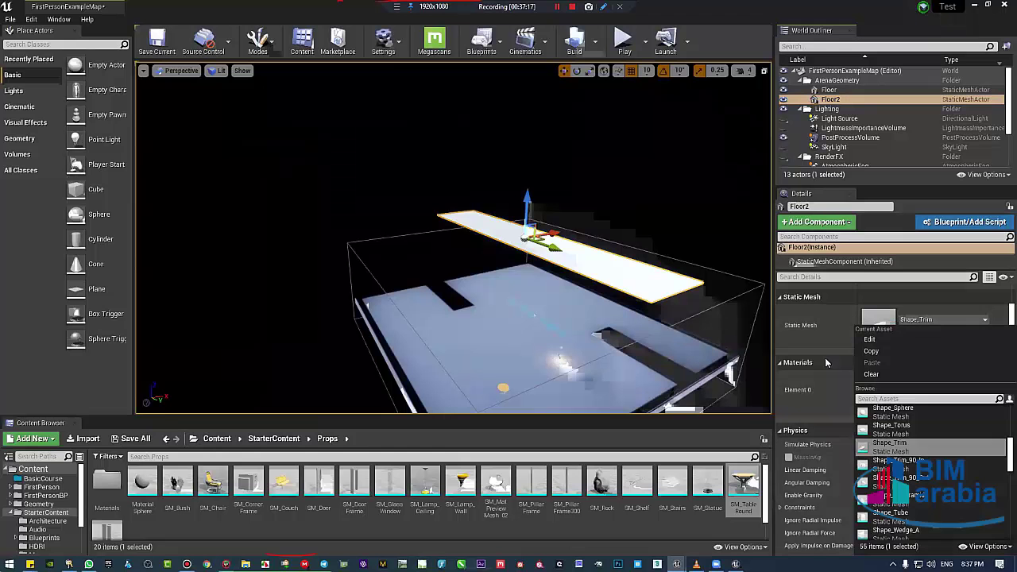
pyautogui.scroll(-2, 930, 468)
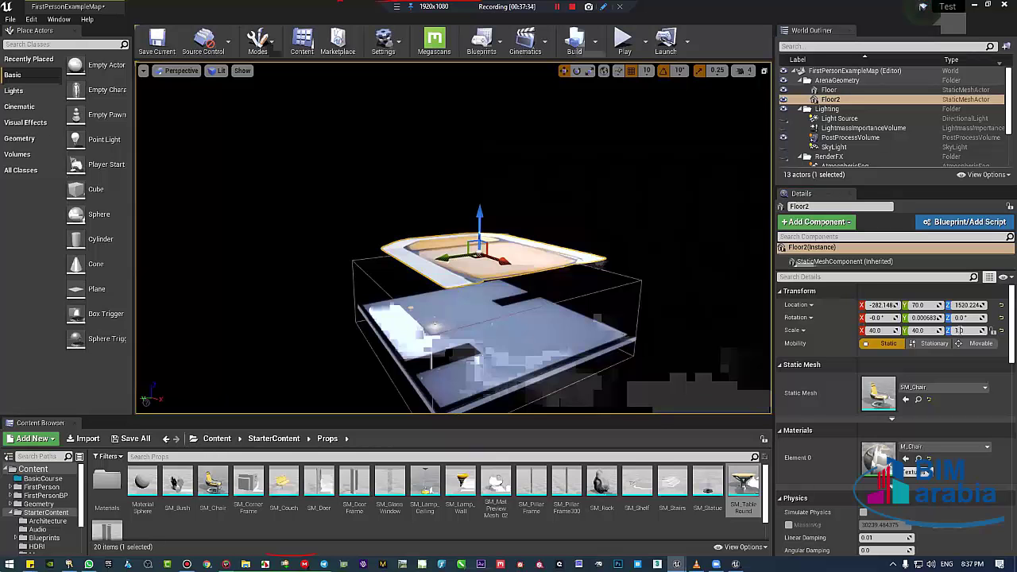
pyautogui.write('40')
pyautogui.press('Return')
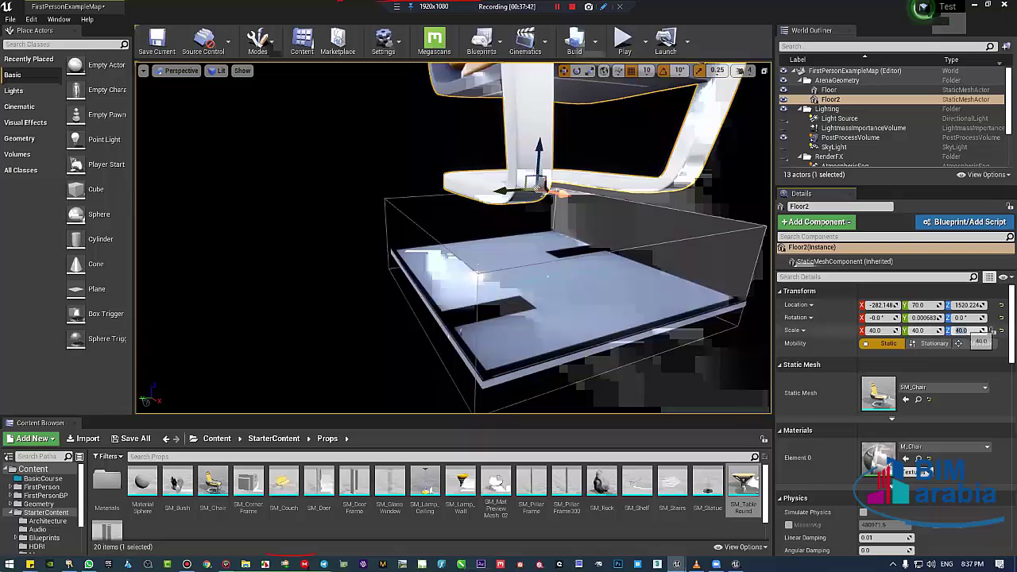
pyautogui.moveTo(572, 229); pyautogui.dragTo(585, 243)
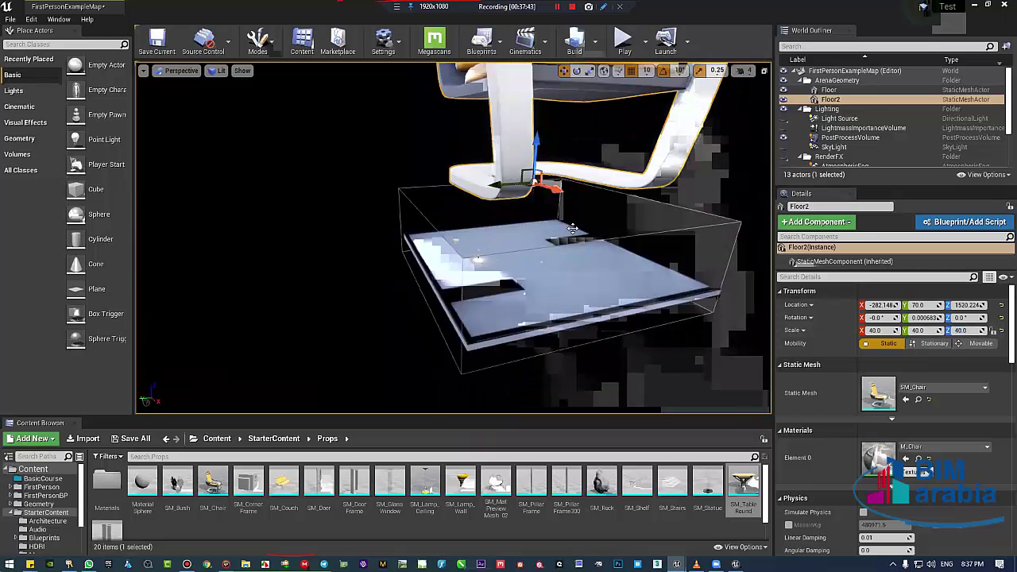
# - Frame the chair and rename the Floor2 actor to CH
pyautogui.doubleClick(833, 99)
pyautogui.doubleClick(837, 99)
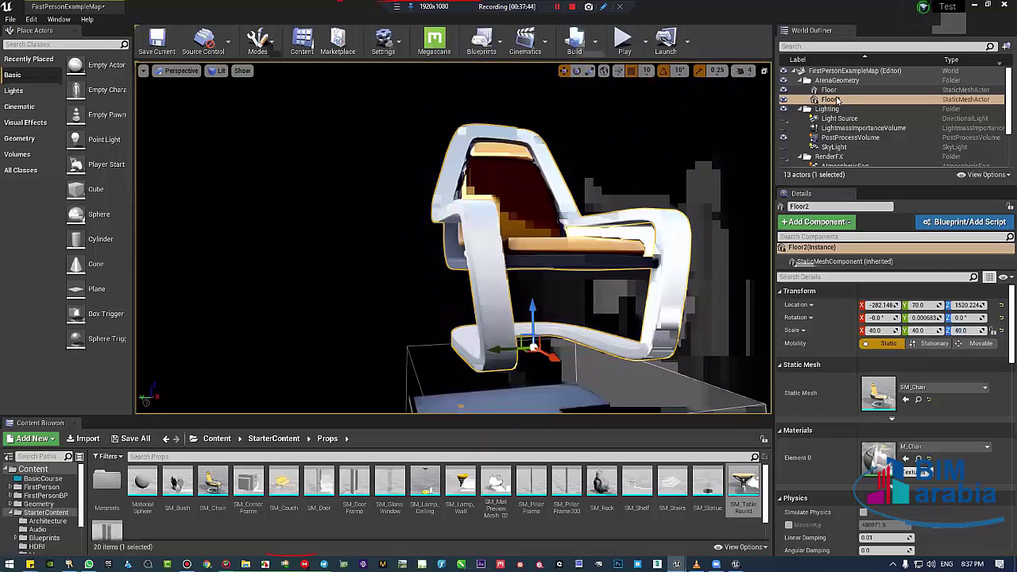
pyautogui.doubleClick(837, 99)
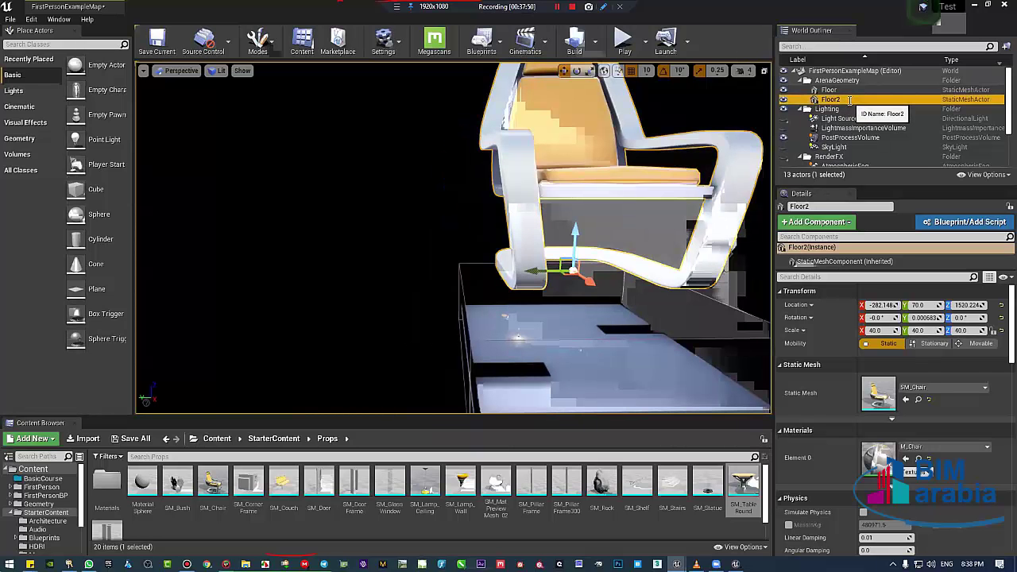
pyautogui.press('F2')
pyautogui.write('CH')
pyautogui.press('Return')
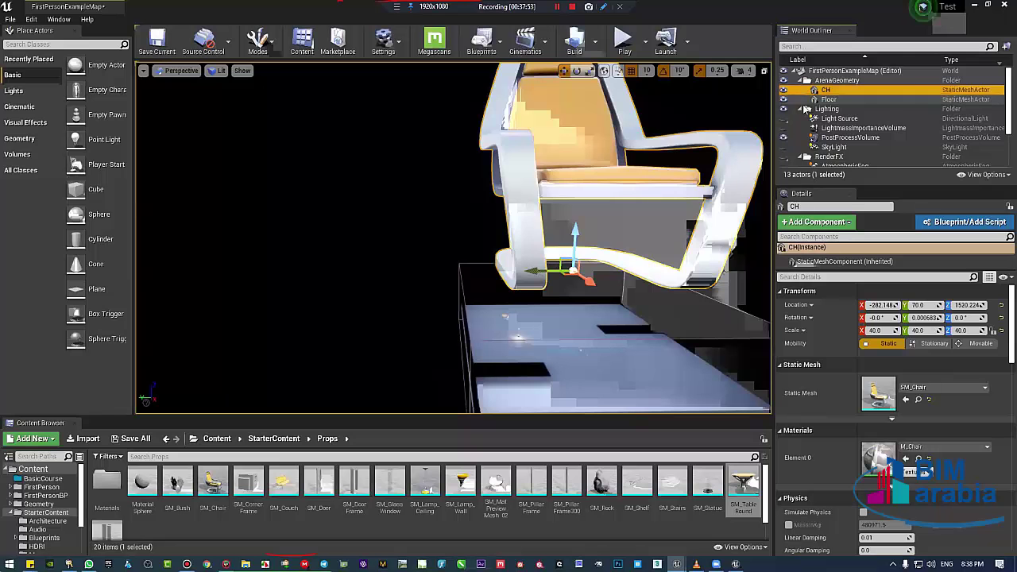
# - Put CH into a new World Outliner folder named CH
pyautogui.click(785, 92)
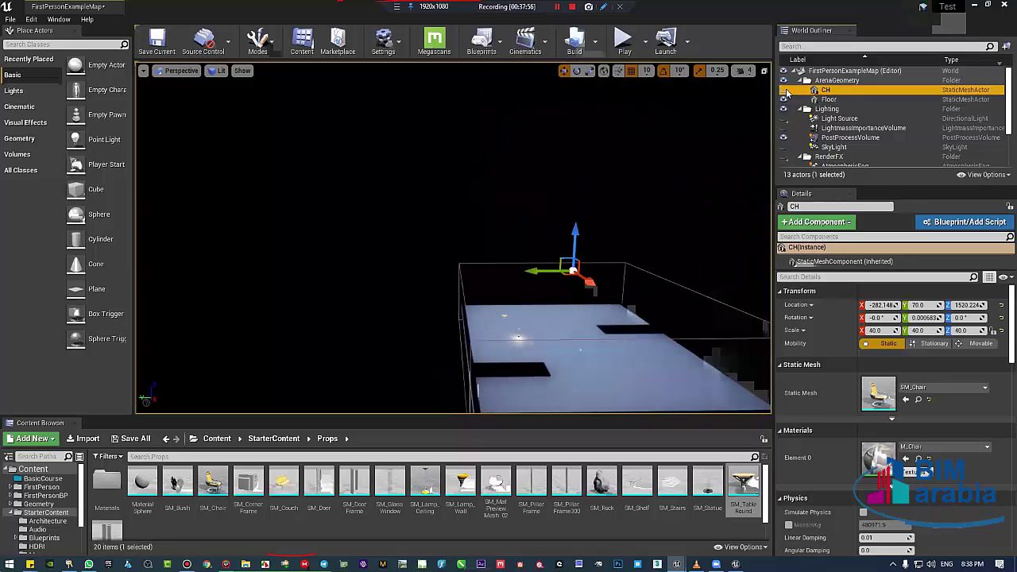
pyautogui.click(1003, 49)
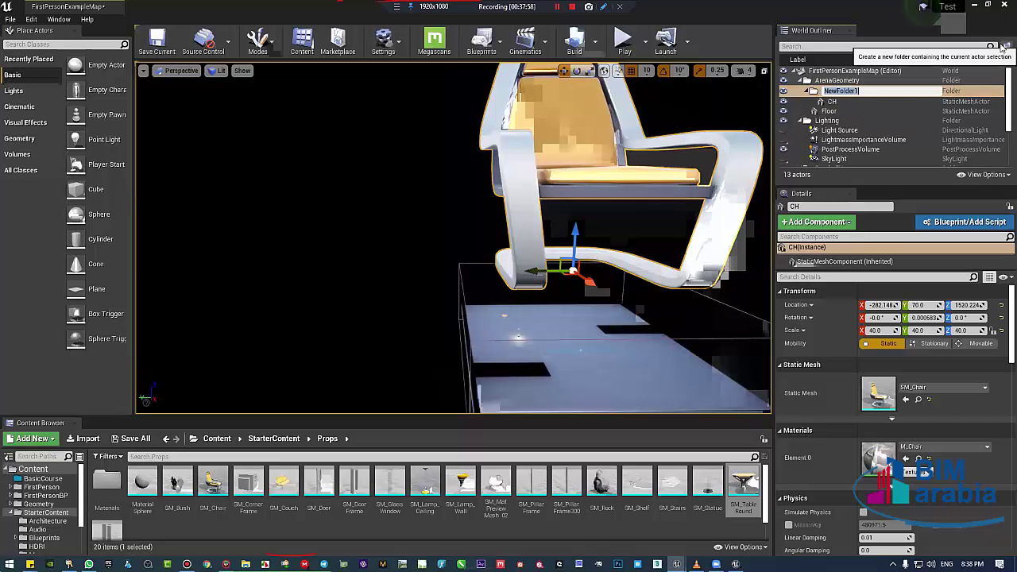
pyautogui.write('CH')
pyautogui.press('Return')
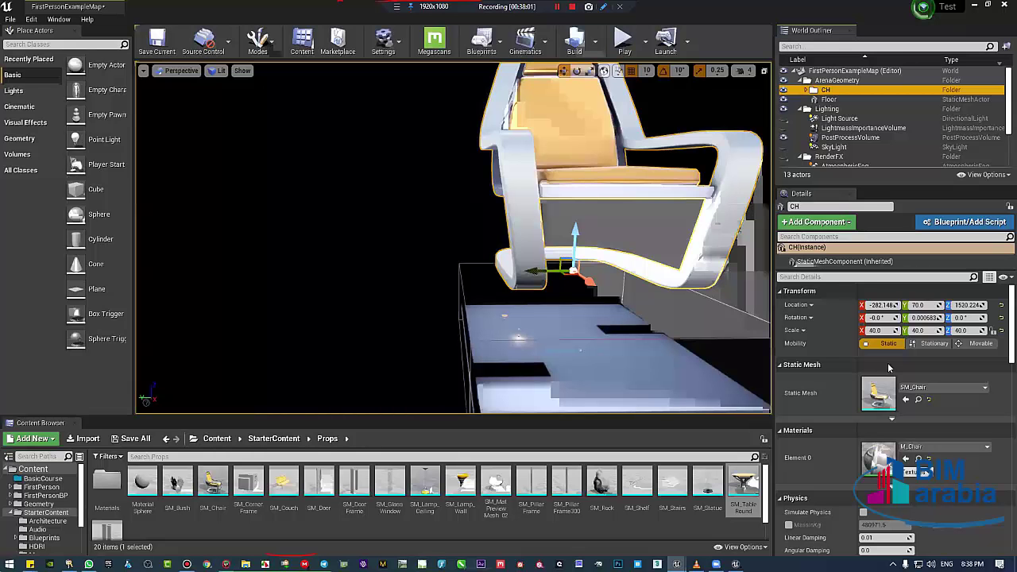
# - Try M_Door and M_LightStage_Arrows on CH's Element 0, settling on M_Metal_Rust
pyautogui.scroll(-2, 887, 362)
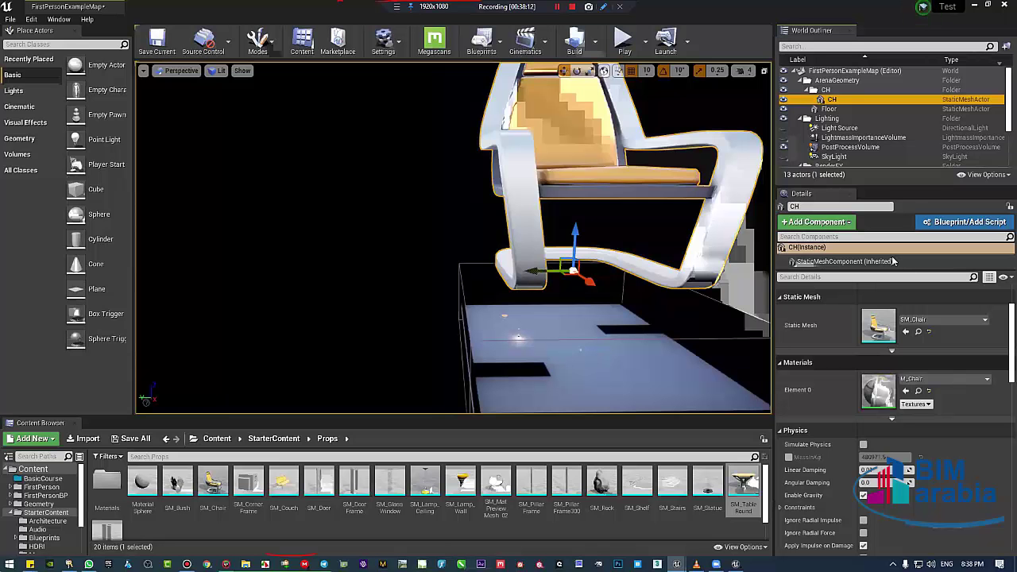
pyautogui.click(916, 404)
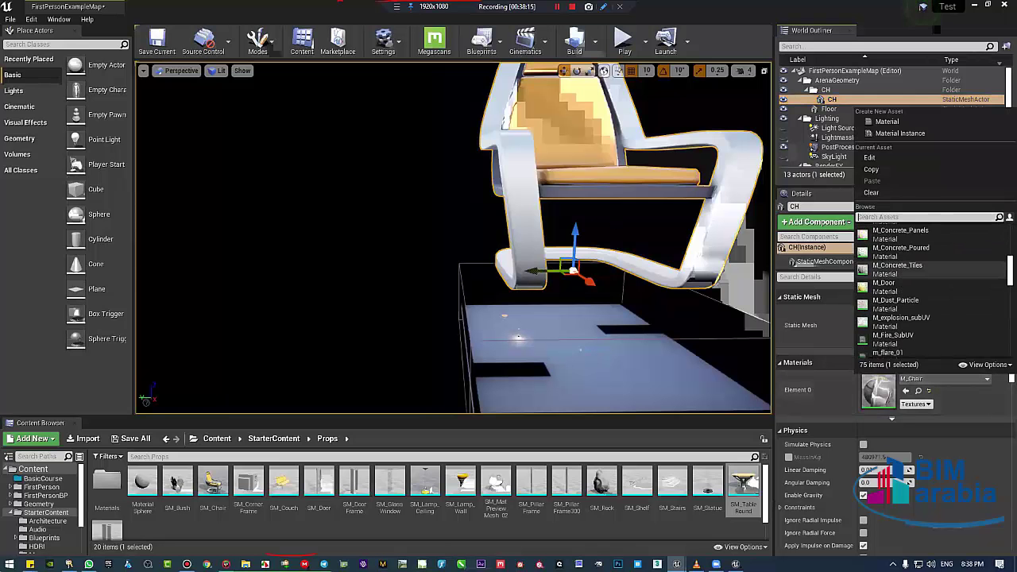
pyautogui.click(879, 431)
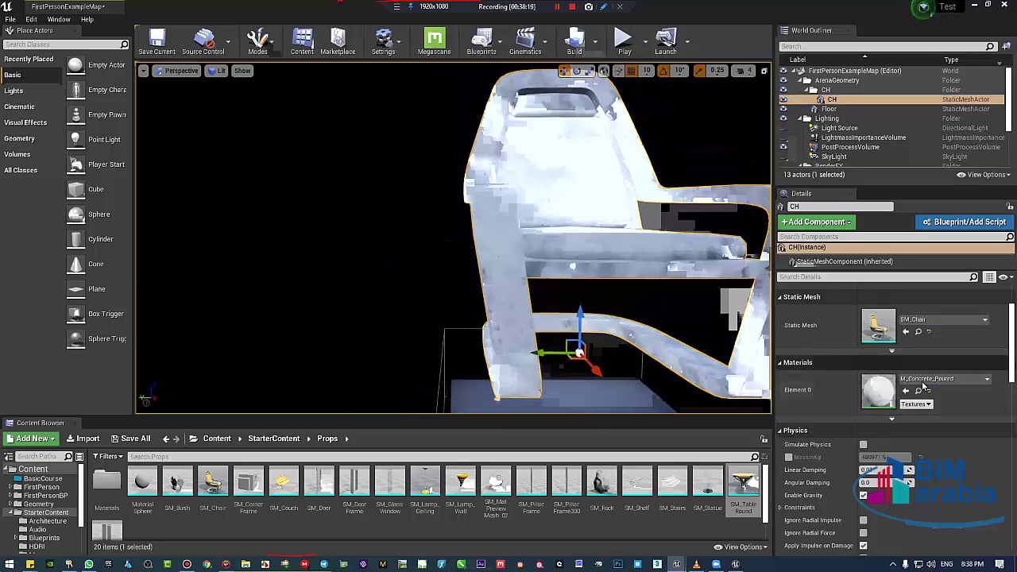
pyautogui.click(943, 379)
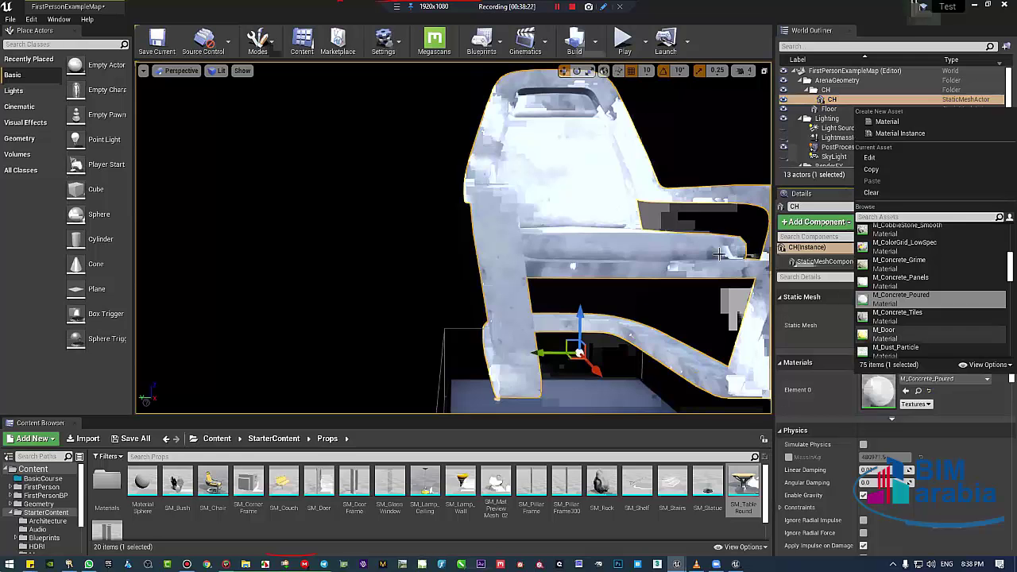
pyautogui.click(886, 330)
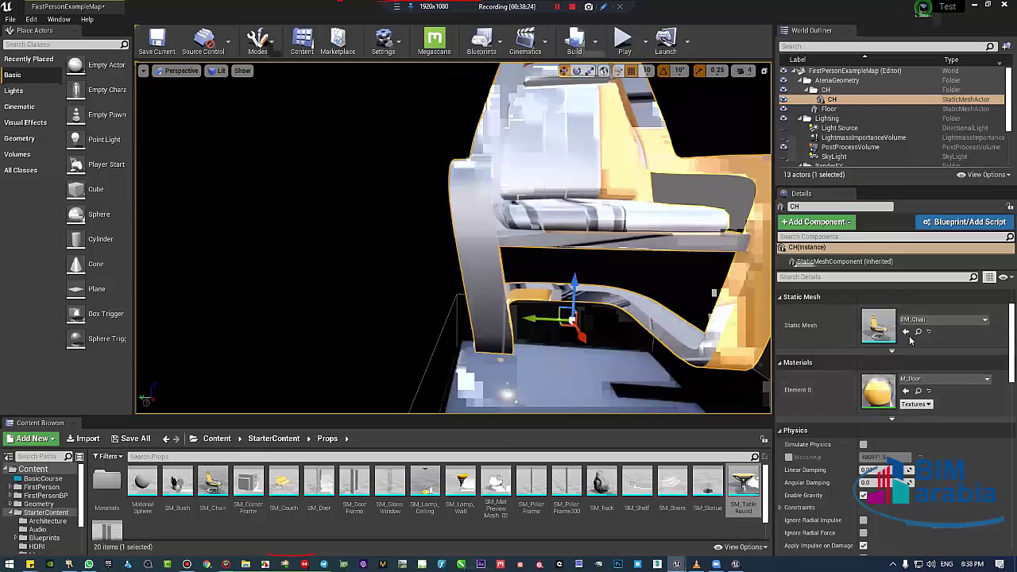
pyautogui.click(906, 391)
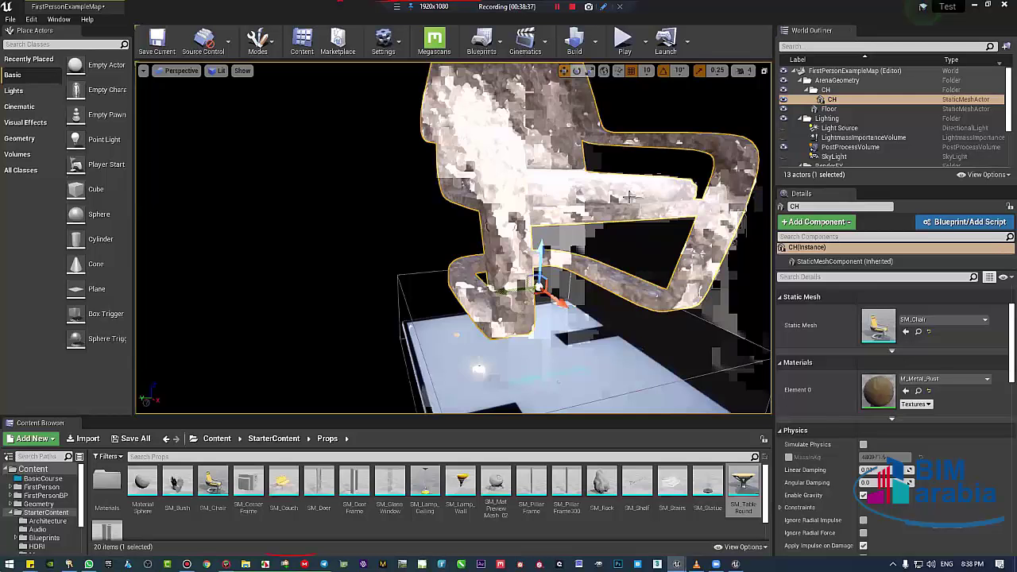
pyautogui.scroll(3, 628, 197)
pyautogui.scroll(-3, 629, 197)
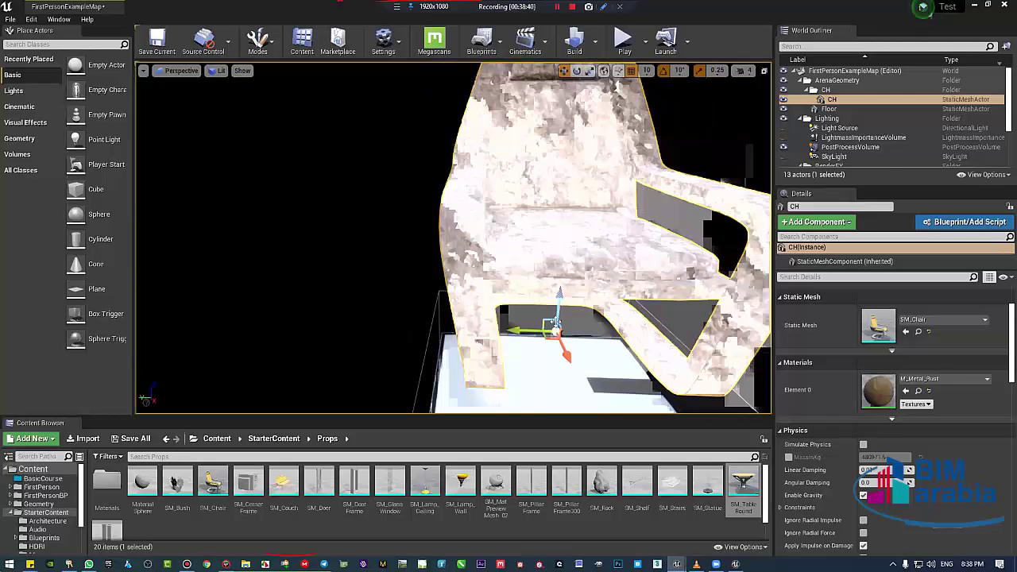
pyautogui.scroll(-2, 628, 197)
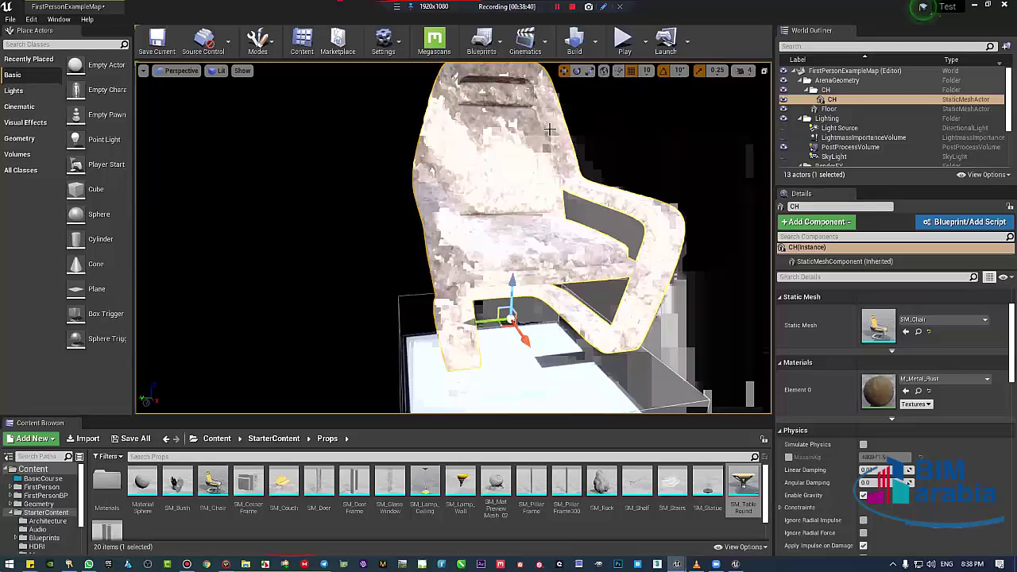
pyautogui.scroll(2, 618, 138)
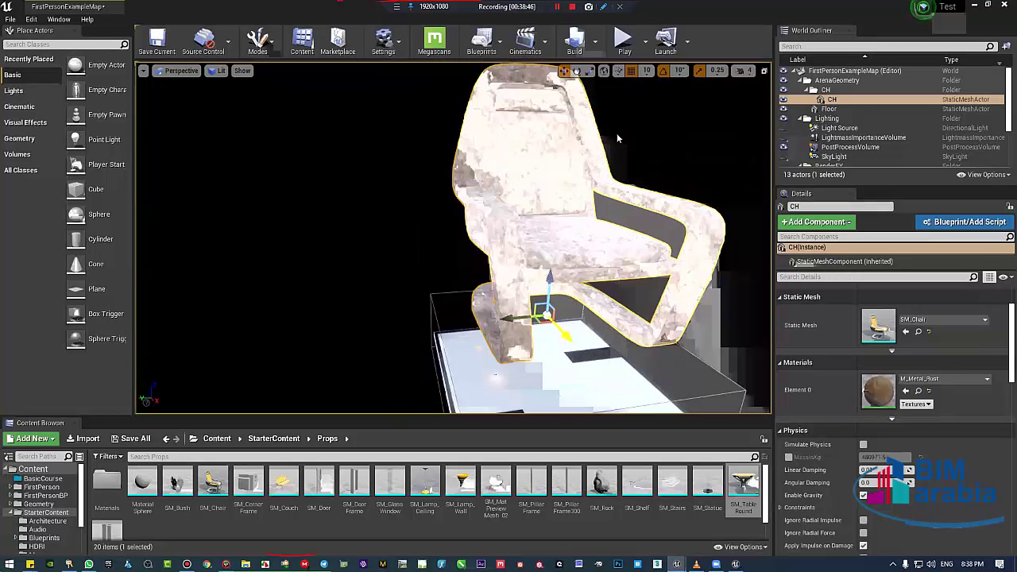
pyautogui.scroll(-2, 618, 138)
pyautogui.scroll(1, 618, 139)
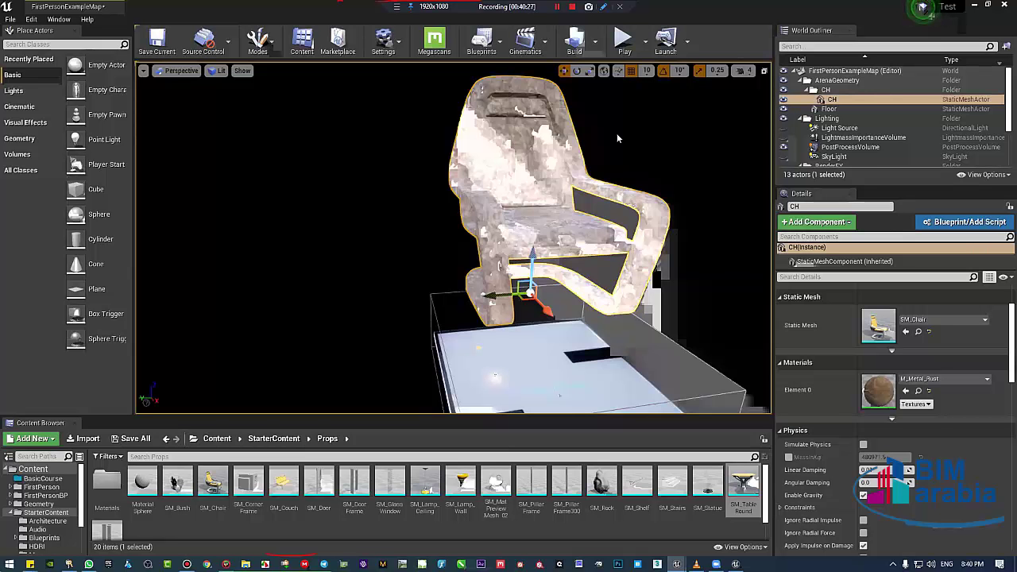
pyautogui.scroll(-3, 809, 343)
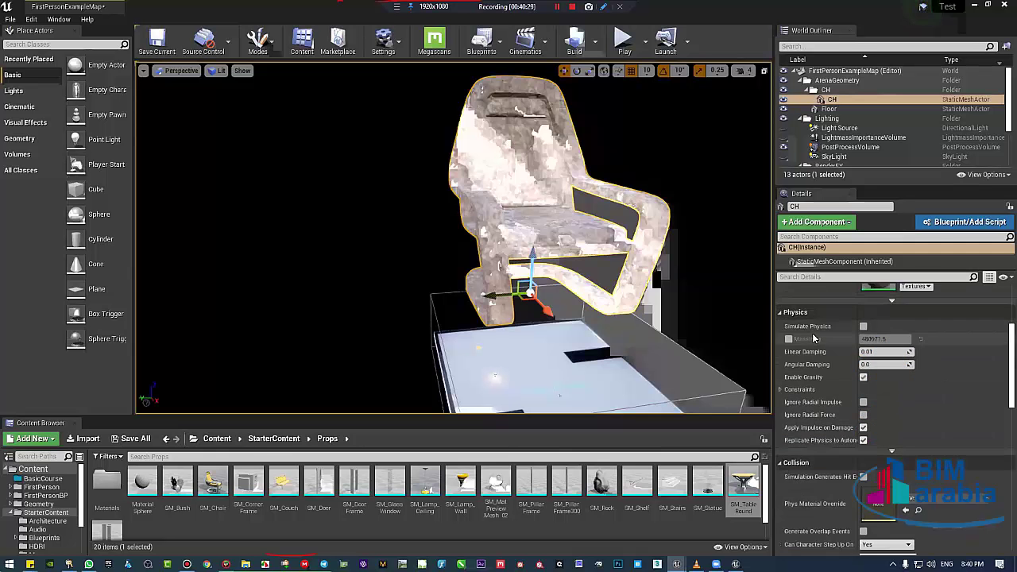
pyautogui.scroll(1, 842, 357)
pyautogui.scroll(-1, 871, 368)
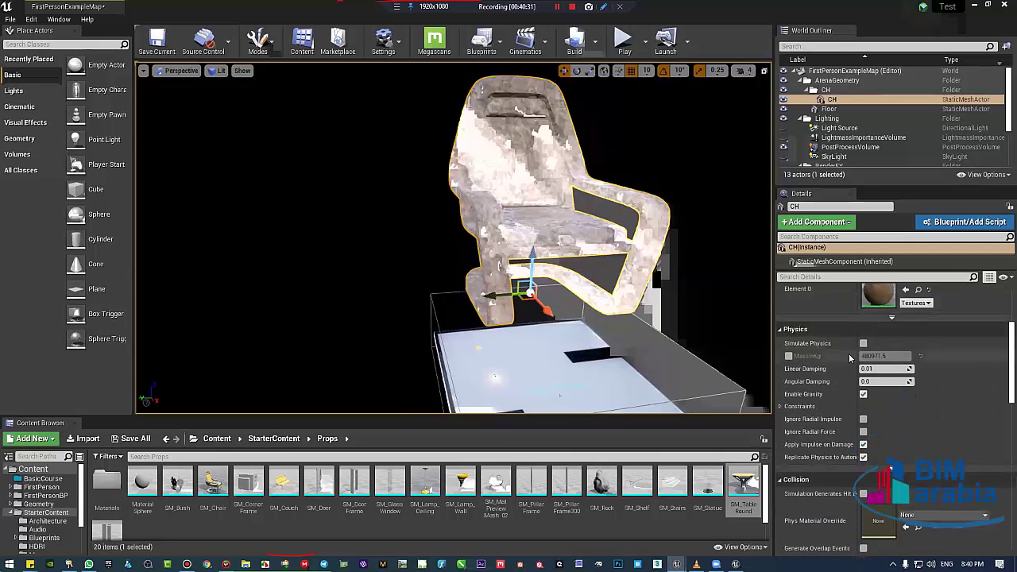
pyautogui.scroll(-4, 850, 397)
pyautogui.scroll(-1, 846, 422)
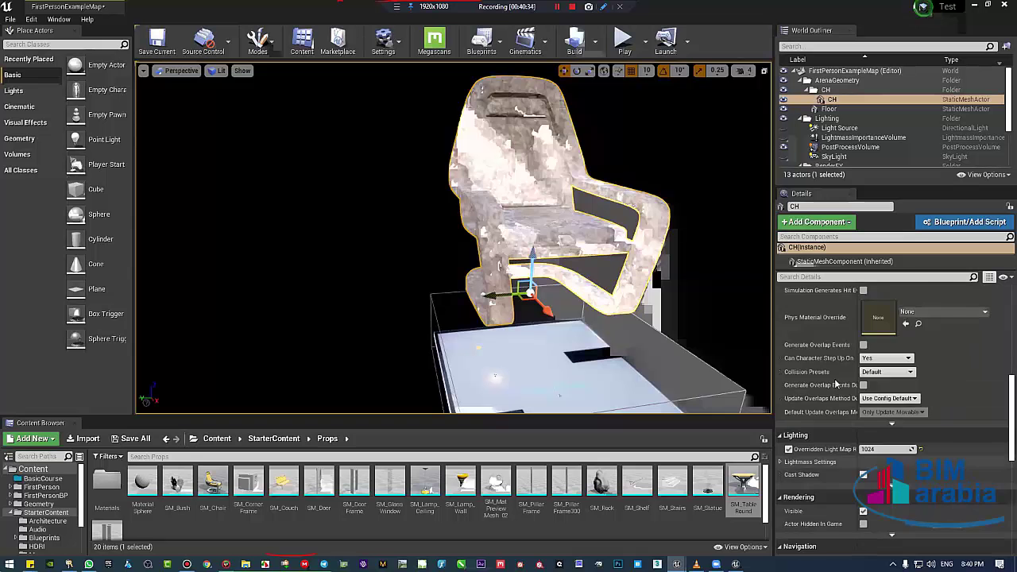
pyautogui.scroll(2, 858, 389)
pyautogui.scroll(1, 836, 403)
pyautogui.scroll(2, 835, 403)
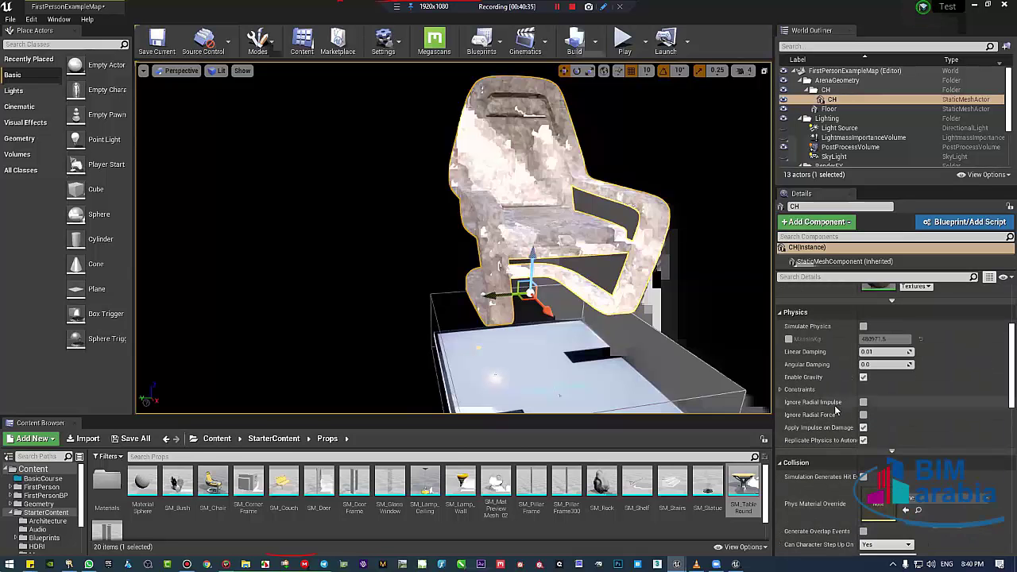
pyautogui.scroll(-3, 846, 429)
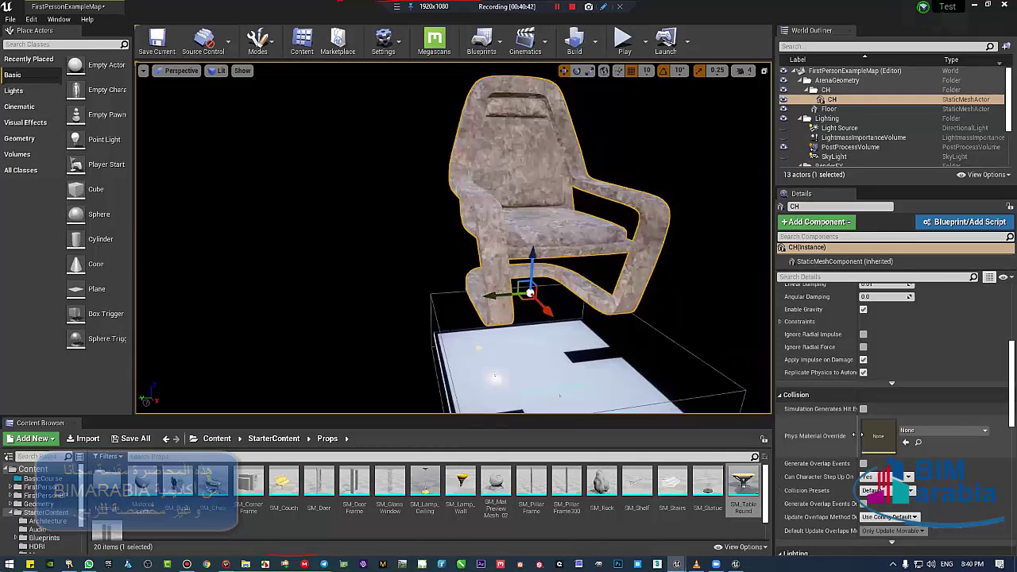
pyautogui.scroll(-2, 847, 425)
pyautogui.scroll(-1, 847, 425)
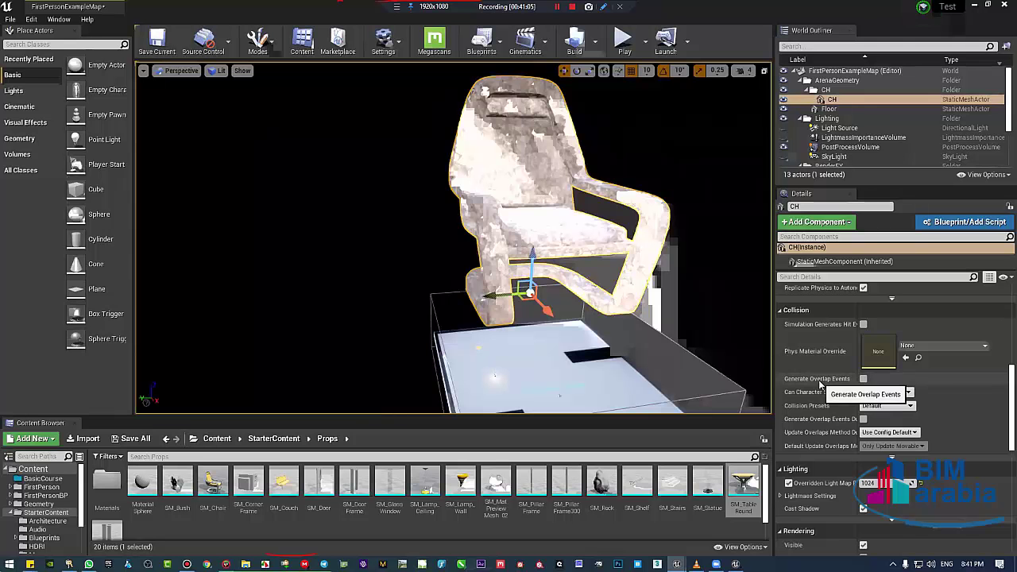
pyautogui.scroll(-2, 821, 385)
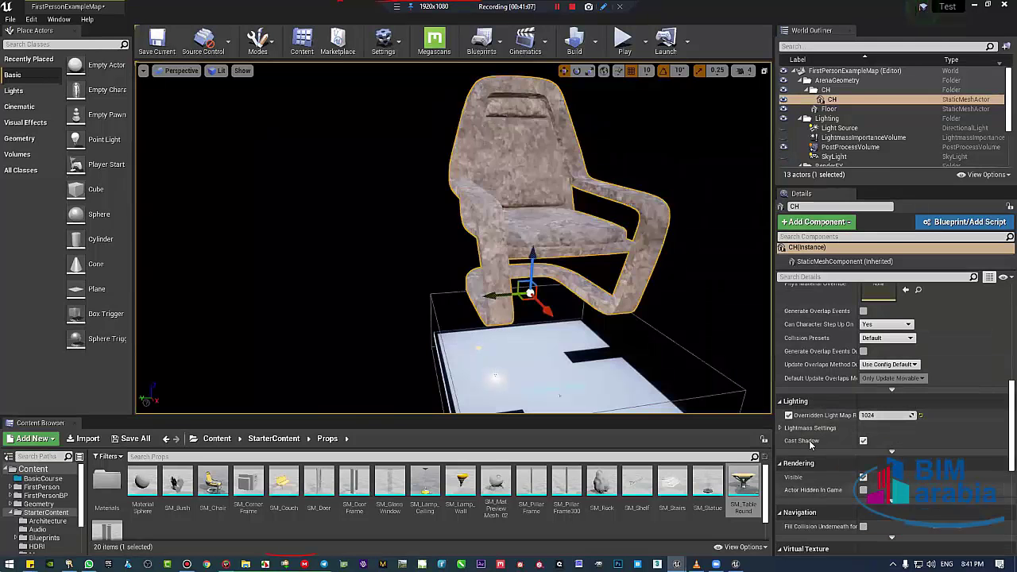
pyautogui.scroll(-2, 827, 449)
pyautogui.scroll(-1, 848, 485)
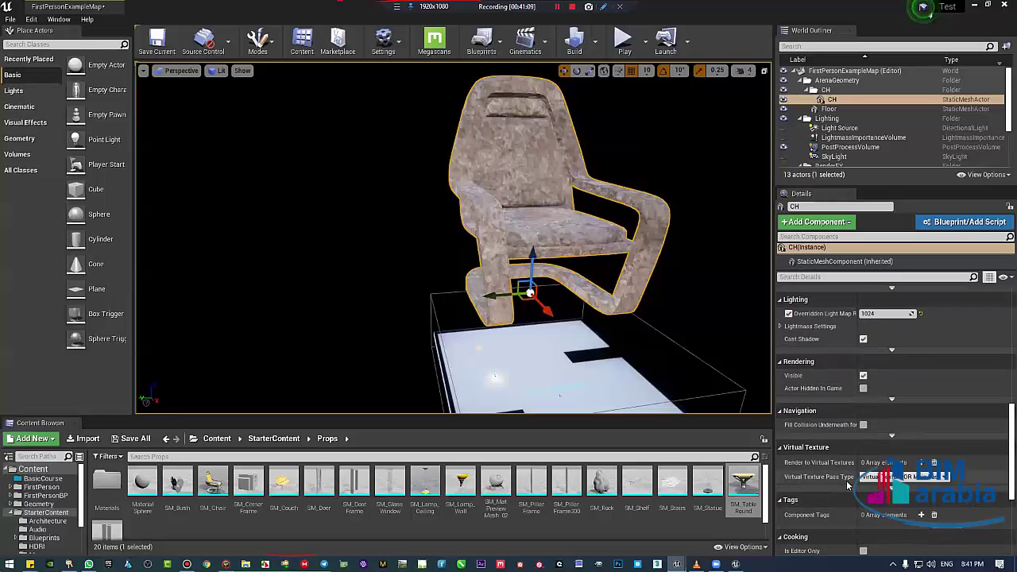
pyautogui.scroll(1, 851, 481)
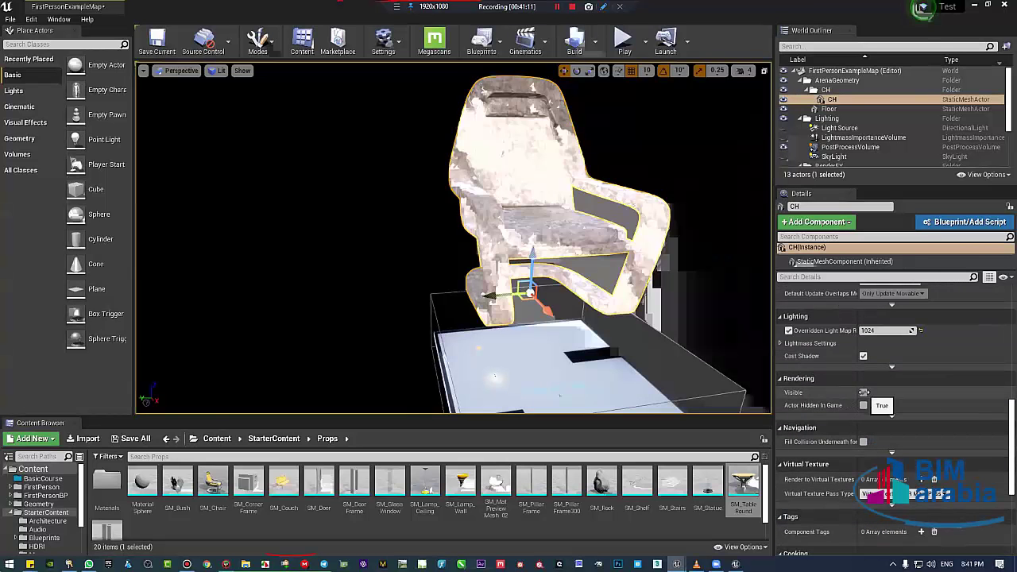
pyautogui.click(864, 393)
pyautogui.click(785, 99)
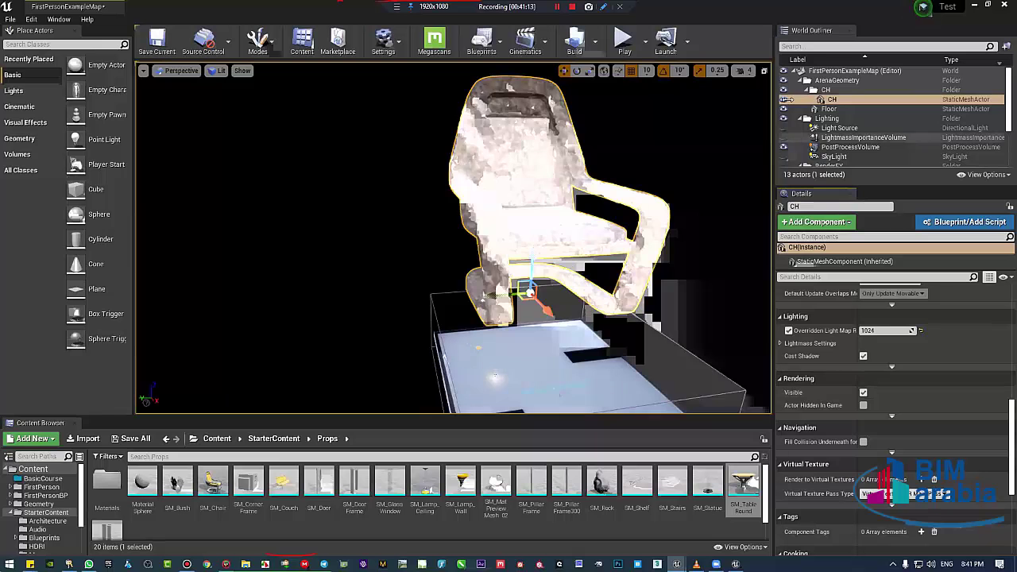
pyautogui.click(785, 100)
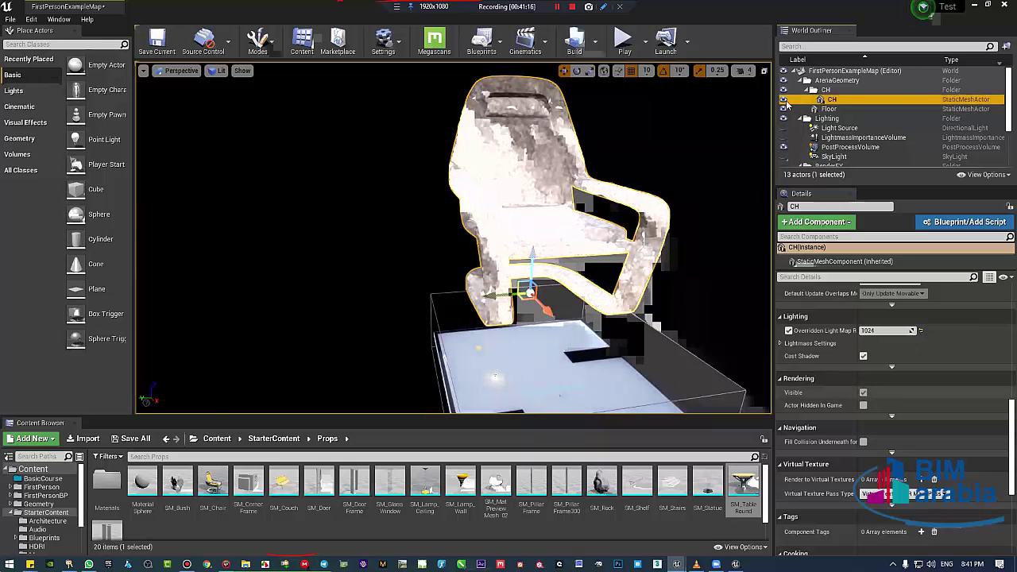
pyautogui.click(785, 99)
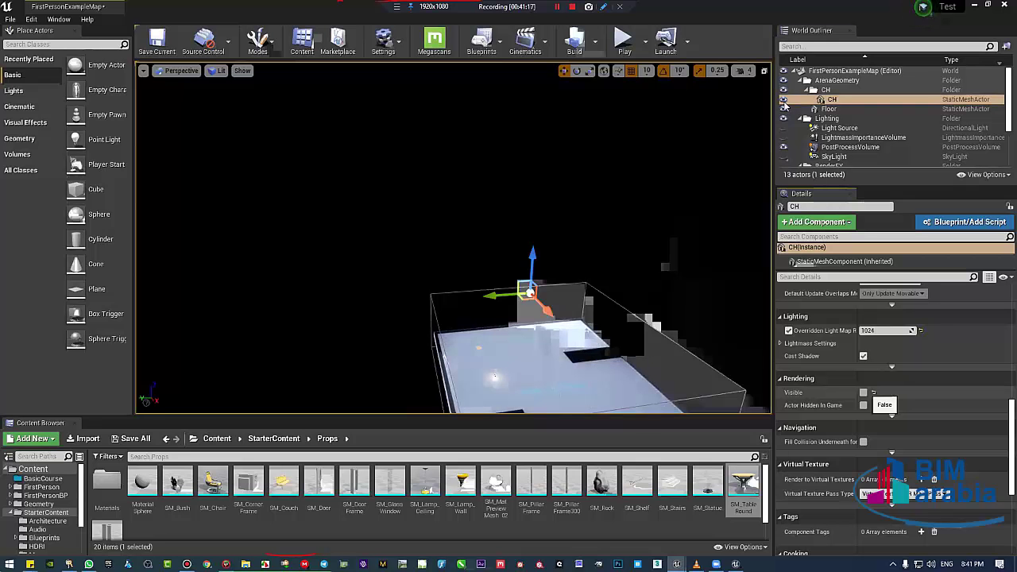
pyautogui.hotkey('ctrl', 'z')
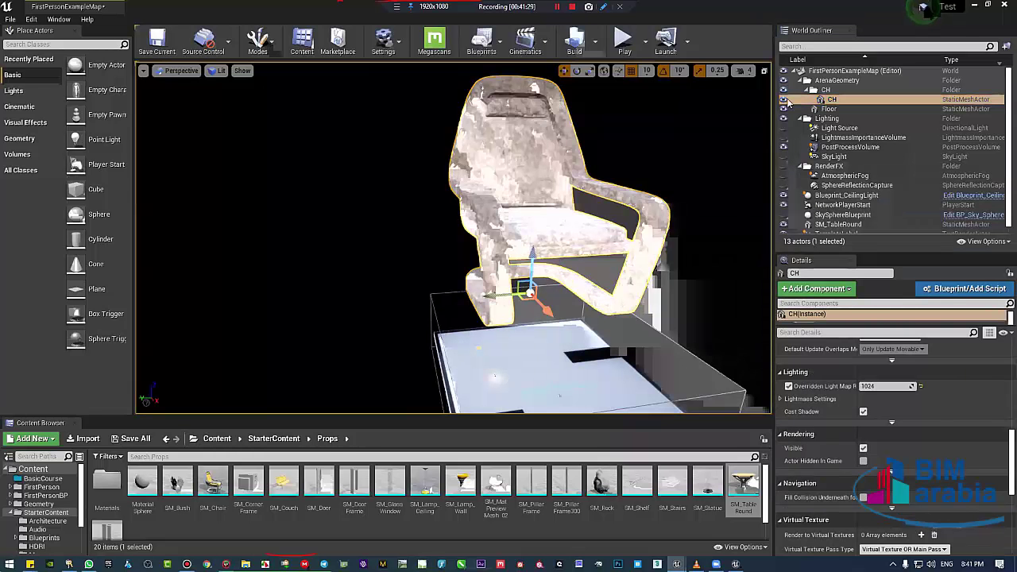
pyautogui.click(783, 101)
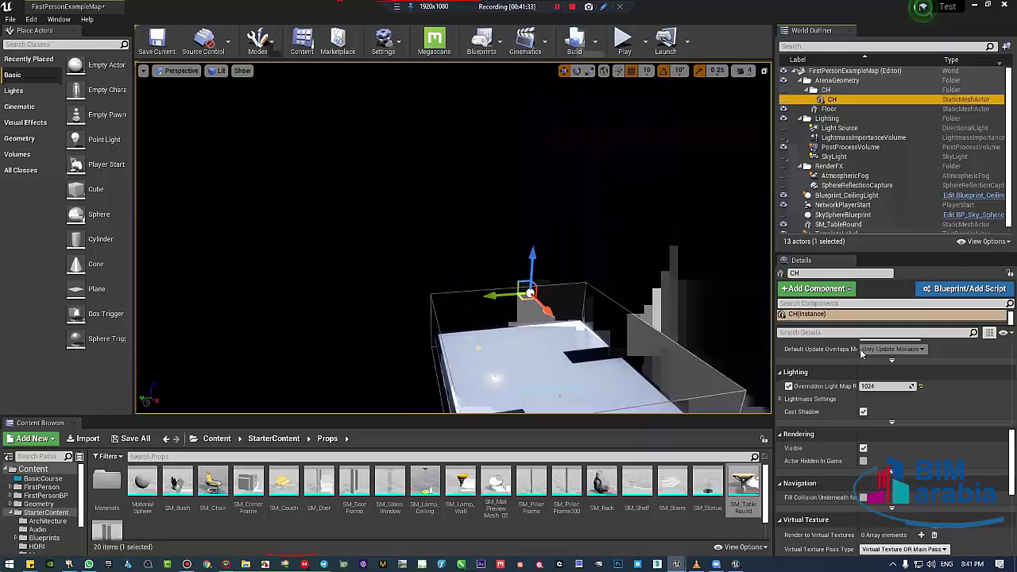
pyautogui.click(783, 102)
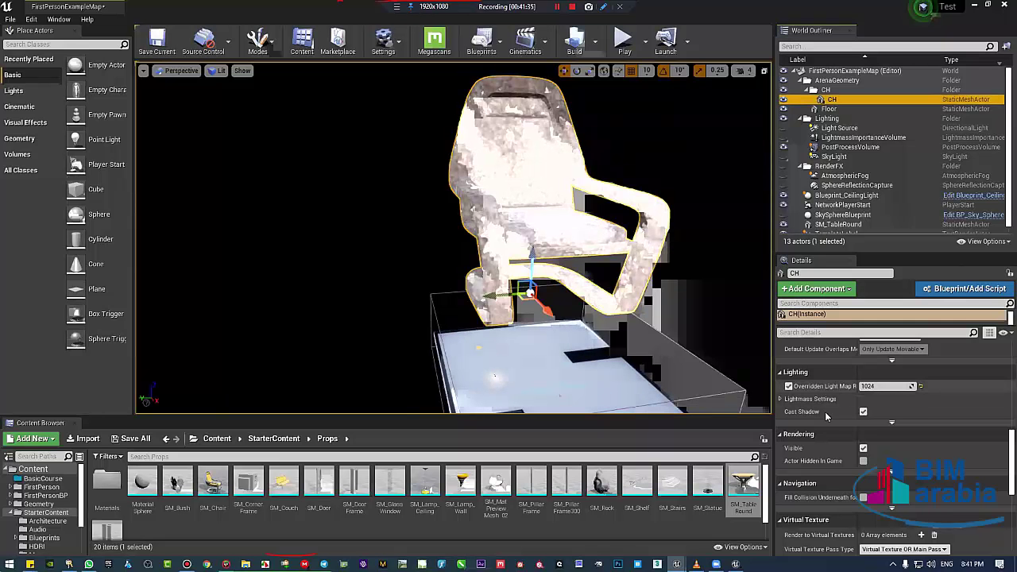
pyautogui.scroll(-2, 857, 417)
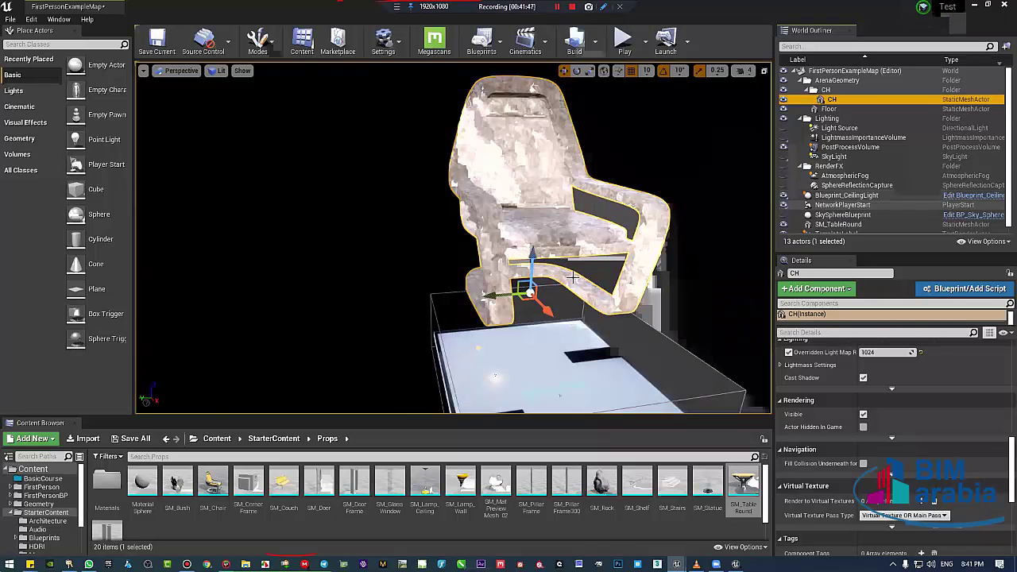
pyautogui.moveTo(453, 239)
pyautogui.mouseDown(button='right')
pyautogui.moveTo(453, 271)
pyautogui.moveTo(501, 274)
pyautogui.moveTo(570, 194)
pyautogui.moveTo(516, 363)
pyautogui.moveTo(459, 377)
pyautogui.mouseUp(button='right')
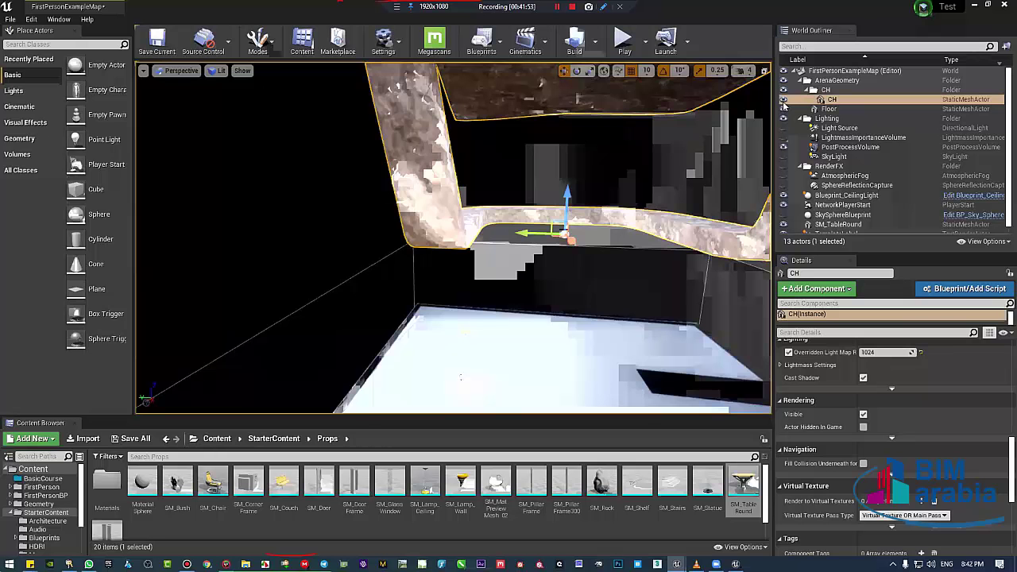
pyautogui.press('f')
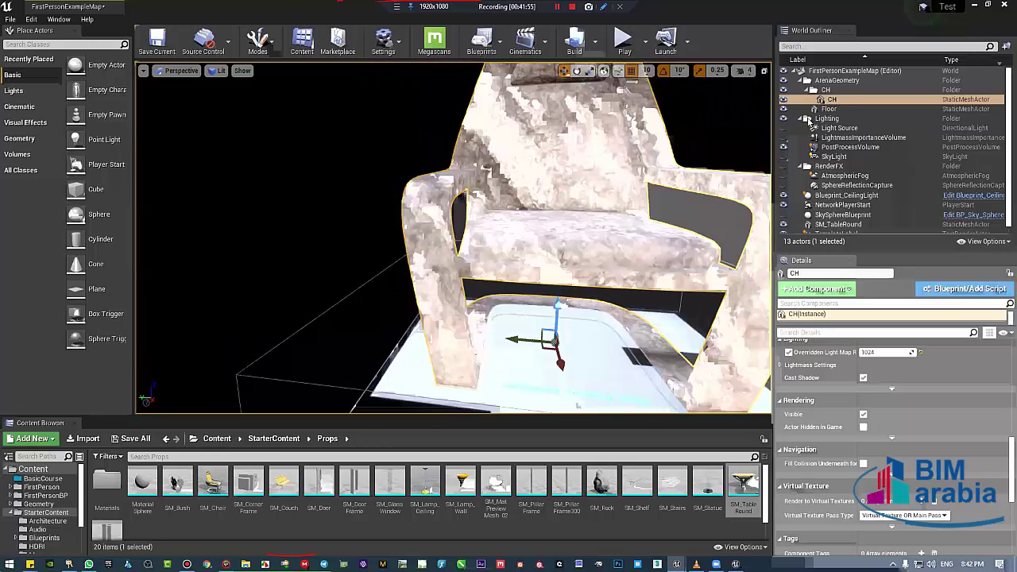
pyautogui.press('h')
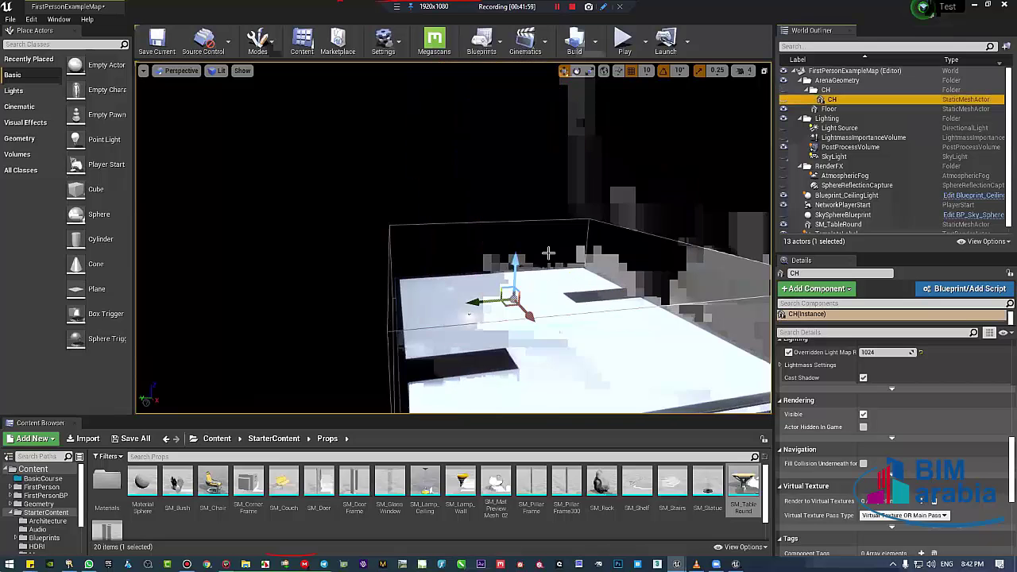
pyautogui.hotkey('ctrl', 'h')
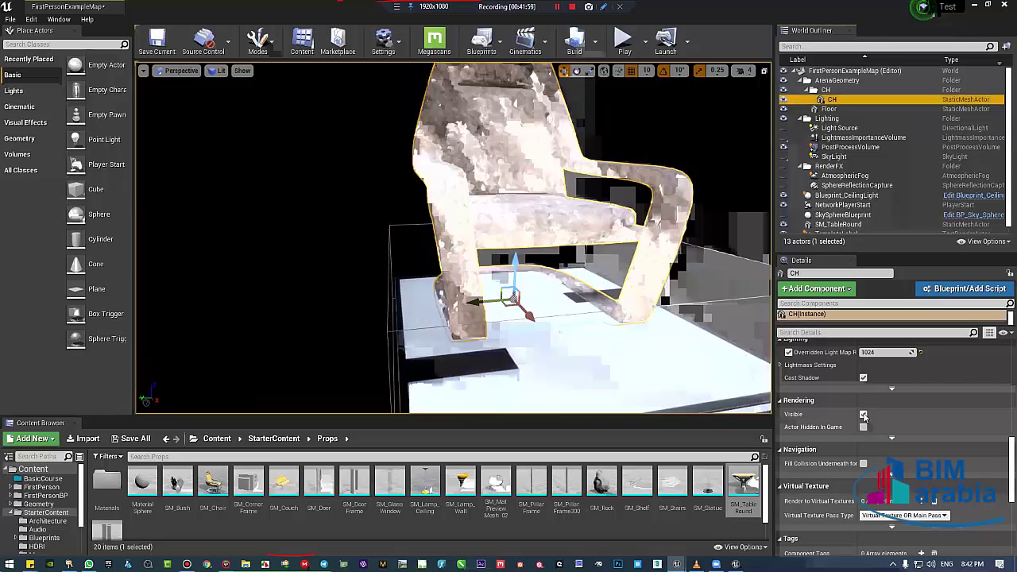
pyautogui.click(864, 415)
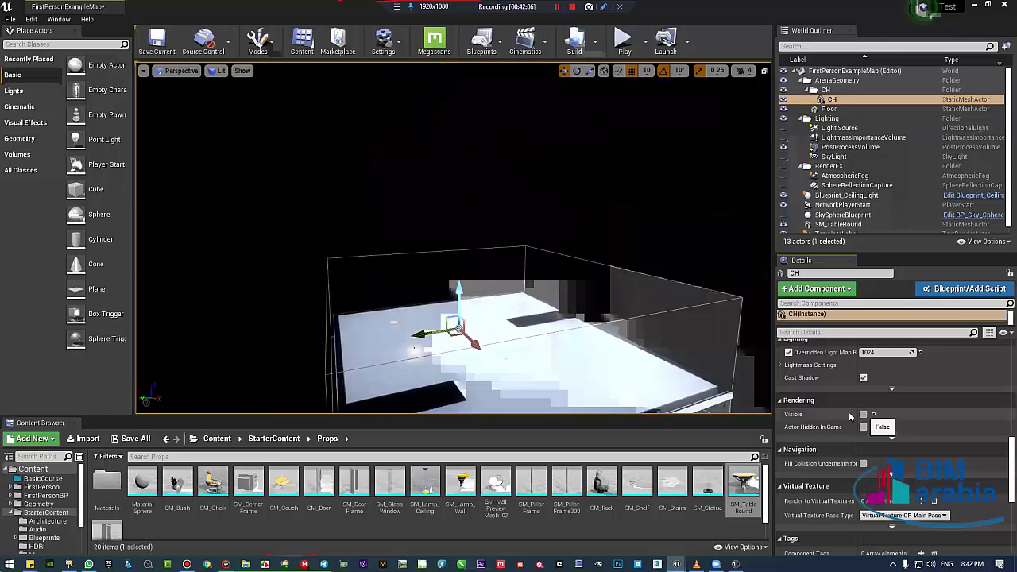
pyautogui.click(864, 415)
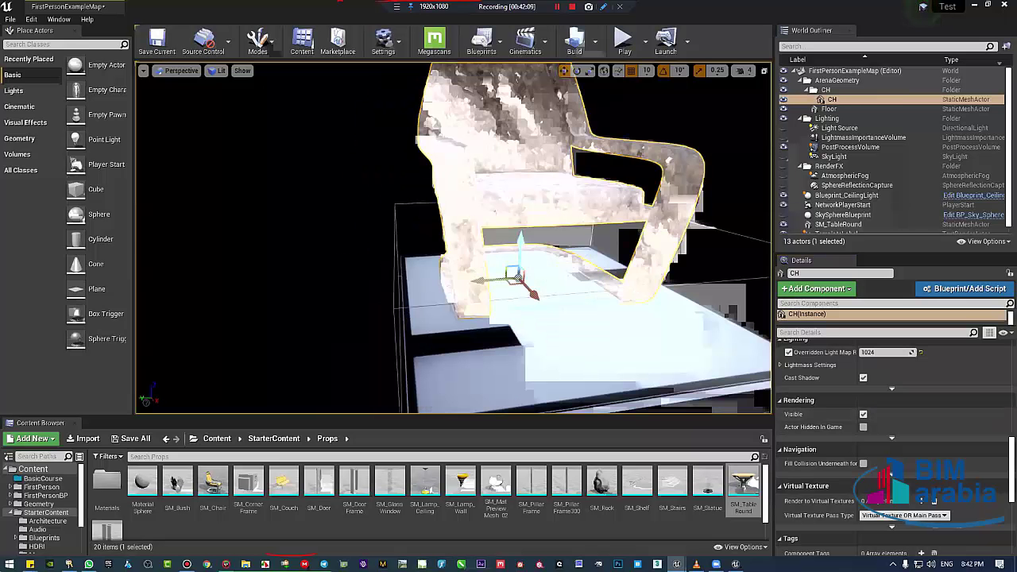
pyautogui.moveTo(453, 238); pyautogui.dragTo(469, 238, button='right')
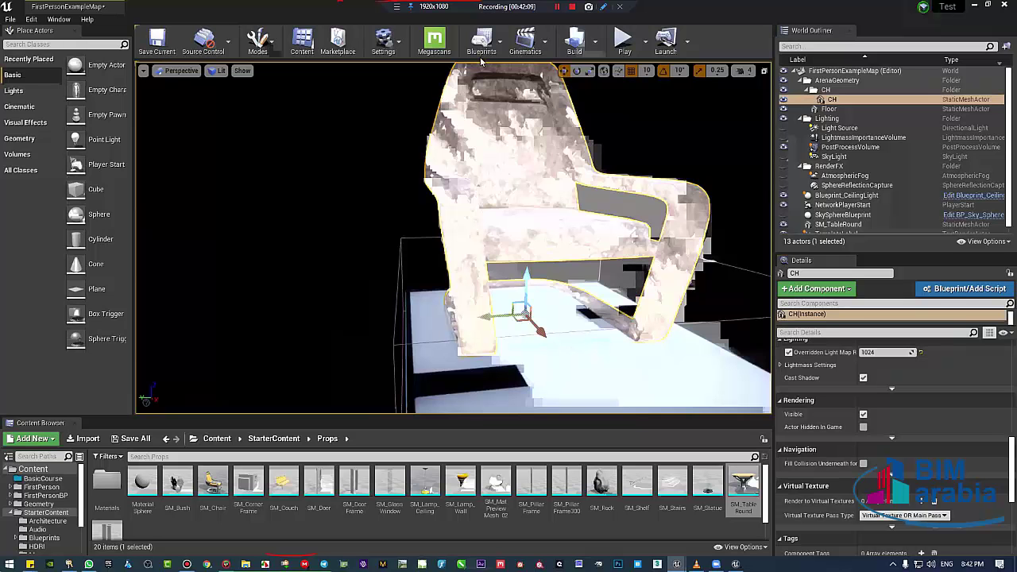
pyautogui.press('f')
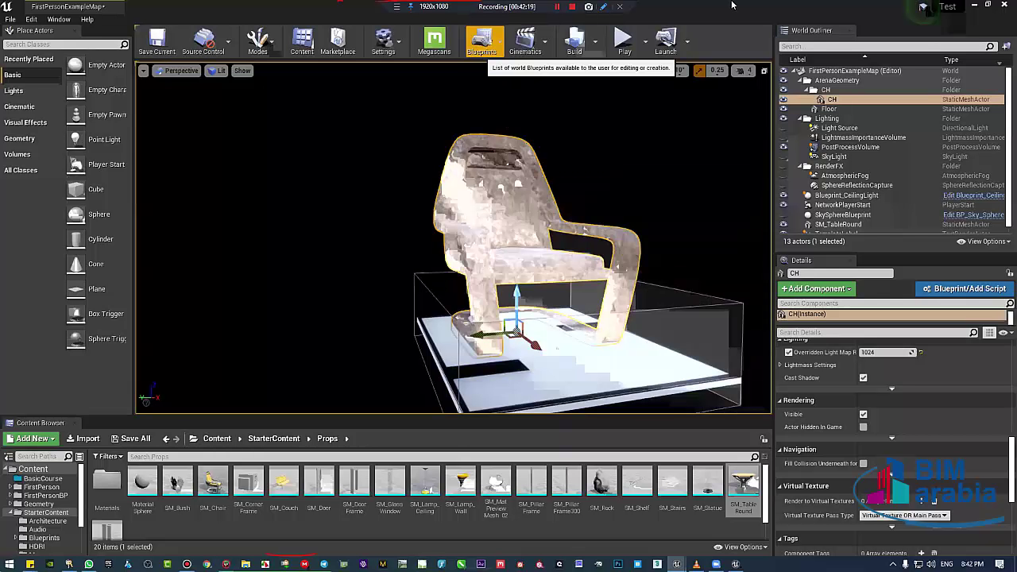
# - Open FirstPersonExampleMap's Level Blueprint from the Blueprints toolbar menu
pyautogui.click(481, 41)
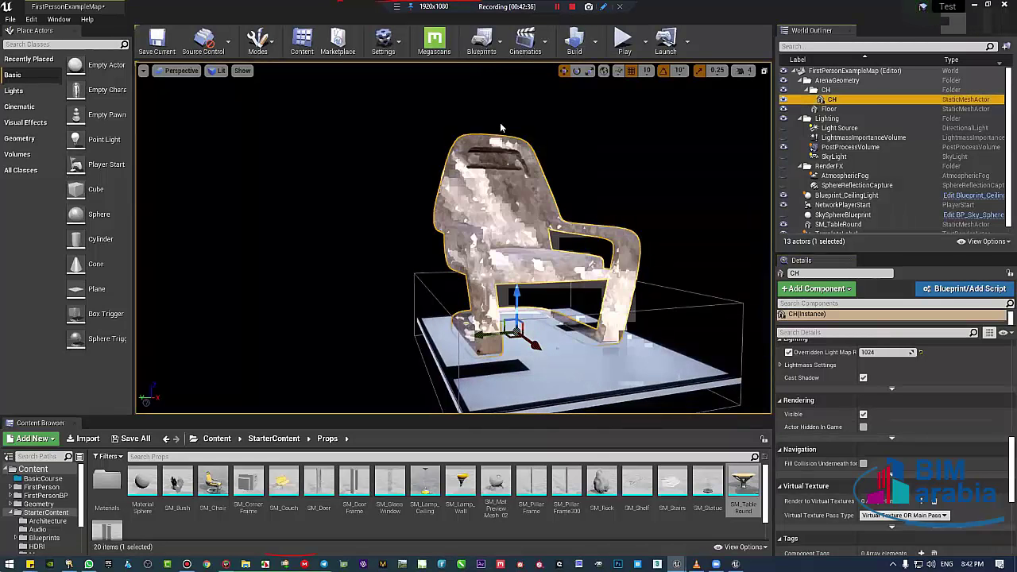
pyautogui.click(481, 40)
pyautogui.moveTo(517, 95)
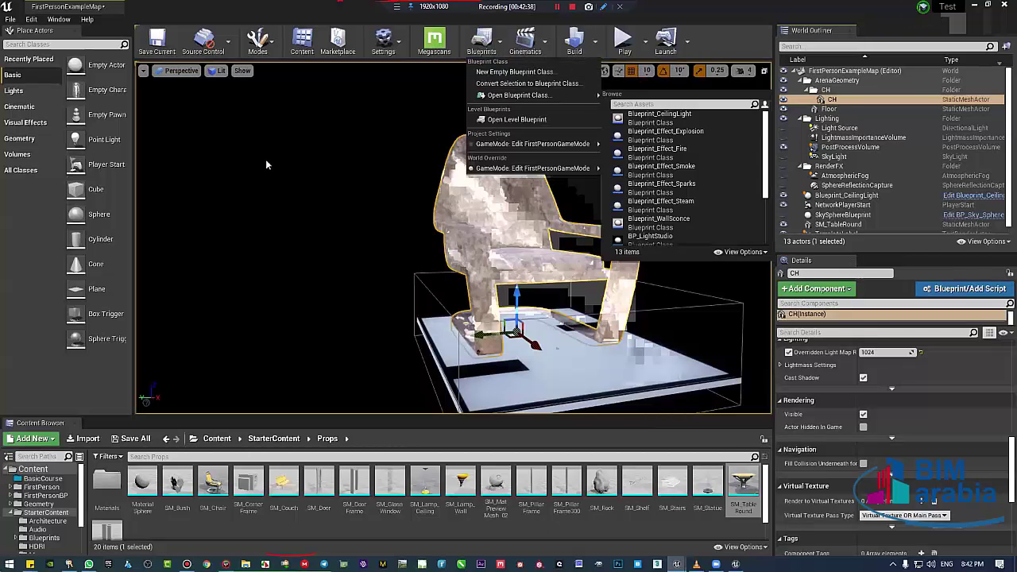
pyautogui.click(517, 119)
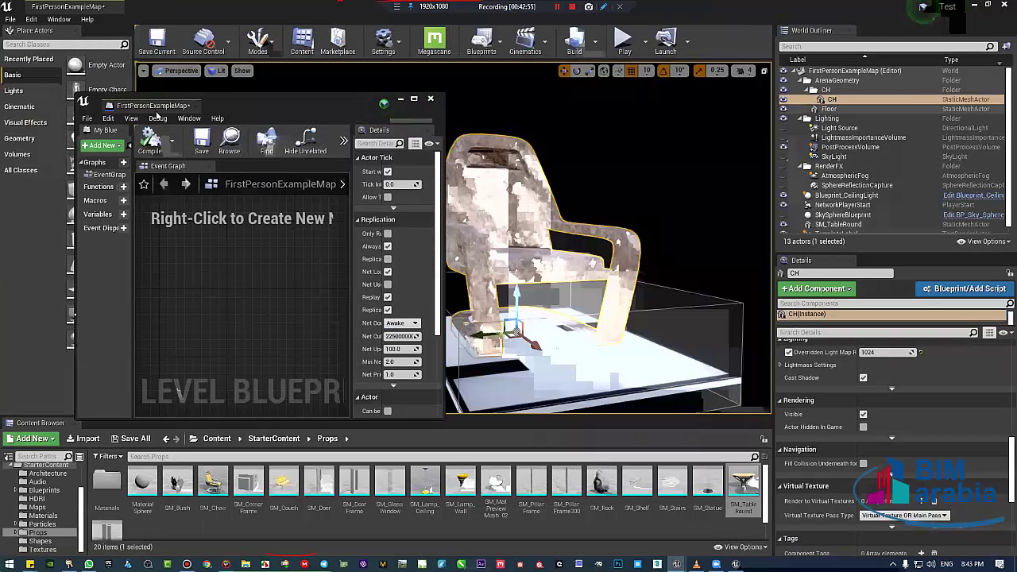
# - Drop a CH reference node into the maximized Event Graph and pull a wire from it
pyautogui.moveTo(236, 330); pyautogui.dragTo(237, 331)
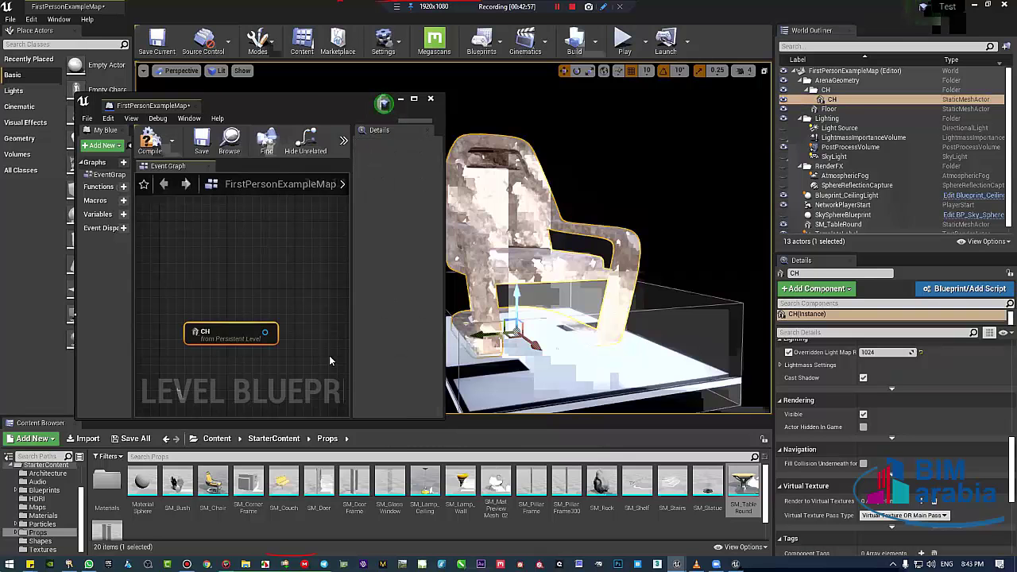
pyautogui.click(412, 99)
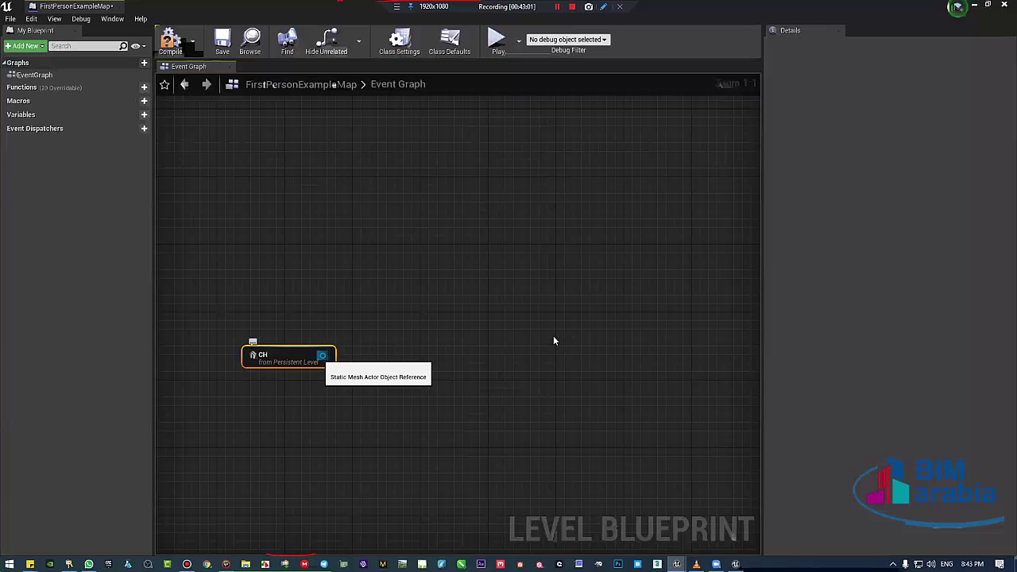
pyautogui.moveTo(322, 355); pyautogui.dragTo(367, 126)
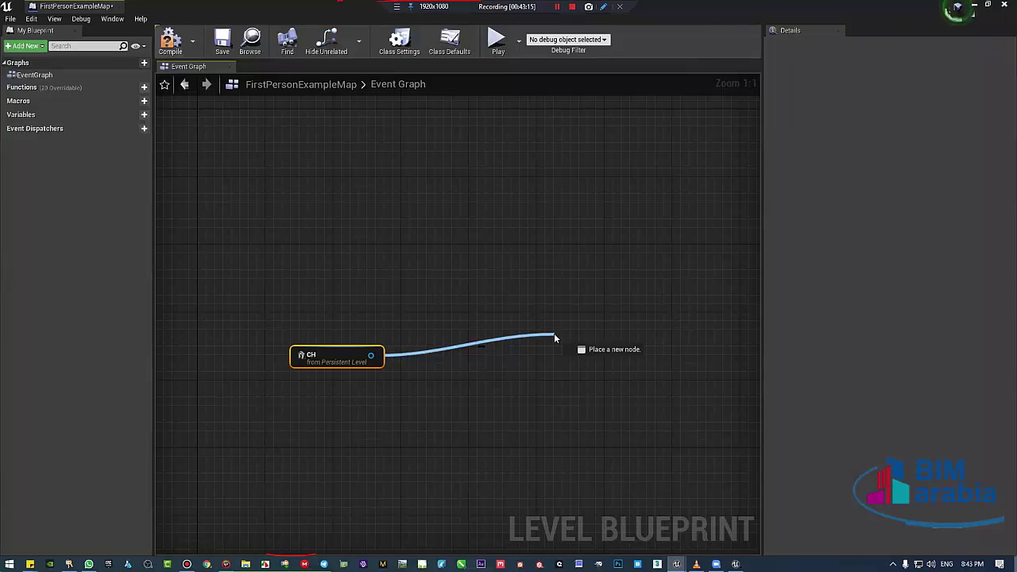
pyautogui.moveTo(555, 335)
pyautogui.mouseDown()
pyautogui.moveTo(483, 429)
pyautogui.moveTo(485, 270)
pyautogui.moveTo(498, 258)
pyautogui.mouseUp()
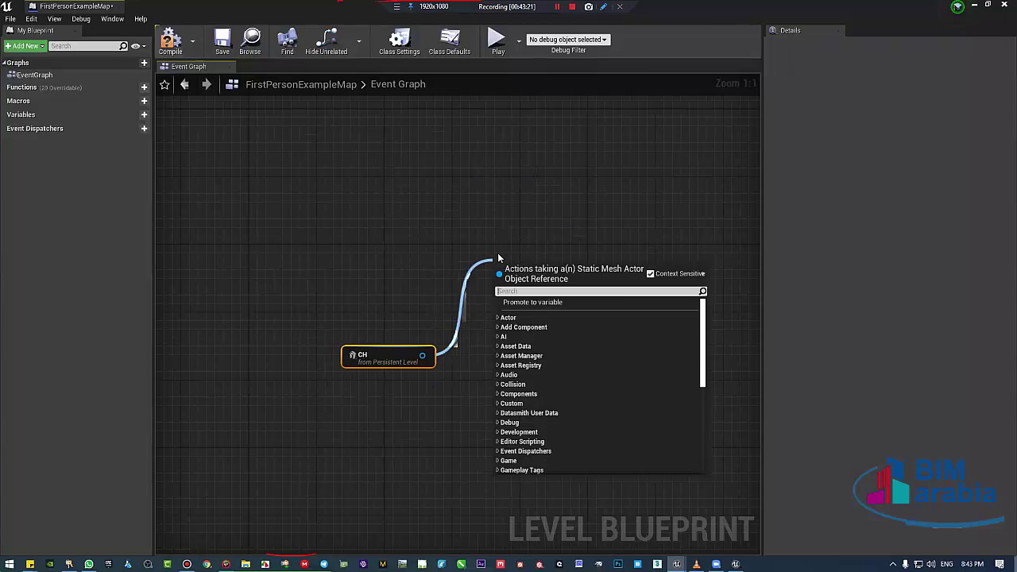
pyautogui.write('set visi')
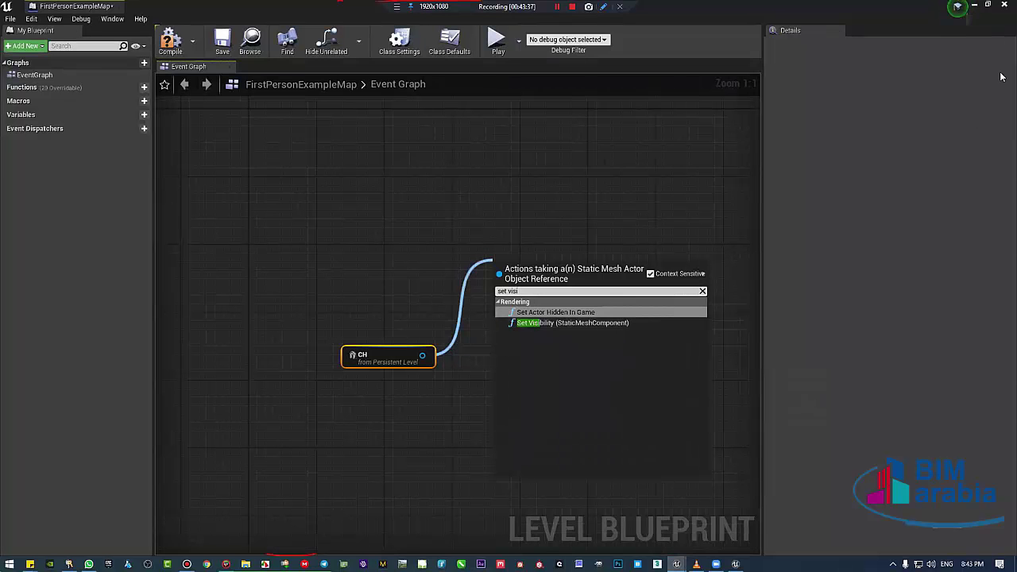
pyautogui.press('Escape')
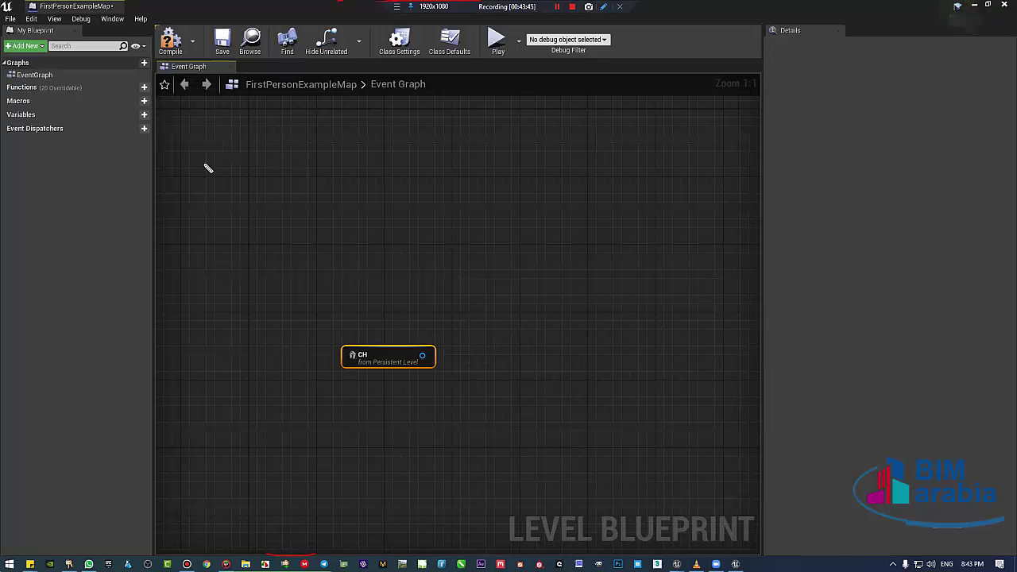
pyautogui.moveTo(172, 134); pyautogui.dragTo(290, 94)
pyautogui.moveTo(203, 197); pyautogui.dragTo(289, 96)
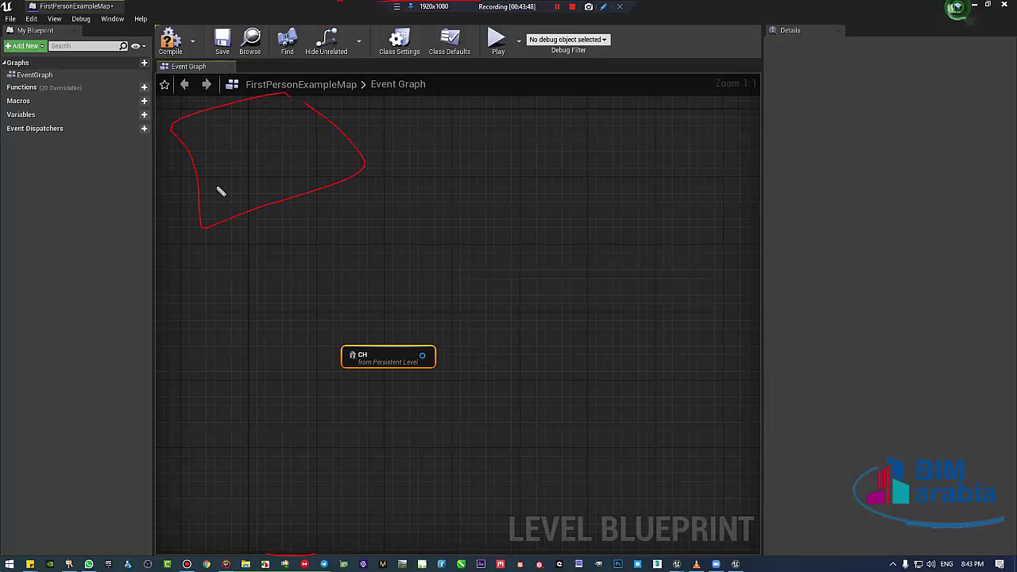
pyautogui.moveTo(220, 194)
pyautogui.mouseDown()
pyautogui.moveTo(240, 171)
pyautogui.moveTo(274, 168)
pyautogui.moveTo(299, 127)
pyautogui.moveTo(324, 137)
pyautogui.mouseUp()
pyautogui.moveTo(199, 131)
pyautogui.mouseDown()
pyautogui.moveTo(220, 136)
pyautogui.moveTo(255, 114)
pyautogui.moveTo(282, 119)
pyautogui.mouseUp()
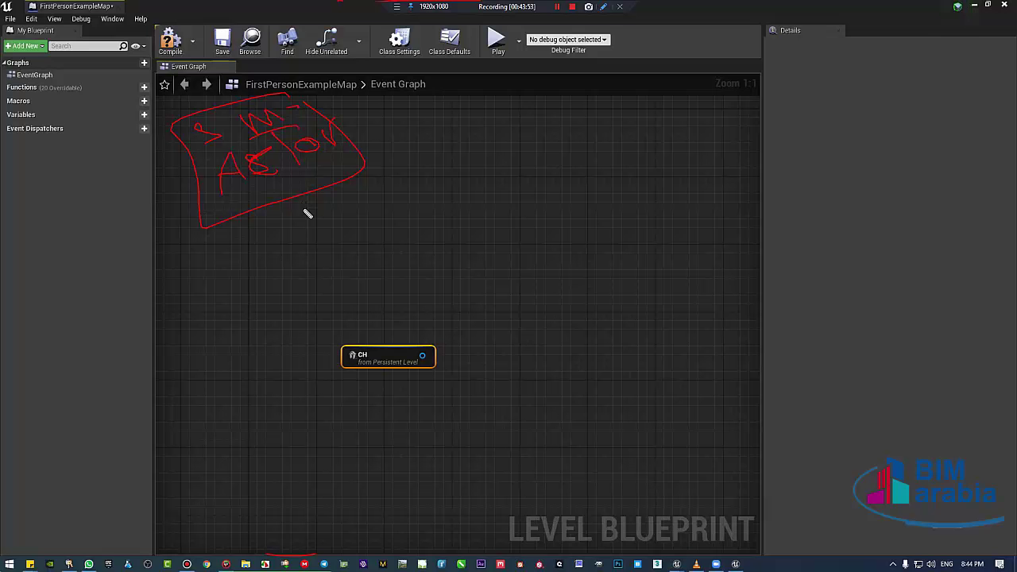
pyautogui.moveTo(363, 148); pyautogui.dragTo(486, 148)
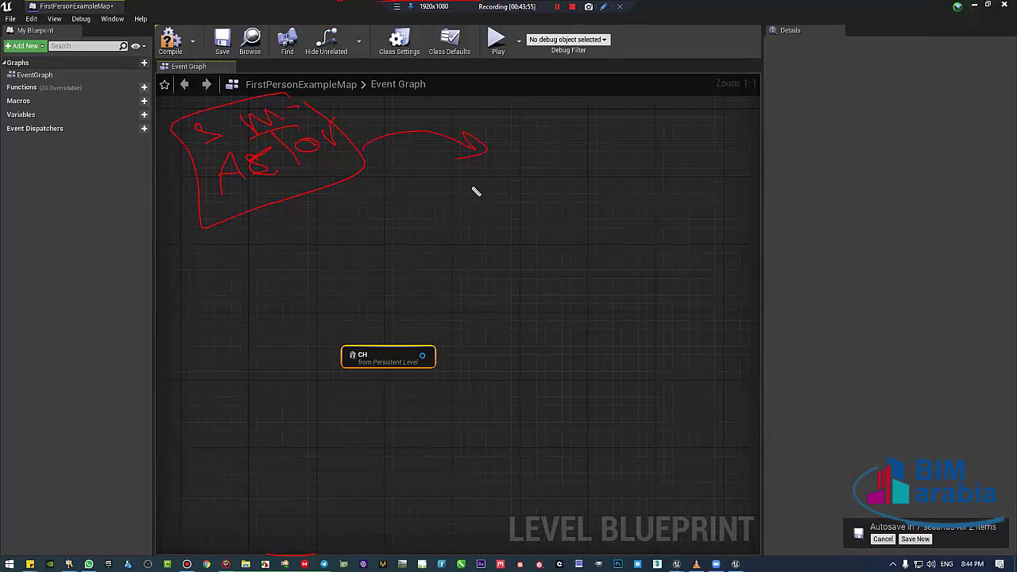
pyautogui.moveTo(569, 106)
pyautogui.mouseDown()
pyautogui.moveTo(496, 171)
pyautogui.moveTo(603, 116)
pyautogui.mouseUp()
pyautogui.moveTo(502, 249); pyautogui.dragTo(509, 278)
pyautogui.moveTo(517, 237)
pyautogui.mouseDown()
pyautogui.moveTo(568, 222)
pyautogui.moveTo(580, 190)
pyautogui.mouseUp()
pyautogui.moveTo(606, 177)
pyautogui.mouseDown()
pyautogui.moveTo(608, 193)
pyautogui.moveTo(699, 133)
pyautogui.mouseUp()
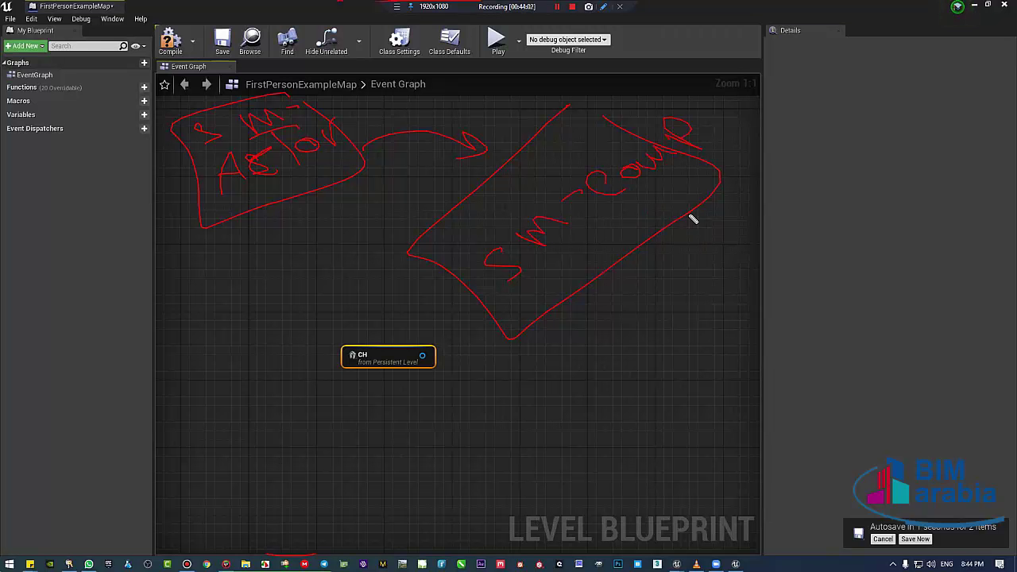
pyautogui.moveTo(627, 254)
pyautogui.mouseDown()
pyautogui.moveTo(685, 293)
pyautogui.moveTo(642, 300)
pyautogui.mouseUp()
pyautogui.moveTo(782, 230); pyautogui.dragTo(596, 389)
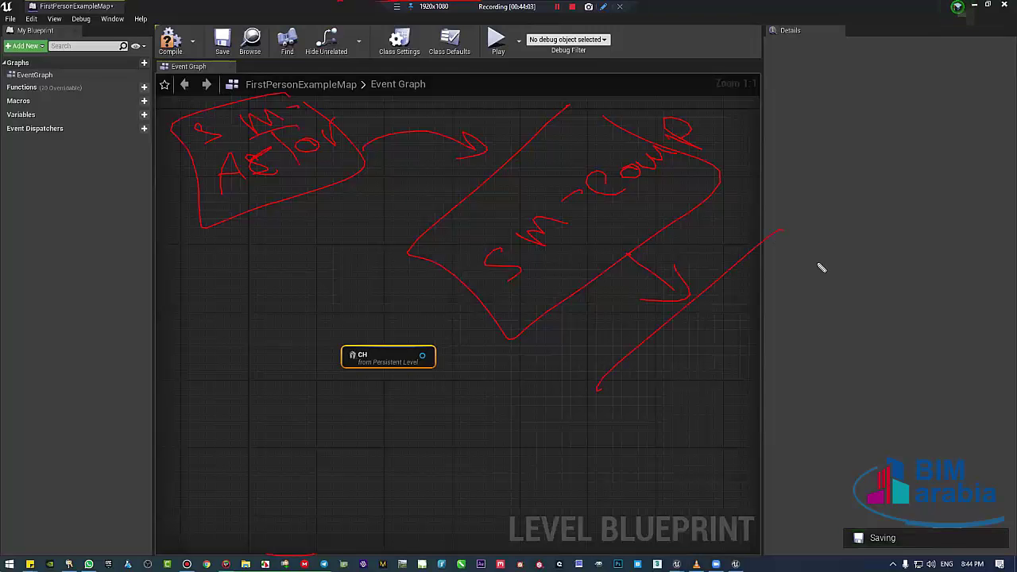
pyautogui.moveTo(837, 256); pyautogui.dragTo(592, 425)
pyautogui.moveTo(780, 302); pyautogui.dragTo(646, 418)
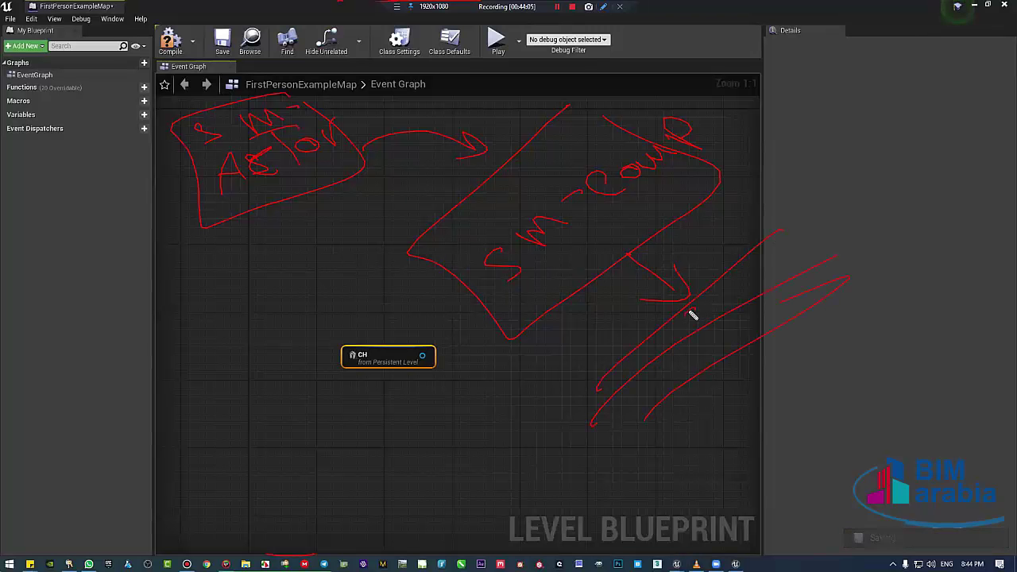
pyautogui.moveTo(693, 315)
pyautogui.mouseDown()
pyautogui.moveTo(733, 288)
pyautogui.moveTo(751, 292)
pyautogui.moveTo(774, 278)
pyautogui.moveTo(707, 312)
pyautogui.mouseUp()
pyautogui.moveTo(773, 264)
pyautogui.mouseDown()
pyautogui.moveTo(840, 233)
pyautogui.moveTo(849, 205)
pyautogui.moveTo(877, 199)
pyautogui.mouseUp()
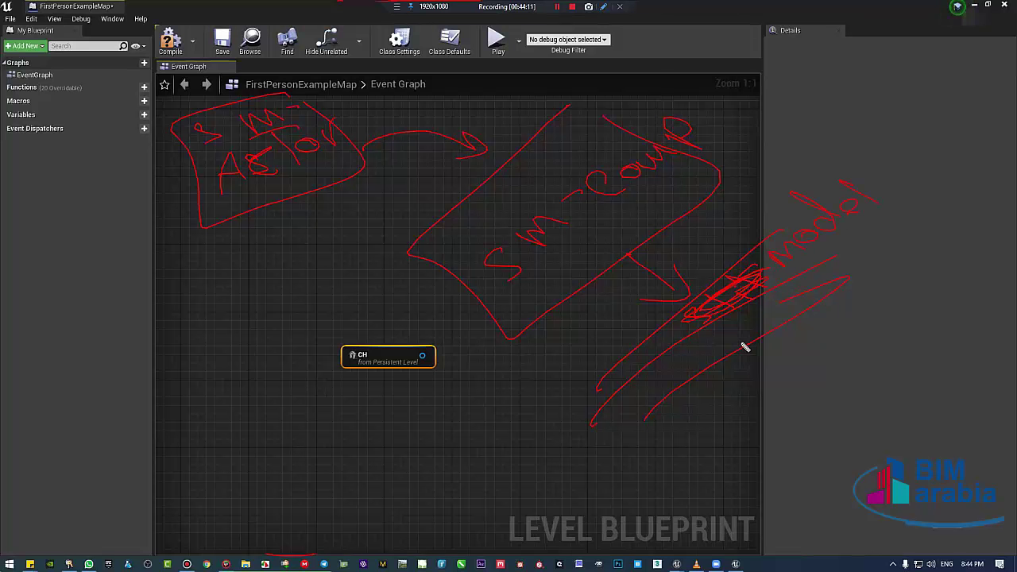
pyautogui.moveTo(745, 347)
pyautogui.mouseDown()
pyautogui.moveTo(795, 291)
pyautogui.moveTo(779, 302)
pyautogui.moveTo(844, 274)
pyautogui.mouseUp()
pyautogui.moveTo(795, 350)
pyautogui.mouseDown()
pyautogui.moveTo(781, 364)
pyautogui.moveTo(863, 307)
pyautogui.moveTo(892, 311)
pyautogui.moveTo(918, 277)
pyautogui.mouseUp()
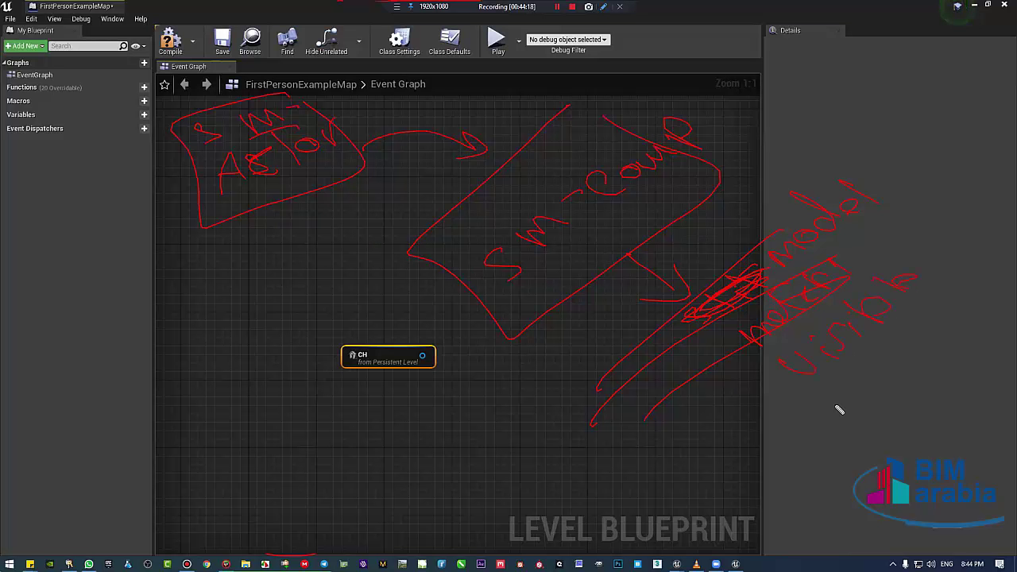
pyautogui.moveTo(848, 406)
pyautogui.mouseDown()
pyautogui.moveTo(874, 363)
pyautogui.moveTo(883, 402)
pyautogui.moveTo(919, 376)
pyautogui.moveTo(904, 440)
pyautogui.moveTo(1009, 391)
pyautogui.mouseUp()
pyautogui.moveTo(872, 426); pyautogui.dragTo(1010, 350)
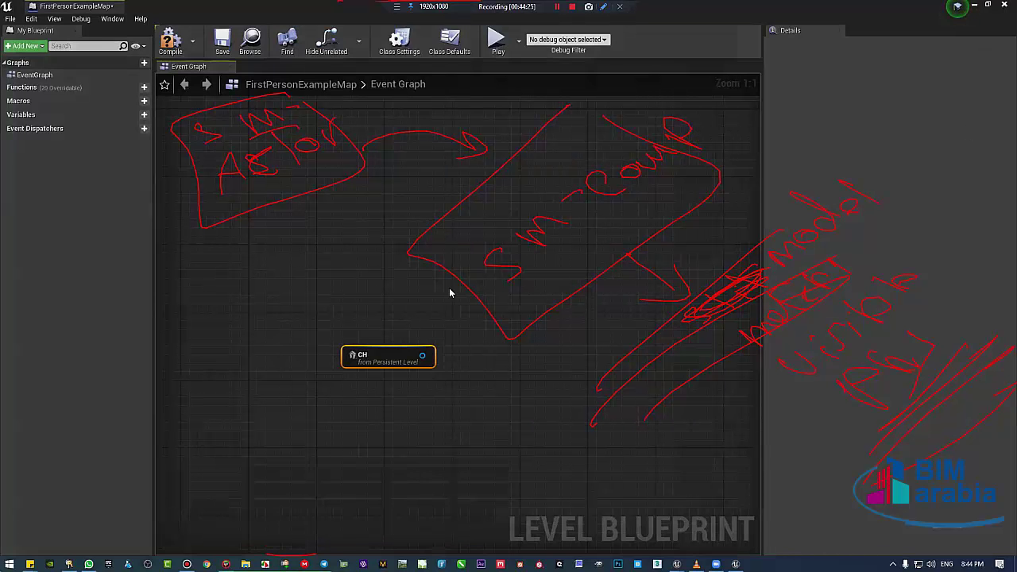
pyautogui.press('Escape')
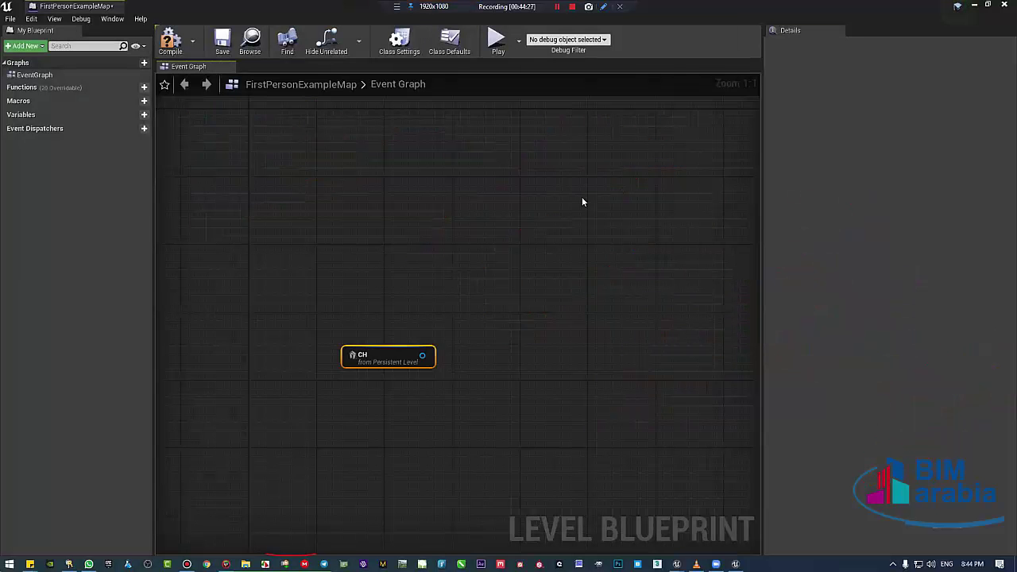
# - Add a Keyboard E event node using the 'e key' search
pyautogui.moveTo(393, 325); pyautogui.dragTo(415, 264, button='right')
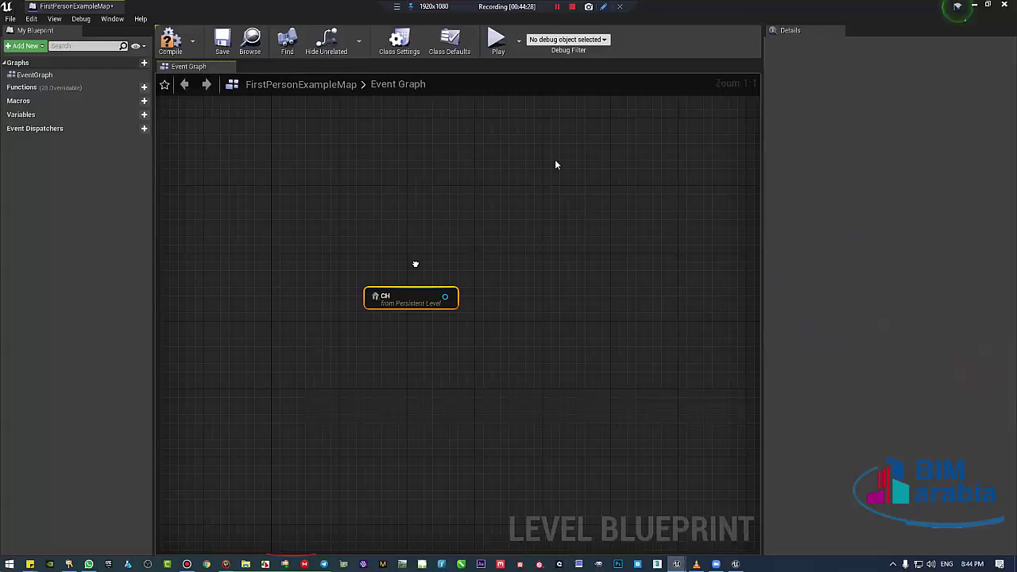
pyautogui.moveTo(415, 264); pyautogui.dragTo(417, 262, button='right')
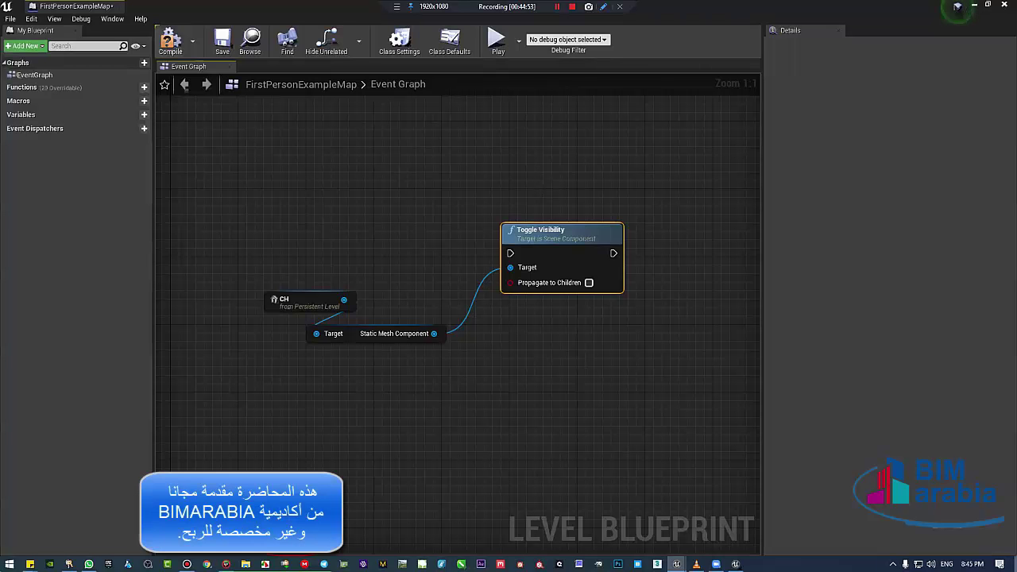
pyautogui.rightClick(322, 203)
pyautogui.write('e')
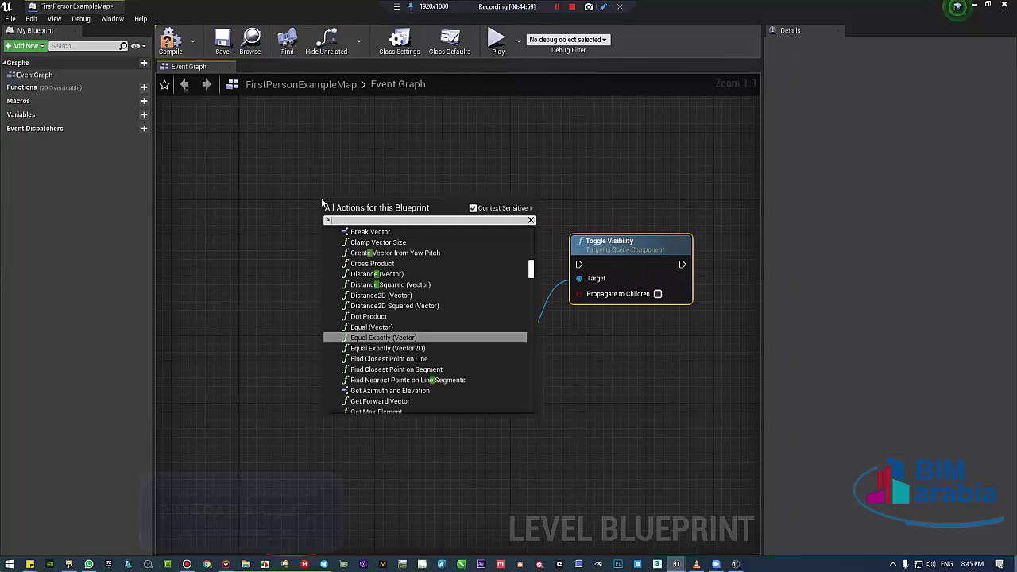
pyautogui.write(' key')
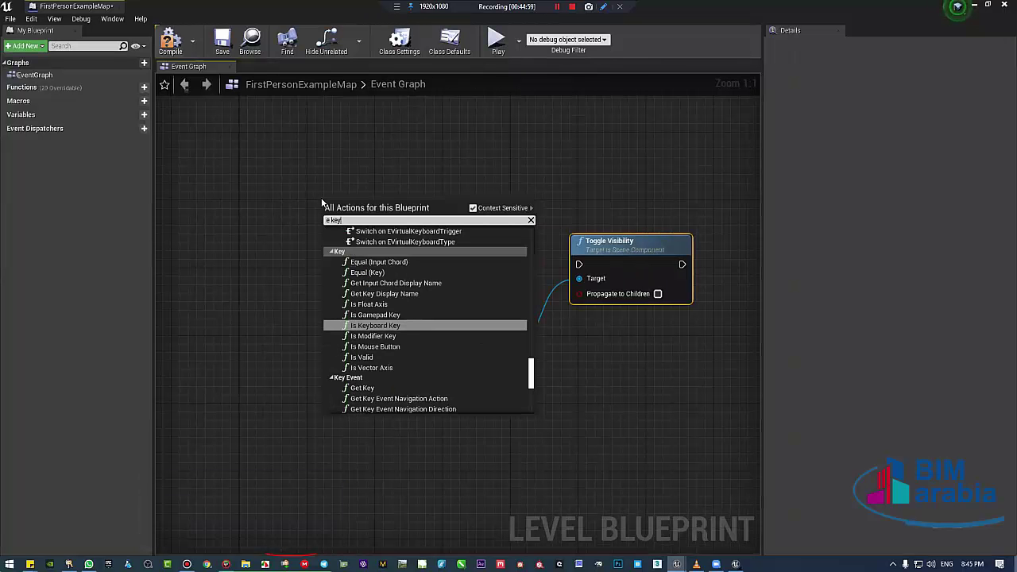
pyautogui.scroll(5, 354, 231)
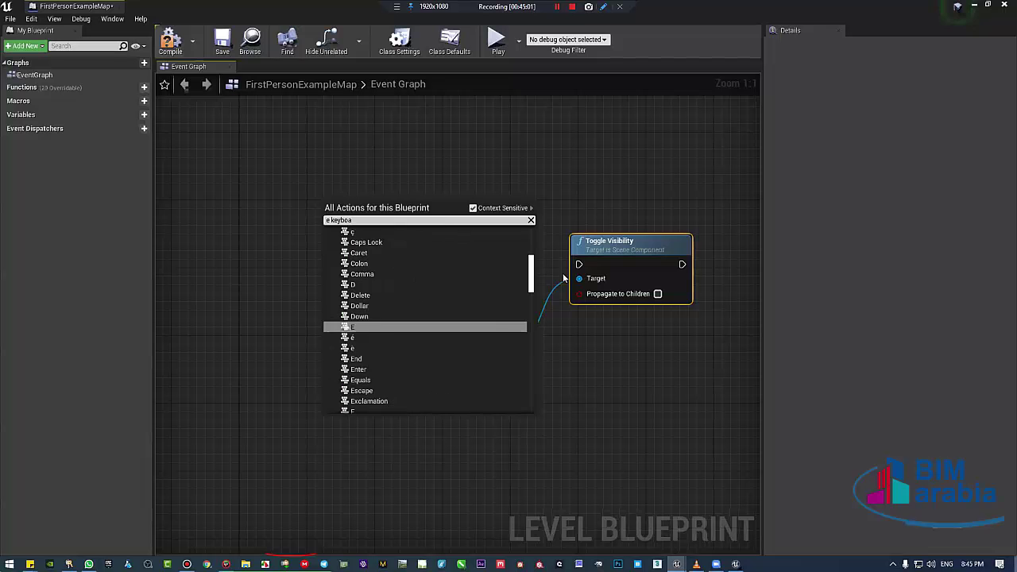
pyautogui.click(354, 326)
# - Arrange the CH, Static Mesh Component and Toggle Visibility nodes, then compile
pyautogui.click(674, 195)
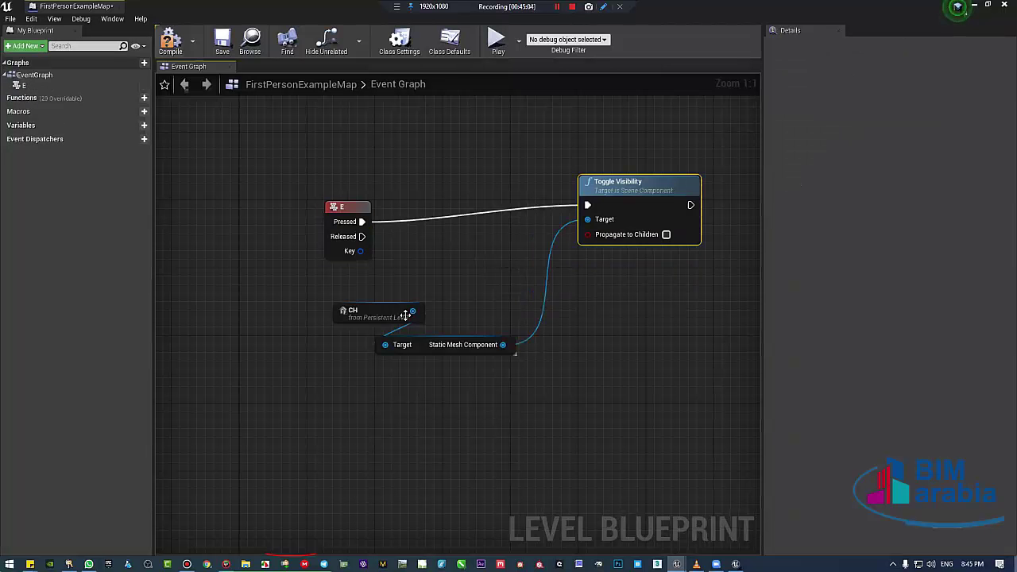
pyautogui.moveTo(273, 313); pyautogui.dragTo(268, 302)
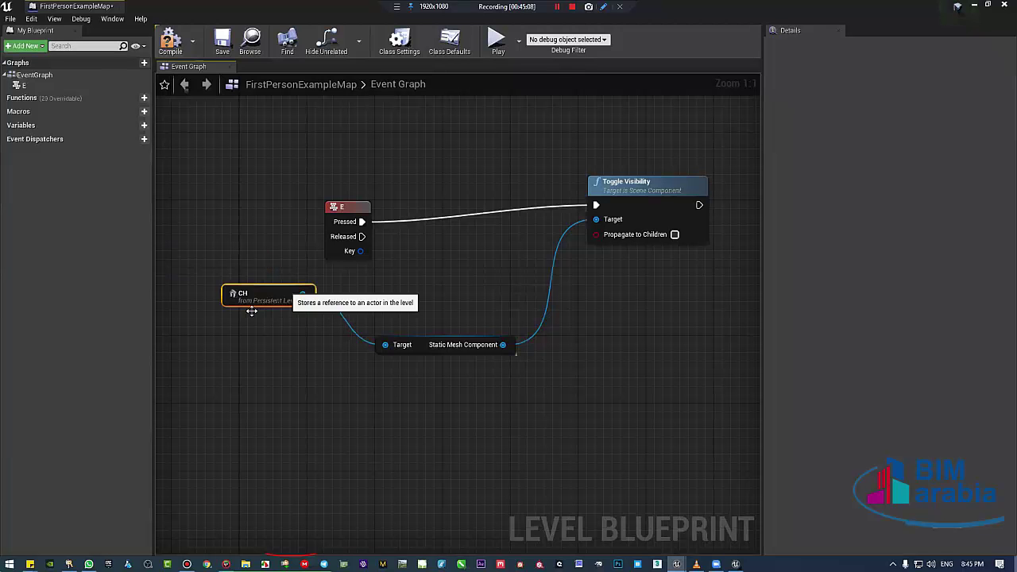
pyautogui.moveTo(257, 309)
pyautogui.mouseDown()
pyautogui.moveTo(248, 326)
pyautogui.moveTo(263, 302)
pyautogui.mouseUp()
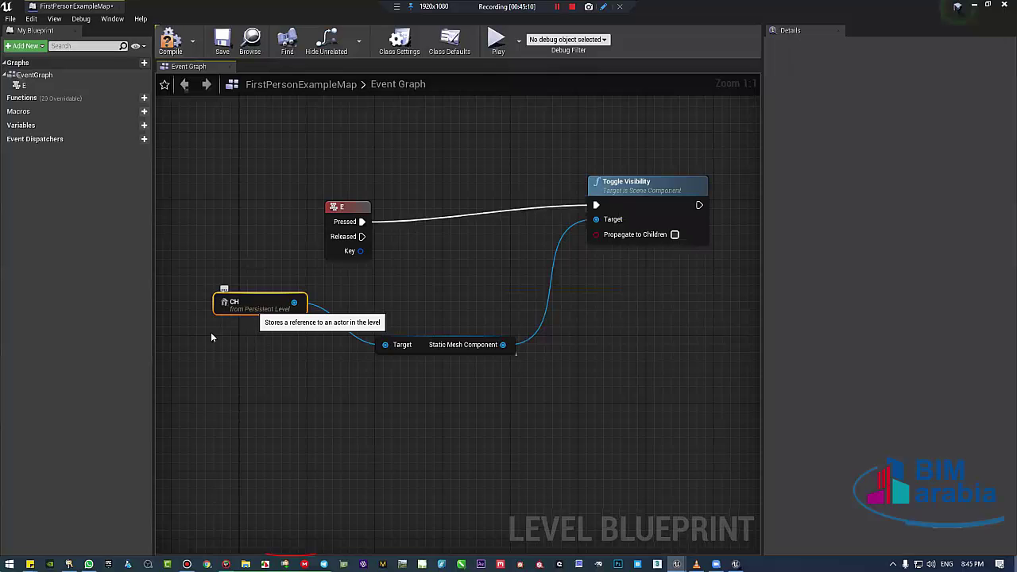
pyautogui.moveTo(212, 337)
pyautogui.mouseDown()
pyautogui.moveTo(227, 327)
pyautogui.moveTo(201, 313)
pyautogui.mouseUp()
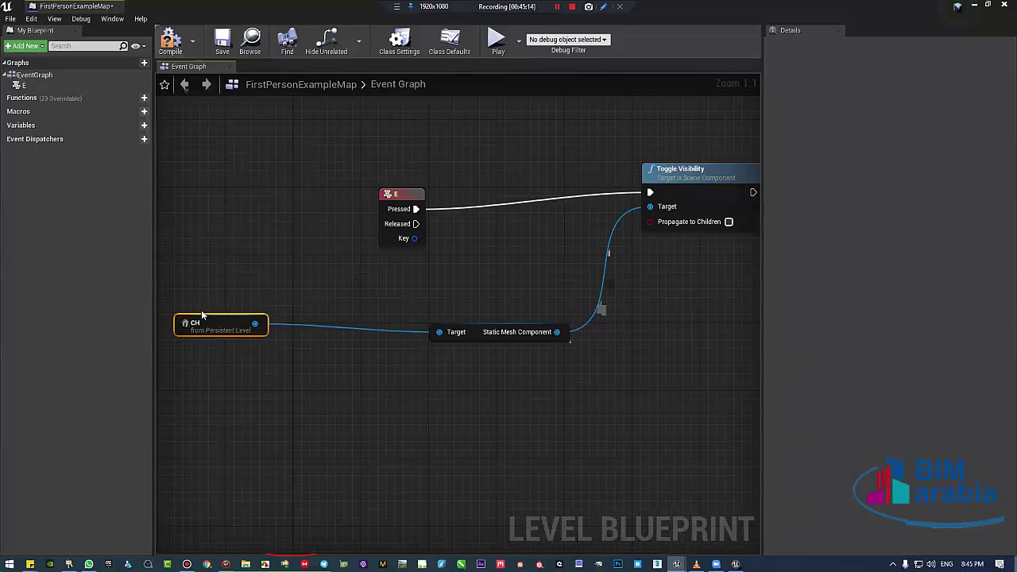
pyautogui.moveTo(468, 333); pyautogui.dragTo(433, 317)
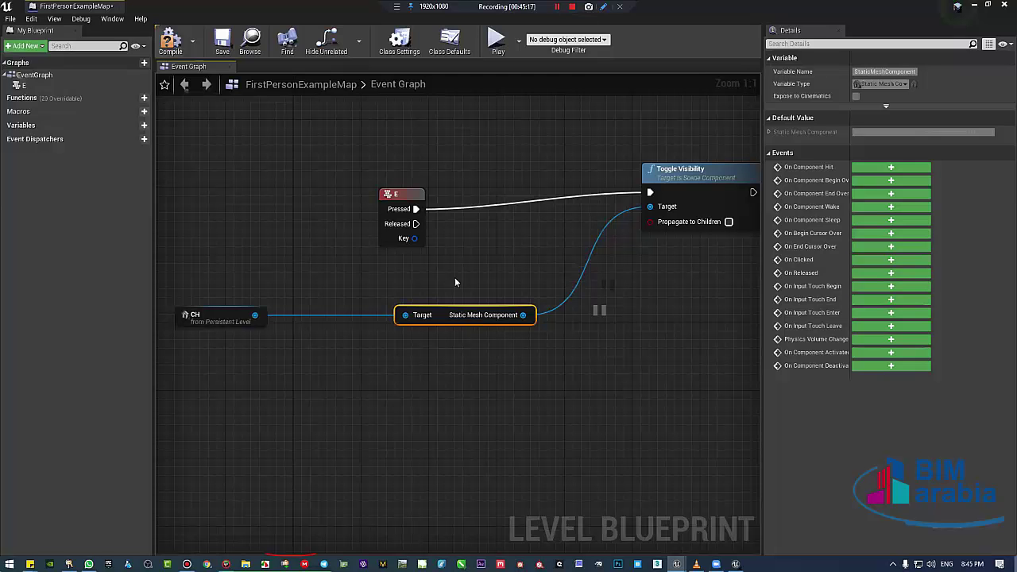
pyautogui.moveTo(523, 314)
pyautogui.mouseDown()
pyautogui.moveTo(443, 301)
pyautogui.moveTo(650, 207)
pyautogui.mouseUp()
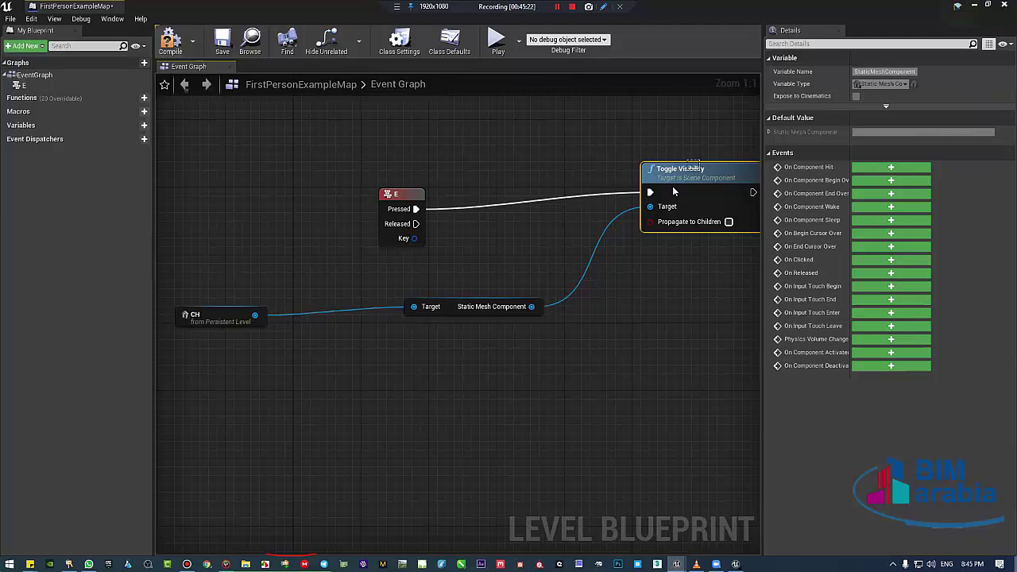
pyautogui.moveTo(685, 169); pyautogui.dragTo(650, 185)
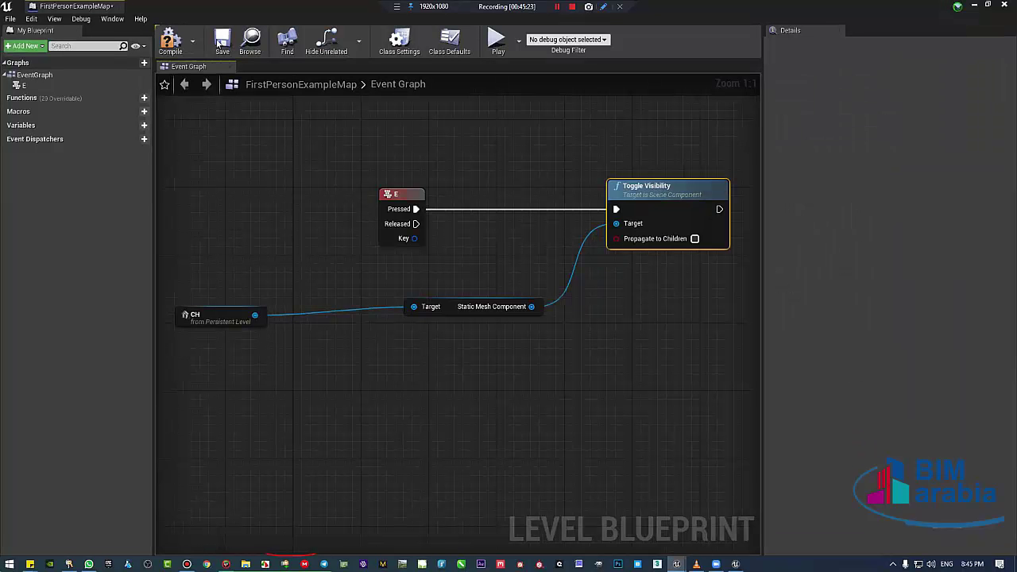
pyautogui.click(180, 40)
# - Save the level and run a quick play-in-editor test
pyautogui.hotkey('ctrl', 's')
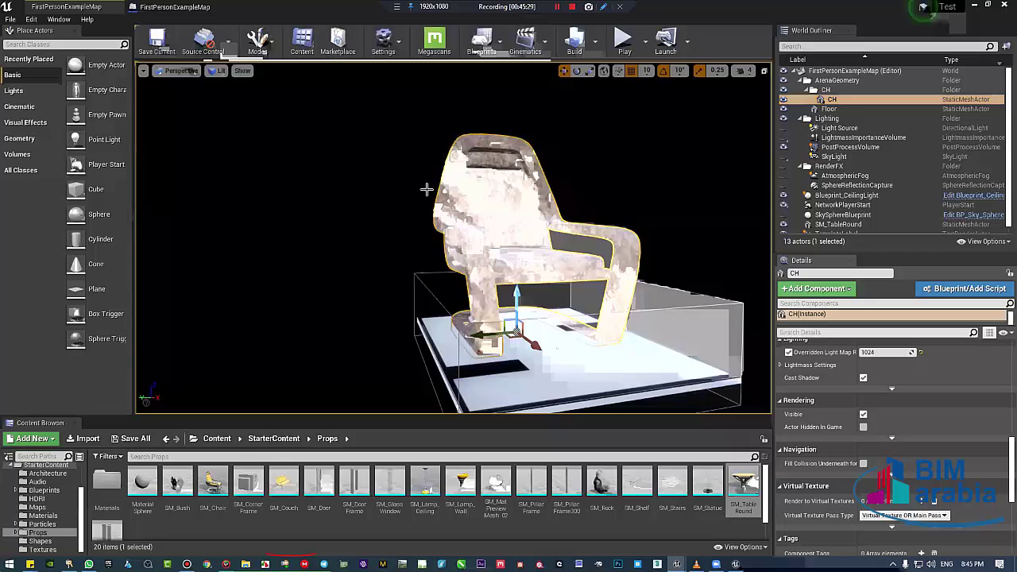
pyautogui.hotkey('alt', 'p')
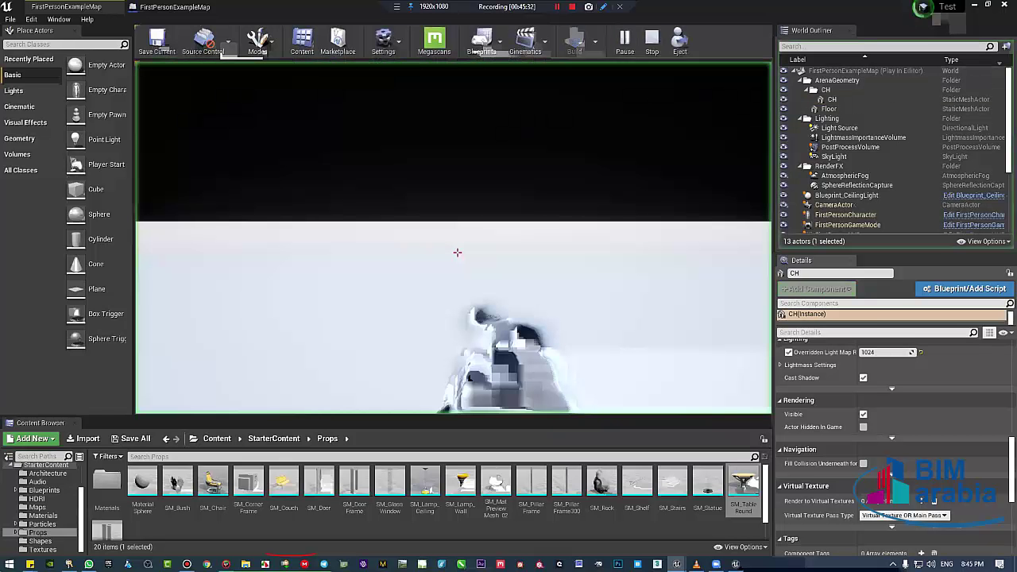
pyautogui.press('Escape')
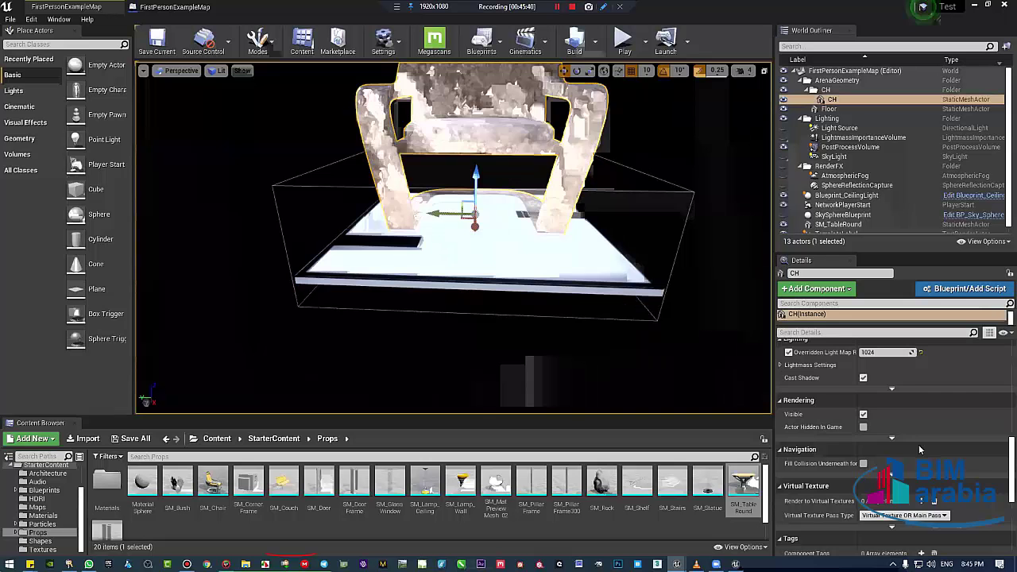
# - Set CH's collision preset to NoCollision
pyautogui.scroll(2, 909, 440)
pyautogui.scroll(2, 909, 440)
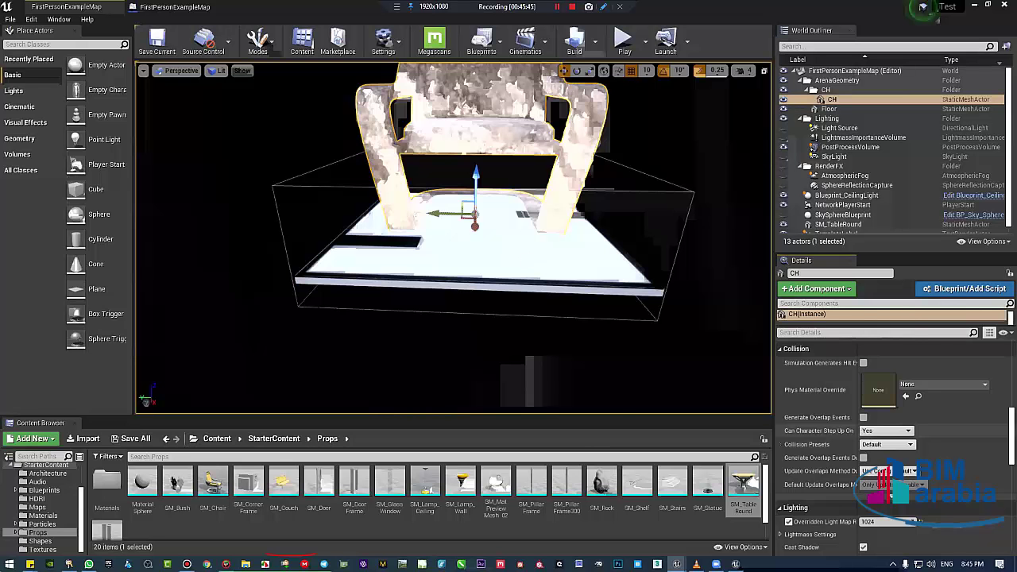
pyautogui.click(888, 444)
pyautogui.click(882, 309)
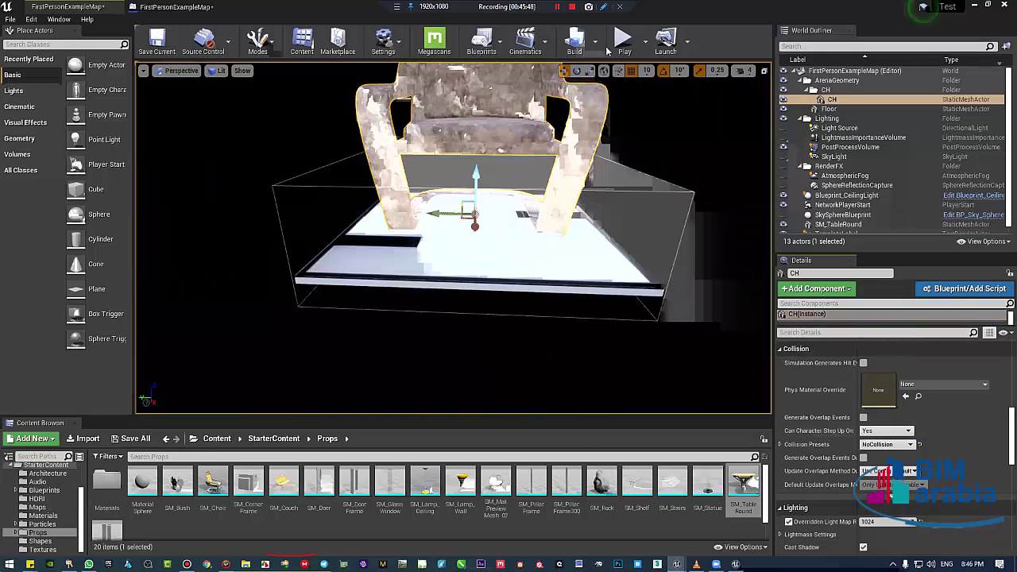
# - Play-test the level again facing the chair, then stop with Esc
pyautogui.moveTo(515, 306); pyautogui.dragTo(515, 286, button='right')
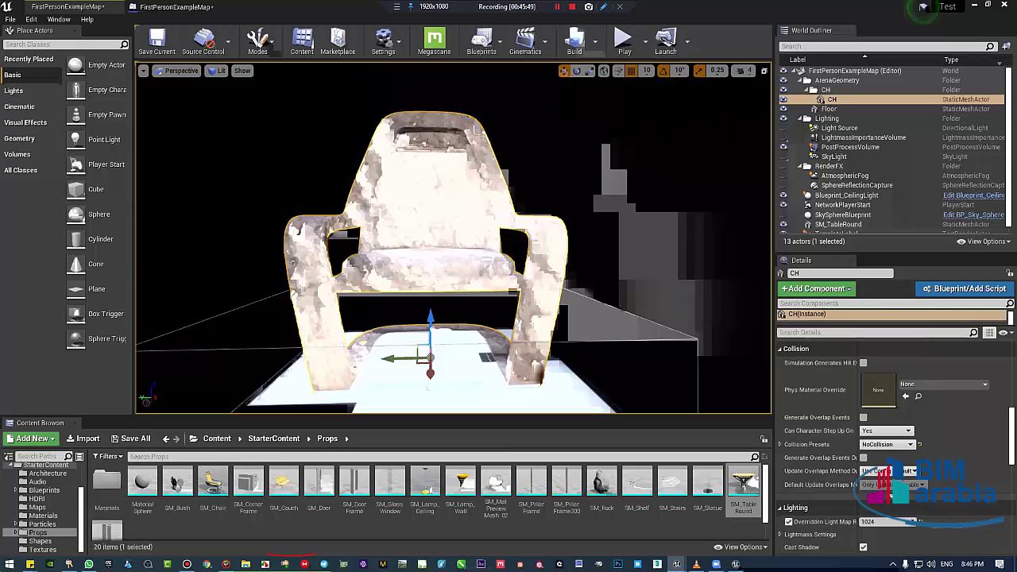
pyautogui.hotkey('alt', 'p')
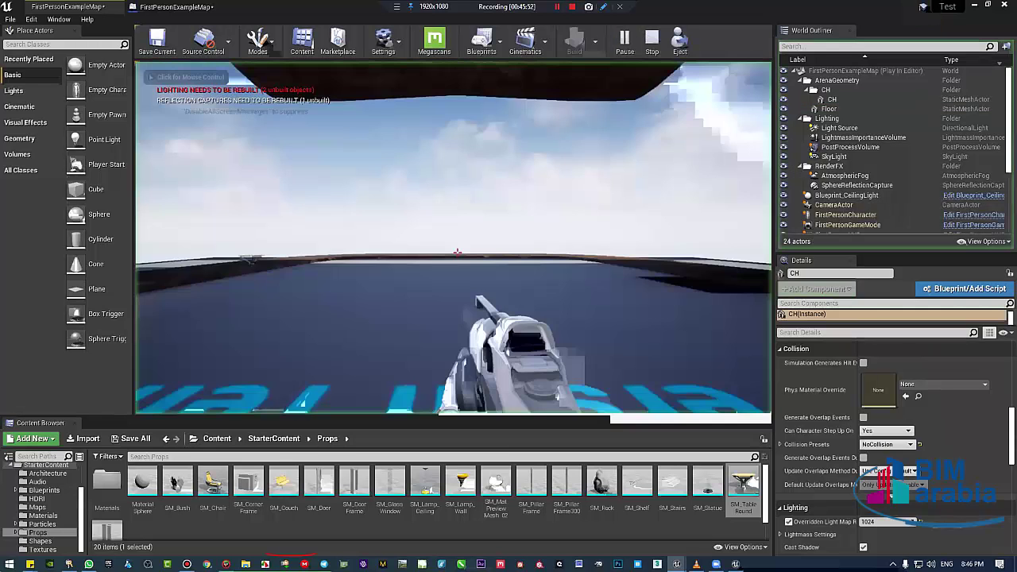
pyautogui.click(457, 252)
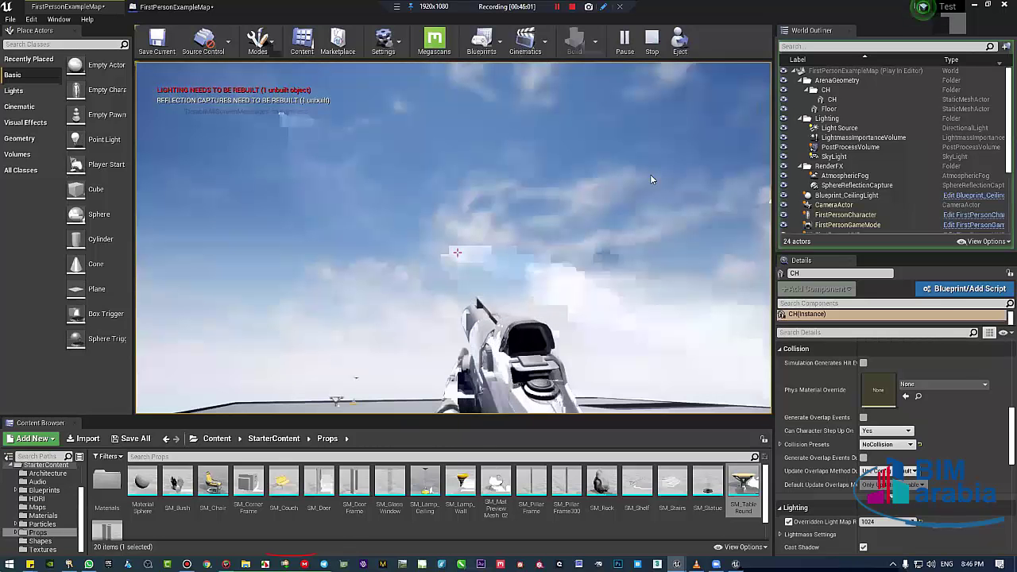
pyautogui.press('Escape')
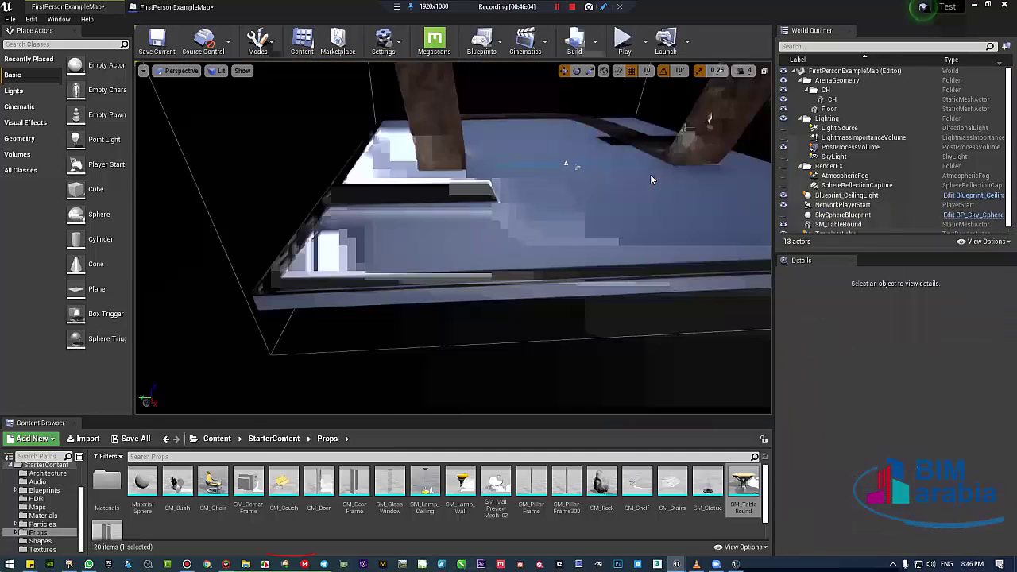
pyautogui.keyDown('alt'); pyautogui.moveTo(651, 180); pyautogui.dragTo(650, 180); pyautogui.keyUp('alt')
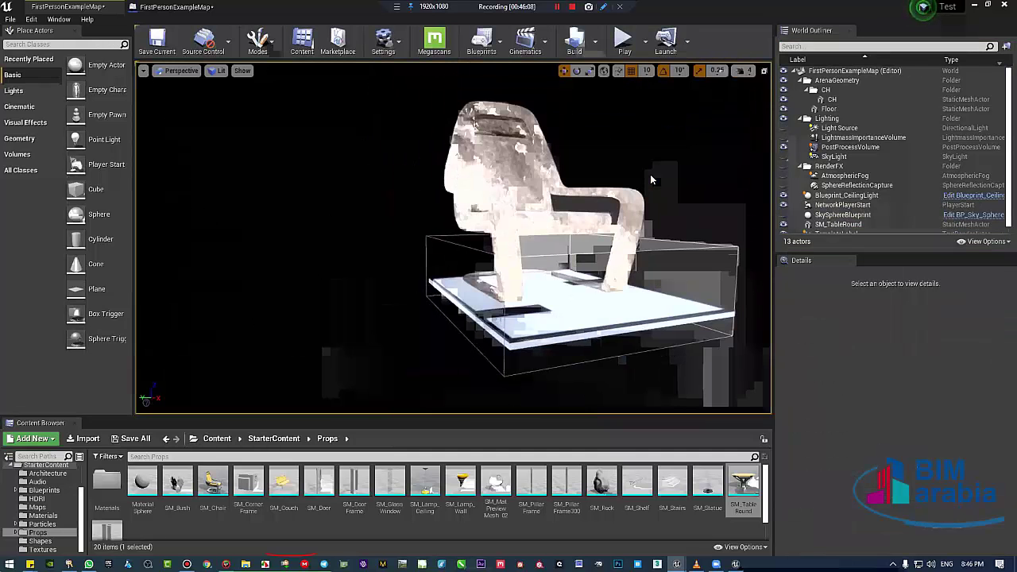
pyautogui.click(860, 186)
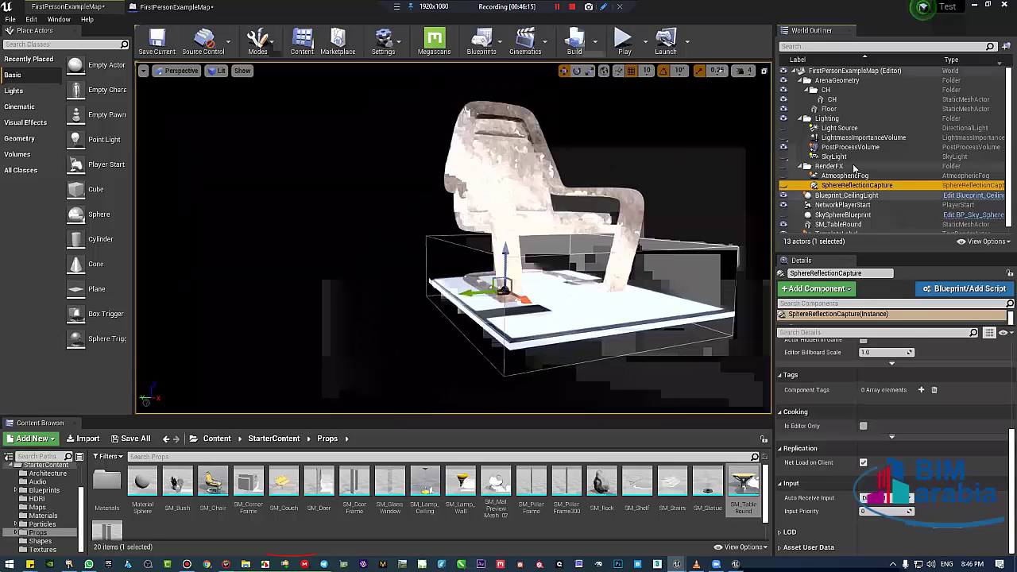
pyautogui.click(847, 195)
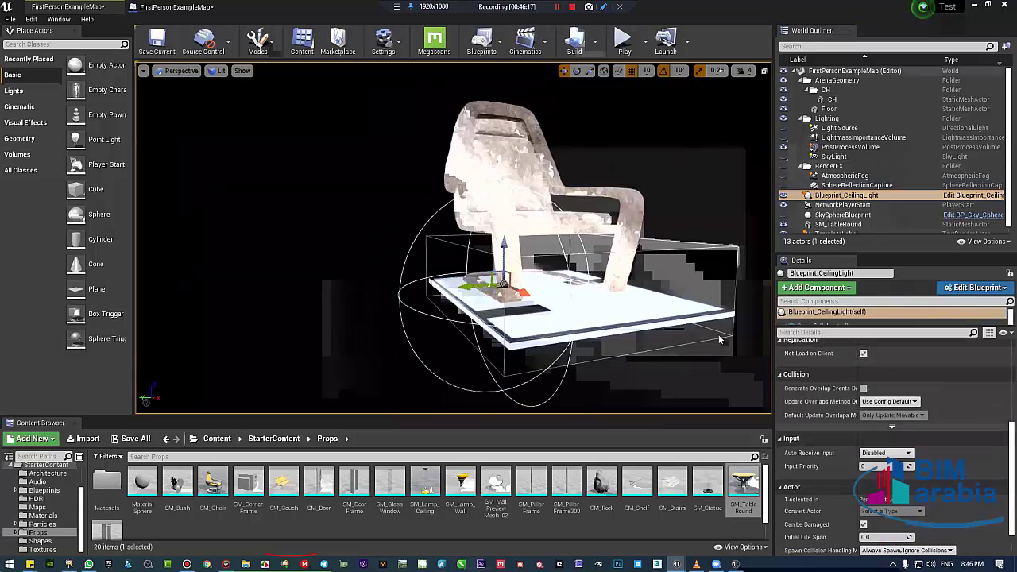
pyautogui.click(620, 231)
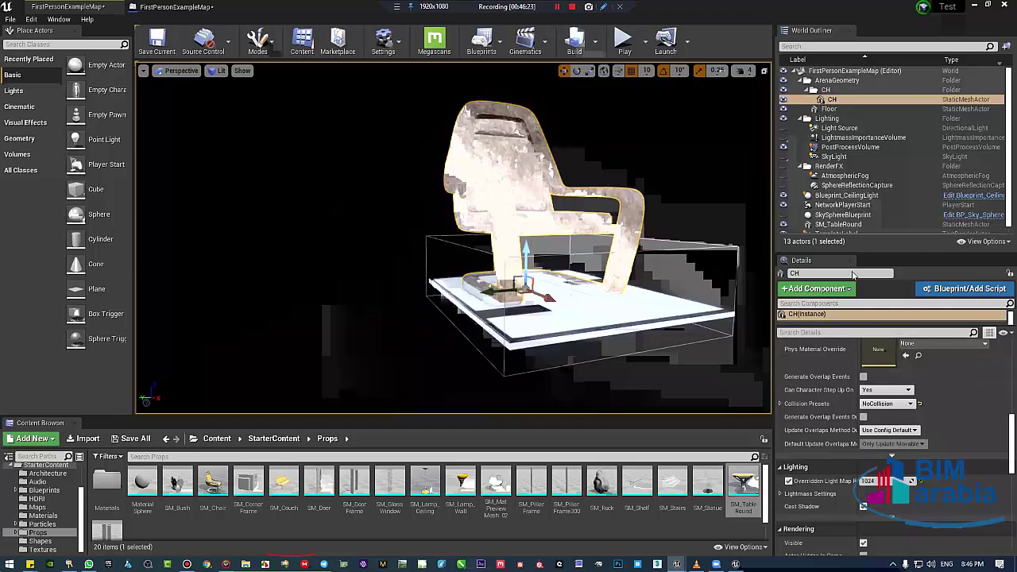
pyautogui.moveTo(850, 251); pyautogui.dragTo(851, 127)
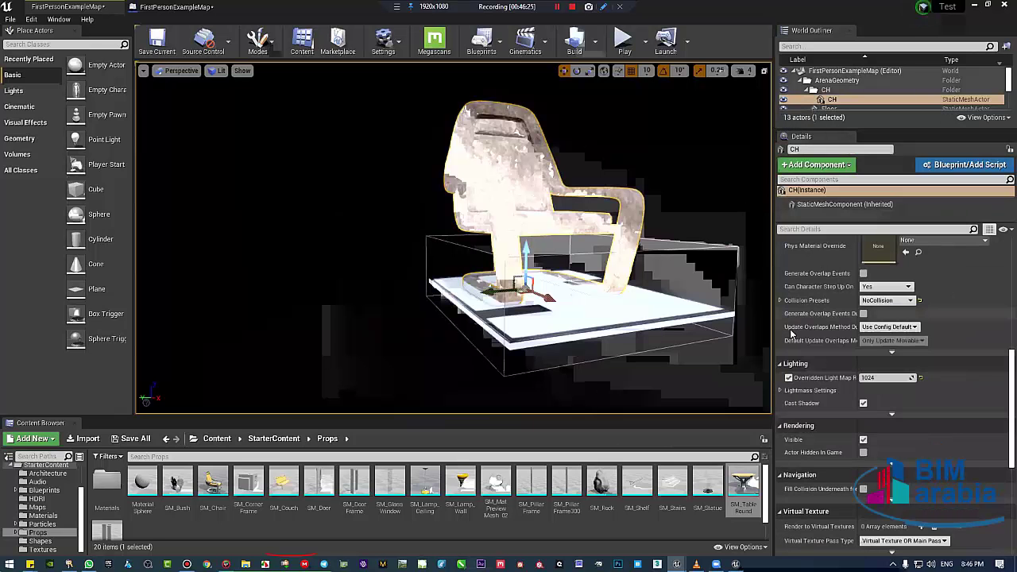
pyautogui.scroll(-3, 806, 386)
pyautogui.scroll(-2, 806, 387)
pyautogui.scroll(-2, 807, 393)
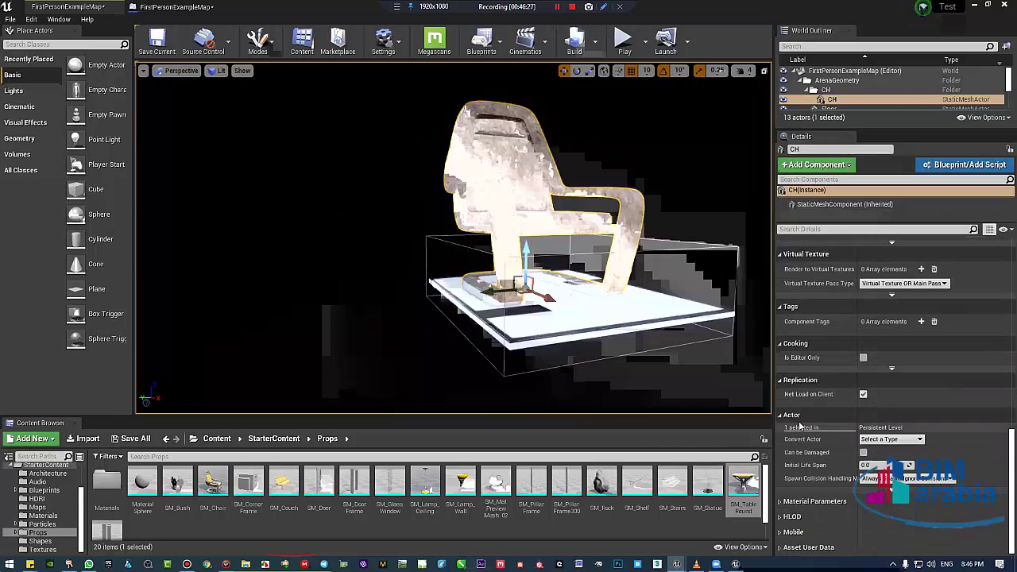
pyautogui.scroll(3, 808, 399)
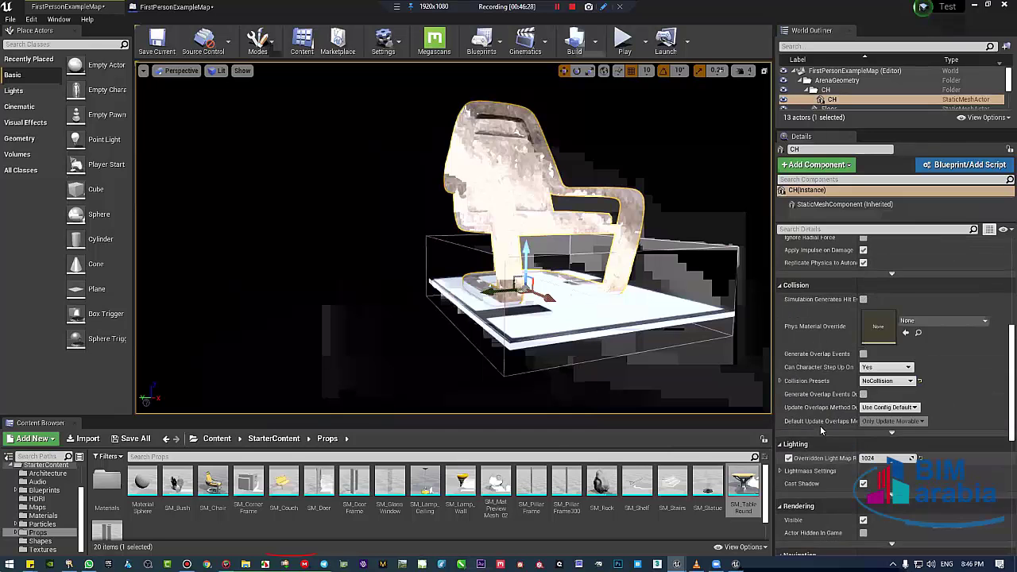
pyautogui.scroll(2, 820, 426)
pyautogui.scroll(2, 802, 414)
pyautogui.scroll(1, 794, 415)
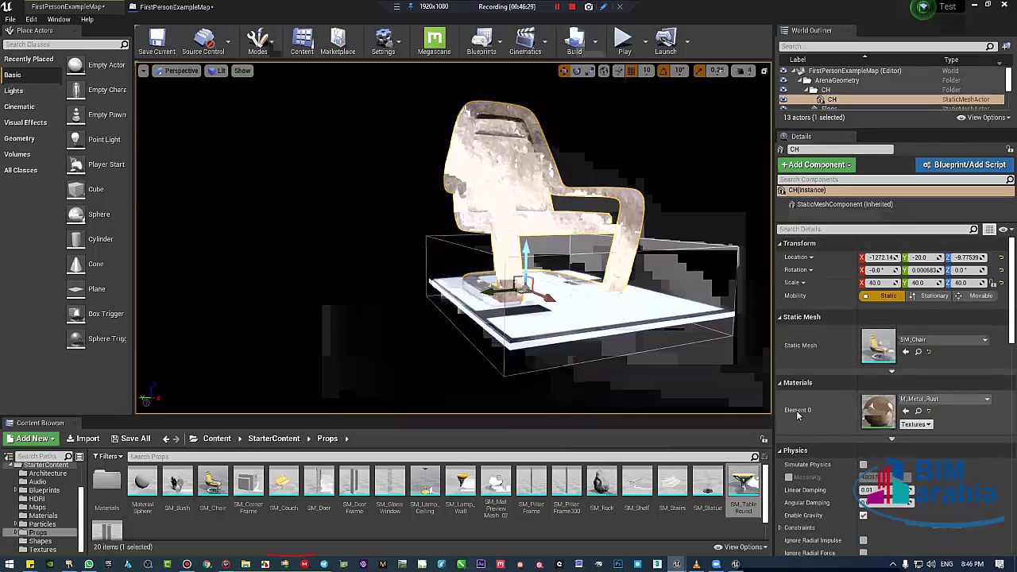
pyautogui.scroll(-4, 804, 401)
pyautogui.scroll(-1, 807, 395)
pyautogui.scroll(-2, 808, 395)
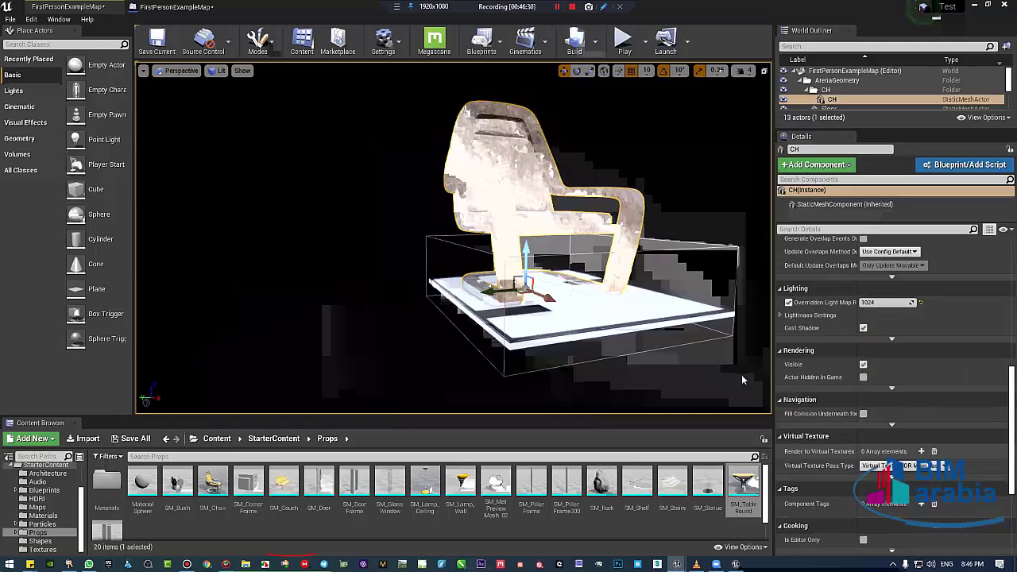
pyautogui.scroll(-3, 807, 395)
pyautogui.scroll(5, 807, 395)
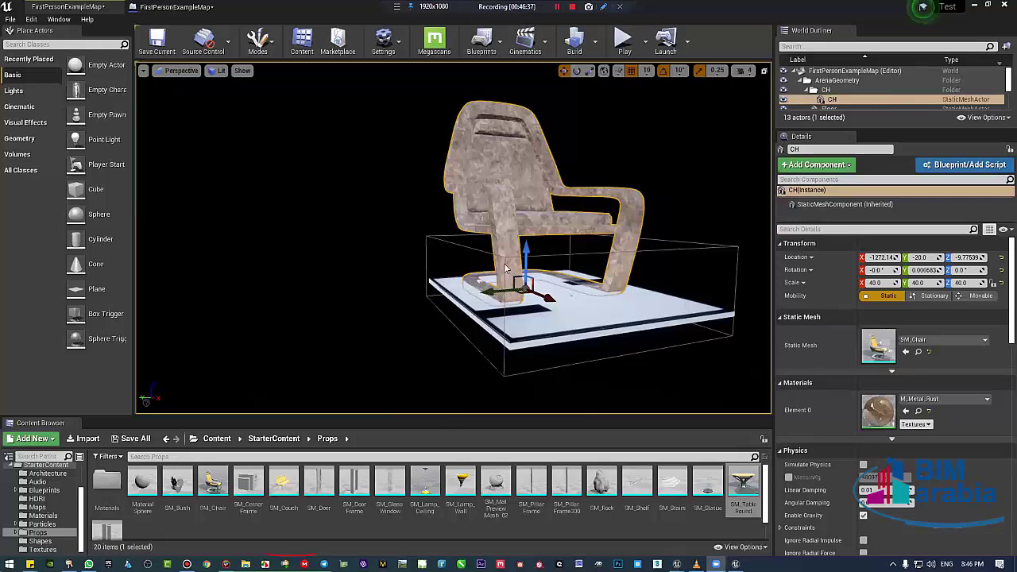
# - Add a Set Material node on CH's static mesh and wire E Pressed to it
pyautogui.hotkey('ctrl', 'Tab')
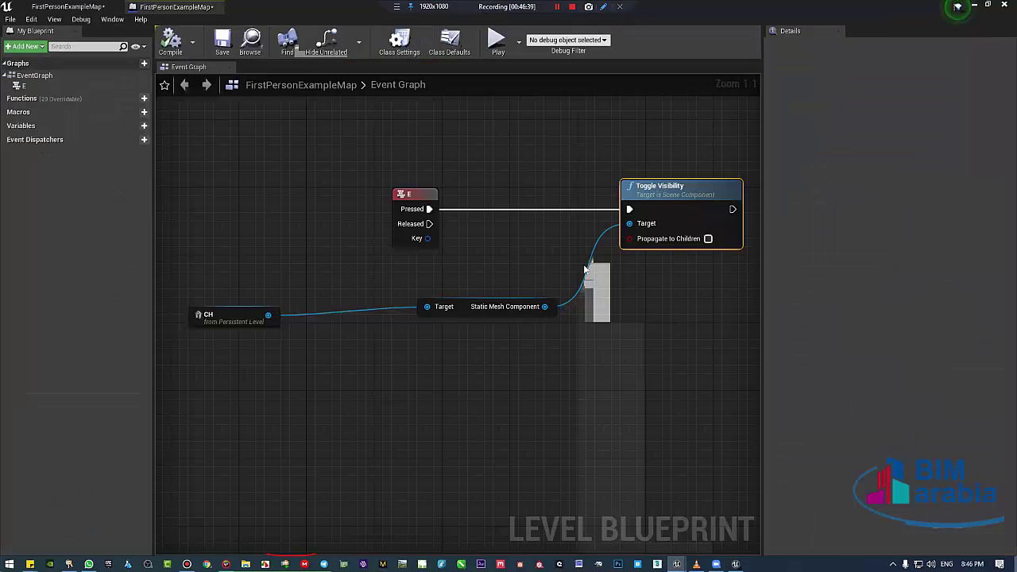
pyautogui.moveTo(726, 155); pyautogui.dragTo(675, 160, button='right')
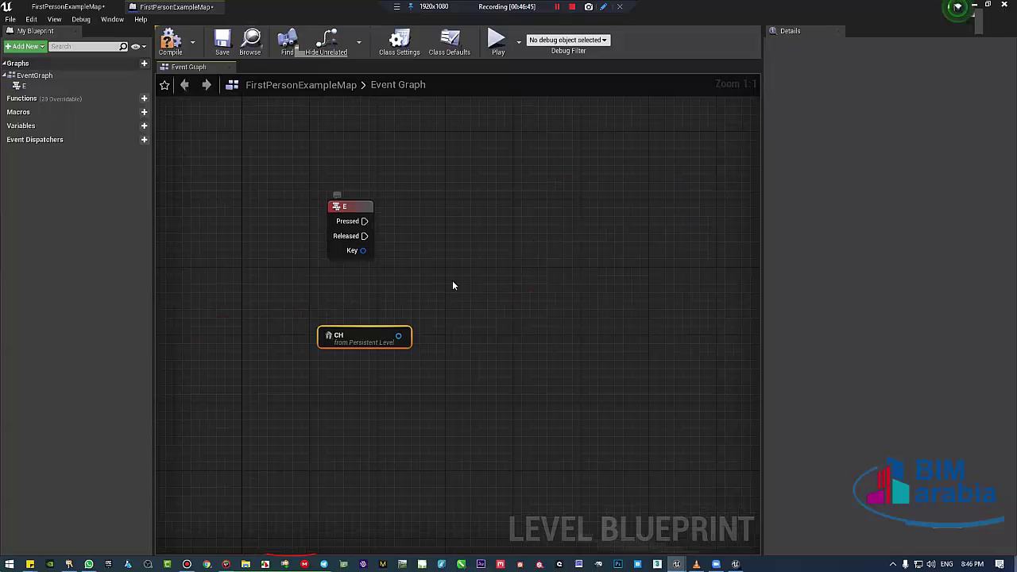
pyautogui.moveTo(398, 336); pyautogui.dragTo(457, 280)
pyautogui.write('se')
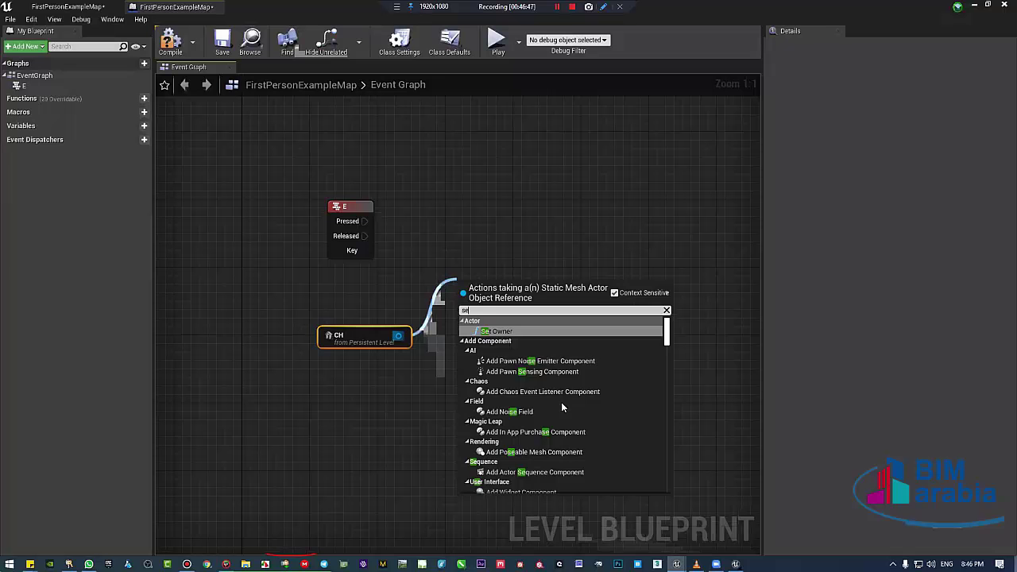
pyautogui.write('t material')
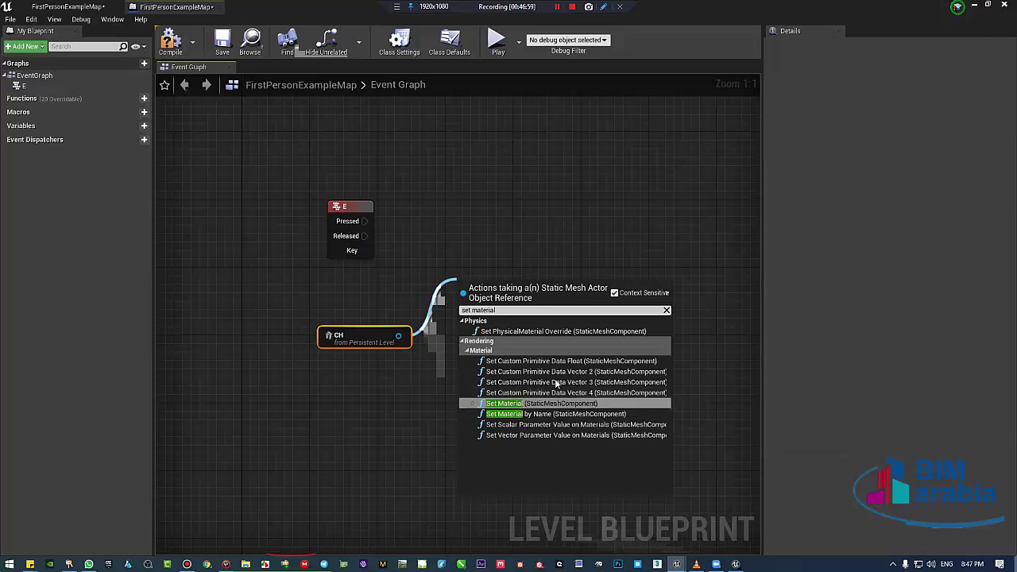
pyautogui.click(646, 401)
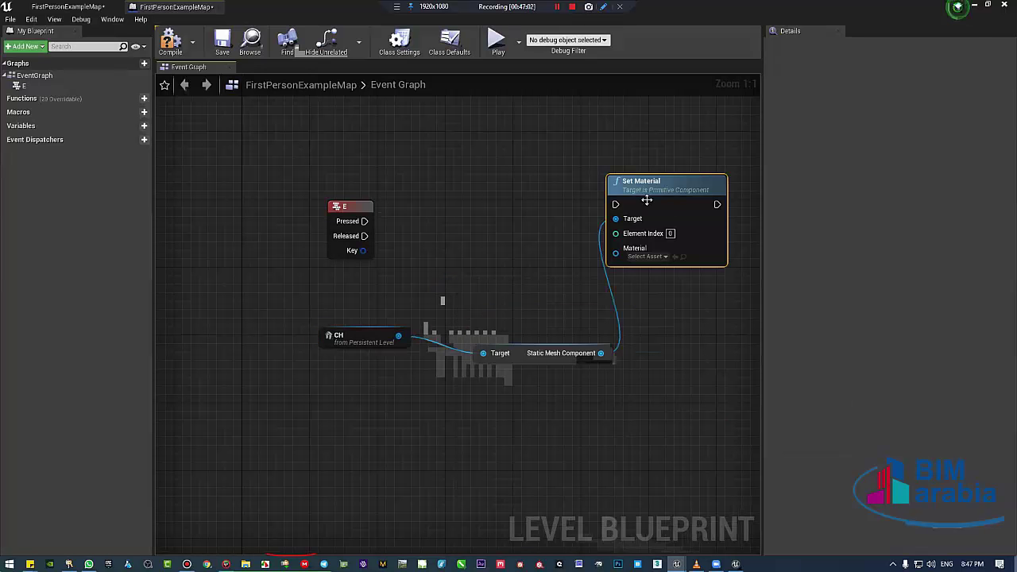
pyautogui.moveTo(364, 221); pyautogui.dragTo(589, 205)
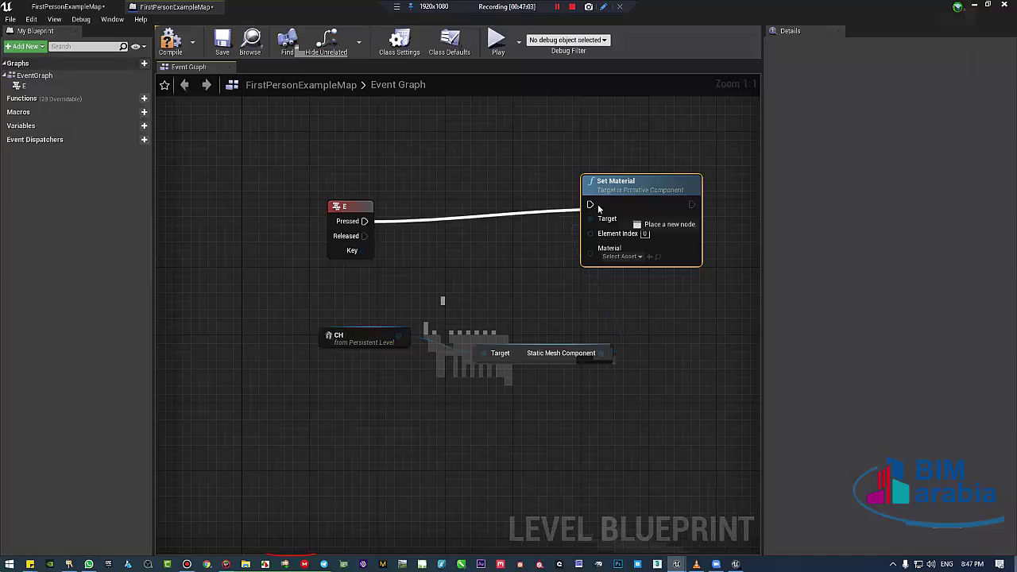
pyautogui.moveTo(398, 336); pyautogui.dragTo(405, 375)
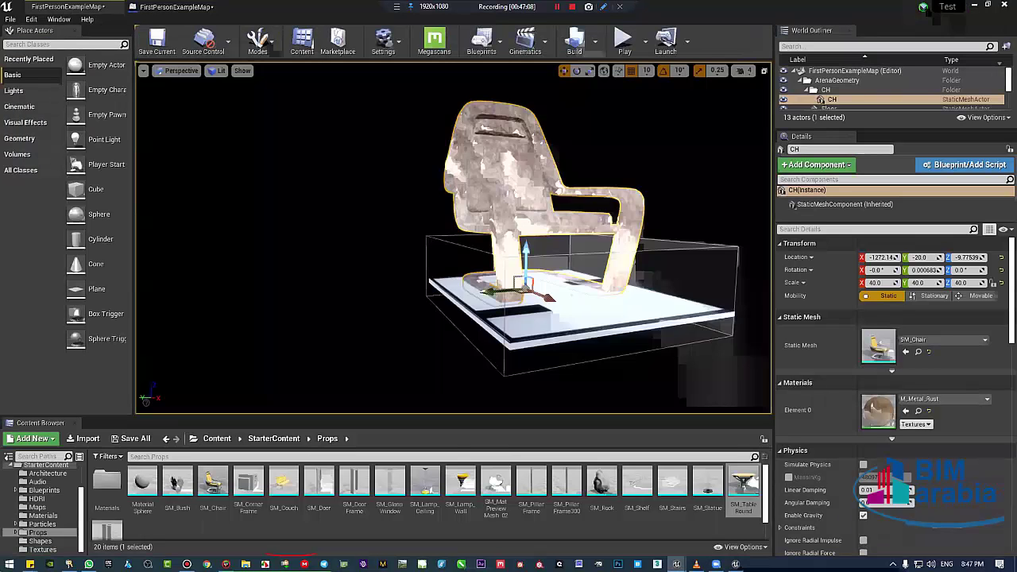
# - Zoom in on the CH chair, still wearing M_Metal_Rust, in the level view
pyautogui.scroll(2, 591, 245)
pyautogui.scroll(1, 590, 245)
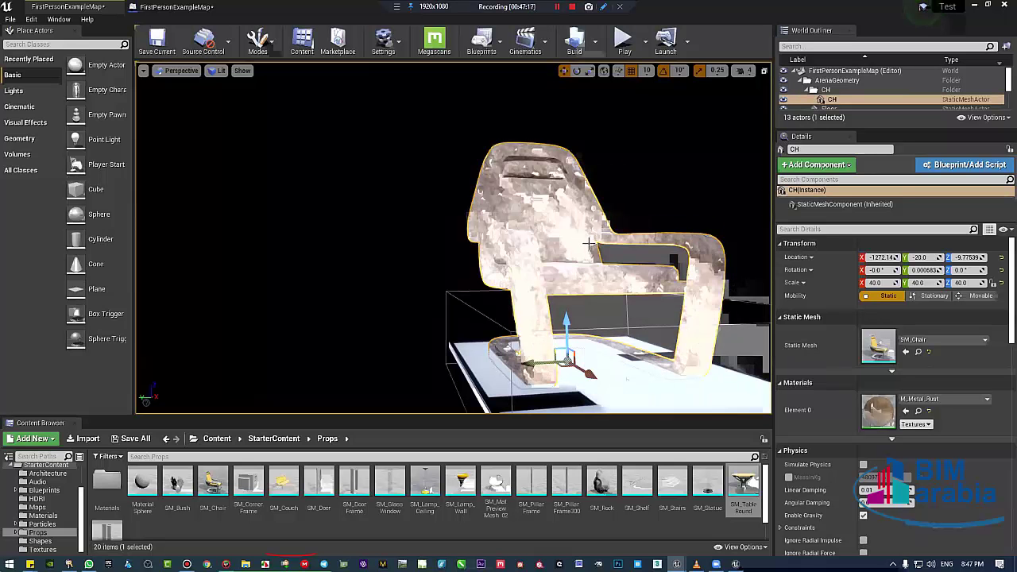
pyautogui.click(175, 6)
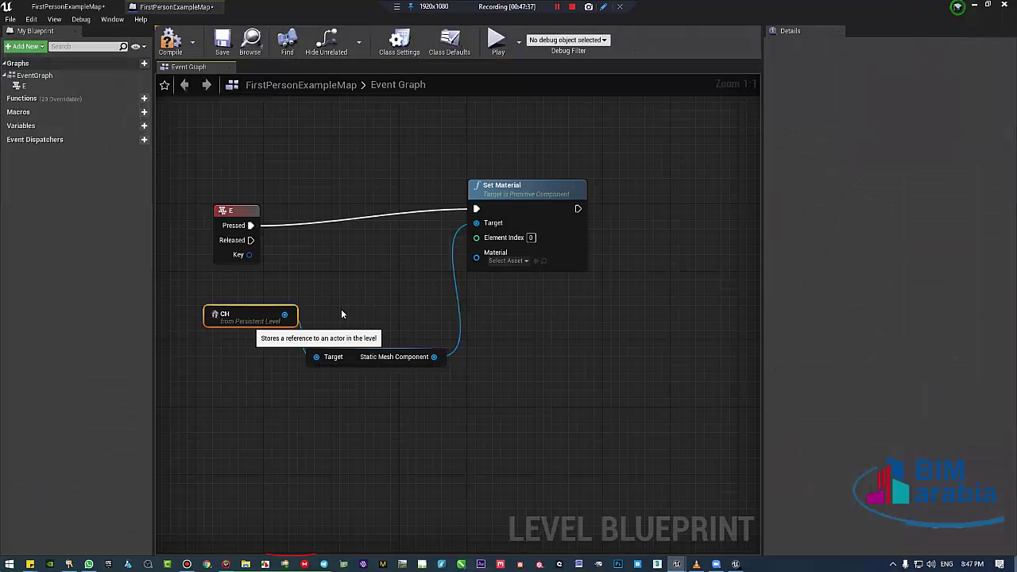
# - Tidy the nodes and set the Set Material node's Material input to M_Chair
pyautogui.moveTo(374, 357); pyautogui.dragTo(350, 306)
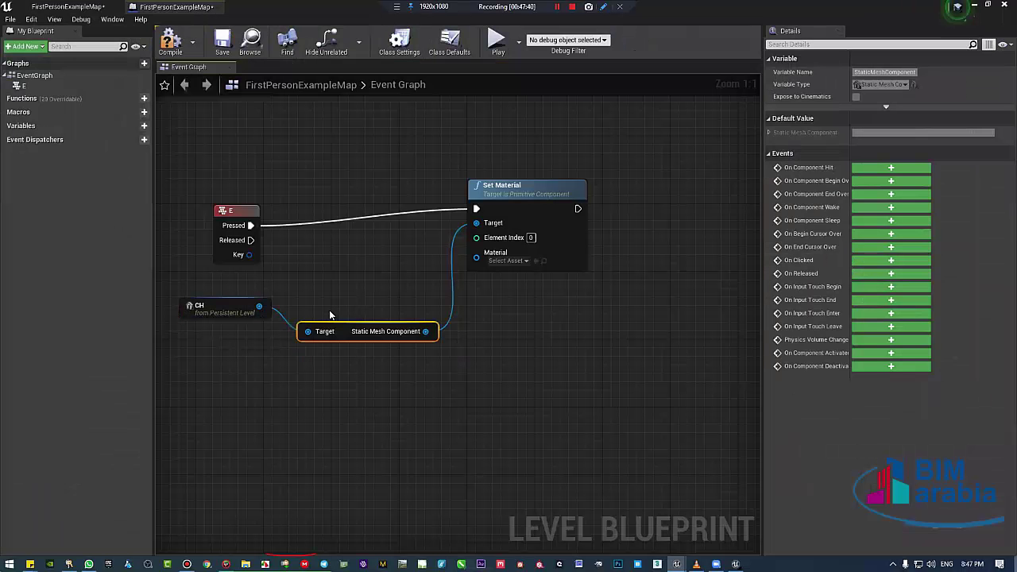
pyautogui.moveTo(523, 207); pyautogui.dragTo(523, 224)
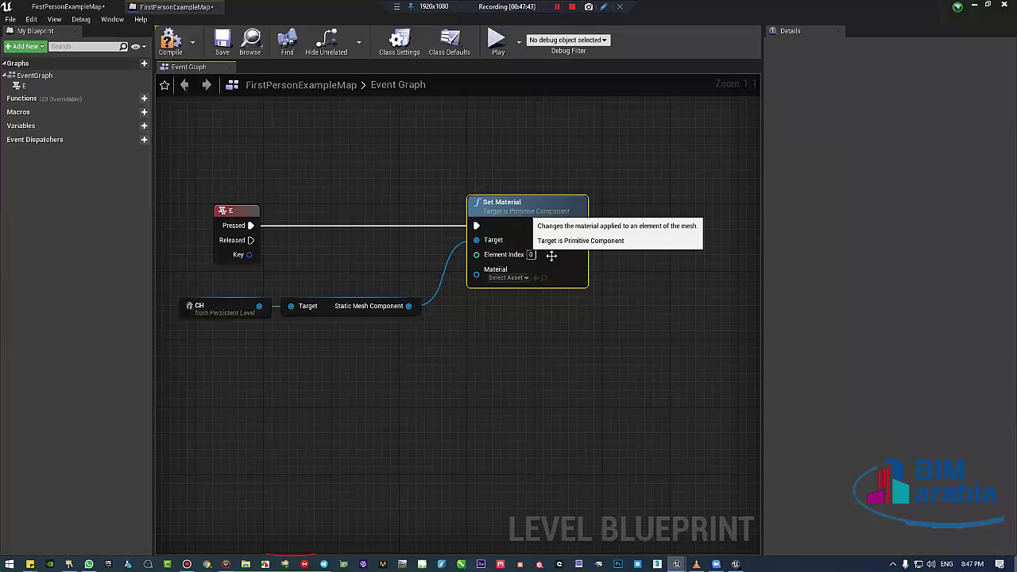
pyautogui.click(506, 278)
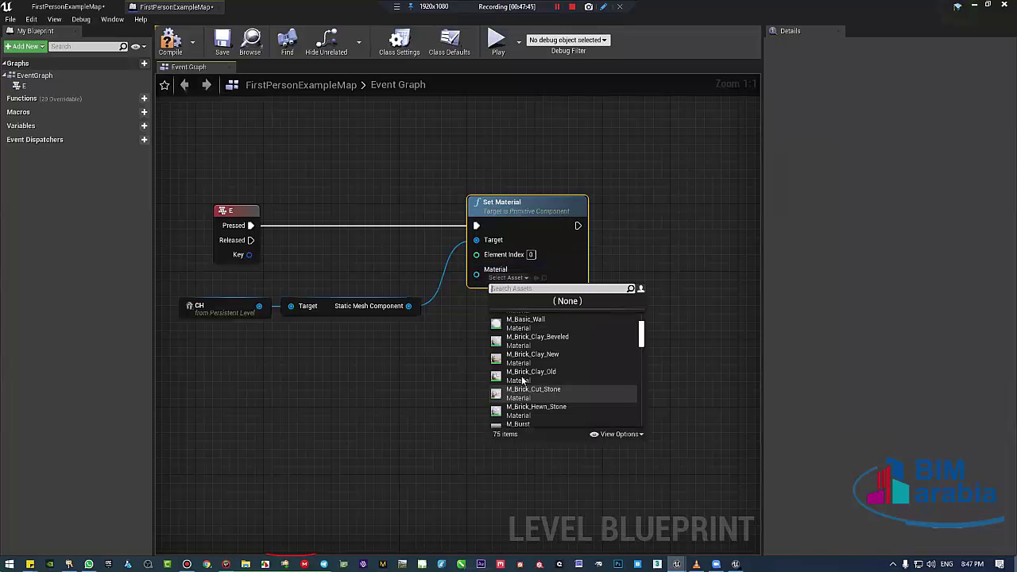
pyautogui.scroll(-5, 521, 387)
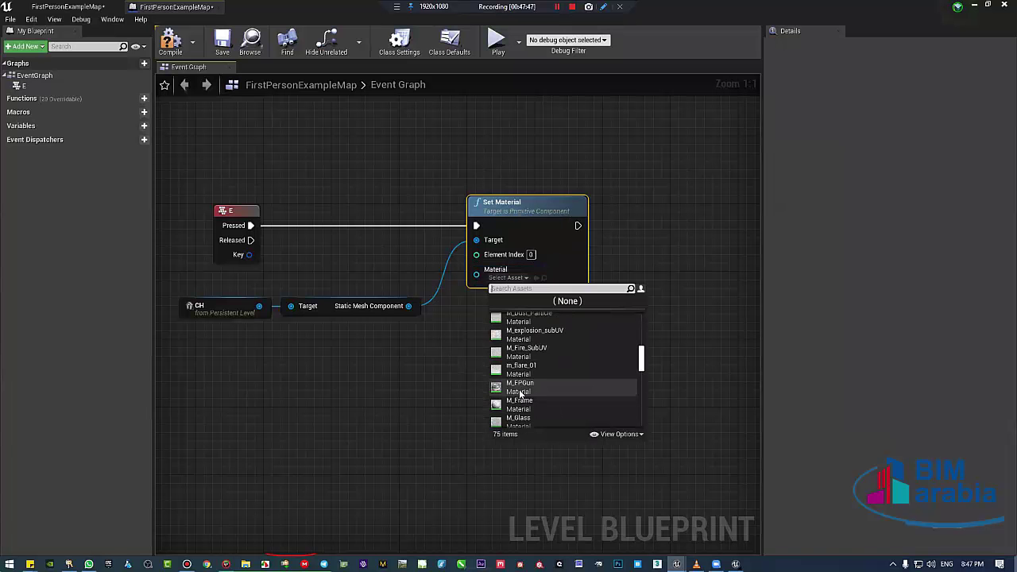
pyautogui.scroll(-3, 527, 389)
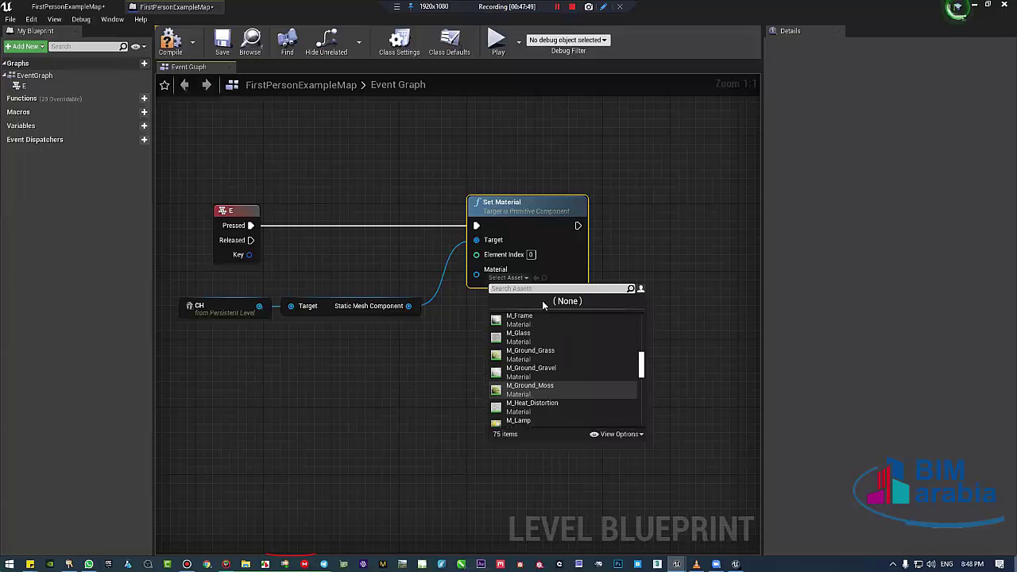
pyautogui.write('chair')
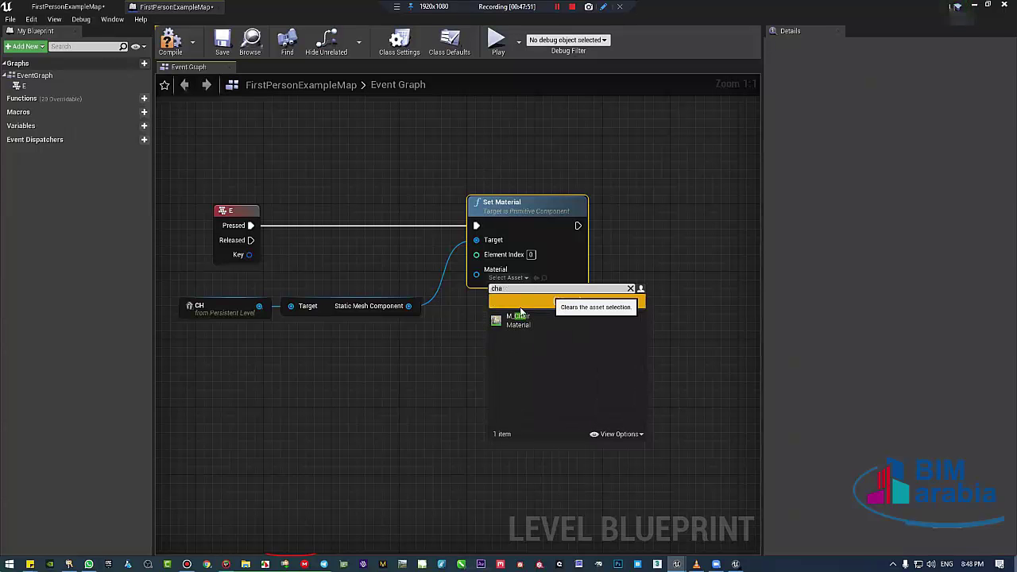
pyautogui.click(517, 318)
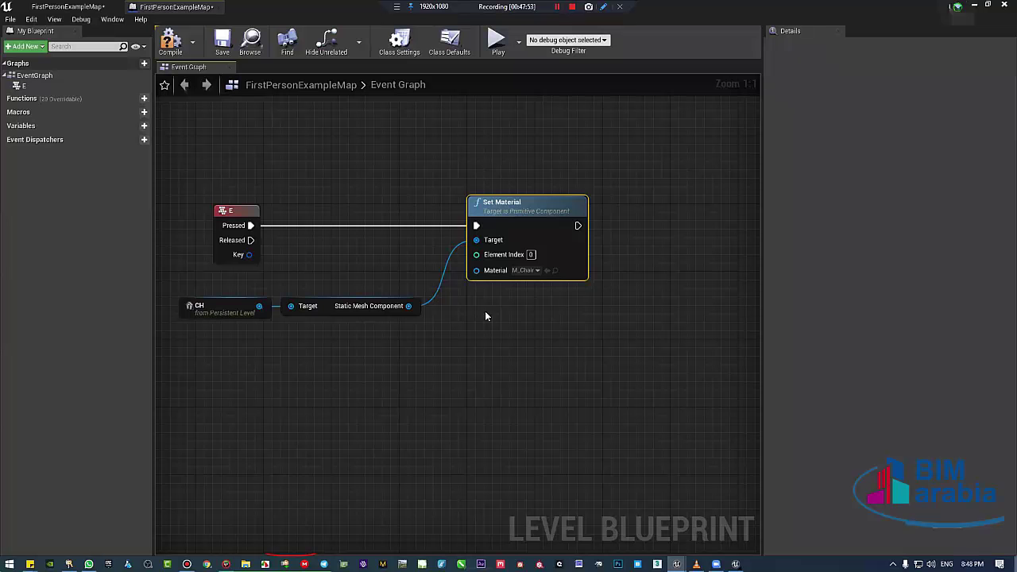
# - Compile the Level Blueprint and save the level
pyautogui.moveTo(486, 316); pyautogui.dragTo(588, 342, button='right')
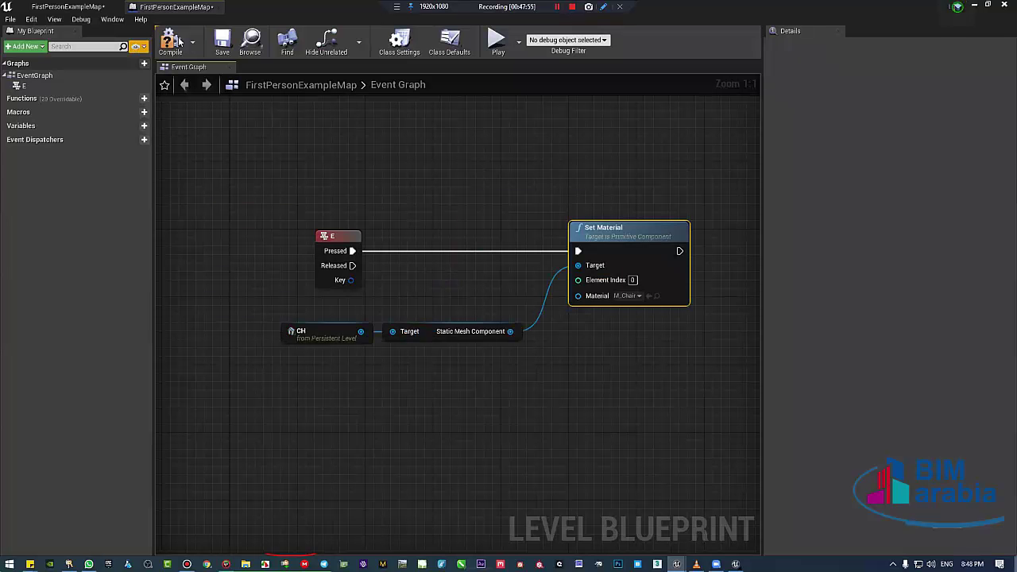
pyautogui.click(176, 40)
pyautogui.click(223, 41)
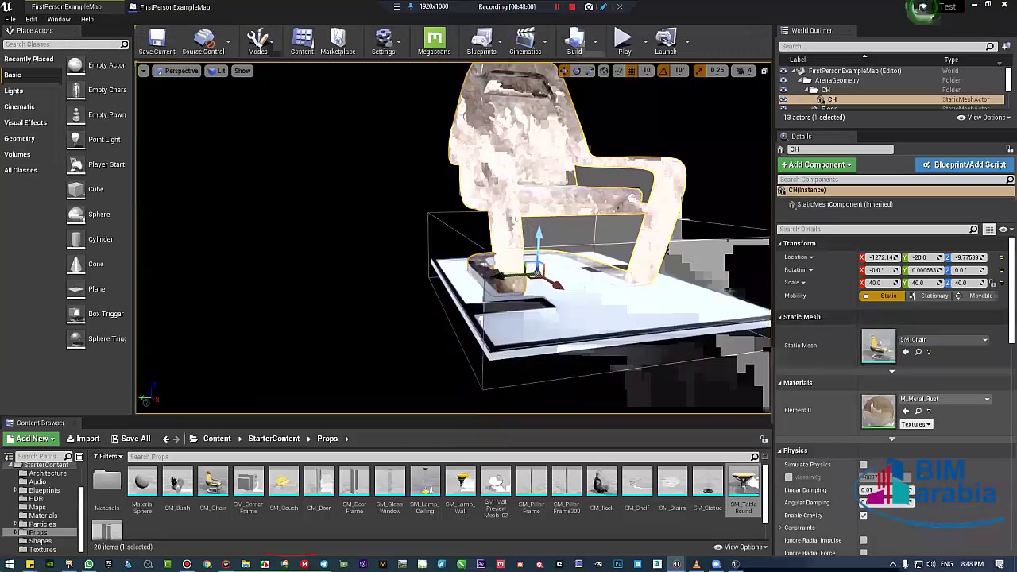
# - Orbit around the chair, then run a play-in-editor test of the E-key swap and stop it
pyautogui.keyDown('alt'); pyautogui.moveTo(425, 136); pyautogui.dragTo(477, 143); pyautogui.keyUp('alt')
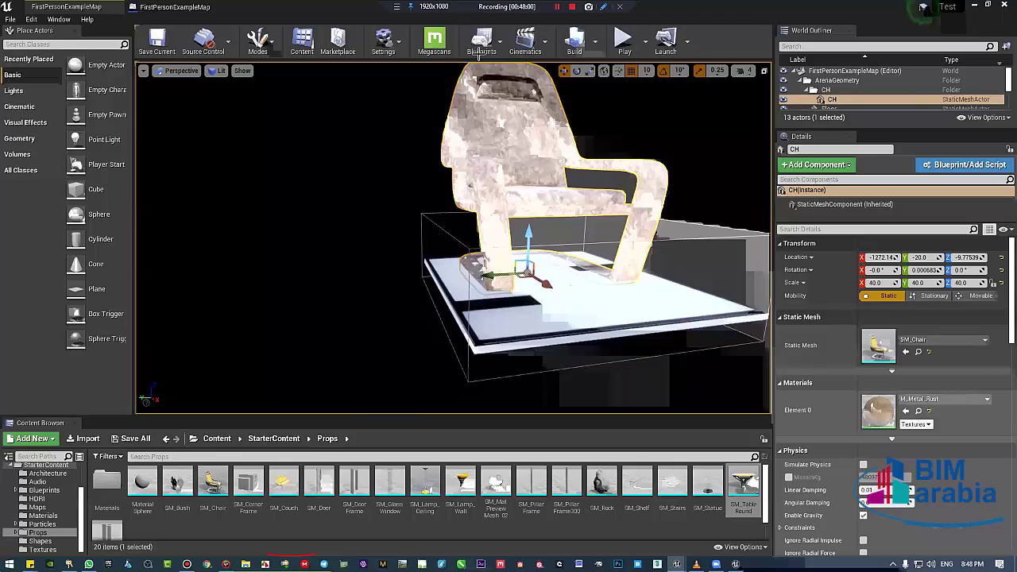
pyautogui.keyDown('alt'); pyautogui.moveTo(501, 268); pyautogui.dragTo(441, 268); pyautogui.keyUp('alt')
pyautogui.scroll(5, 567, 225)
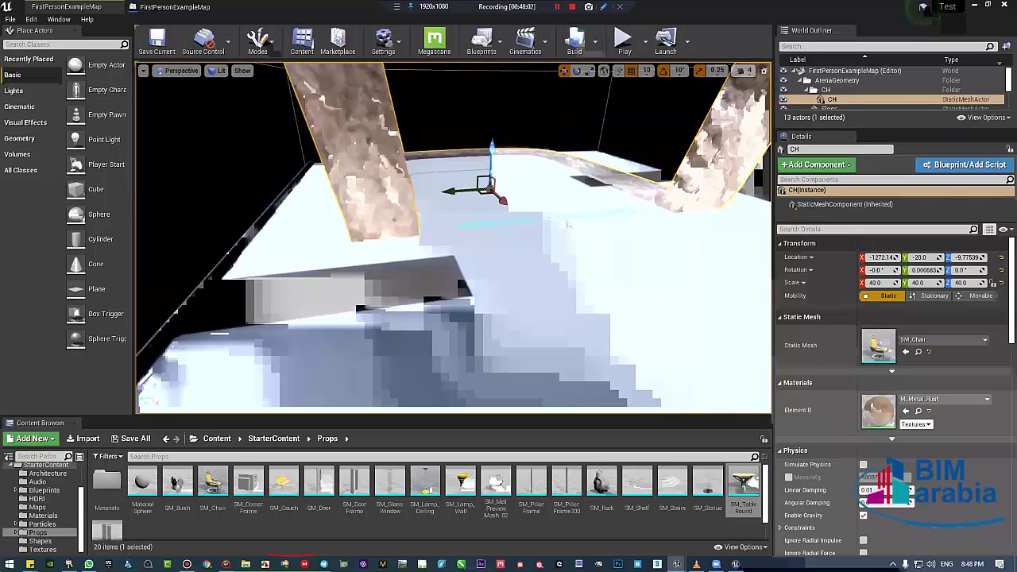
pyautogui.hotkey('alt', 'p')
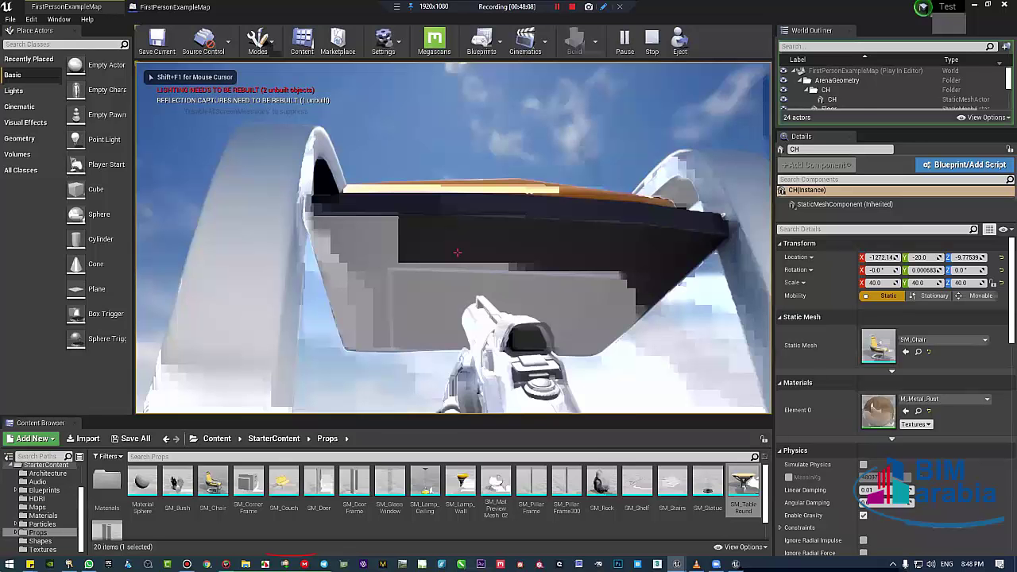
pyautogui.hotkey('shift', 'F1')
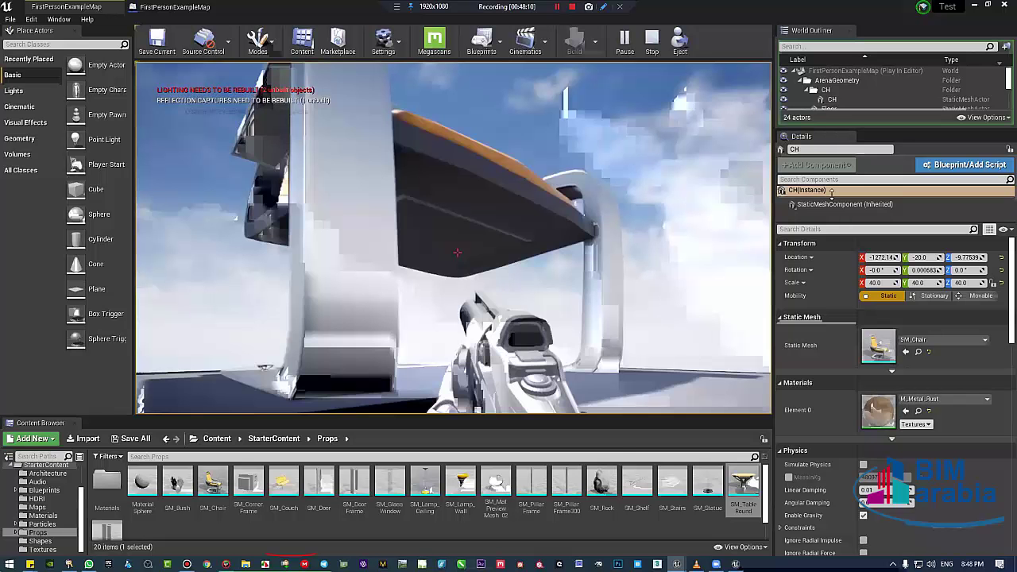
pyautogui.press('Escape')
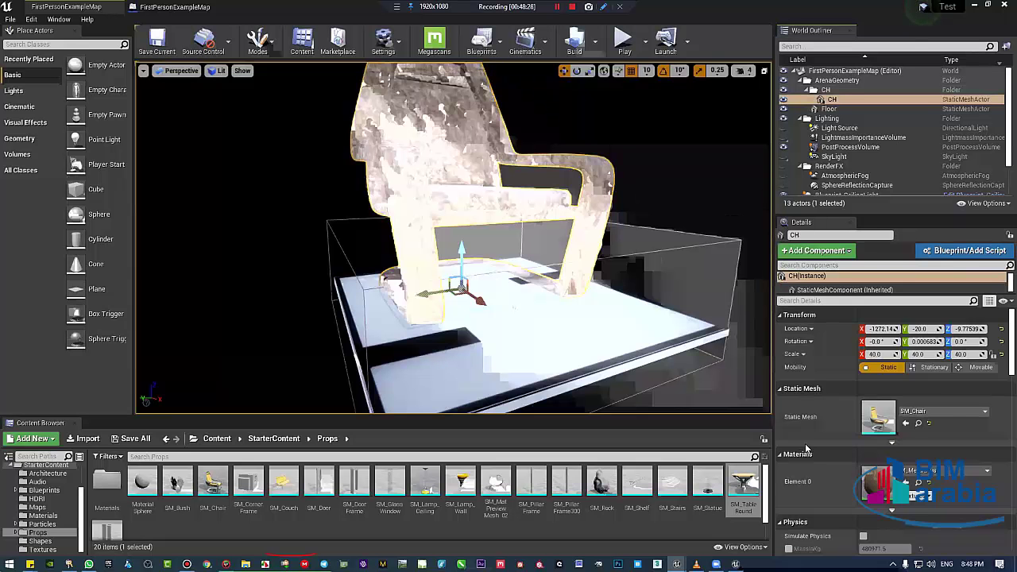
pyautogui.scroll(-2, 801, 454)
pyautogui.scroll(-1, 809, 446)
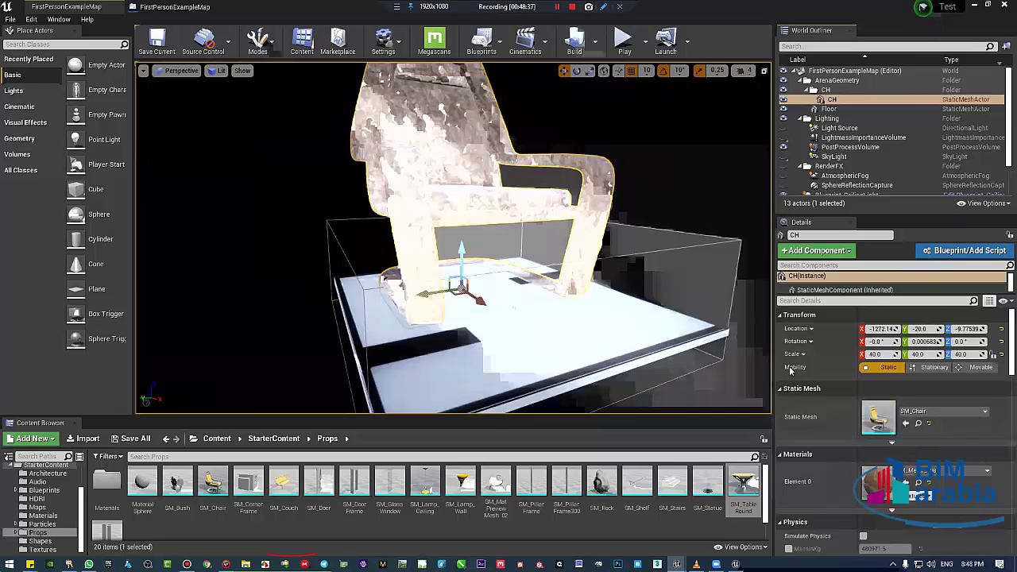
pyautogui.moveTo(791, 369)
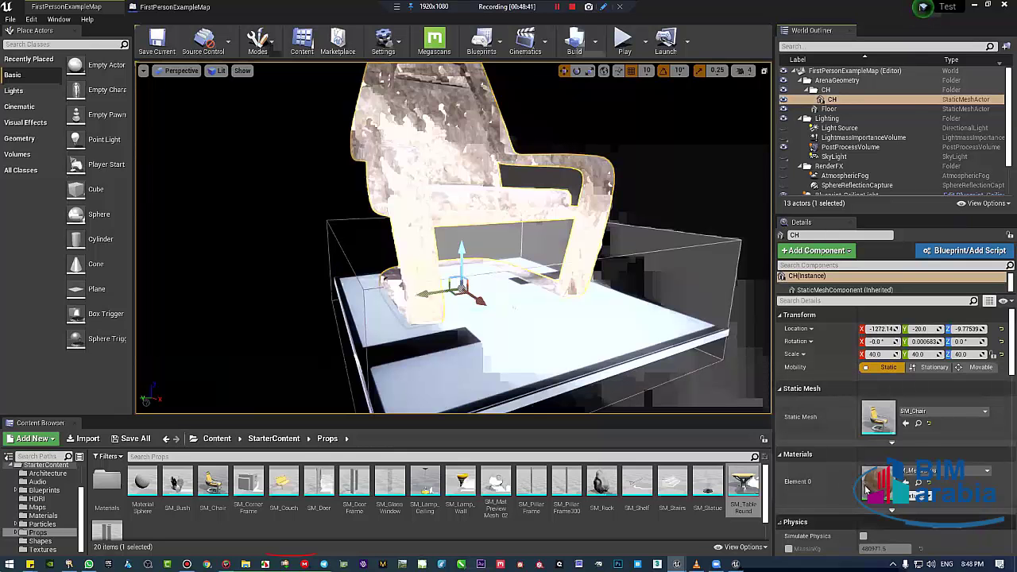
pyautogui.scroll(-5, 825, 402)
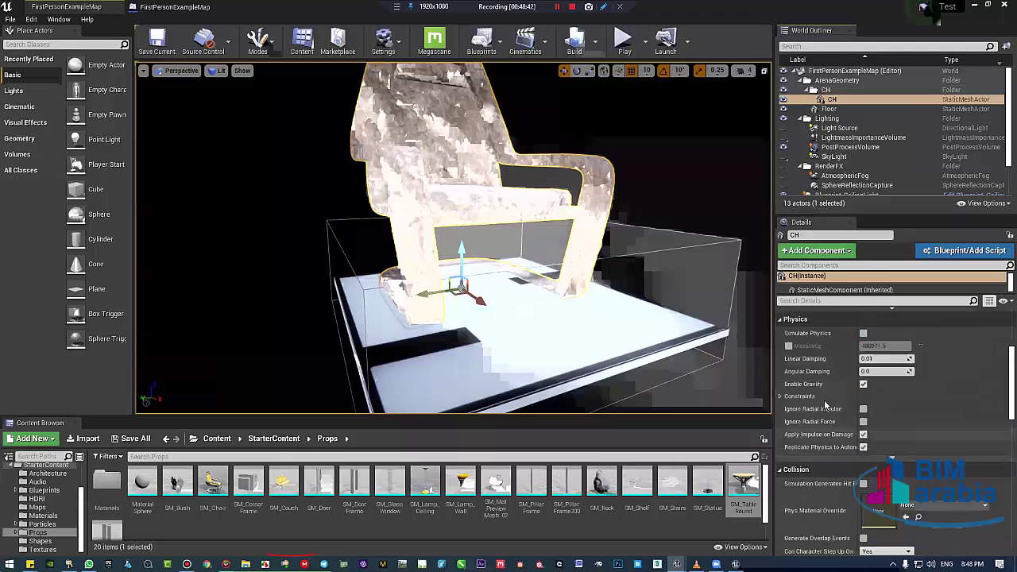
pyautogui.scroll(5, 824, 405)
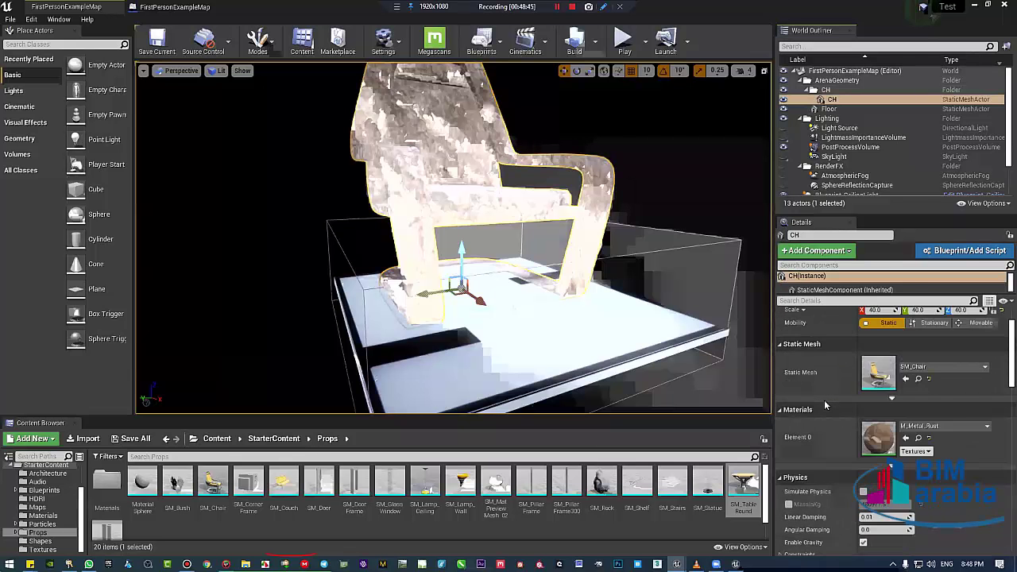
pyautogui.scroll(1, 825, 400)
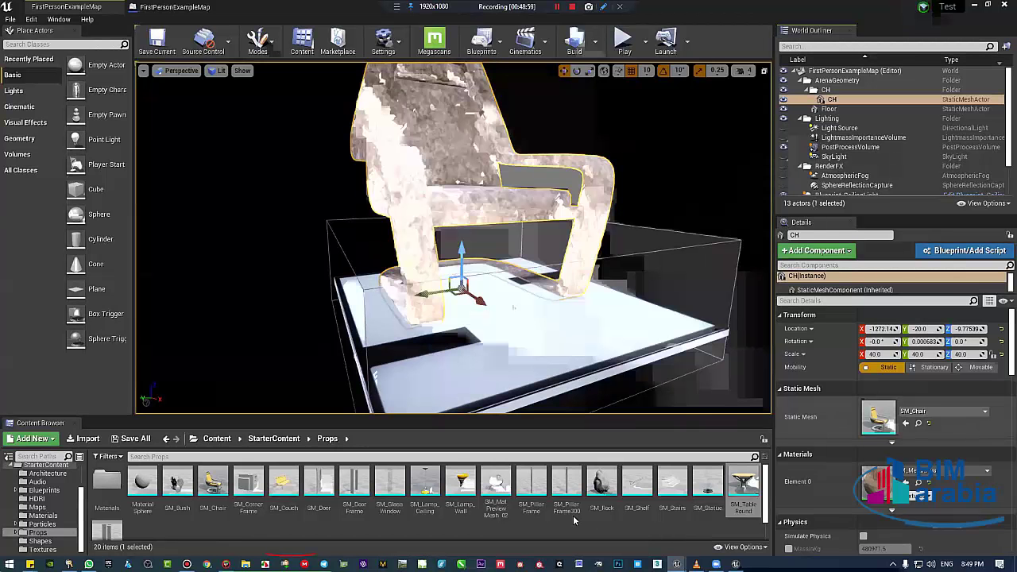
pyautogui.moveTo(676, 565)
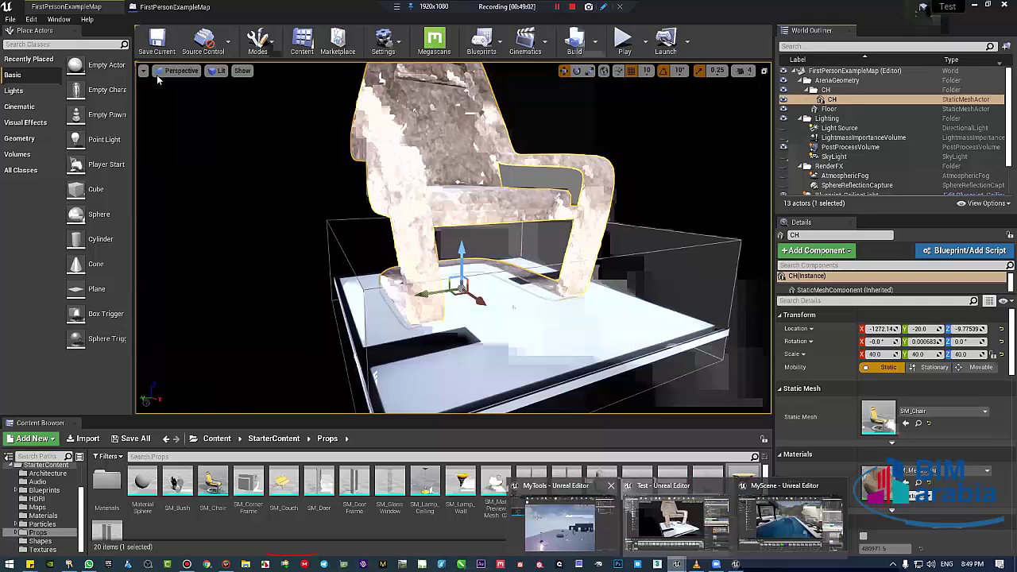
# - In the MyTools editor, log in to A Studio Production Script with user name and password, then close it
pyautogui.click(560, 520)
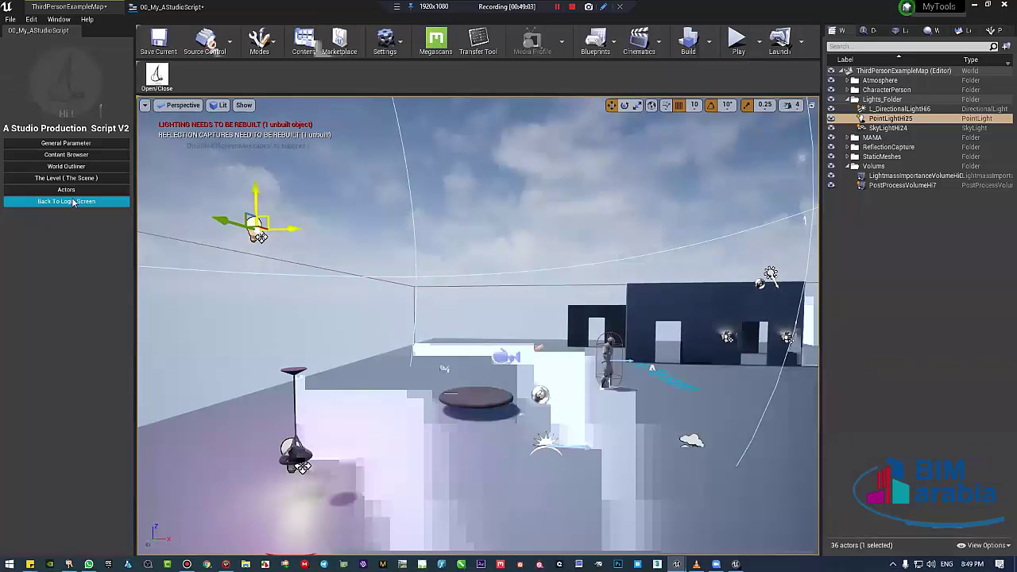
pyautogui.click(97, 177)
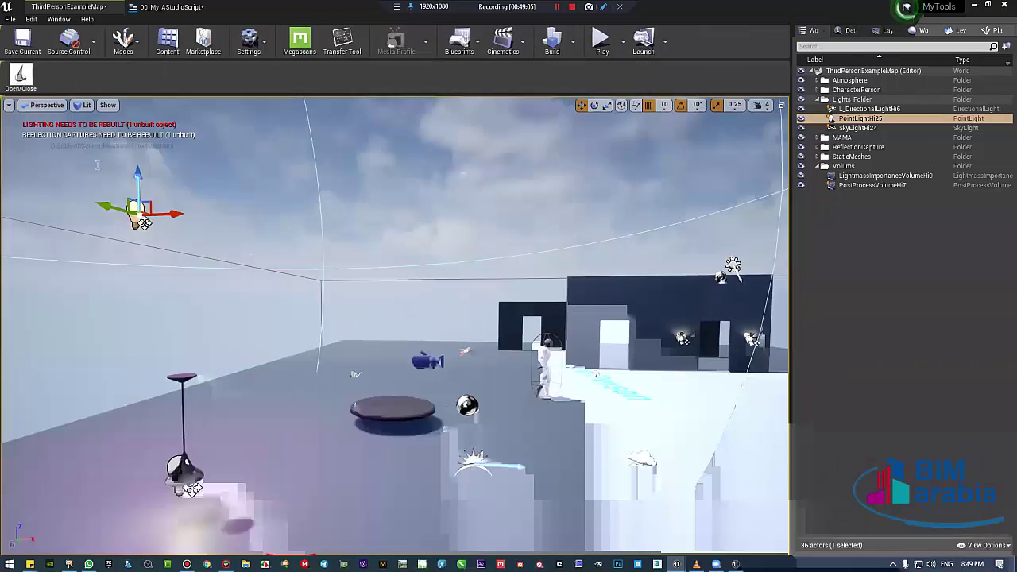
pyautogui.write('Osama')
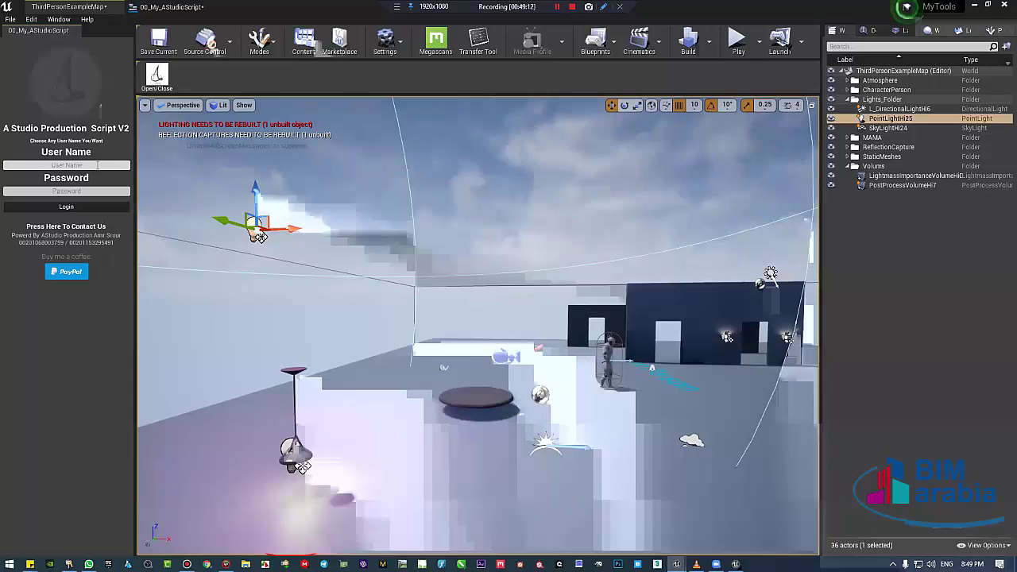
pyautogui.press('Tab')
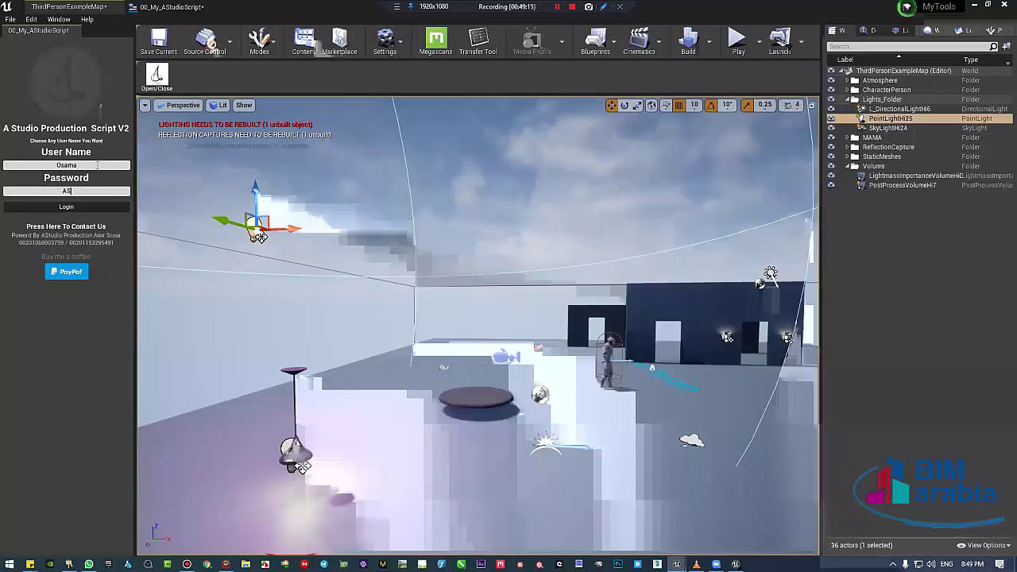
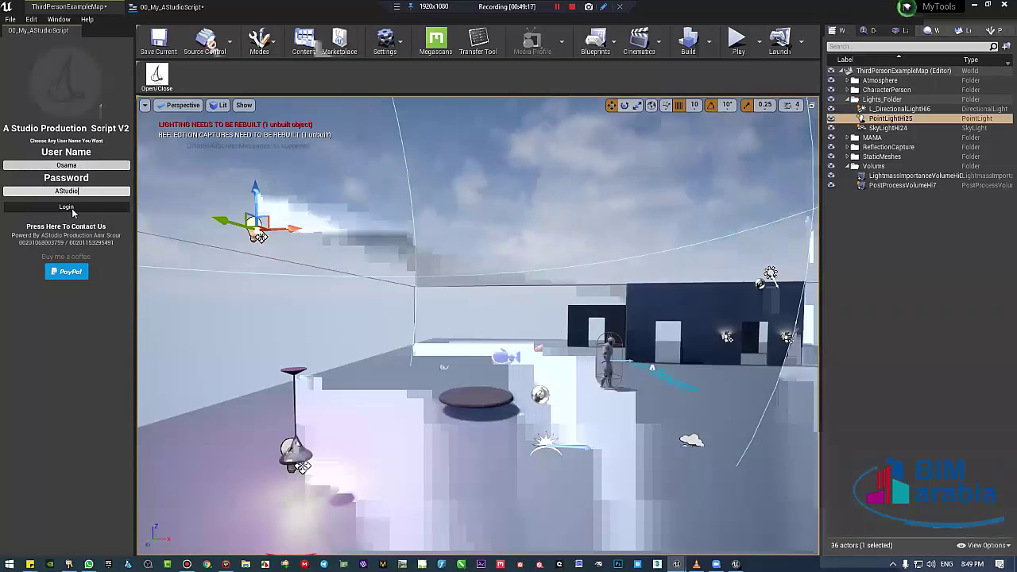
pyautogui.click(67, 207)
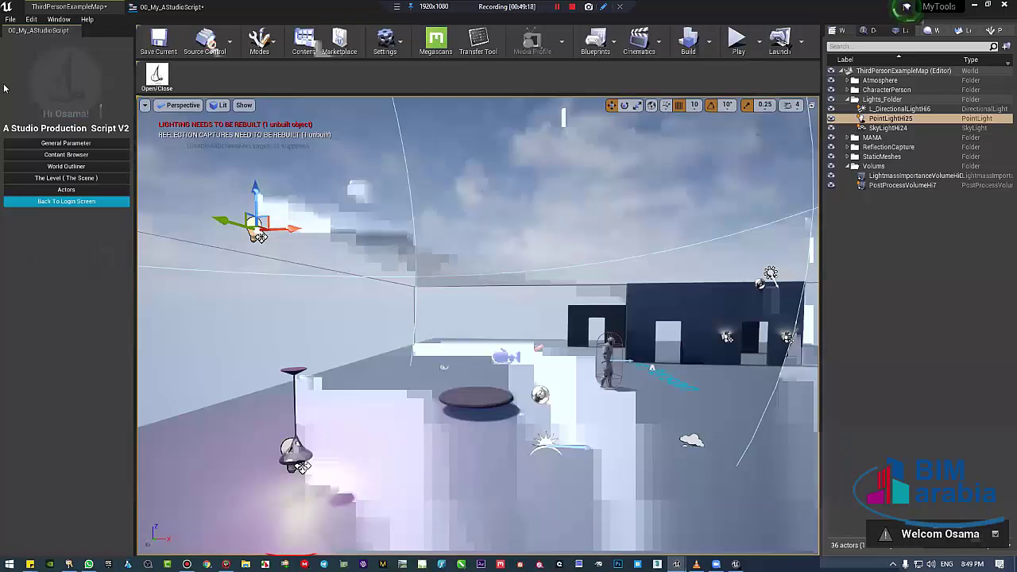
pyautogui.click(82, 179)
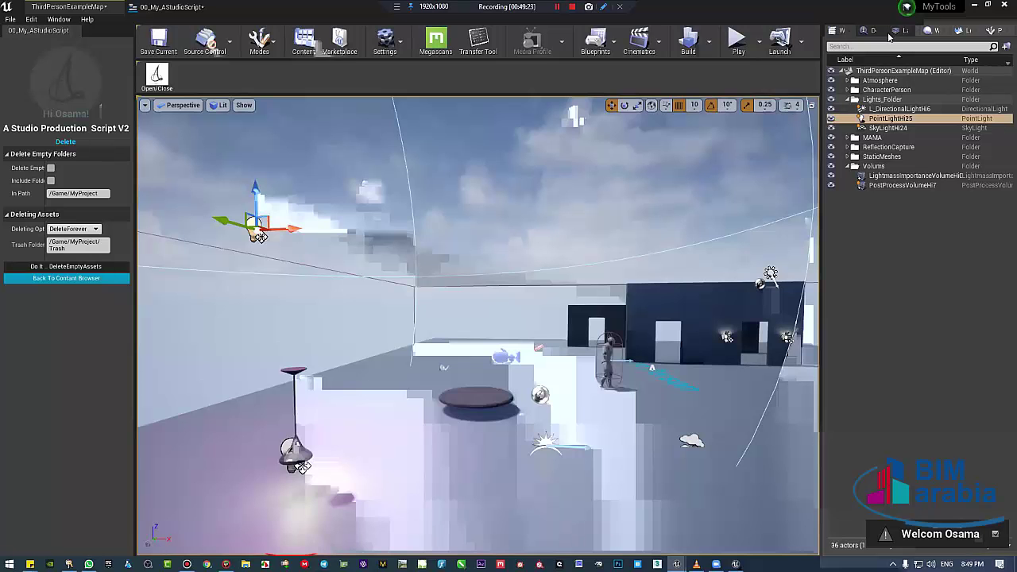
pyautogui.click(976, 12)
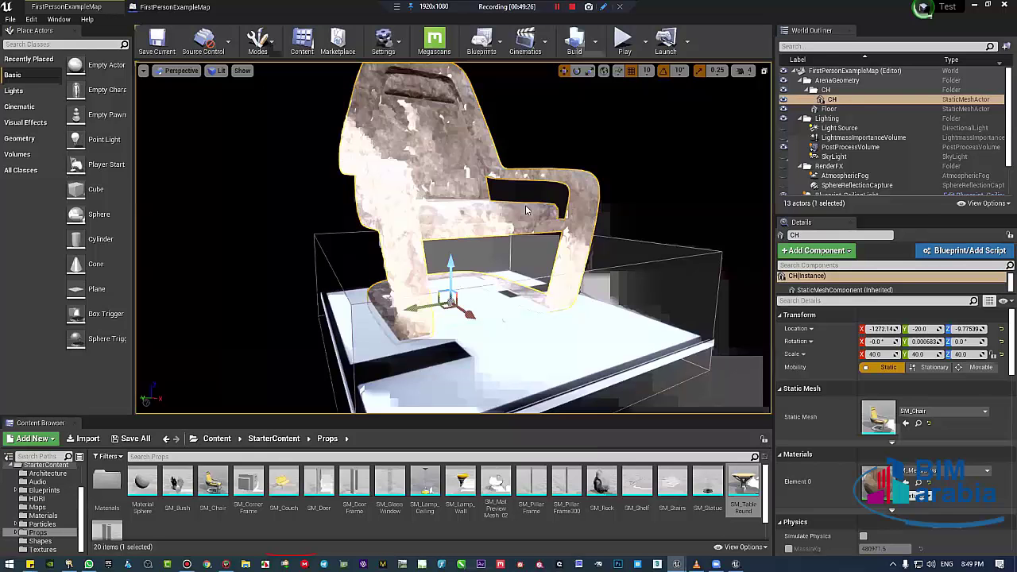
# - Switch back to the Test project's editor window showing the chair CH
pyautogui.moveTo(525, 209); pyautogui.dragTo(525, 219, button='right')
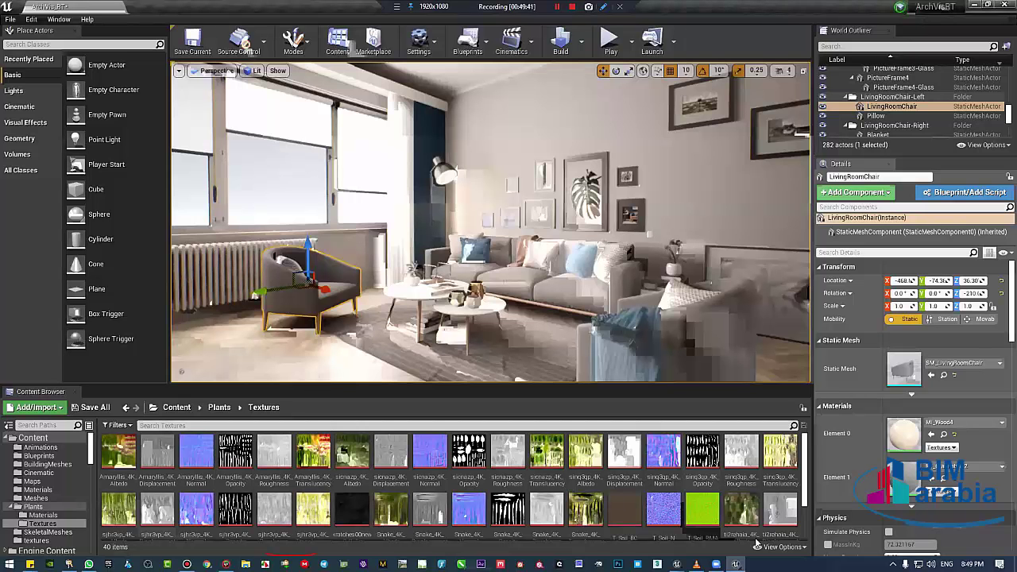
pyautogui.click(676, 564)
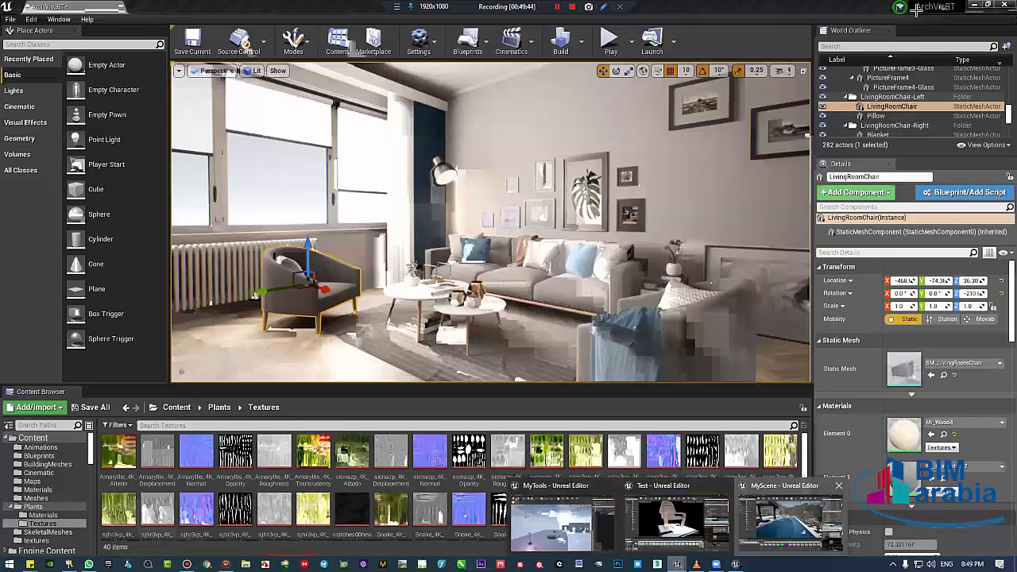
pyautogui.click(988, 7)
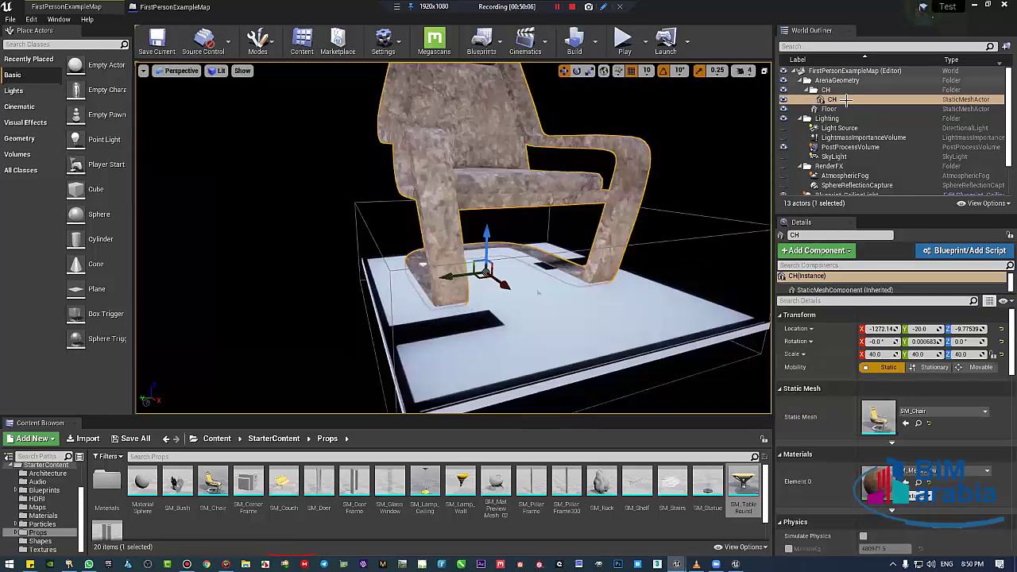
pyautogui.click(847, 99)
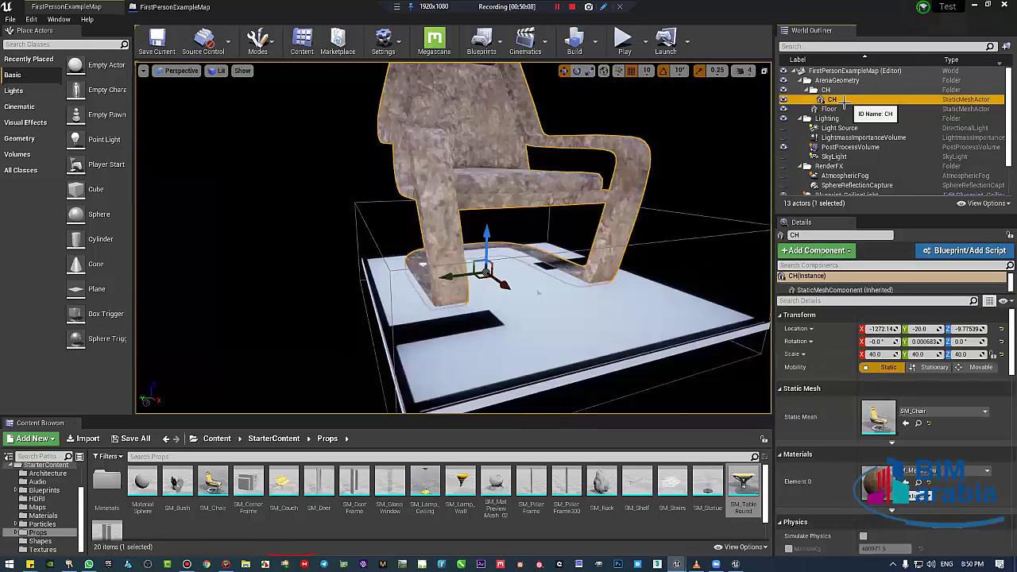
pyautogui.click(840, 127)
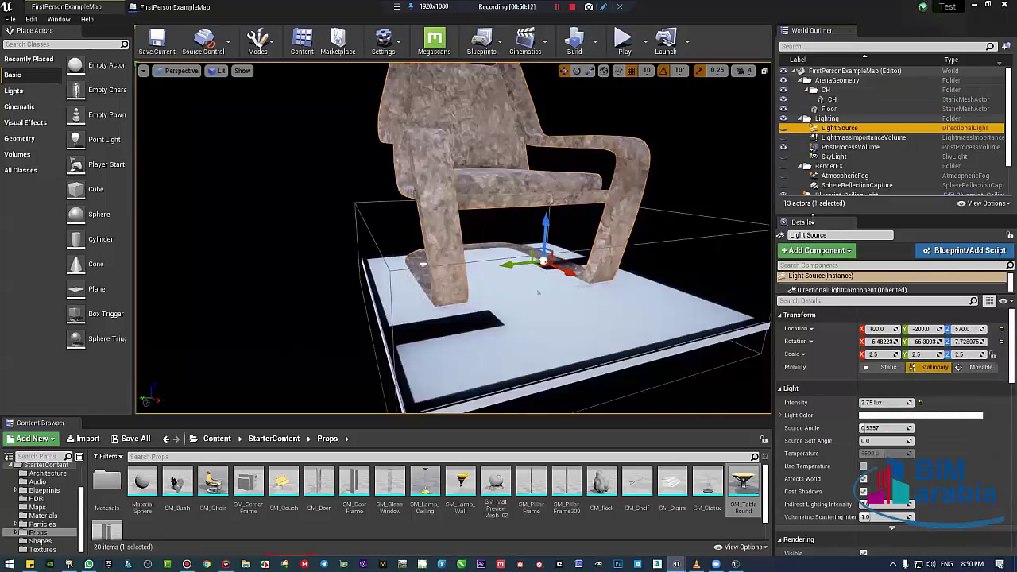
pyautogui.scroll(-2, 818, 400)
pyautogui.scroll(1, 818, 401)
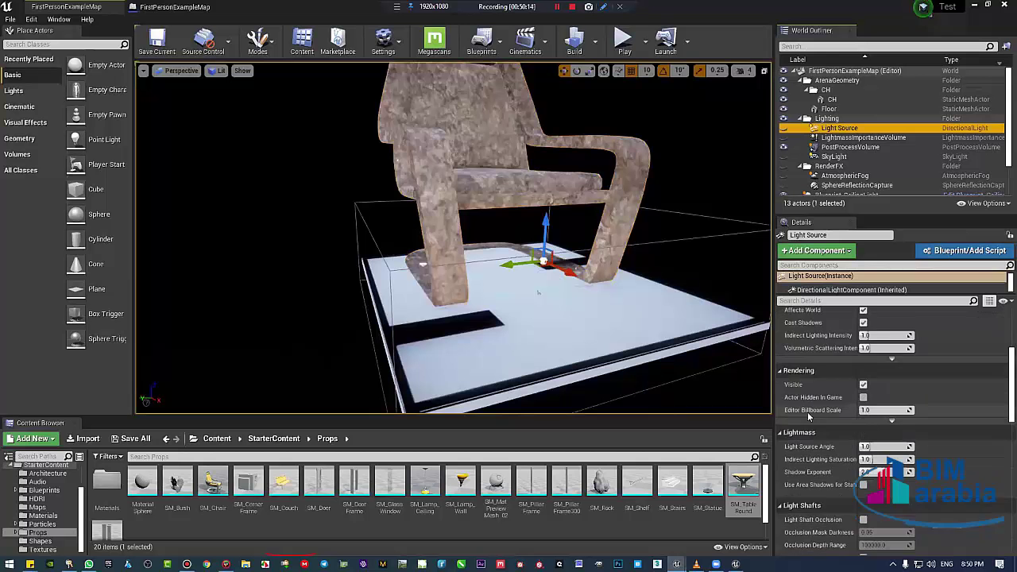
pyautogui.scroll(1, 809, 413)
pyautogui.click(836, 139)
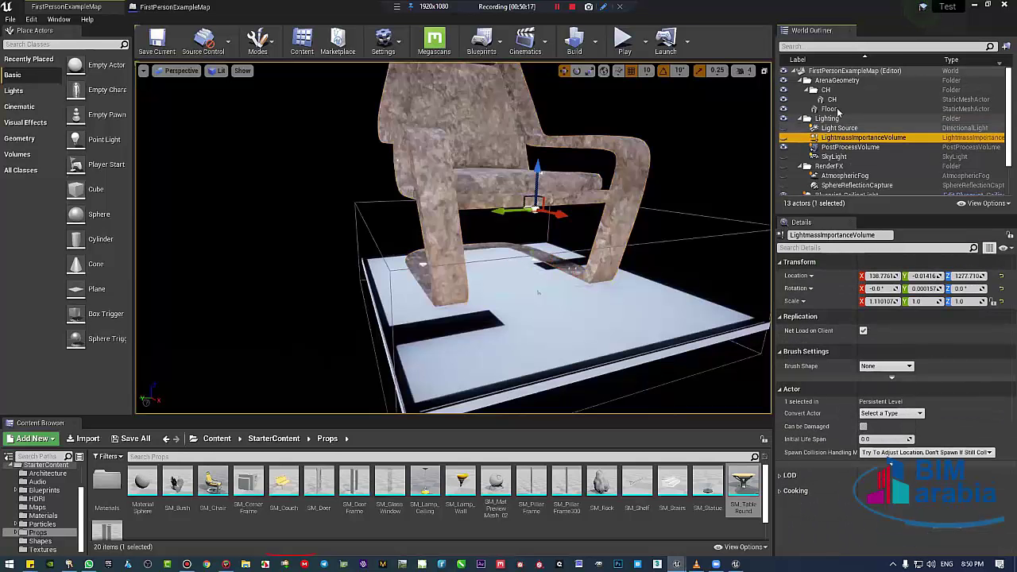
pyautogui.click(834, 100)
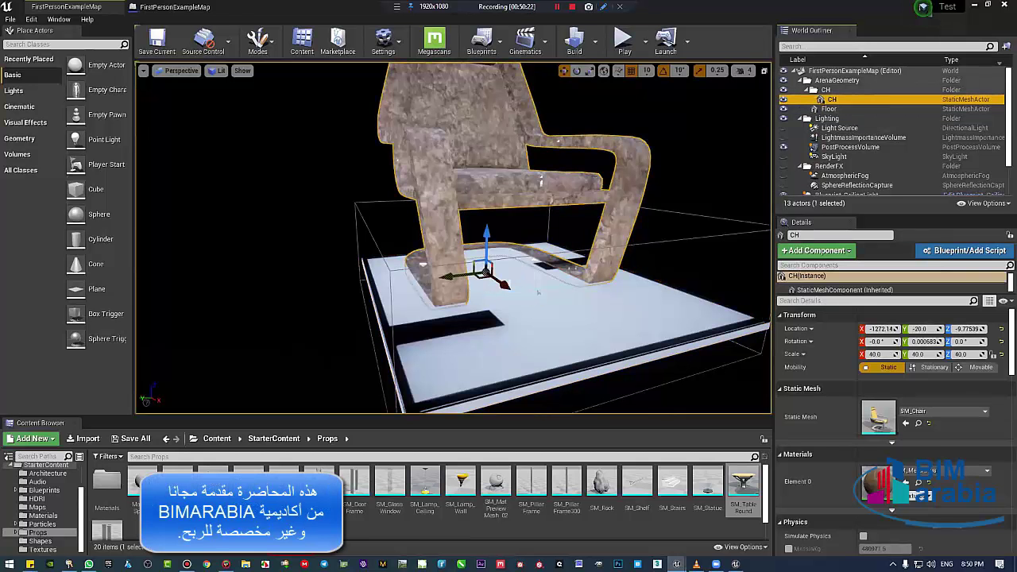
pyautogui.scroll(3, 544, 195)
pyautogui.scroll(-3, 545, 195)
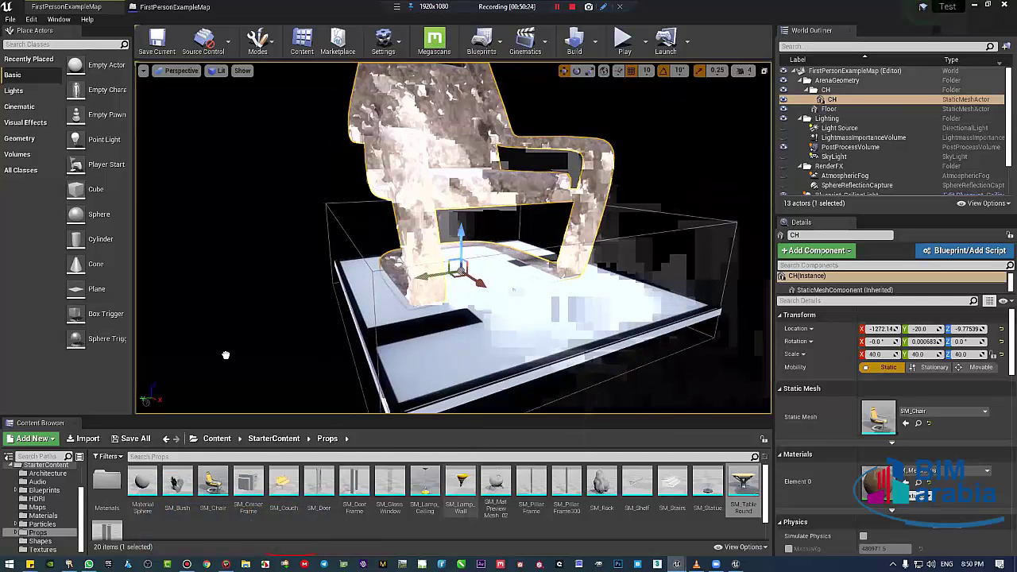
# - Cancel a stray SM_Chair placement, then drag a Point Light into the level beside the chair
pyautogui.moveTo(213, 482); pyautogui.dragTo(218, 318)
pyautogui.moveTo(212, 472); pyautogui.dragTo(215, 487)
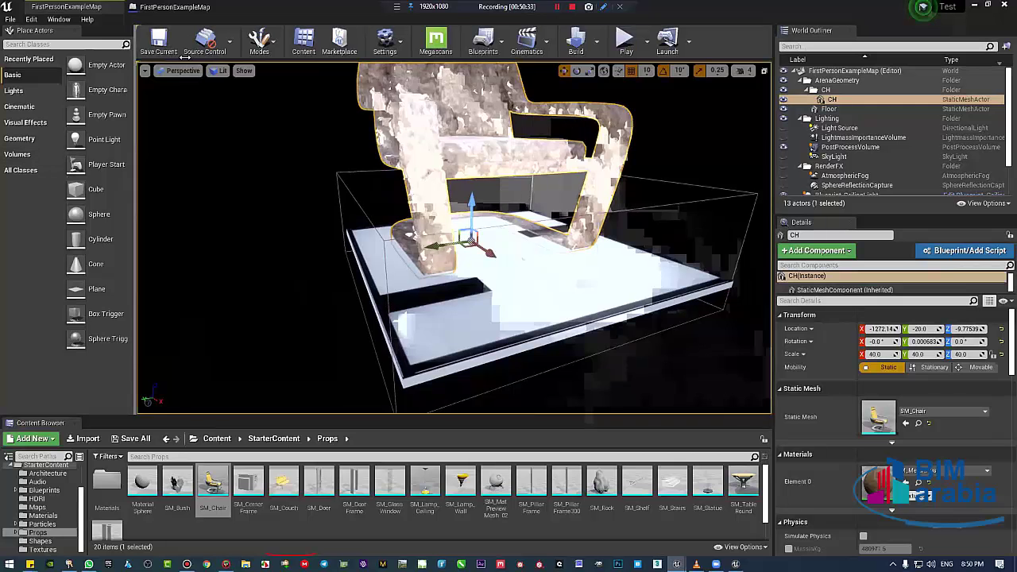
pyautogui.moveTo(184, 57); pyautogui.dragTo(187, 59)
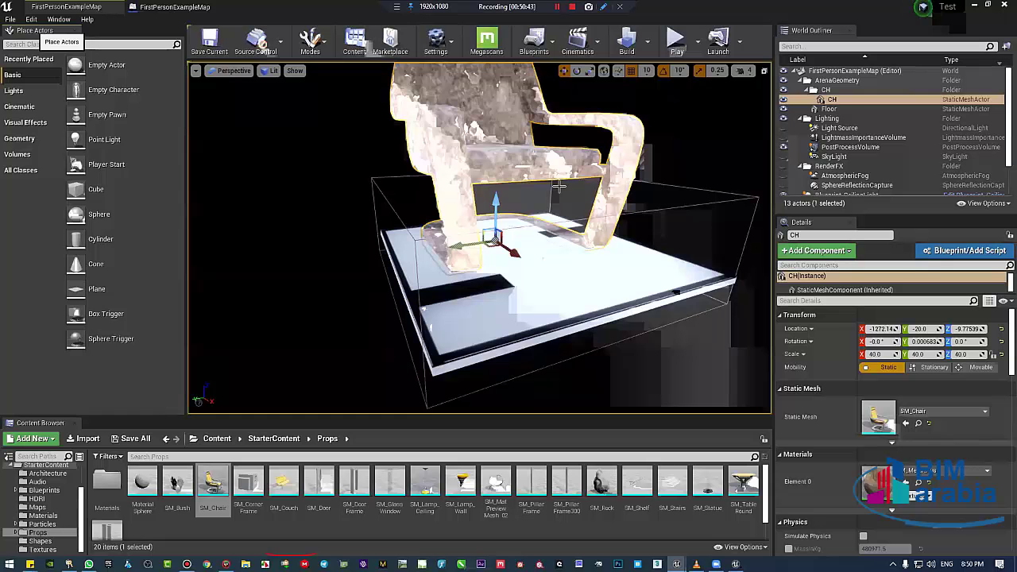
pyautogui.moveTo(464, 190); pyautogui.dragTo(4, 87, button='right')
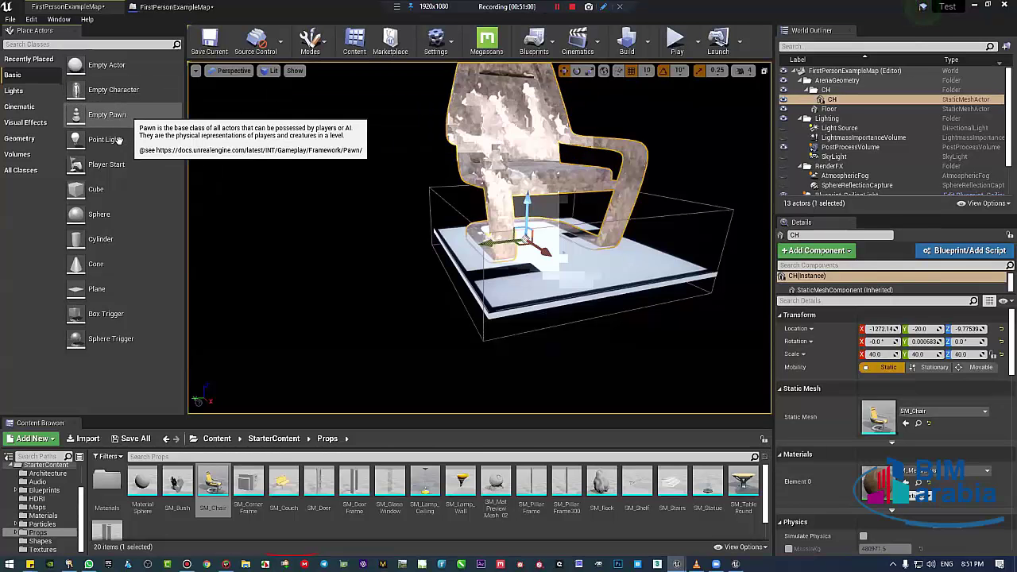
pyautogui.moveTo(118, 139); pyautogui.dragTo(588, 270)
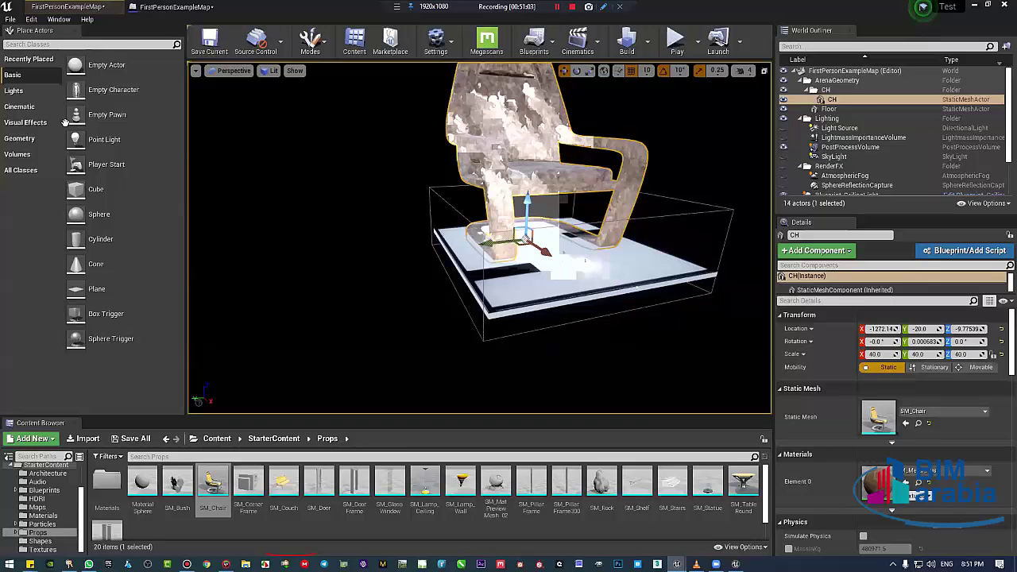
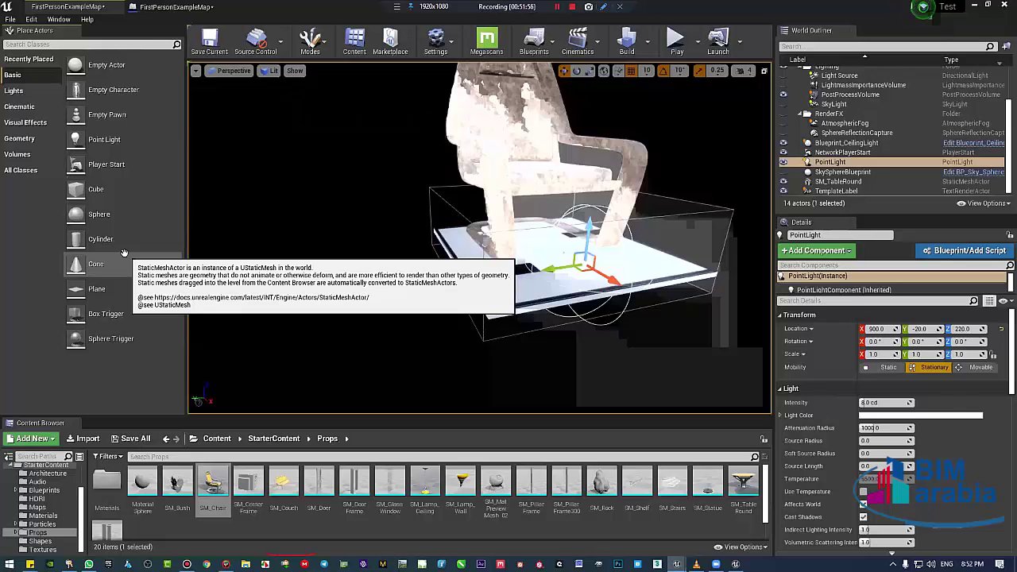
# - Step through Recently Placed and Basic to the Lights category in Place Actors
pyautogui.click(29, 59)
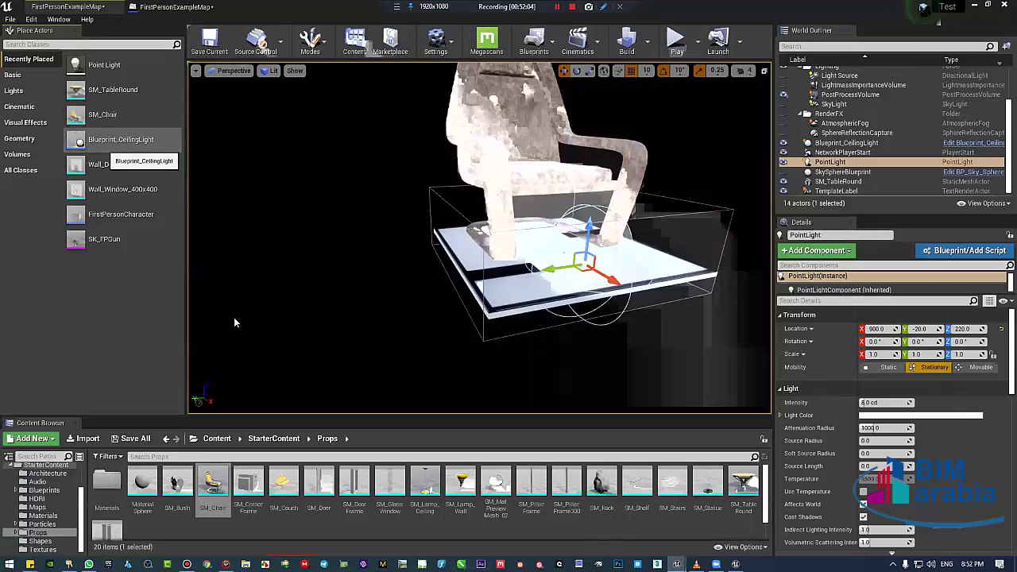
pyautogui.click(32, 75)
pyautogui.click(29, 91)
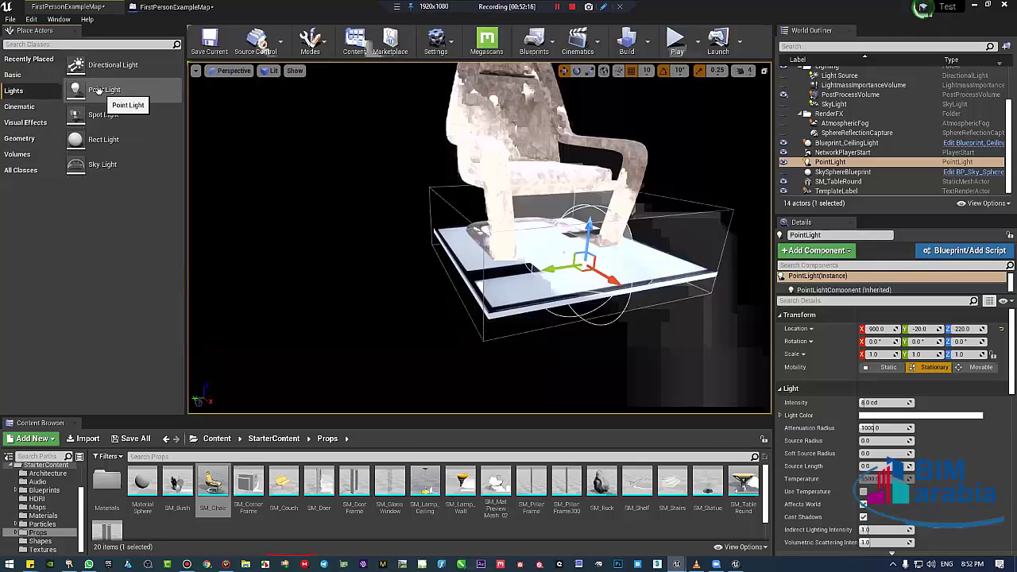
# - Orbit around the chair and table, then place a second point light and a spot light
pyautogui.moveTo(477, 239); pyautogui.dragTo(445, 238, button='right')
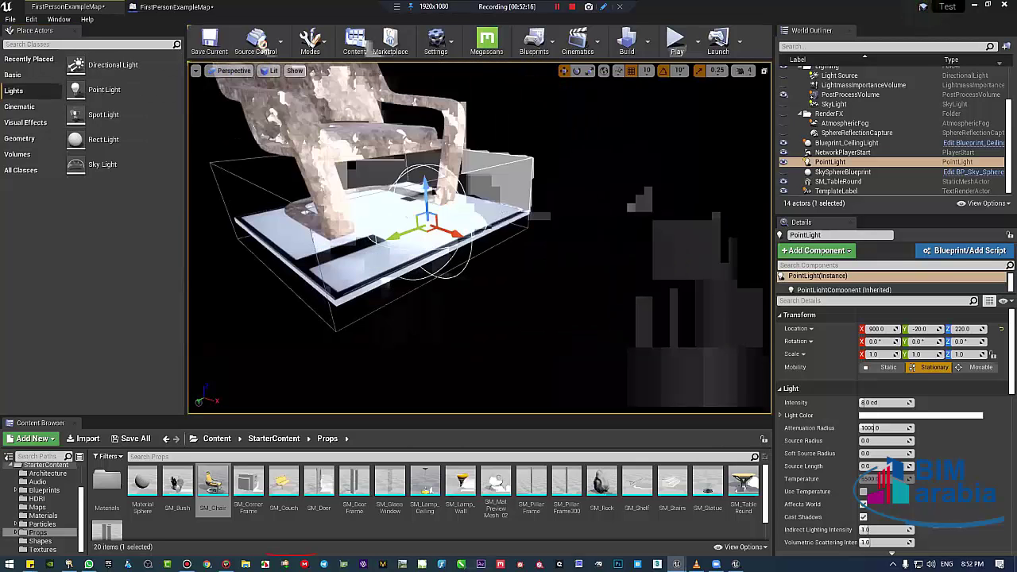
pyautogui.moveTo(398, 185); pyautogui.dragTo(367, 186, button='right')
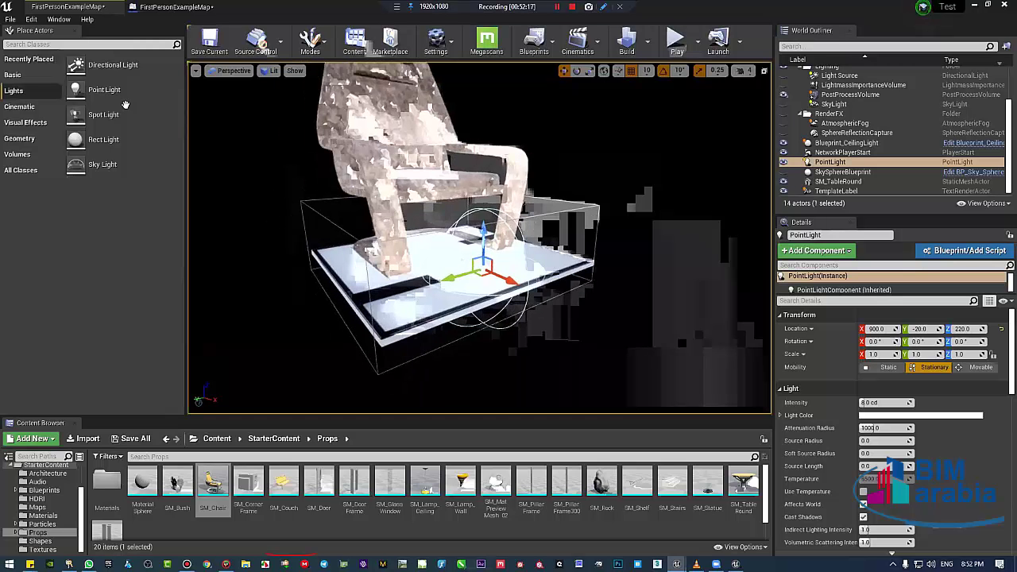
pyautogui.moveTo(413, 224)
pyautogui.mouseDown(button='right')
pyautogui.moveTo(484, 254)
pyautogui.moveTo(460, 225)
pyautogui.mouseUp(button='right')
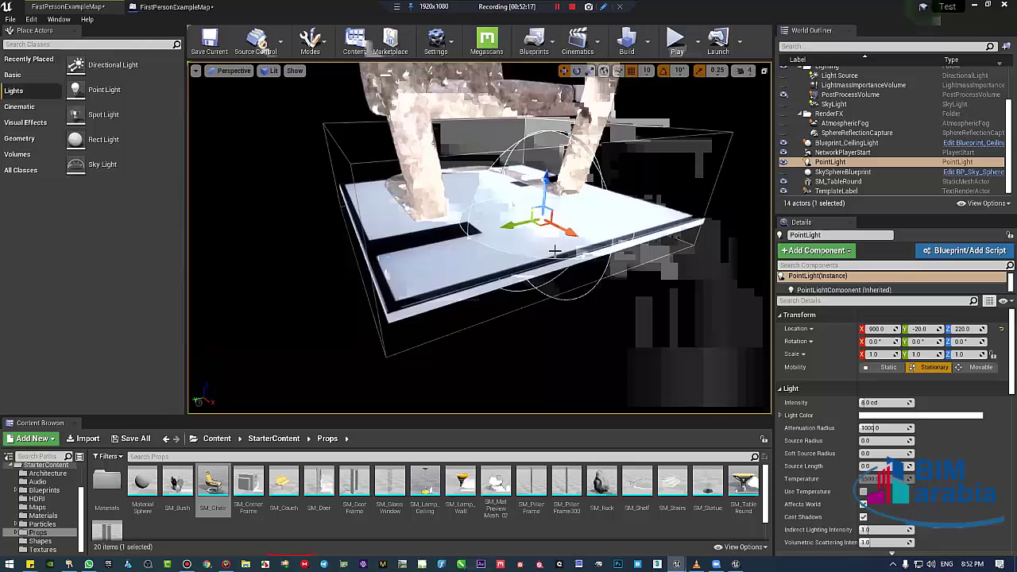
pyautogui.moveTo(460, 225); pyautogui.dragTo(569, 197, button='right')
pyautogui.moveTo(105, 89); pyautogui.dragTo(322, 224)
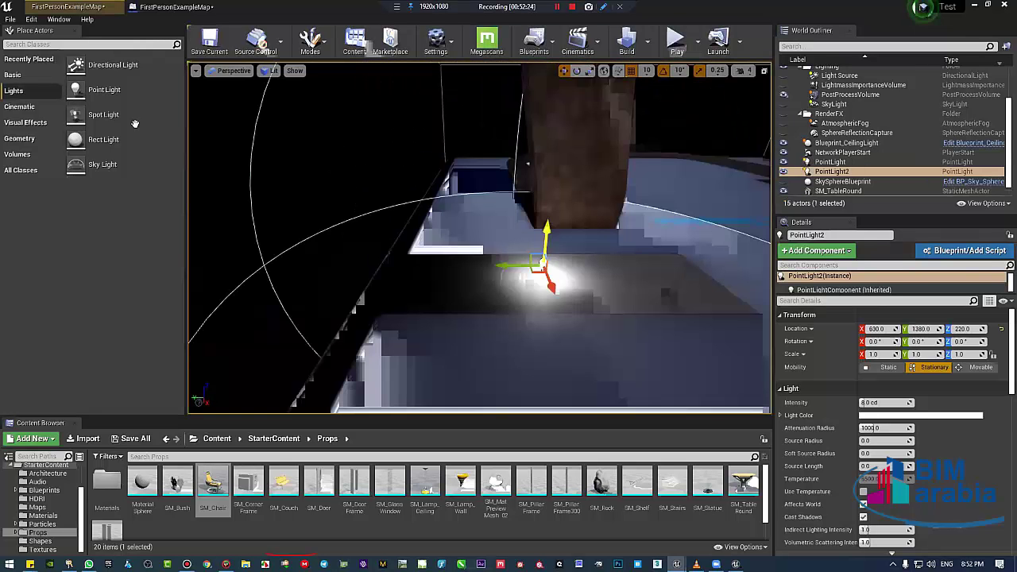
pyautogui.moveTo(478, 273); pyautogui.dragTo(486, 213)
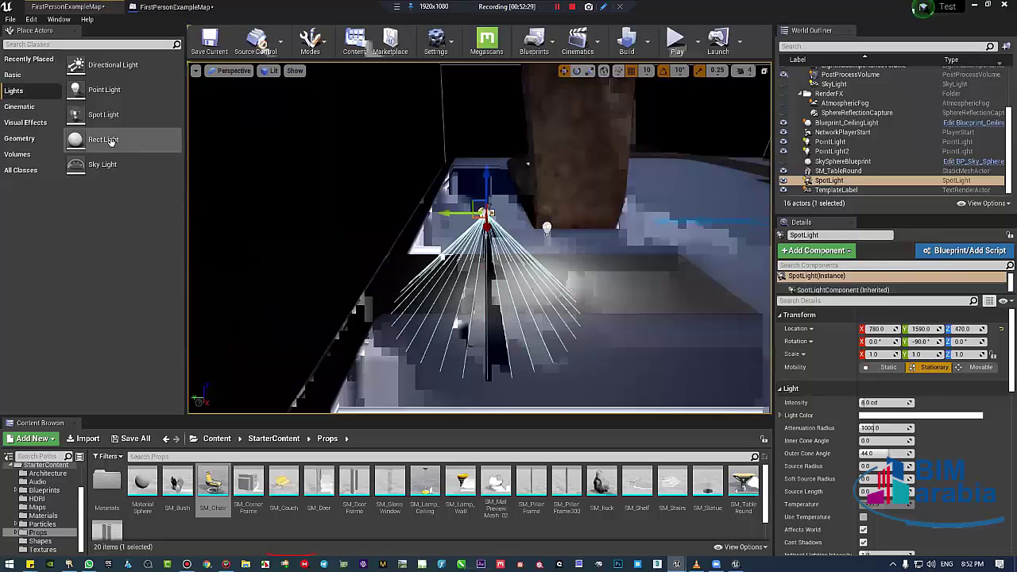
# - Place a rect light on the floor, frame it and slide it along X
pyautogui.moveTo(112, 140); pyautogui.dragTo(644, 291)
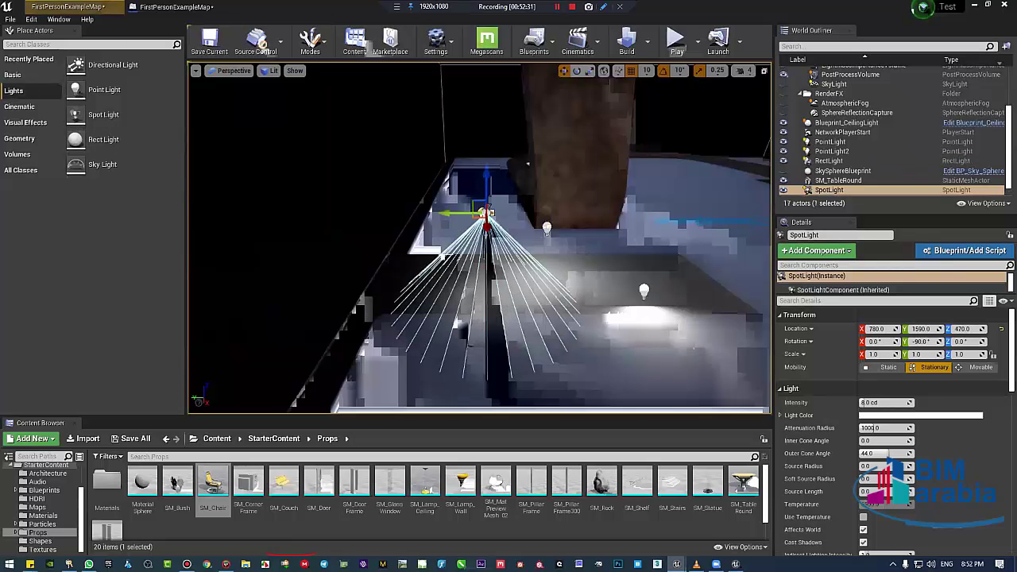
pyautogui.press('f')
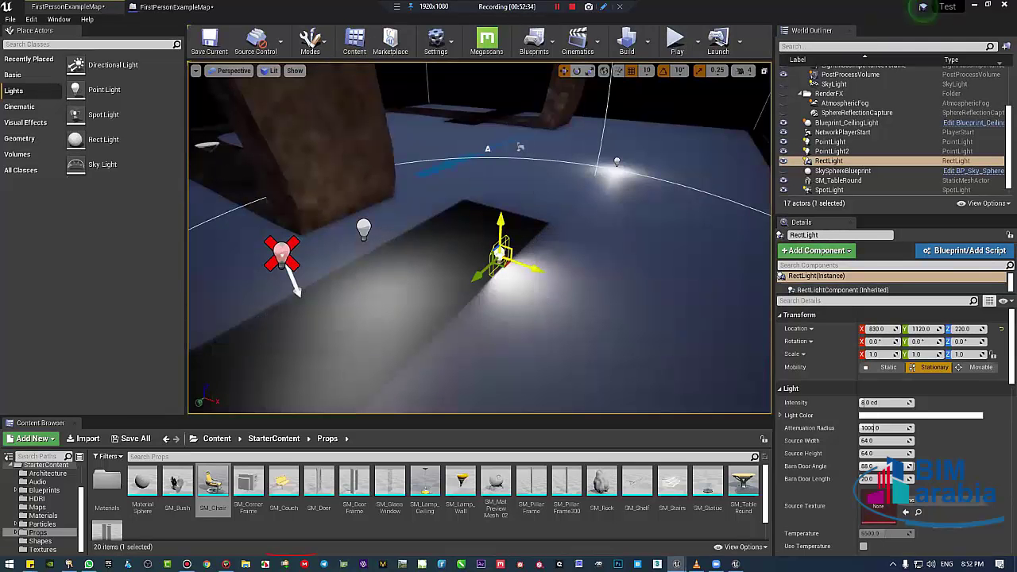
pyautogui.keyDown('shift'); pyautogui.moveTo(500, 255); pyautogui.dragTo(541, 259); pyautogui.keyUp('shift')
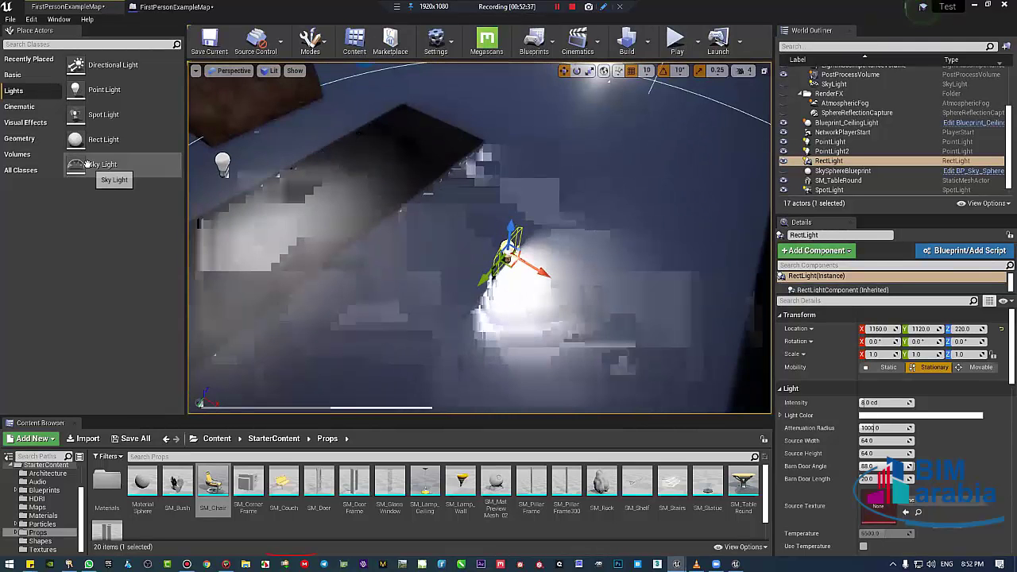
pyautogui.moveTo(88, 164); pyautogui.dragTo(95, 163)
# - Browse Cinematic, Visual Effects, Geometry and Volumes actors, then orbit and zoom around the rect light
pyautogui.click(19, 107)
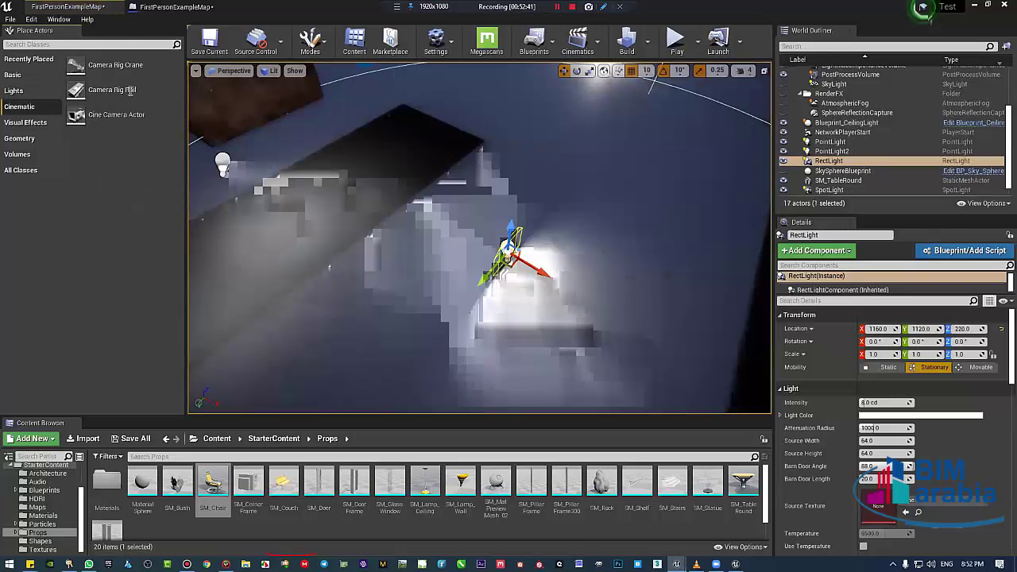
pyautogui.click(24, 123)
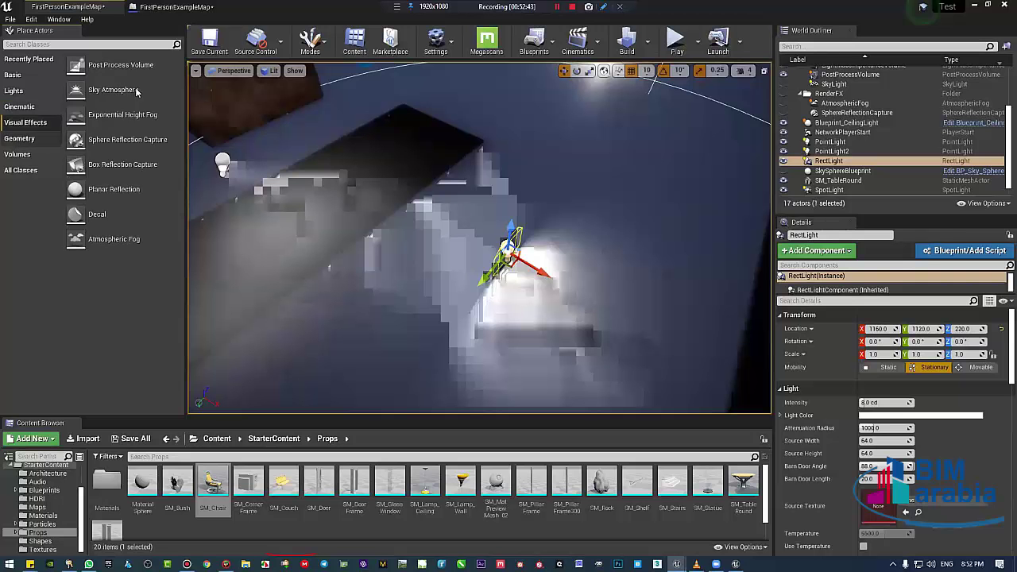
pyautogui.click(21, 139)
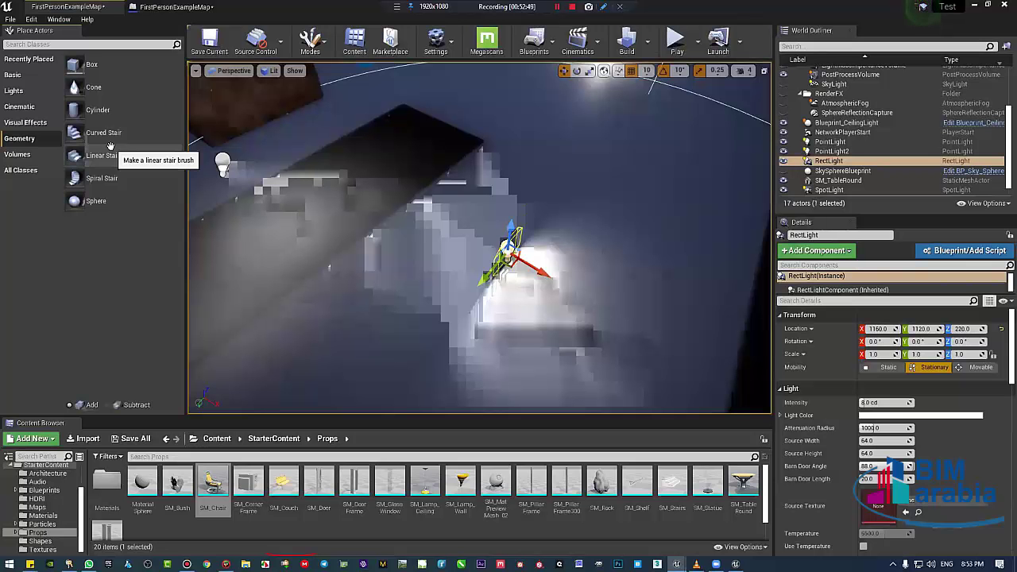
pyautogui.click(19, 155)
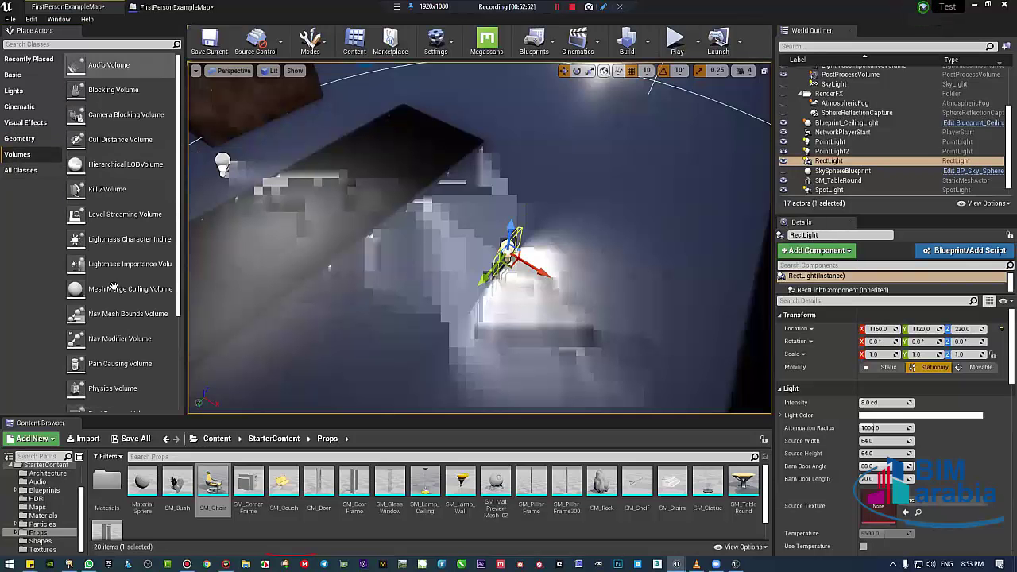
pyautogui.scroll(-3, 115, 288)
pyautogui.scroll(3, 115, 235)
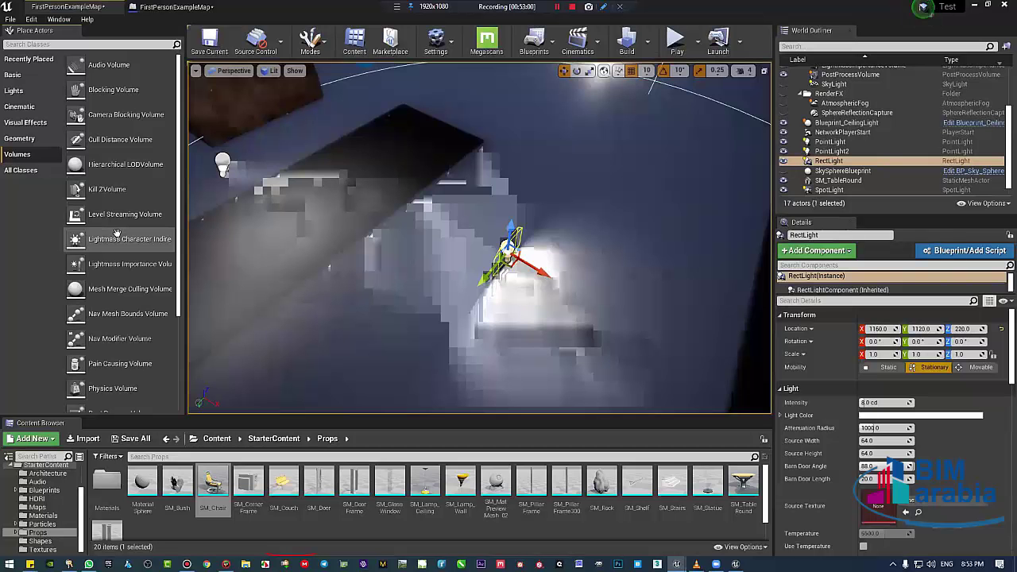
pyautogui.moveTo(238, 215)
pyautogui.mouseDown(button='right')
pyautogui.moveTo(477, 239)
pyautogui.moveTo(322, 79)
pyautogui.mouseUp(button='right')
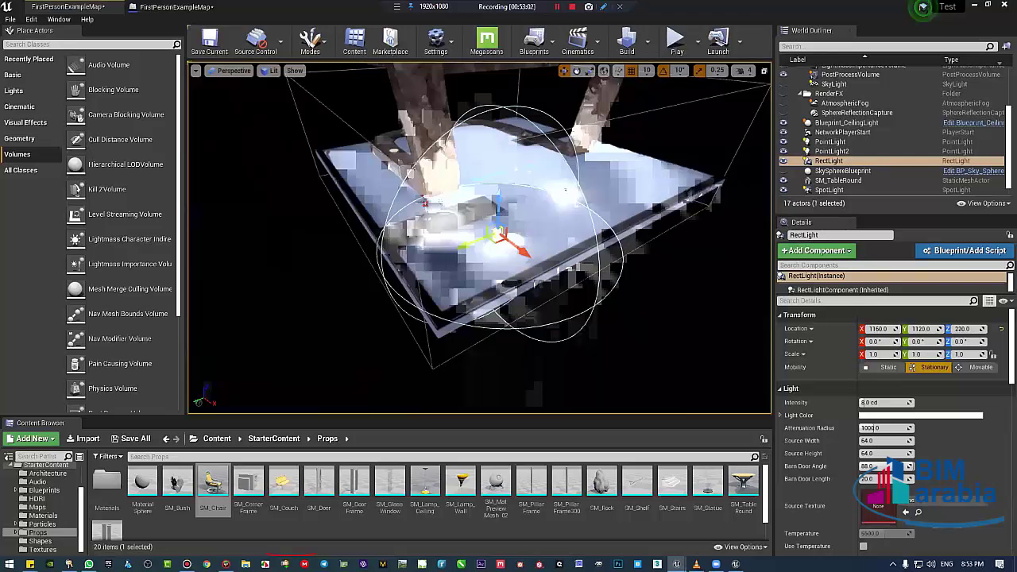
pyautogui.scroll(3, 352, 104)
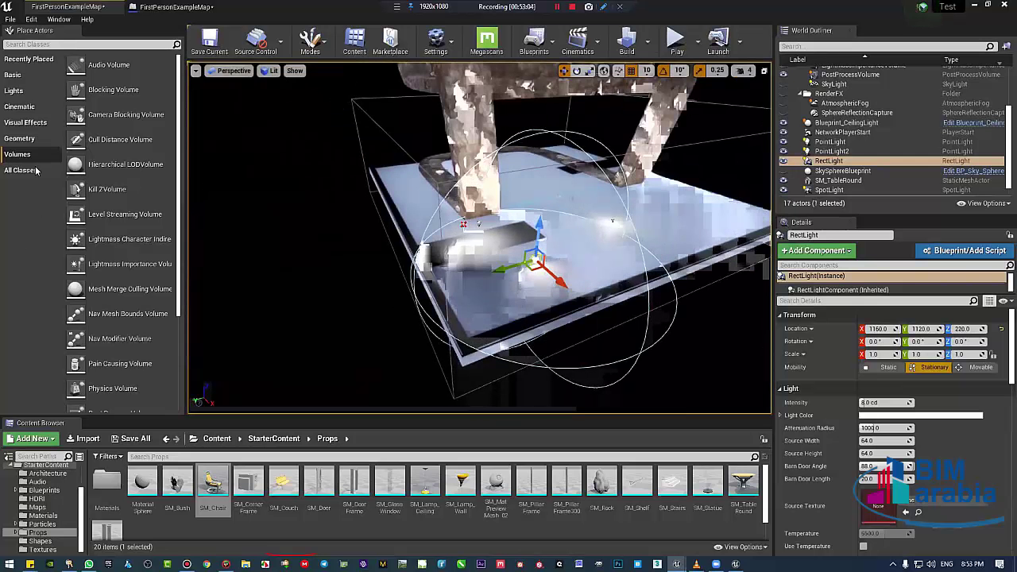
# - Select the PostProcessVolume and scroll through the All Classes actor list
pyautogui.hotkey('ctrl', 'z')
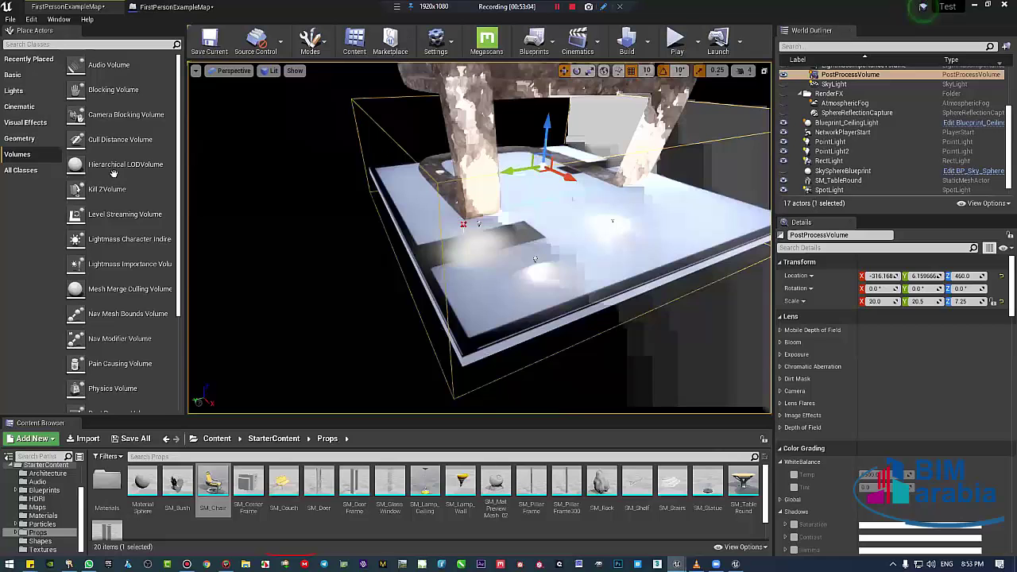
pyautogui.click(21, 170)
pyautogui.scroll(-3, 113, 170)
pyautogui.scroll(-3, 114, 170)
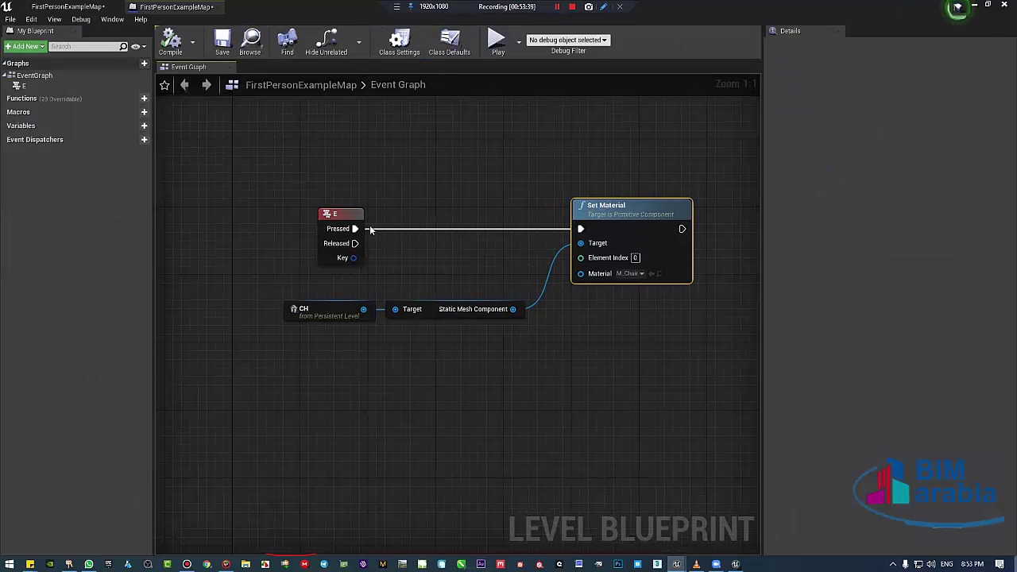
# - Rearrange the E key event, CH reference and Set Material nodes into a tidier layout
pyautogui.moveTo(334, 214); pyautogui.dragTo(240, 222)
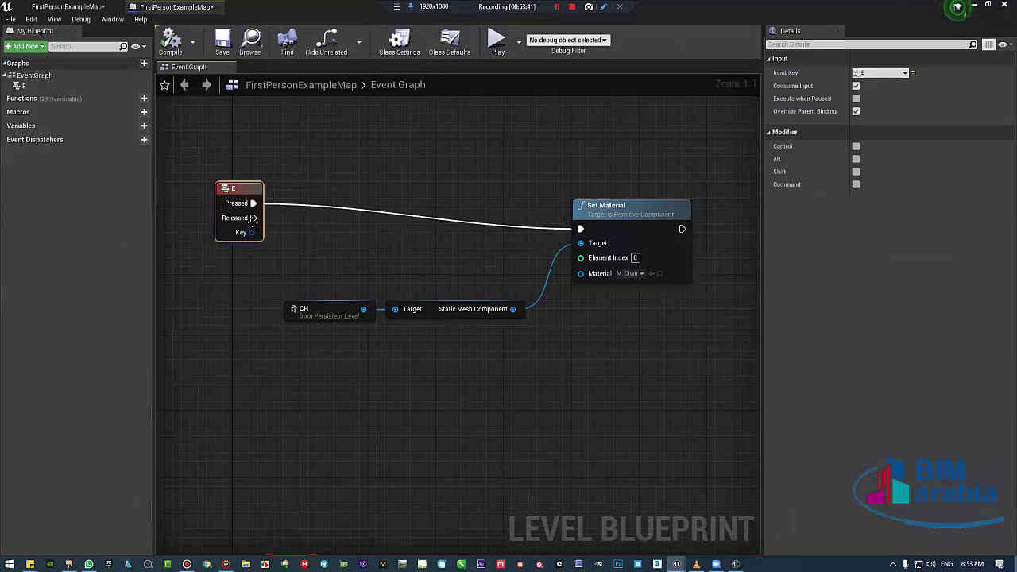
pyautogui.moveTo(320, 309)
pyautogui.mouseDown()
pyautogui.moveTo(345, 325)
pyautogui.moveTo(290, 328)
pyautogui.mouseUp()
pyautogui.moveTo(329, 326)
pyautogui.mouseDown()
pyautogui.moveTo(394, 309)
pyautogui.moveTo(428, 327)
pyautogui.mouseUp()
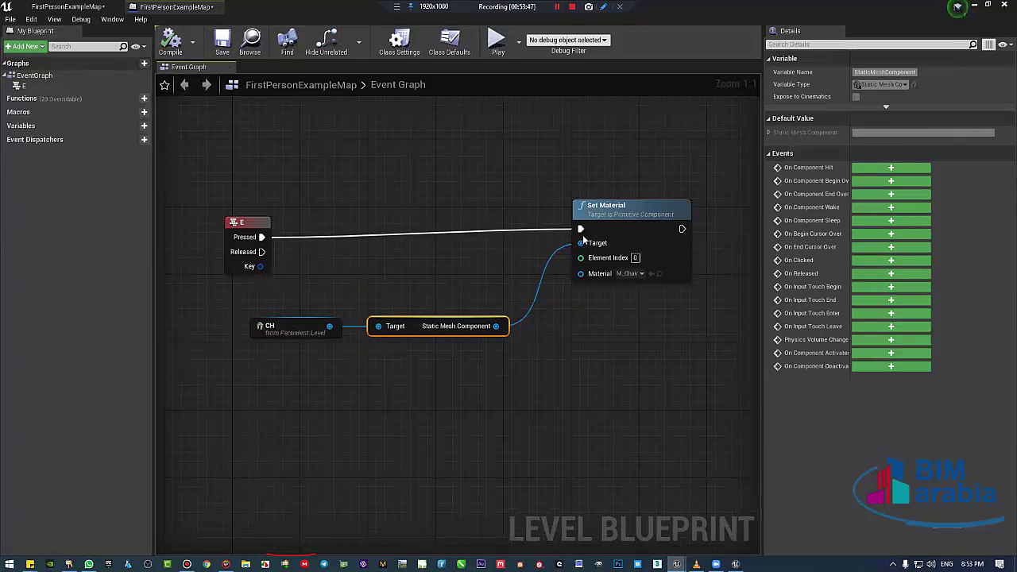
pyautogui.moveTo(609, 228); pyautogui.dragTo(591, 244)
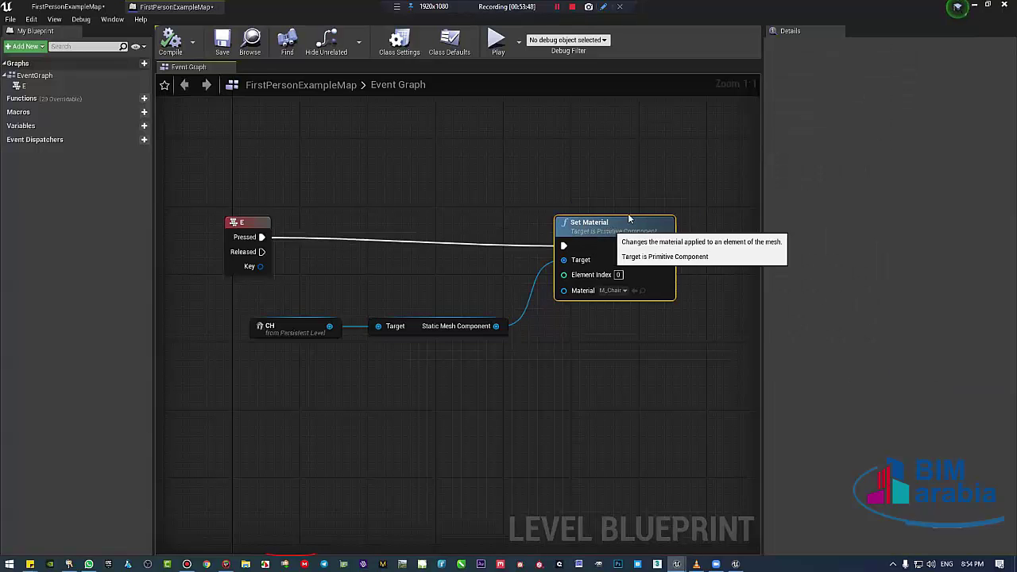
pyautogui.moveTo(563, 191); pyautogui.dragTo(615, 190, button='right')
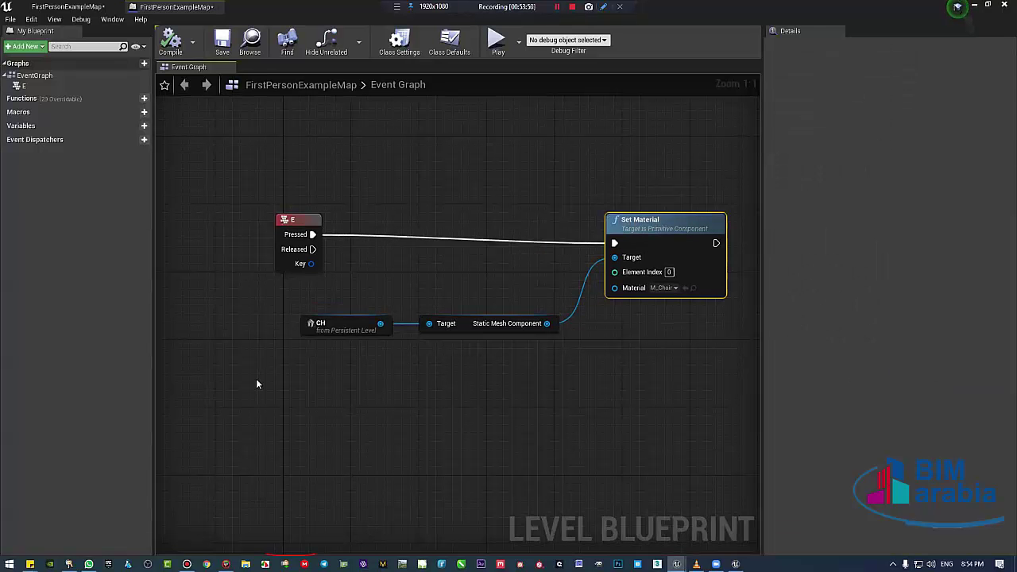
# - Wrap the E, CH and Set Material nodes in a comment titled 'لاي دا بتاع الماتيرايل فخلي بالك منه'
pyautogui.moveTo(256, 378); pyautogui.dragTo(462, 254)
pyautogui.press('c')
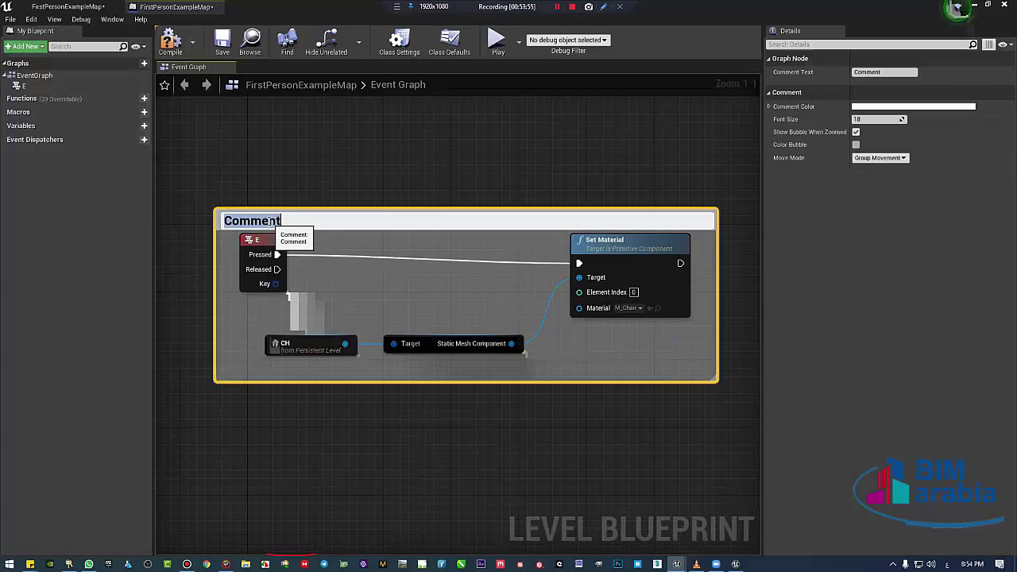
pyautogui.write('لاي')
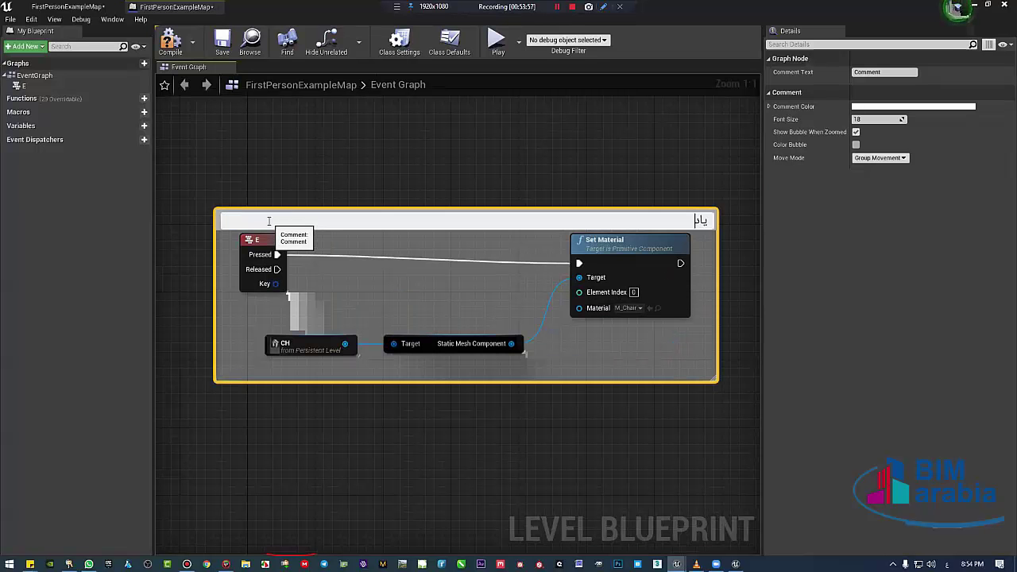
pyautogui.write(' دا بتاع الماتير')
pyautogui.write('ايل فخلي بالك منه')
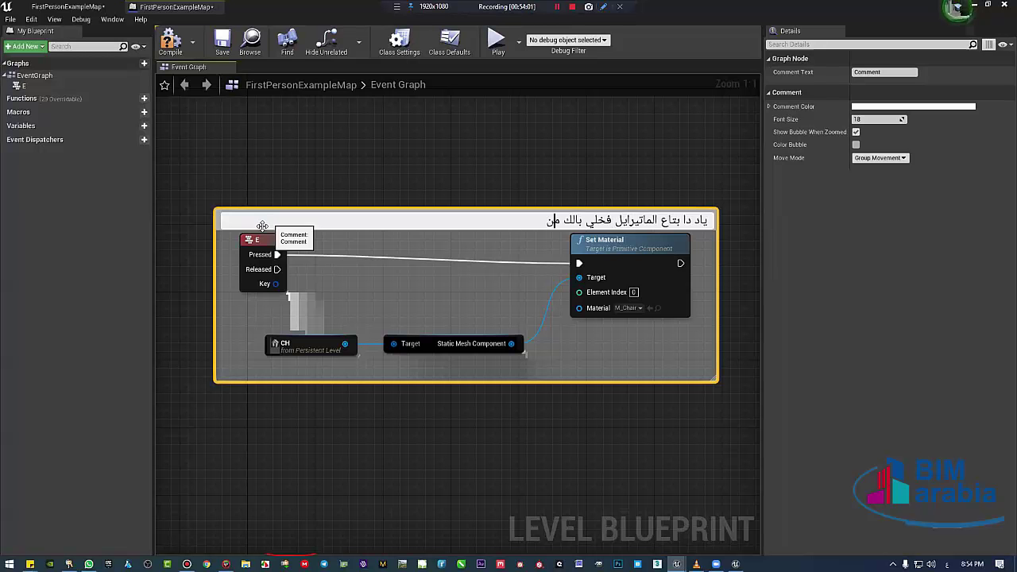
pyautogui.press('Return')
# - Add the note 'يا دا الكاسي' to the CH node's comment bubble
pyautogui.scroll(1, 368, 311)
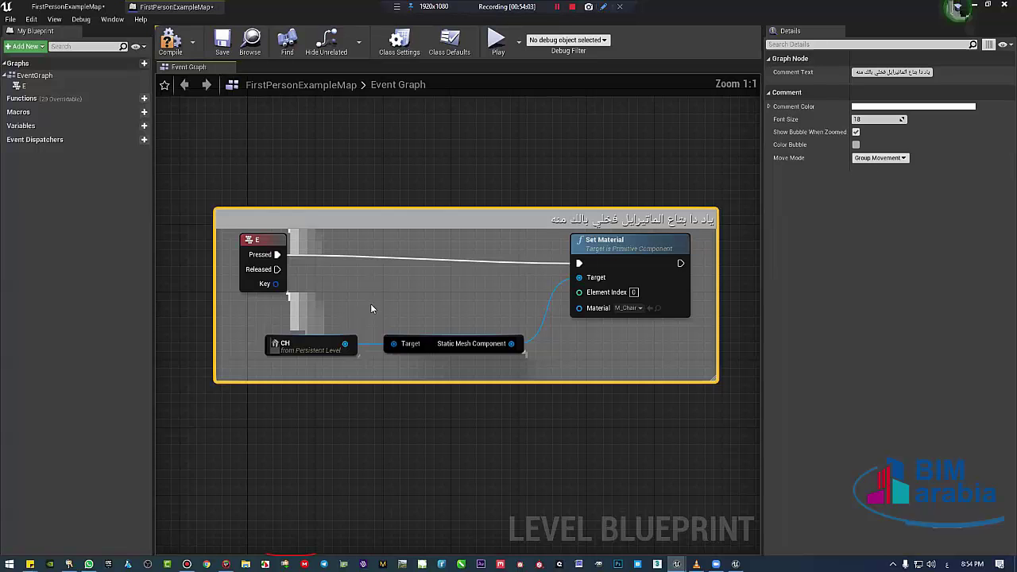
pyautogui.moveTo(370, 308); pyautogui.dragTo(461, 277, button='right')
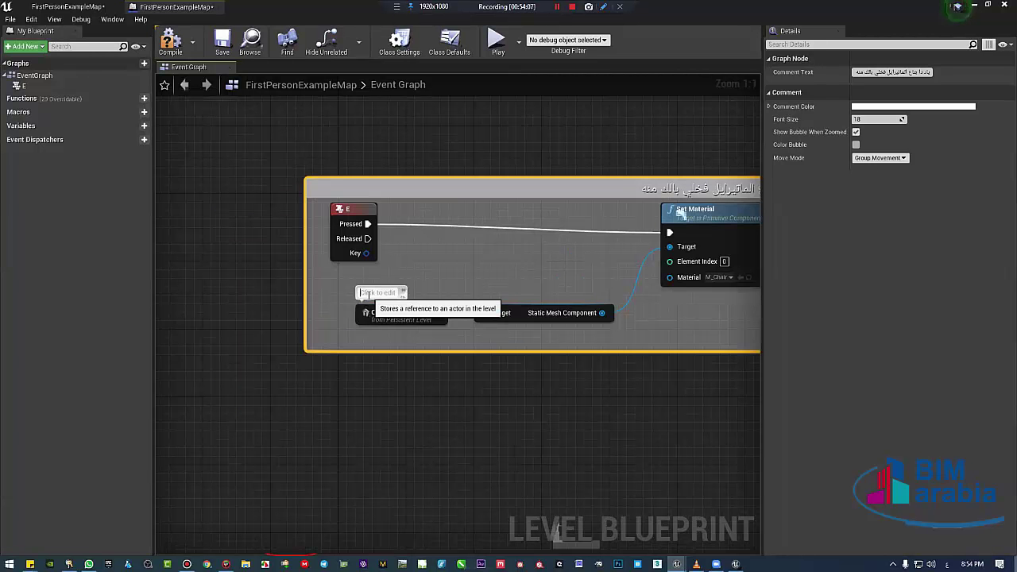
pyautogui.click(362, 293)
pyautogui.write('يا')
pyautogui.write(' دا الكا')
pyautogui.write('سي')
pyautogui.click(401, 343)
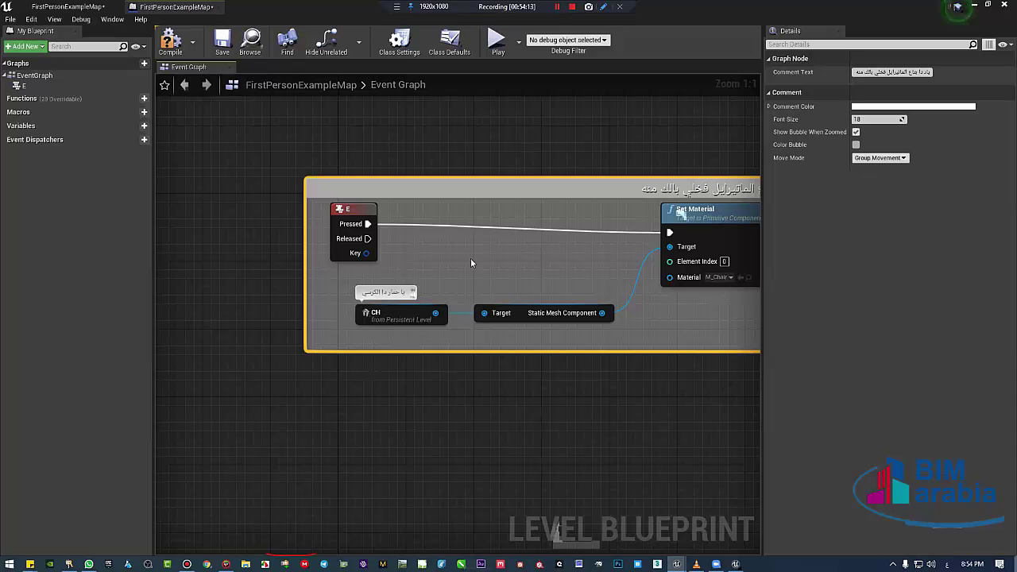
# - Recentre the comment group, nudge Set Material upward and shift the E event right
pyautogui.moveTo(388, 275); pyautogui.dragTo(316, 291, button='right')
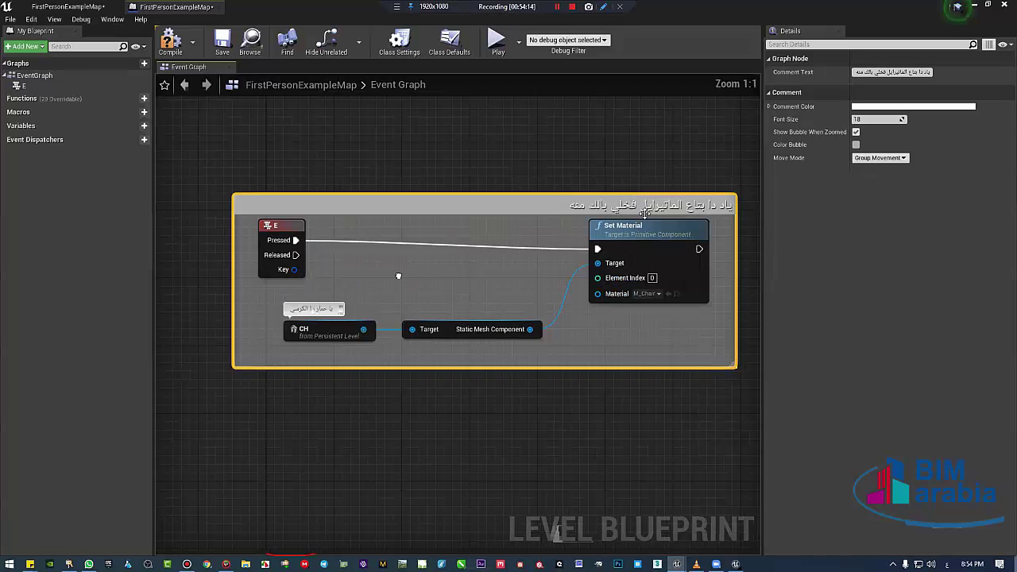
pyautogui.moveTo(398, 276); pyautogui.dragTo(353, 287, button='right')
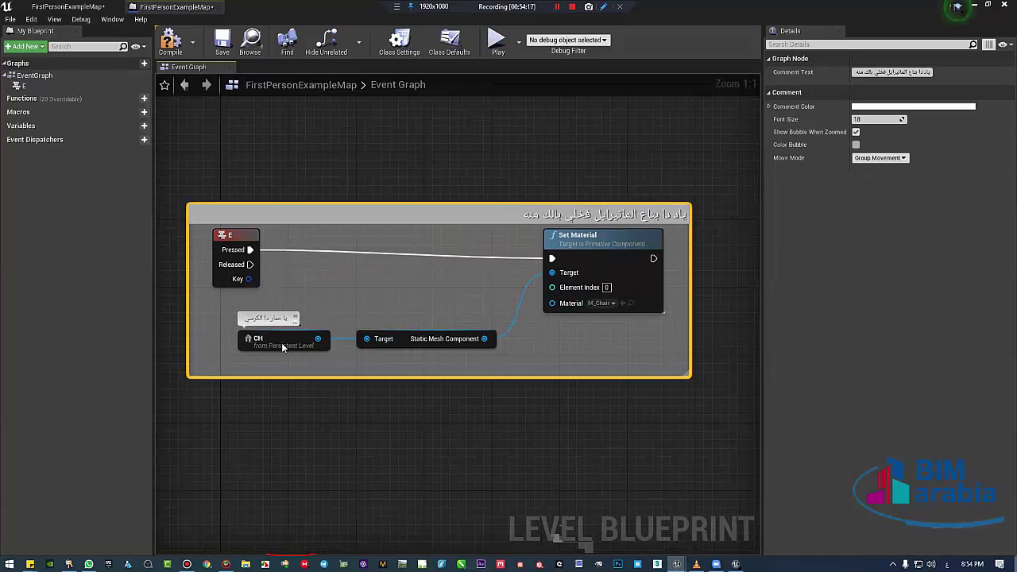
pyautogui.click(305, 347)
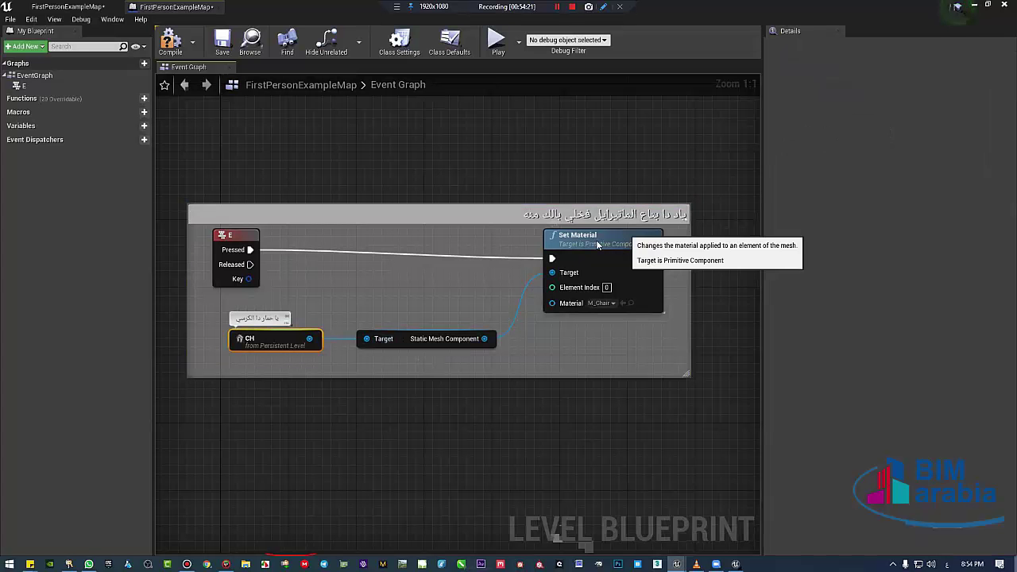
pyautogui.moveTo(600, 238); pyautogui.dragTo(600, 230)
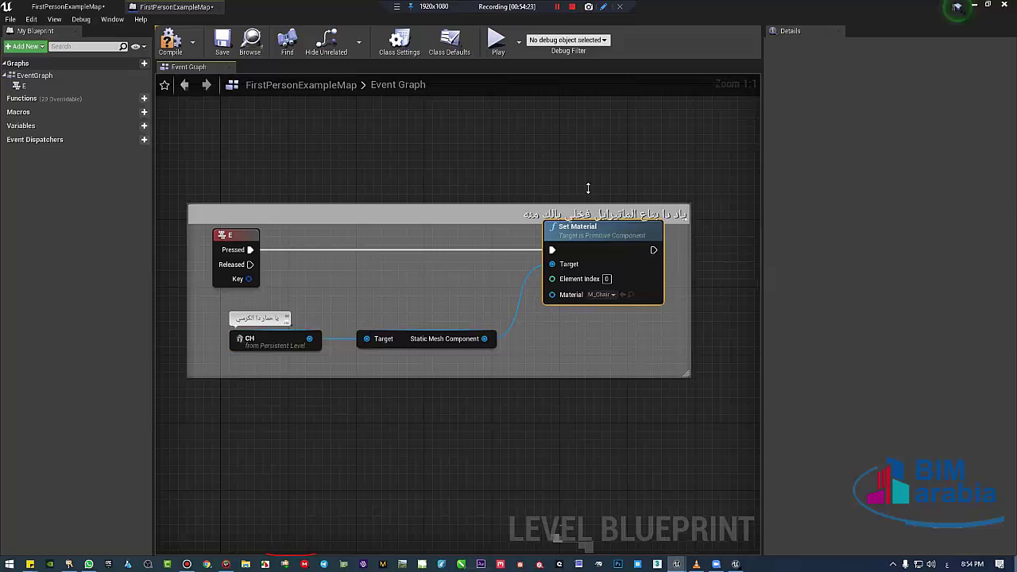
pyautogui.moveTo(242, 237); pyautogui.dragTo(258, 237)
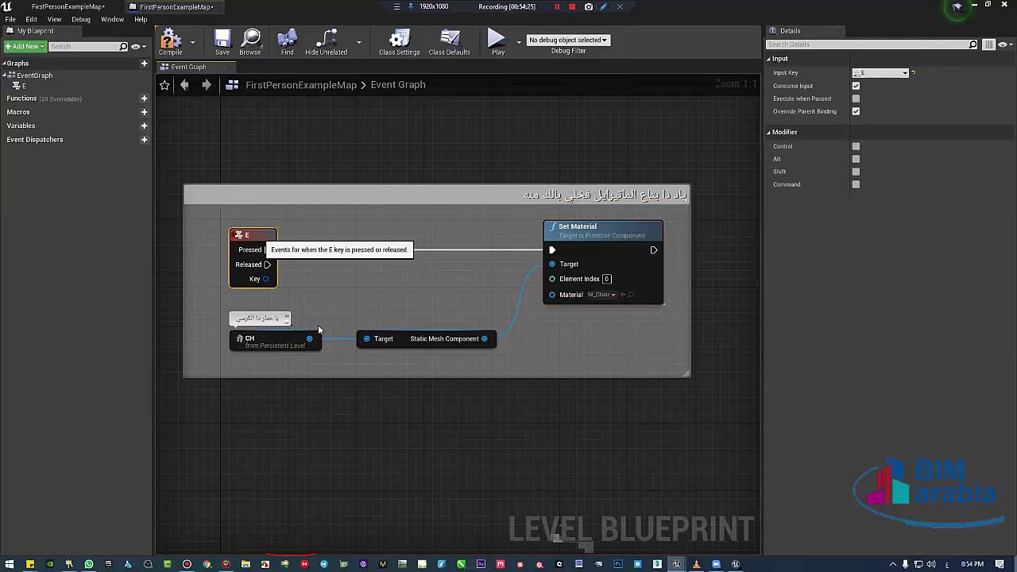
# - Reselect the CH, Static Mesh Component and Set Material nodes, then move the E event lower-right
pyautogui.moveTo(330, 305); pyautogui.dragTo(210, 376)
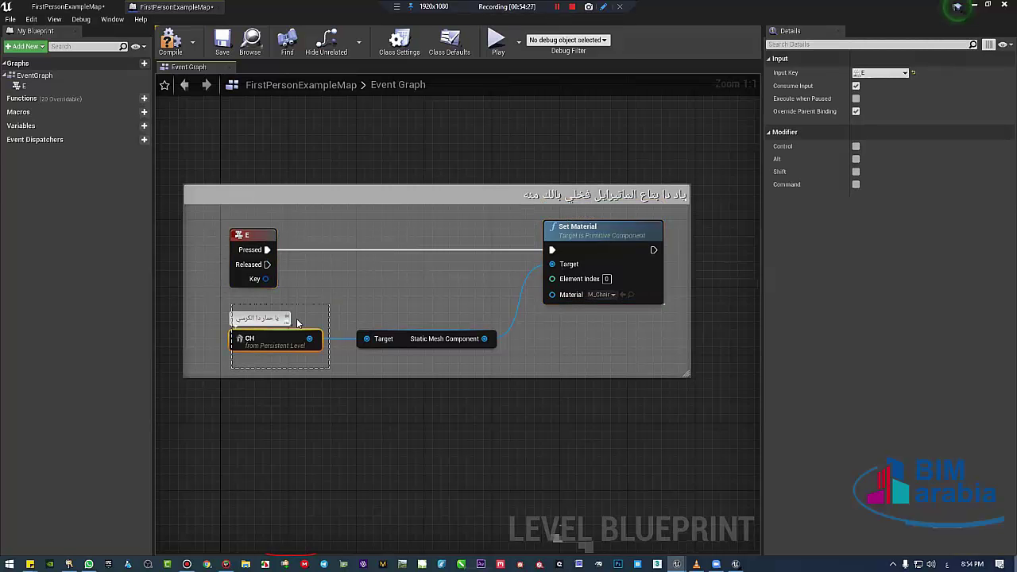
pyautogui.moveTo(332, 296); pyautogui.dragTo(467, 358)
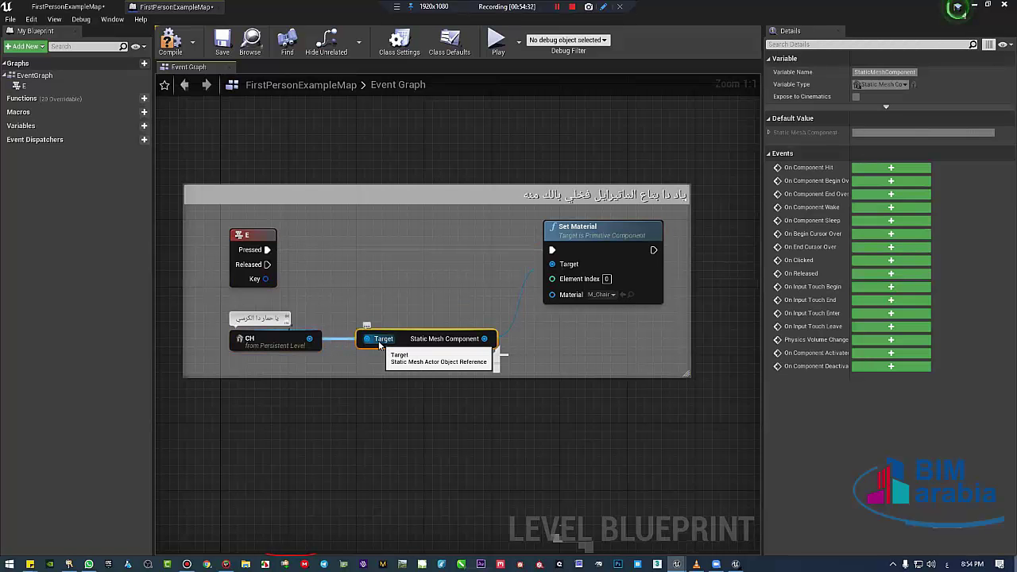
pyautogui.moveTo(411, 307); pyautogui.dragTo(502, 369)
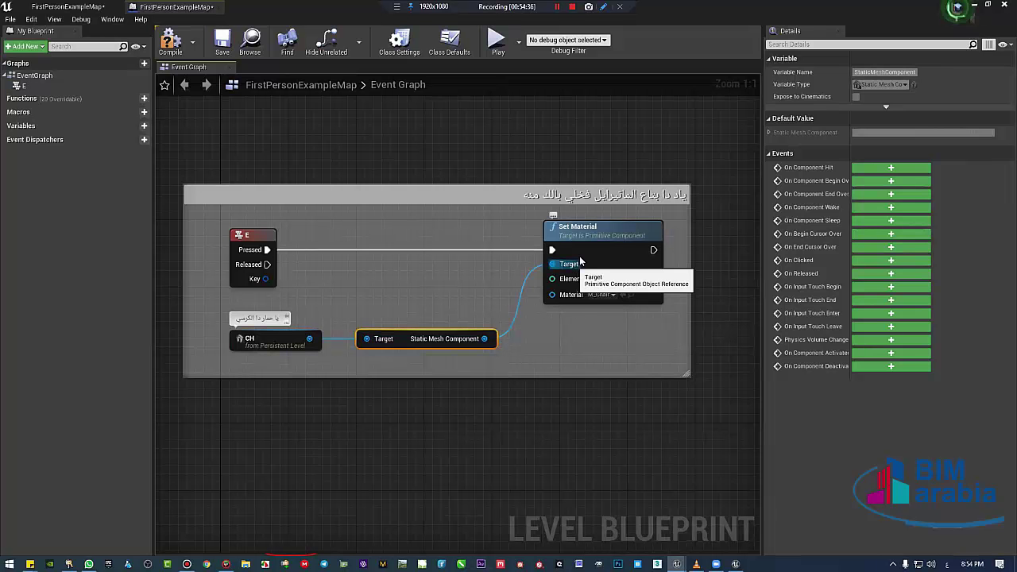
pyautogui.click(584, 230)
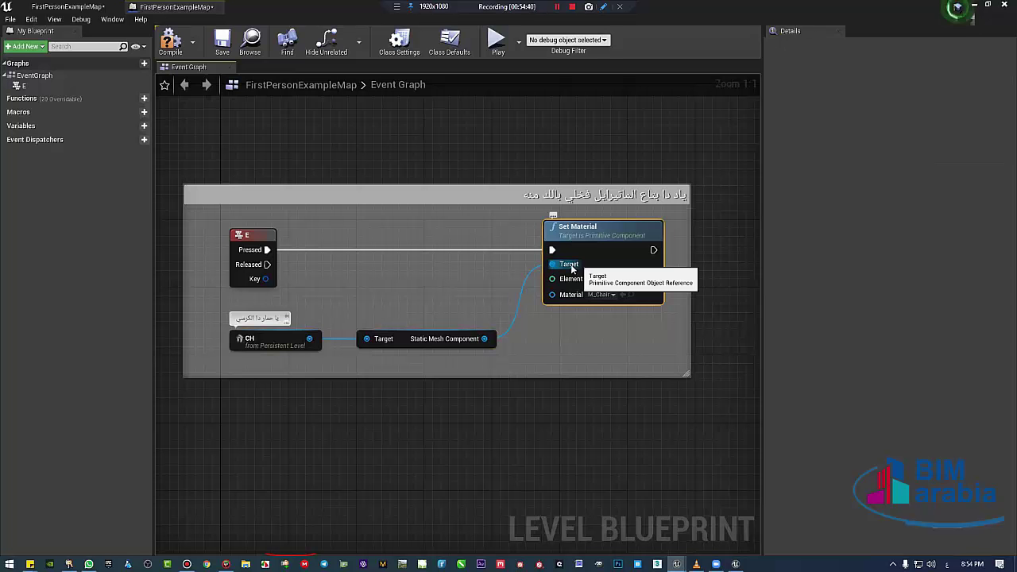
pyautogui.moveTo(496, 293); pyautogui.dragTo(413, 366)
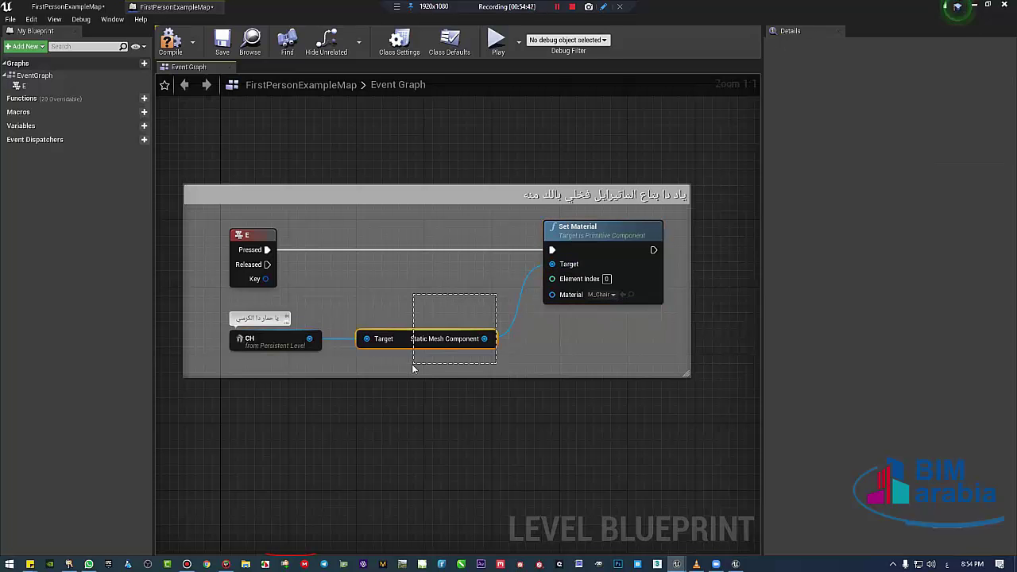
pyautogui.click(245, 236)
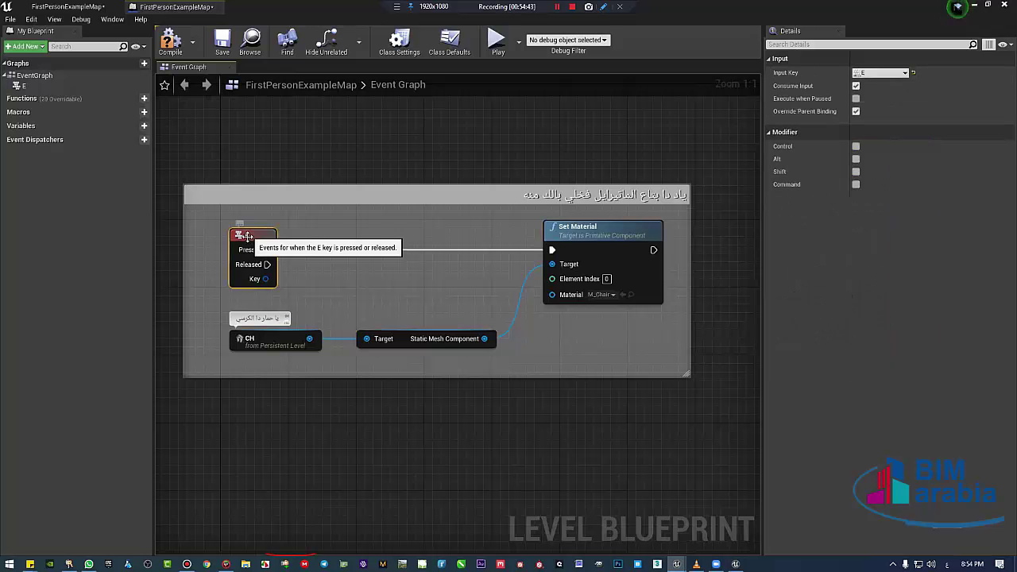
pyautogui.moveTo(246, 236); pyautogui.dragTo(272, 245)
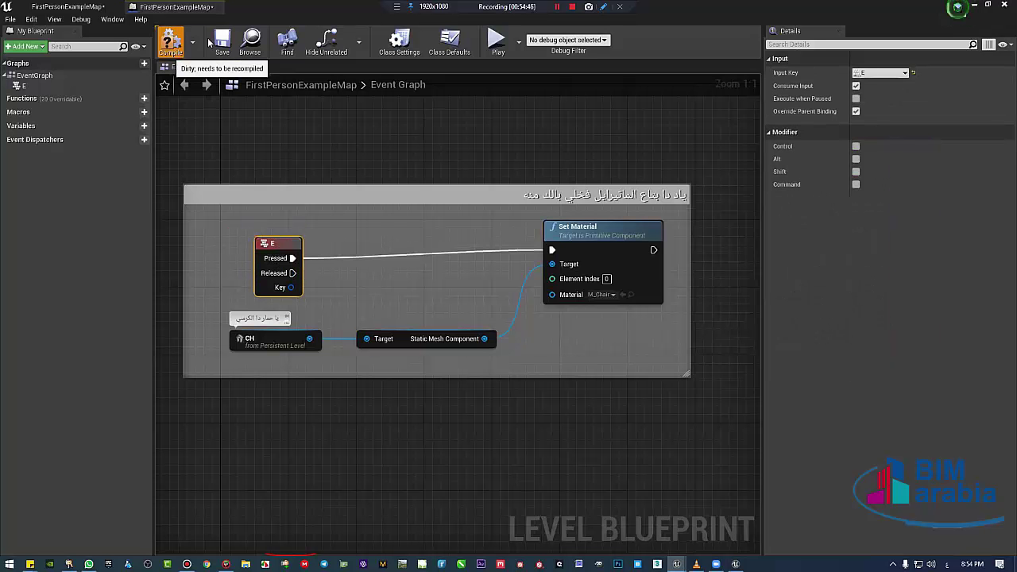
# - Compile the Level Blueprint with F7 and return to the viewport focused on the chair
pyautogui.press('F7')
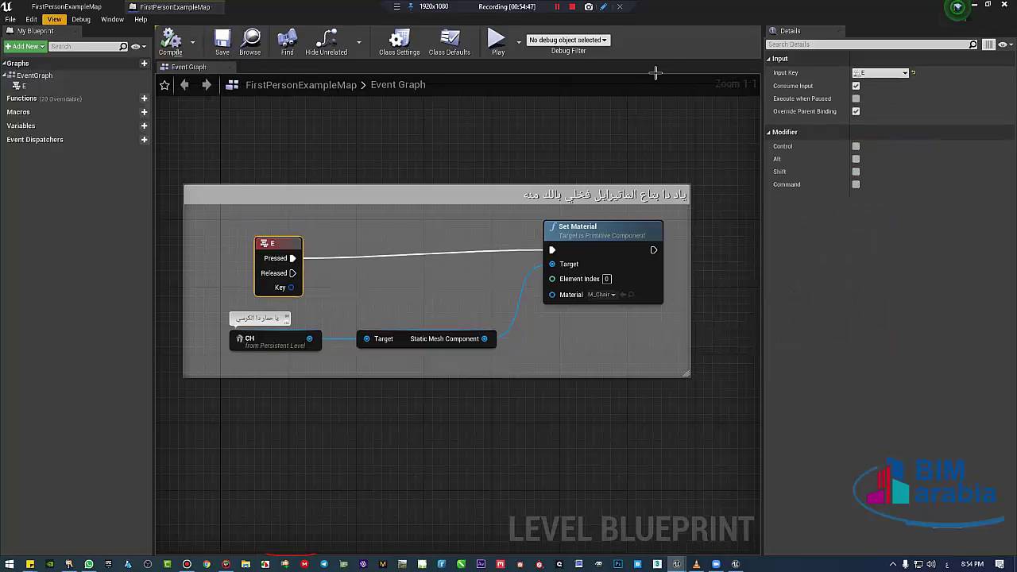
pyautogui.click(66, 6)
pyautogui.press('f')
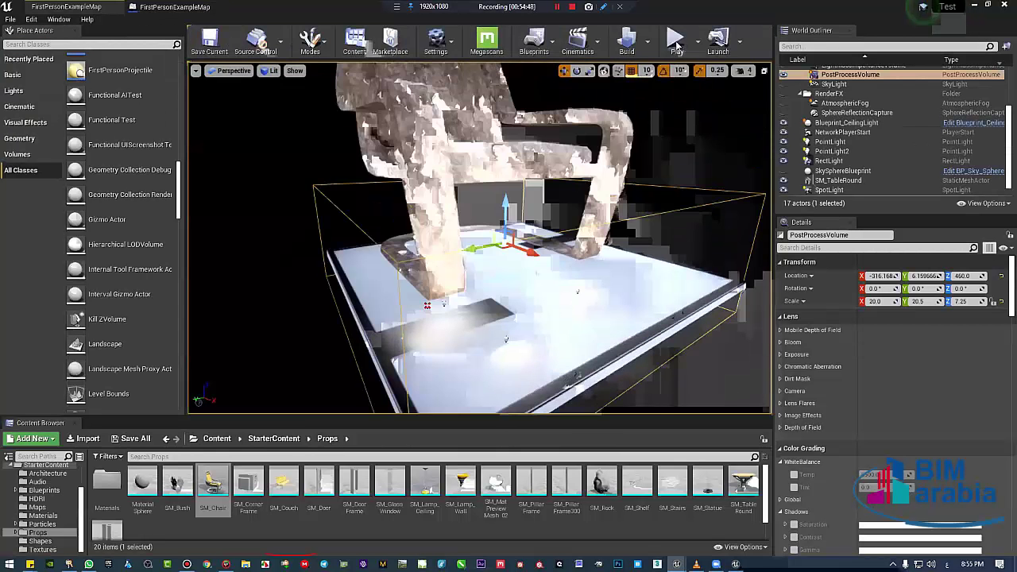
pyautogui.scroll(5, 619, 224)
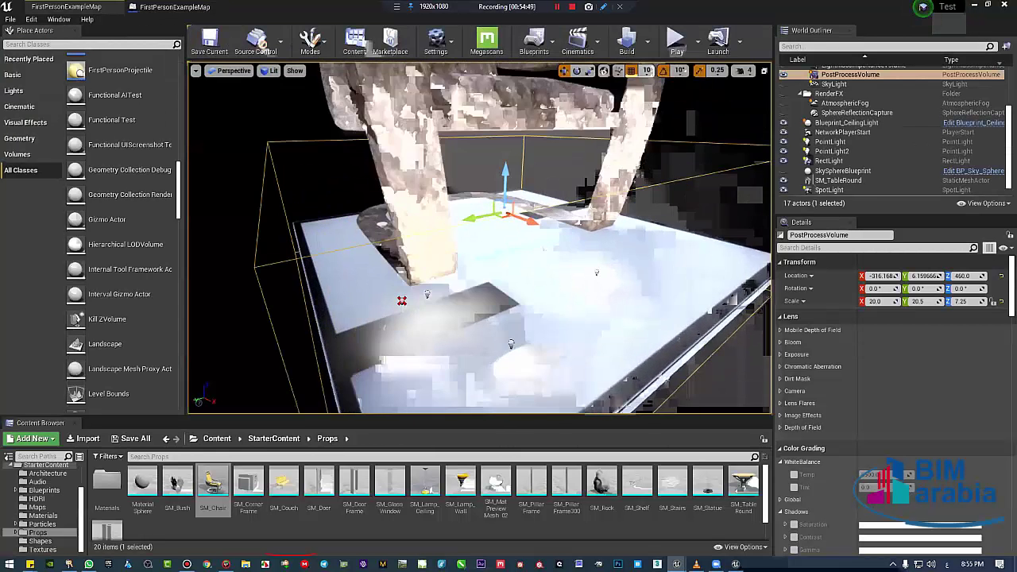
# - Play-test the level, stop it with Esc and fly the camera back over the room
pyautogui.click(675, 40)
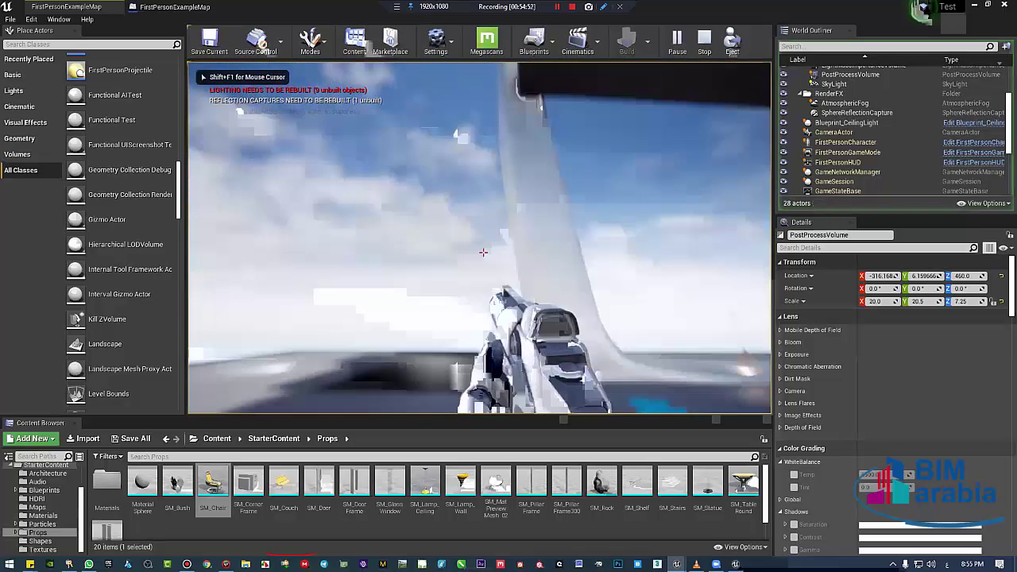
pyautogui.press('Escape')
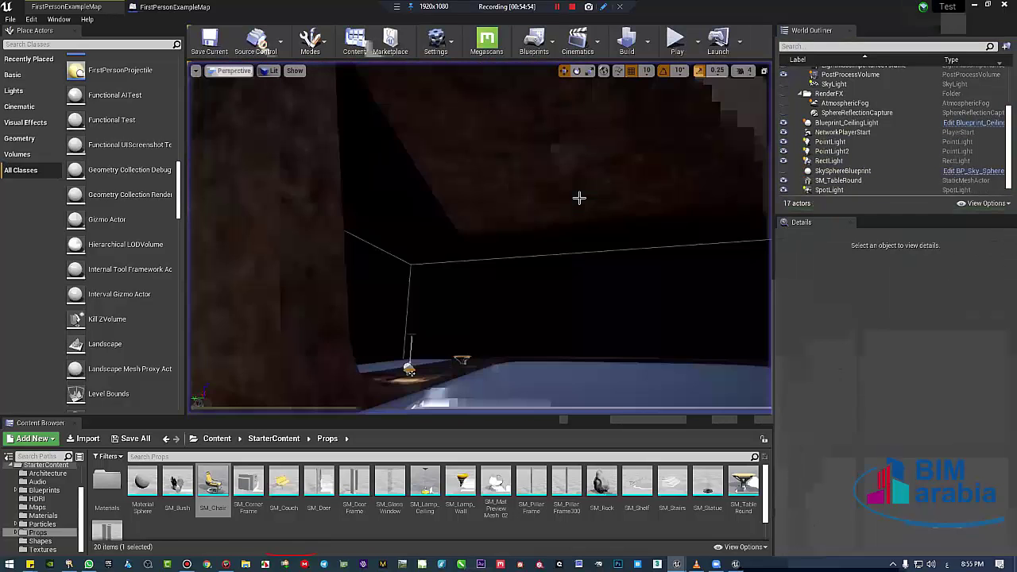
pyautogui.moveTo(580, 198); pyautogui.dragTo(579, 198, button='right')
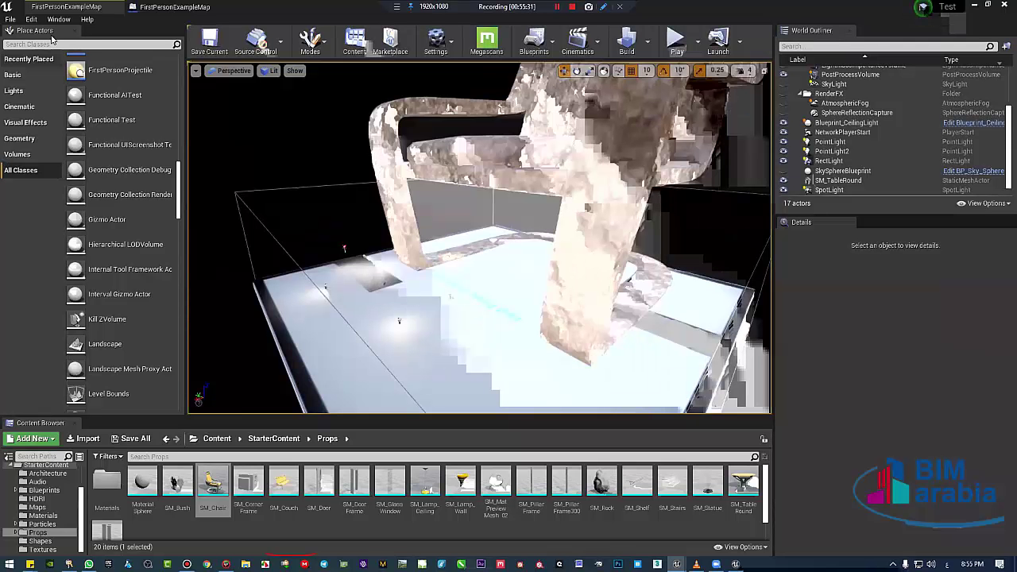
# - Save the level with Ctrl+S and open World Settings from the Window menu
pyautogui.hotkey('ctrl', 's')
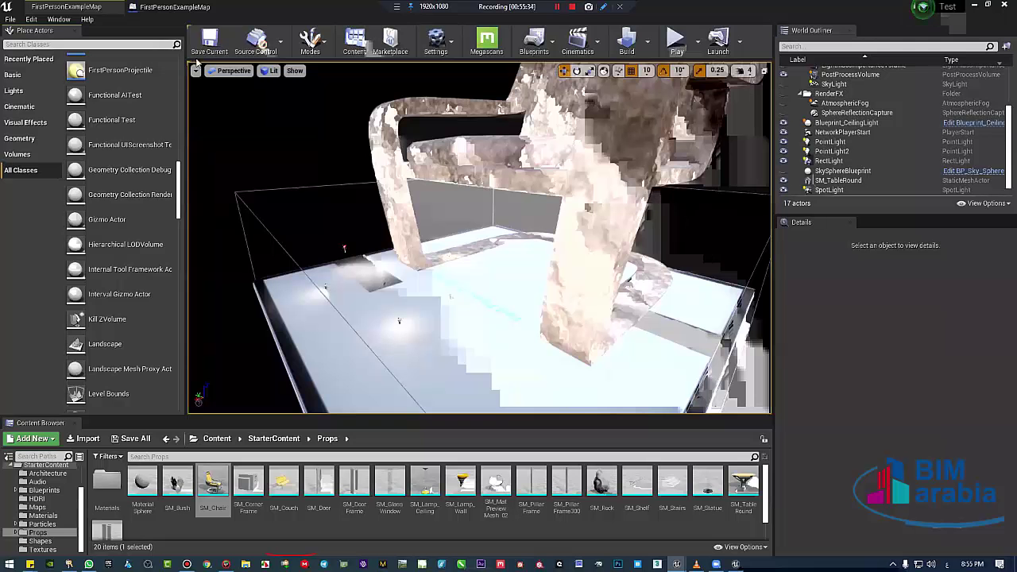
pyautogui.click(58, 19)
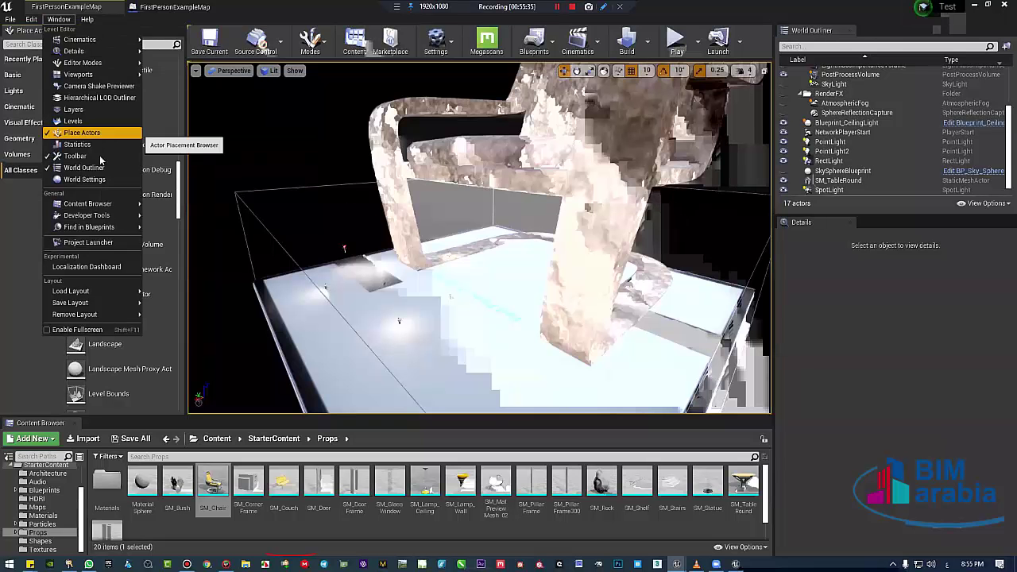
pyautogui.moveTo(78, 74)
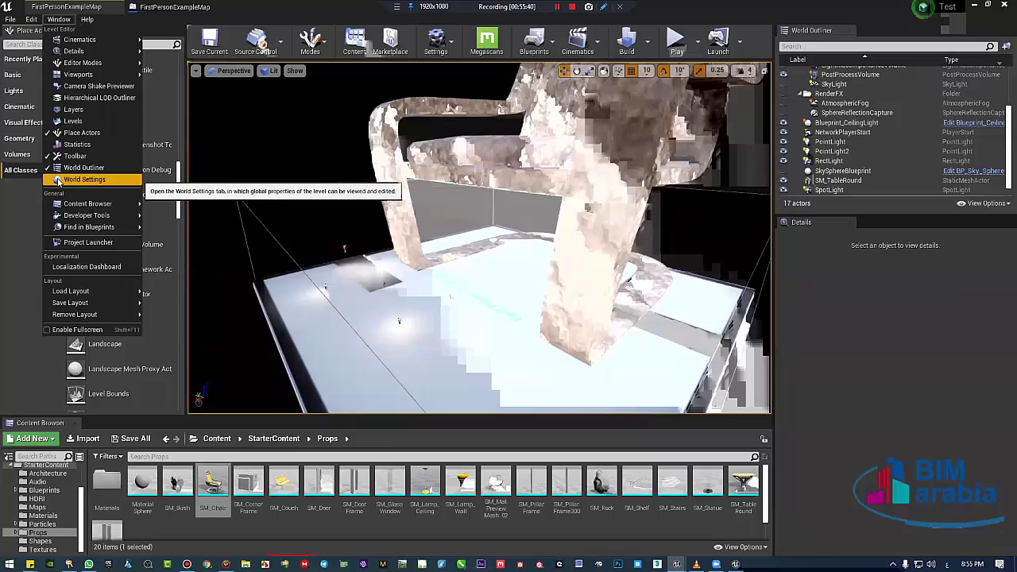
pyautogui.click(85, 182)
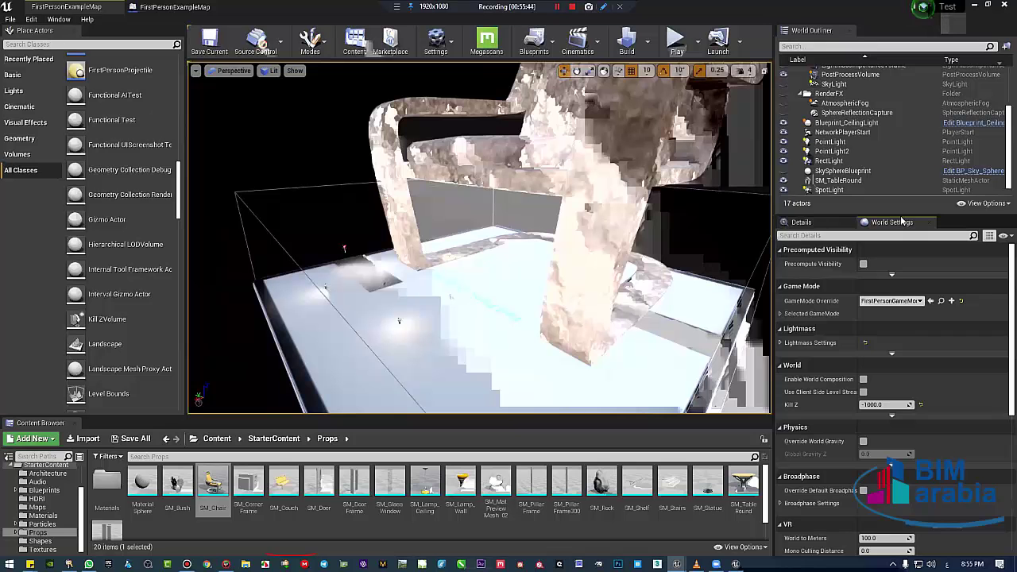
# - Drag the World Outliner splitter upward to give World Settings more height
pyautogui.moveTo(902, 214); pyautogui.dragTo(902, 159)
pyautogui.moveTo(841, 192)
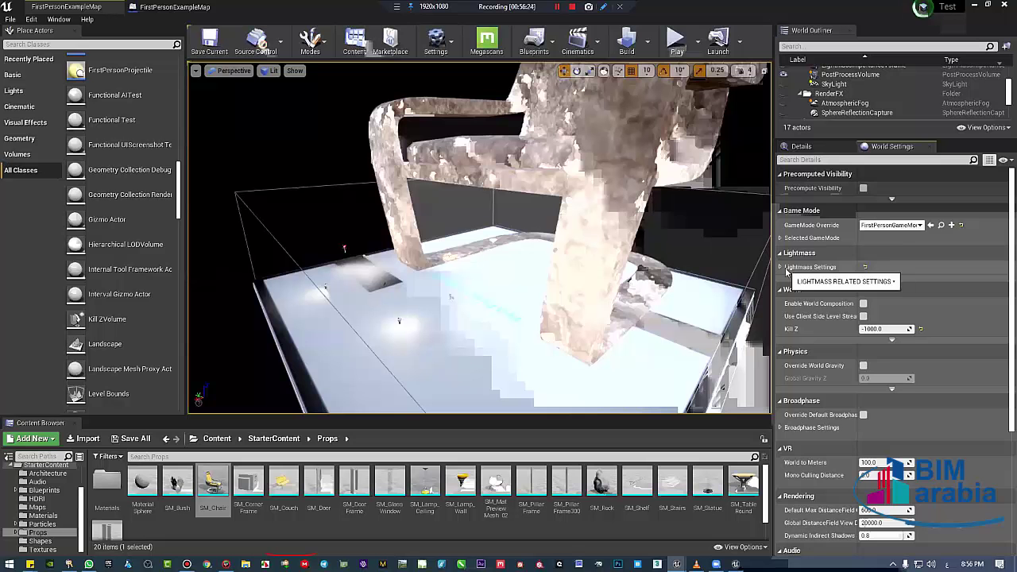
# - Expand Lightmass Settings, widen the property-name column, and mark the properties down to Environment Color
pyautogui.click(782, 267)
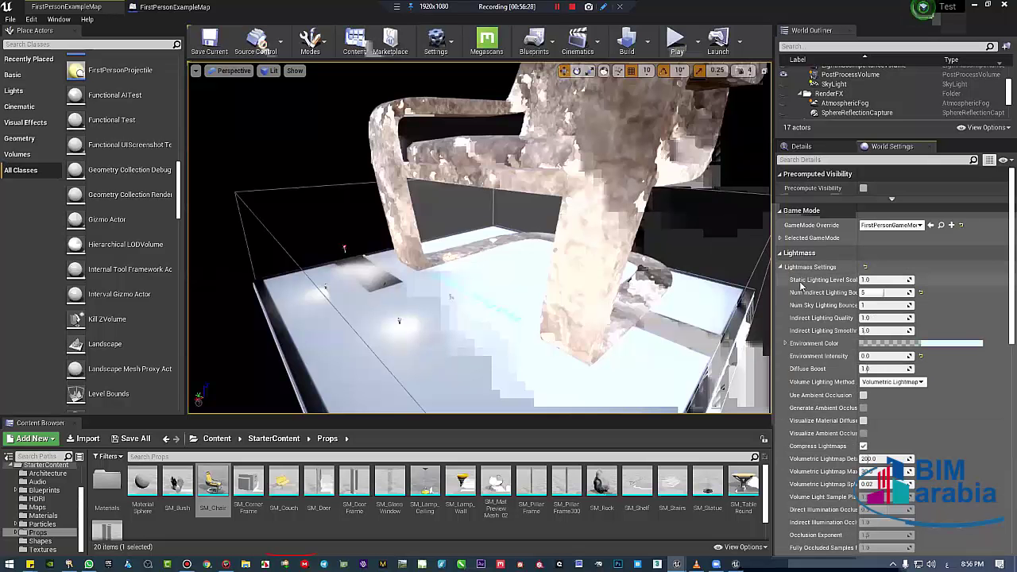
pyautogui.moveTo(856, 279); pyautogui.dragTo(870, 279)
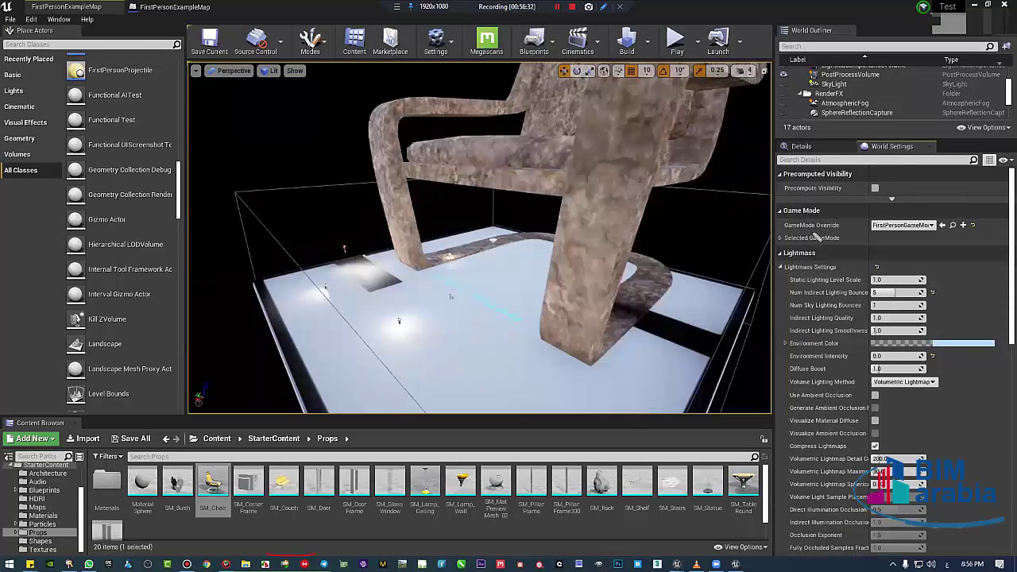
pyautogui.moveTo(799, 274)
pyautogui.mouseDown()
pyautogui.moveTo(779, 312)
pyautogui.moveTo(785, 344)
pyautogui.mouseUp()
pyautogui.moveTo(786, 288)
pyautogui.mouseDown()
pyautogui.moveTo(850, 292)
pyautogui.moveTo(899, 254)
pyautogui.mouseUp()
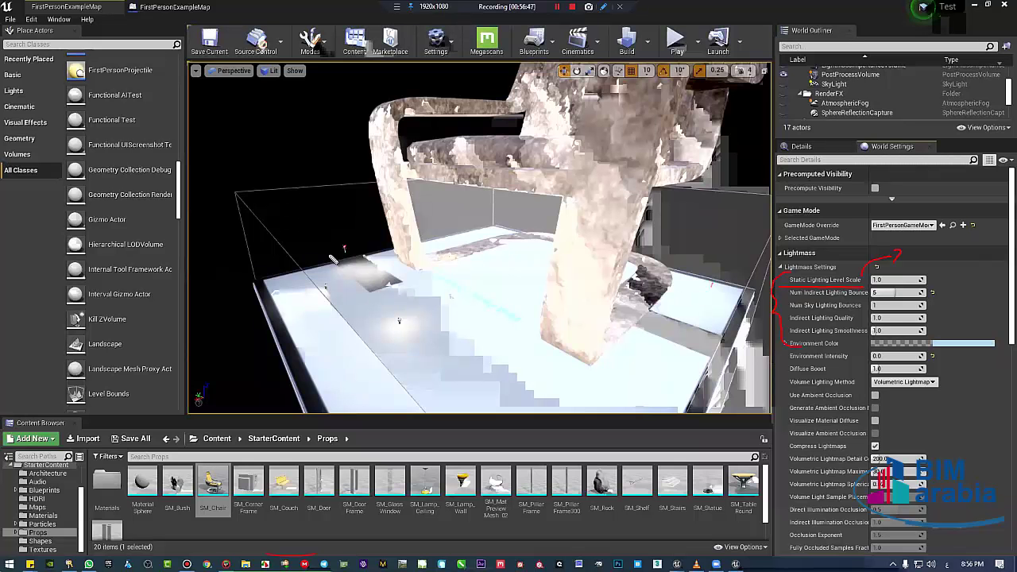
pyautogui.moveTo(710, 285); pyautogui.dragTo(741, 274)
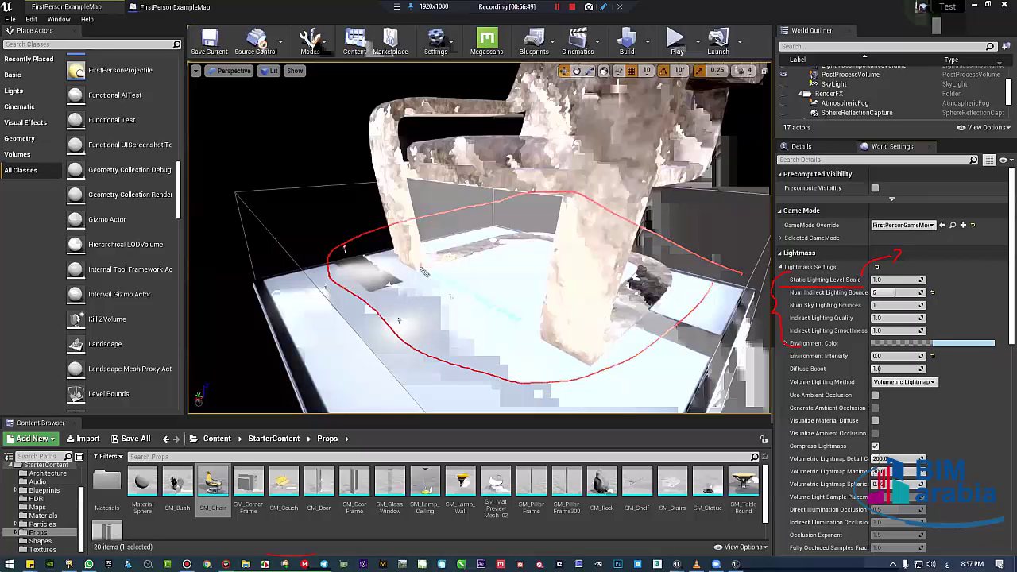
pyautogui.moveTo(422, 267); pyautogui.dragTo(499, 253)
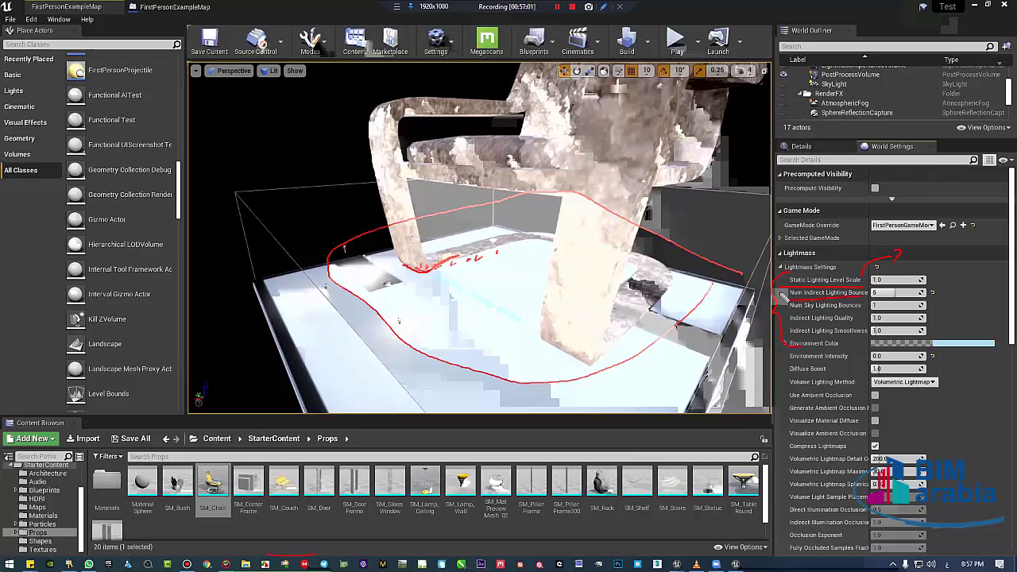
pyautogui.moveTo(776, 295)
pyautogui.mouseDown()
pyautogui.moveTo(719, 300)
pyautogui.moveTo(730, 310)
pyautogui.mouseUp()
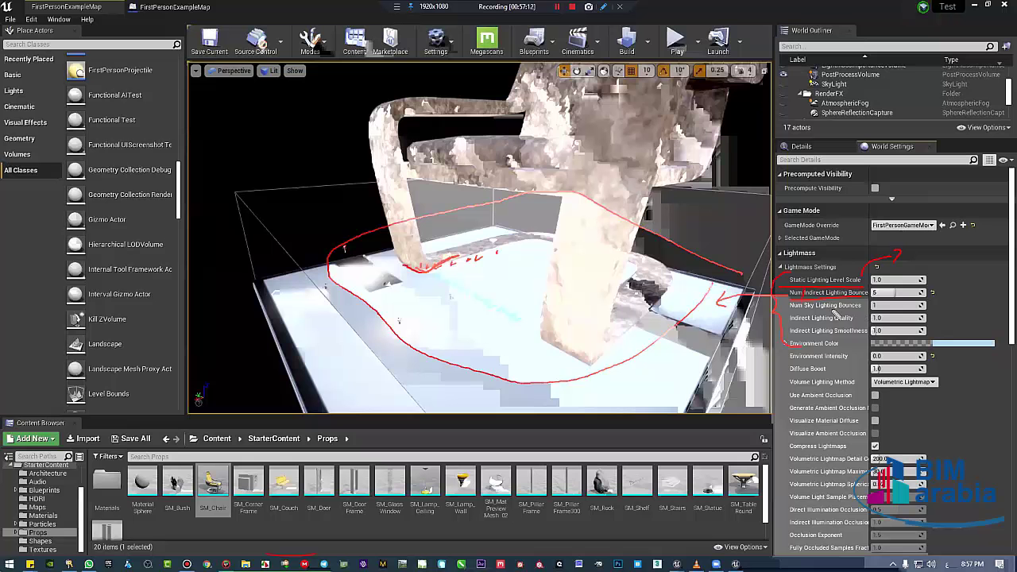
pyautogui.moveTo(863, 312); pyautogui.dragTo(723, 312)
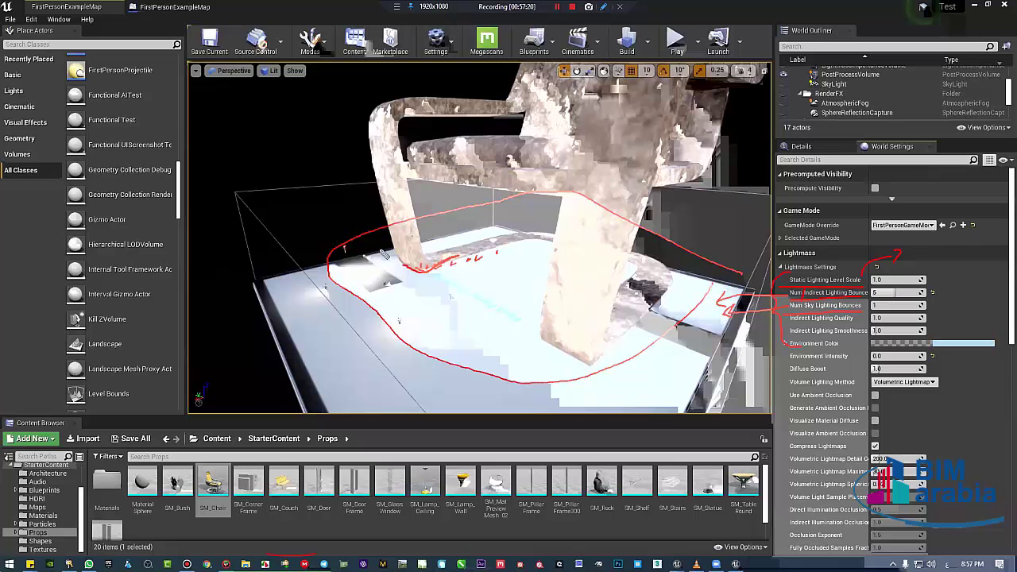
pyautogui.moveTo(273, 275); pyautogui.dragTo(509, 278)
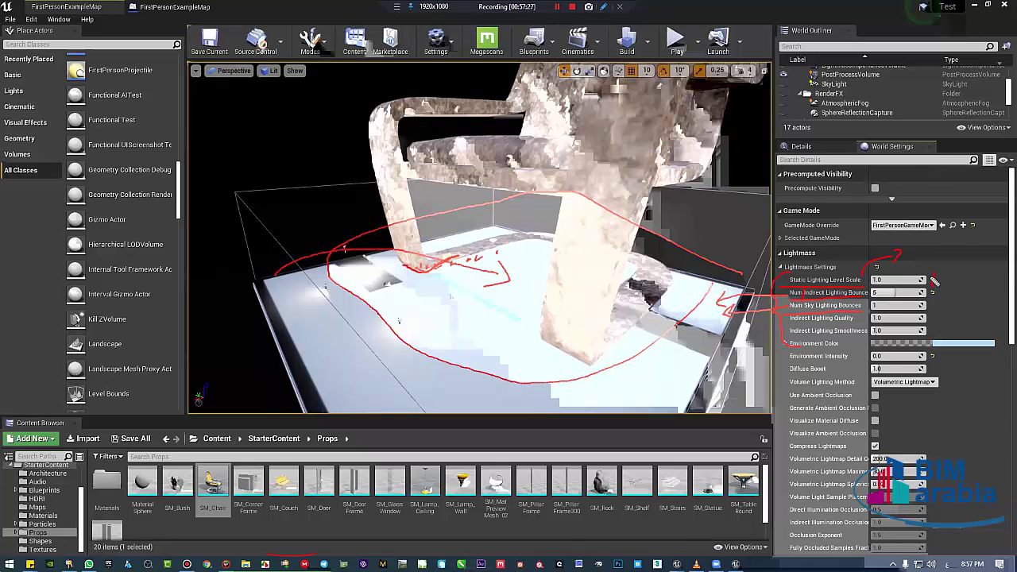
pyautogui.moveTo(920, 270)
pyautogui.mouseDown()
pyautogui.moveTo(973, 269)
pyautogui.moveTo(986, 307)
pyautogui.moveTo(973, 231)
pyautogui.moveTo(987, 226)
pyautogui.moveTo(963, 272)
pyautogui.mouseUp()
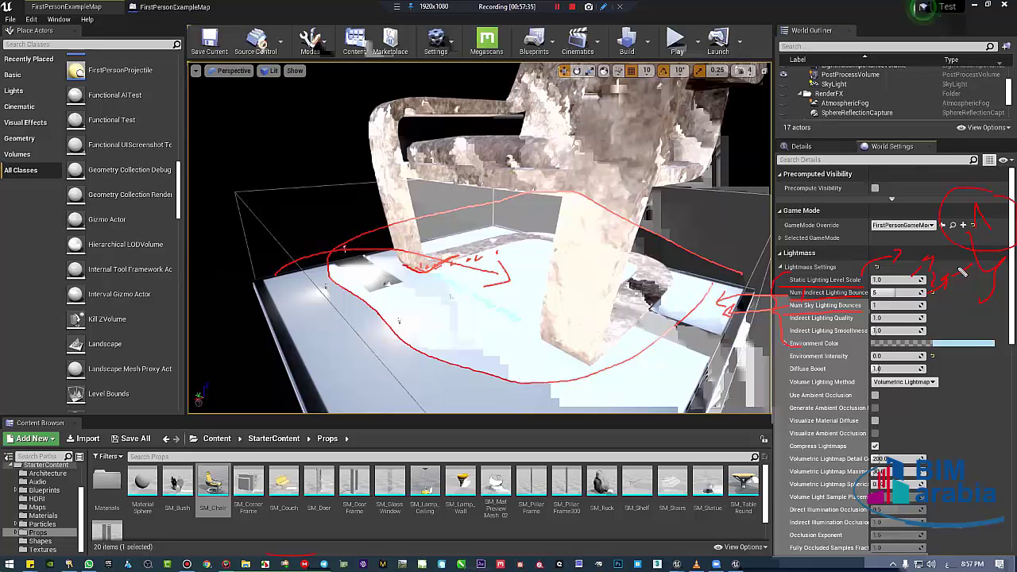
pyautogui.moveTo(994, 205); pyautogui.dragTo(990, 208)
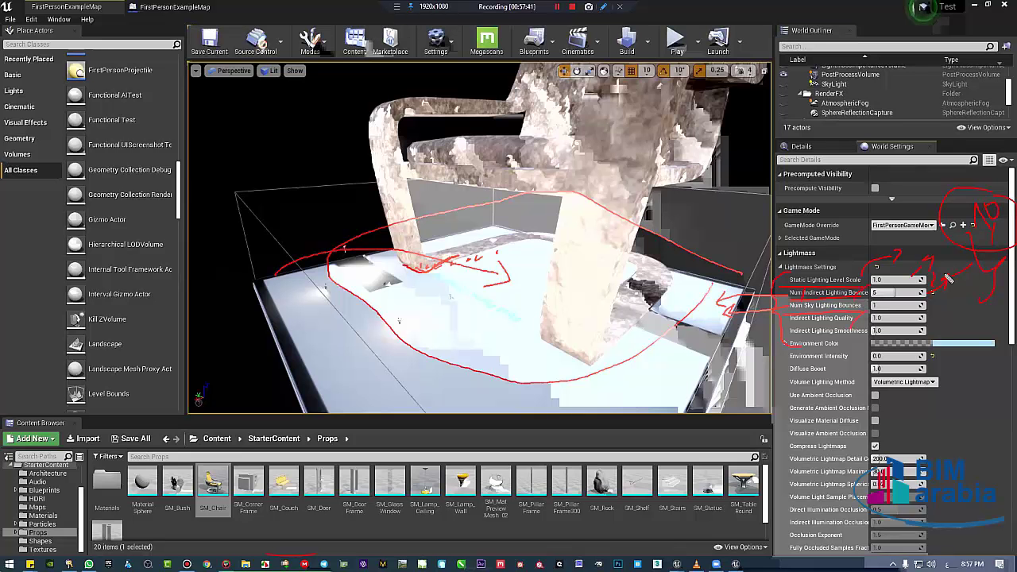
pyautogui.moveTo(947, 322); pyautogui.dragTo(928, 337)
pyautogui.moveTo(828, 207); pyautogui.dragTo(838, 217)
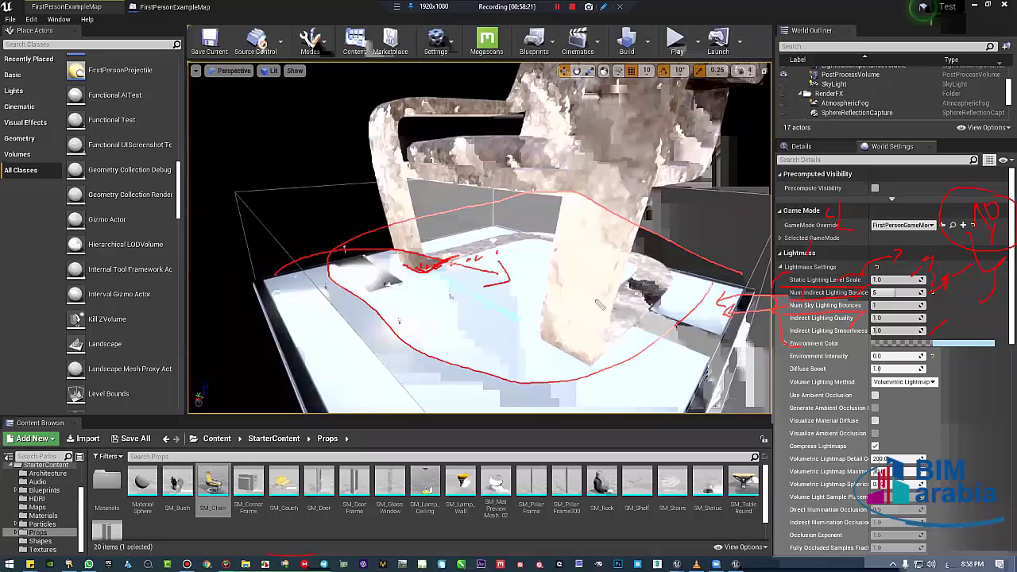
pyautogui.moveTo(588, 302); pyautogui.dragTo(613, 265)
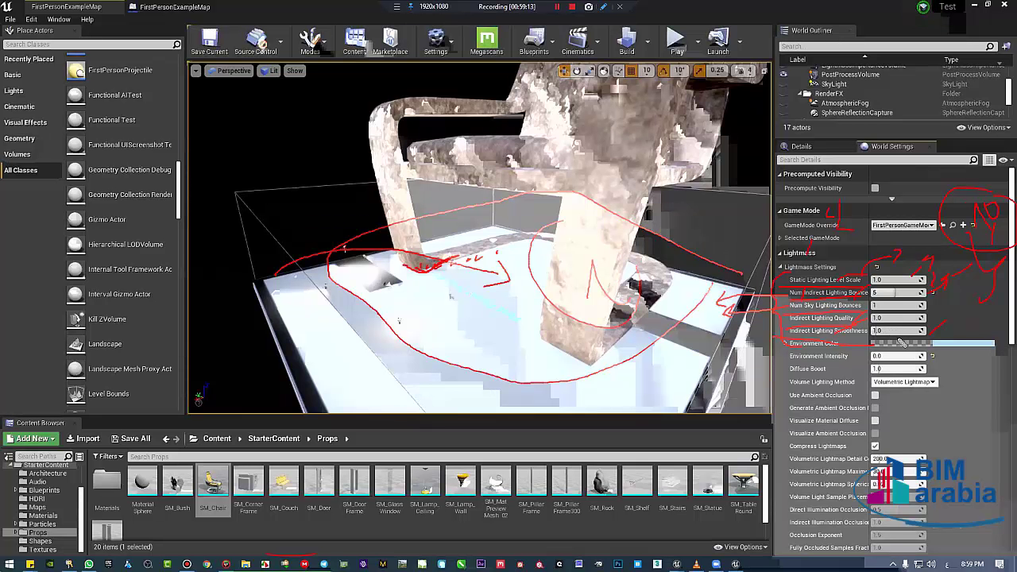
pyautogui.moveTo(885, 331); pyautogui.dragTo(893, 330)
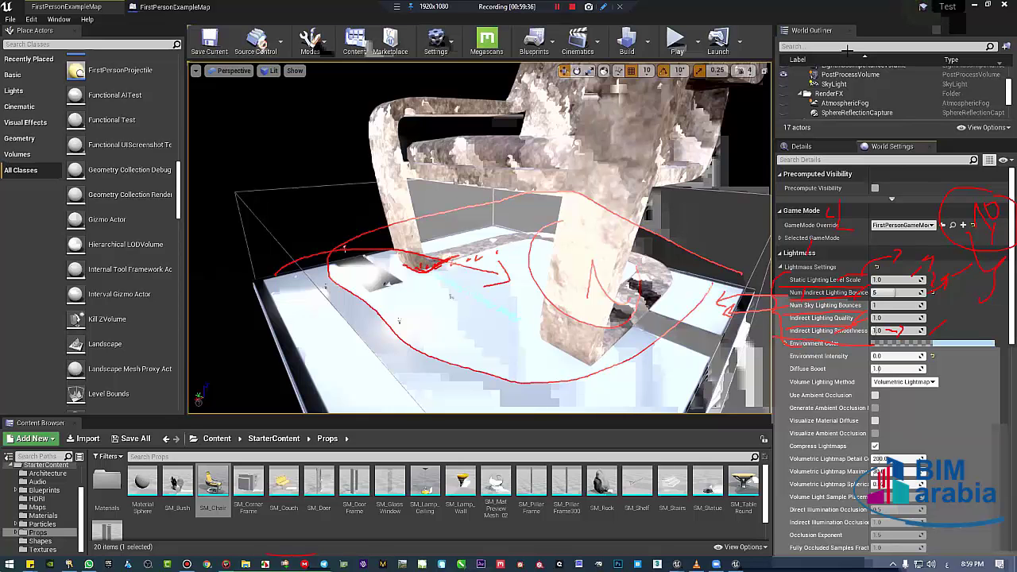
# - Clear the on-screen annotations, narrow the actor list, and dismiss the Window menu unused
pyautogui.hotkey('ctrl', 'z')
pyautogui.hotkey('ctrl', 'z')
pyautogui.hotkey('ctrl', 'z')
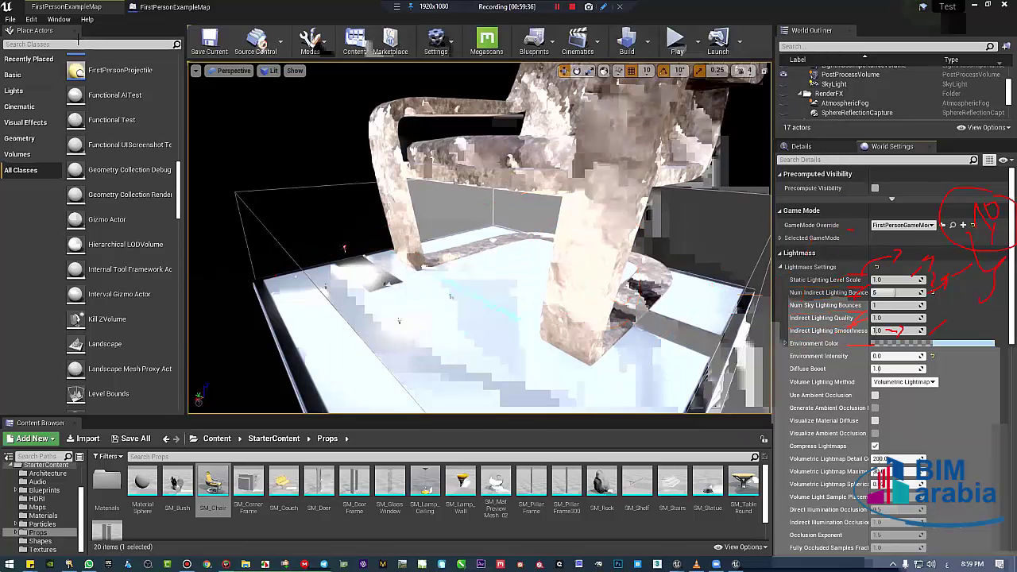
pyautogui.press('Escape')
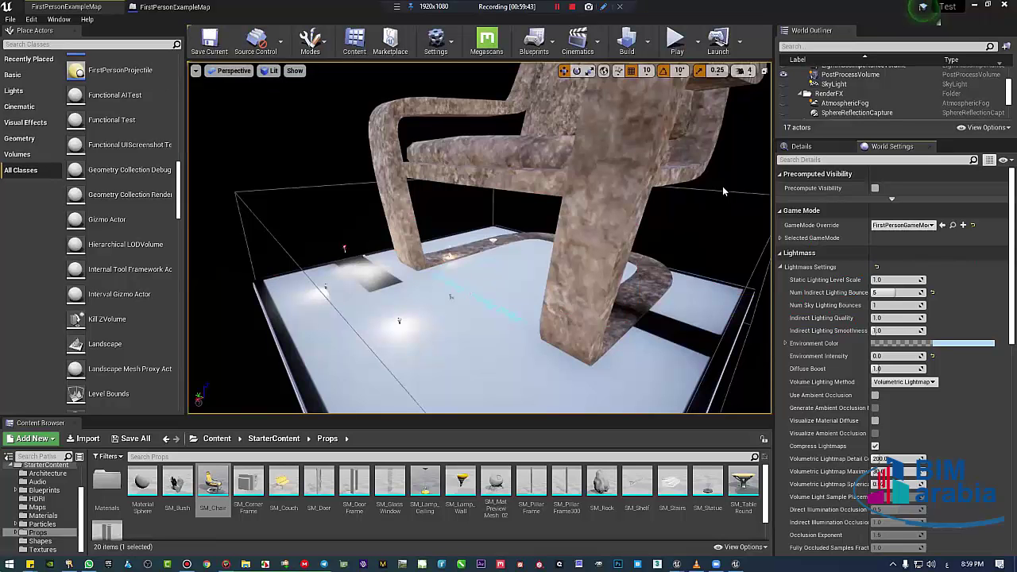
pyautogui.moveTo(186, 238); pyautogui.dragTo(157, 238)
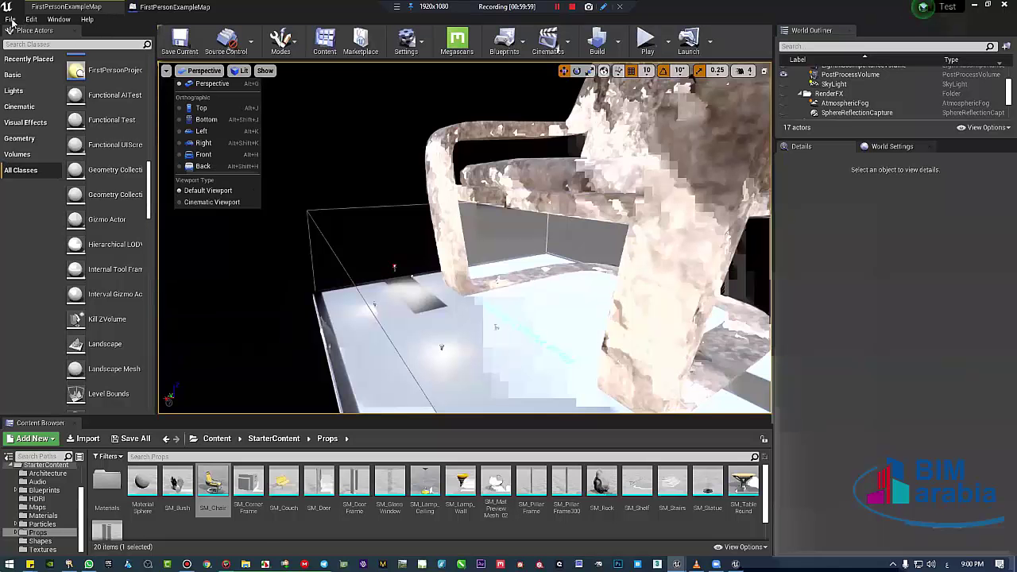
pyautogui.click(13, 20)
pyautogui.click(62, 19)
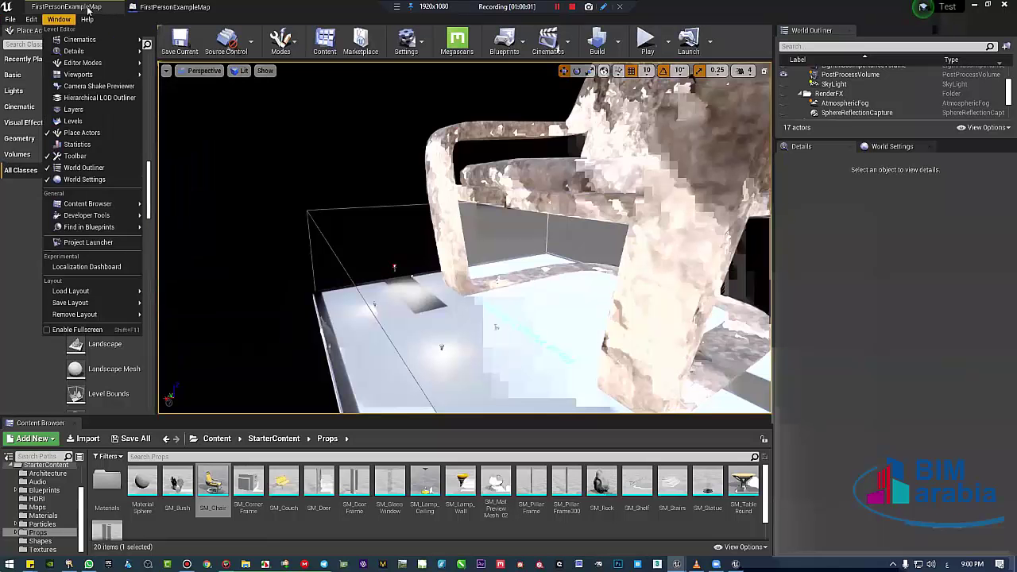
pyautogui.click(325, 136)
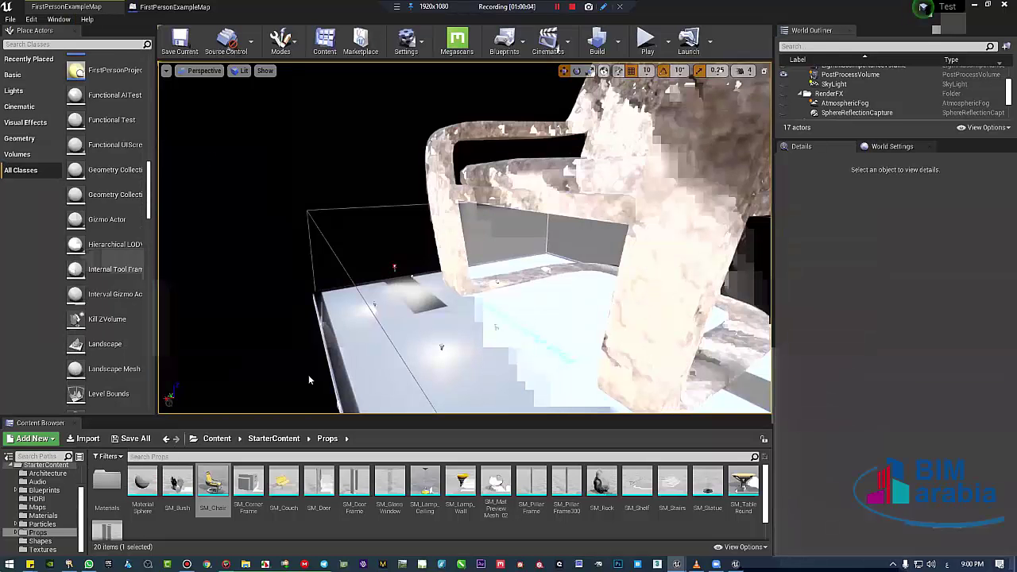
# - Move the camera toward the chair and raise the Content Browser splitter for more height
pyautogui.moveTo(241, 417); pyautogui.dragTo(246, 414, button='right')
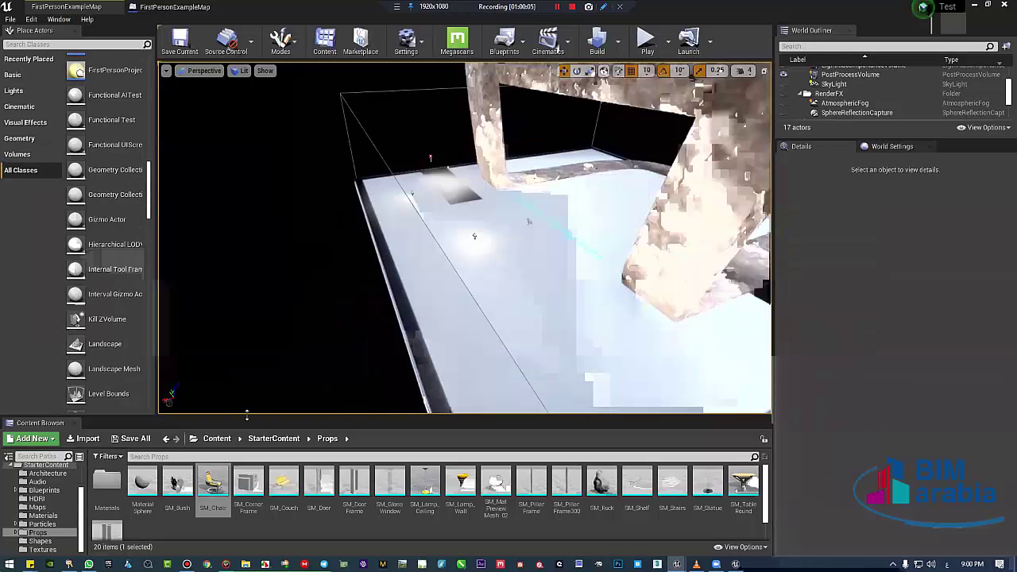
pyautogui.moveTo(200, 281); pyautogui.dragTo(209, 278, button='right')
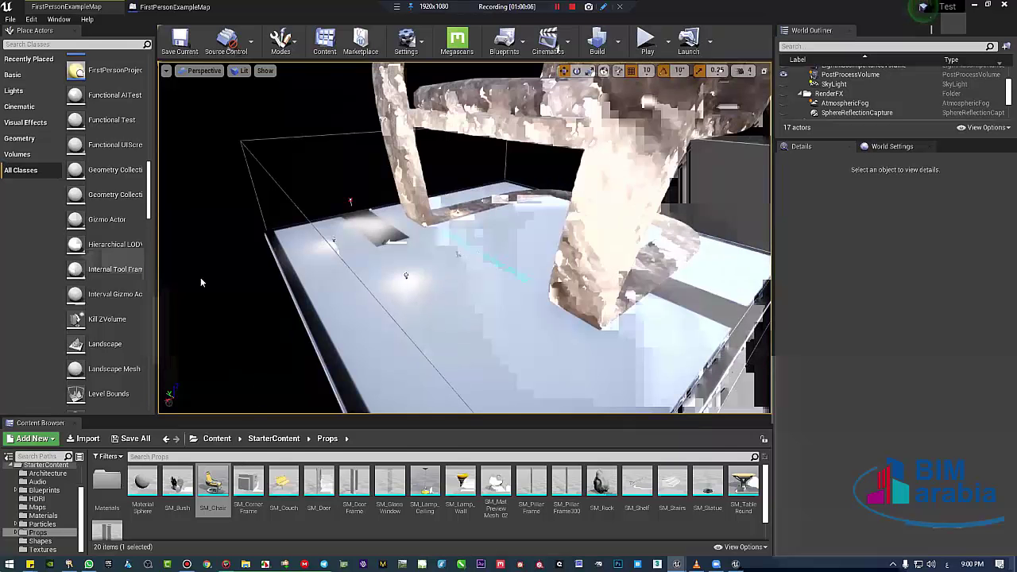
pyautogui.moveTo(185, 417); pyautogui.dragTo(185, 392)
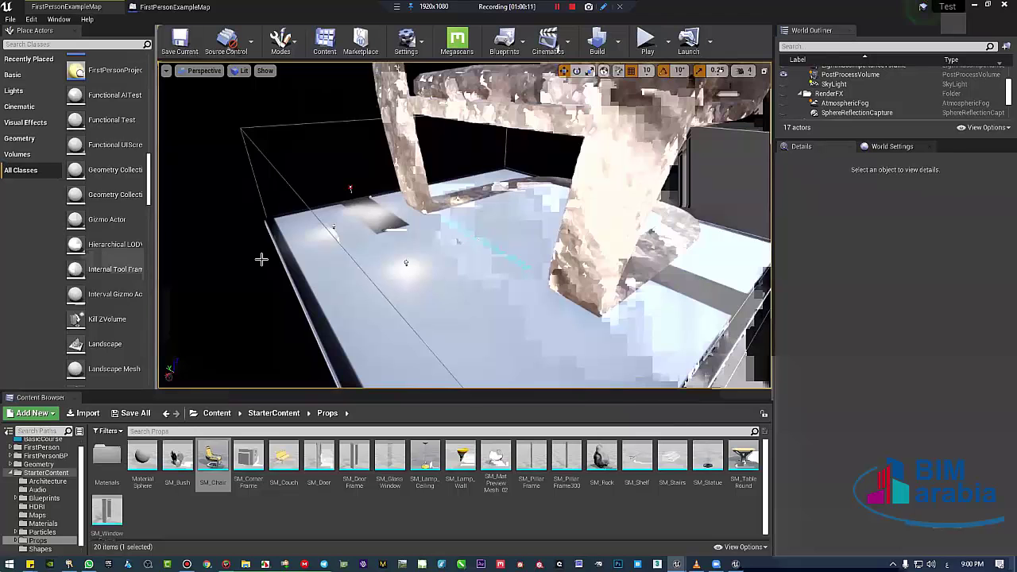
pyautogui.moveTo(261, 259); pyautogui.dragTo(259, 258, button='right')
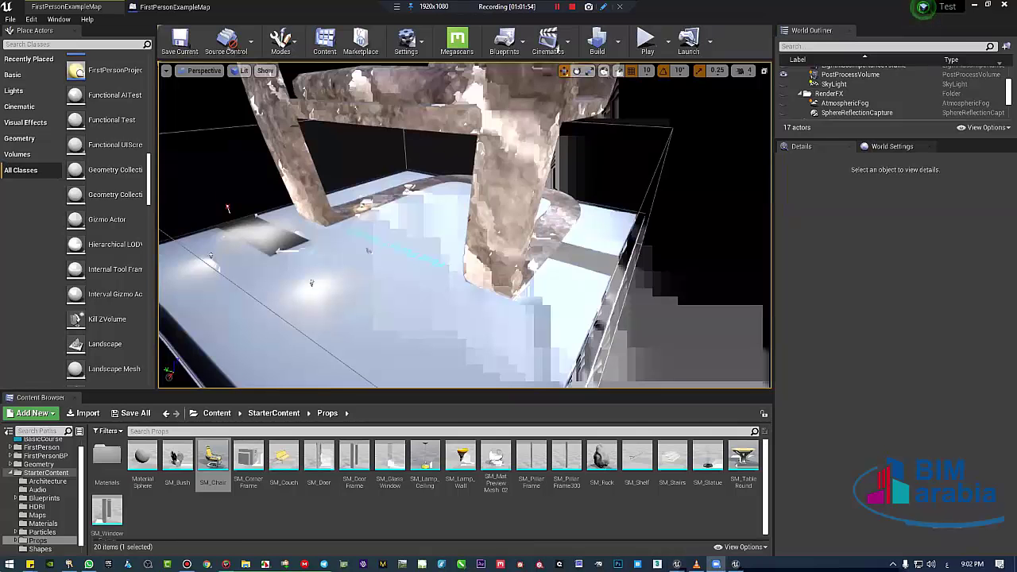
# - Move the Static Mesh Component node in the Level Blueprint level with the CH reference
pyautogui.hotkey('ctrl', 'Tab')
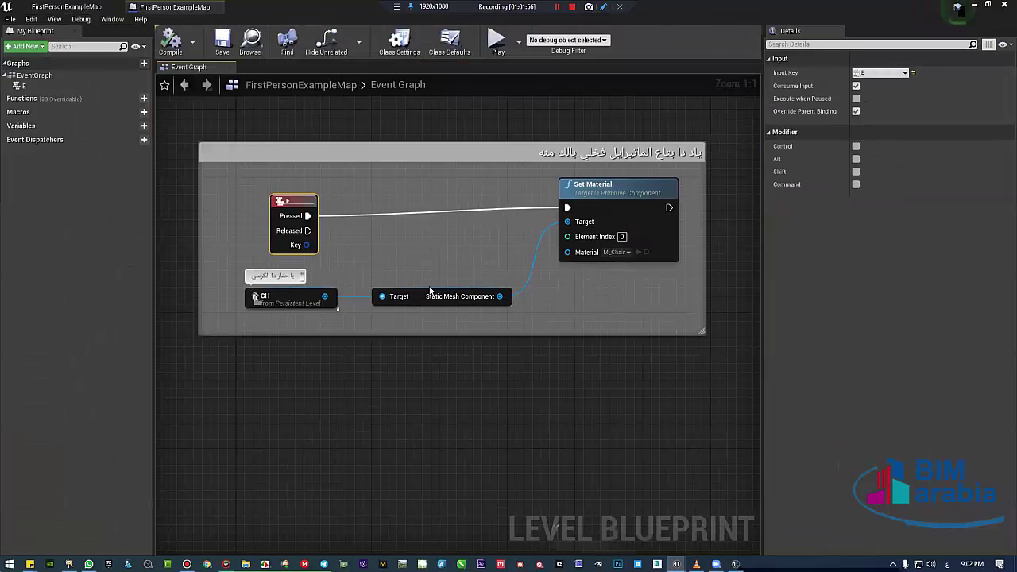
pyautogui.click(421, 288)
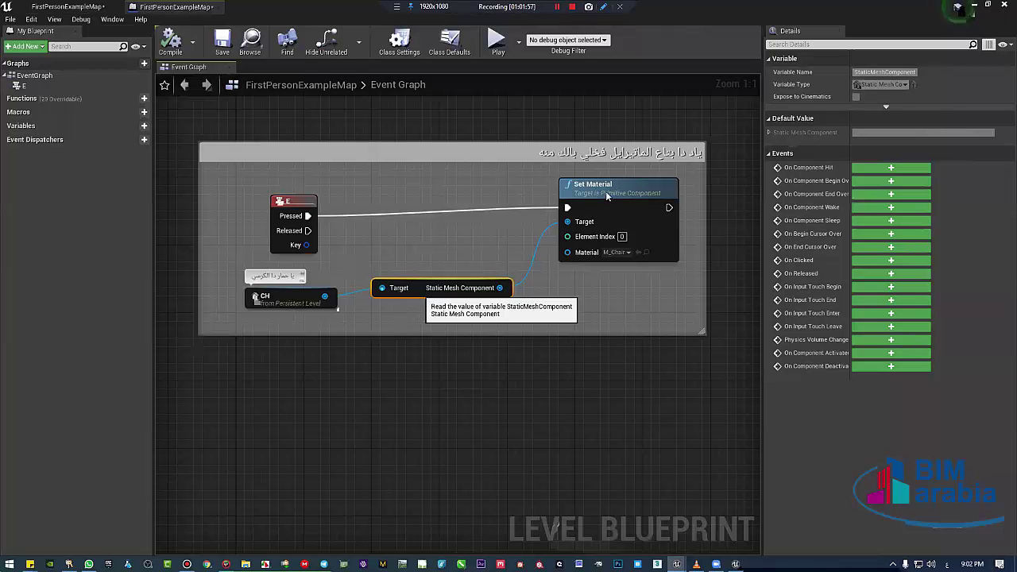
pyautogui.press('q')
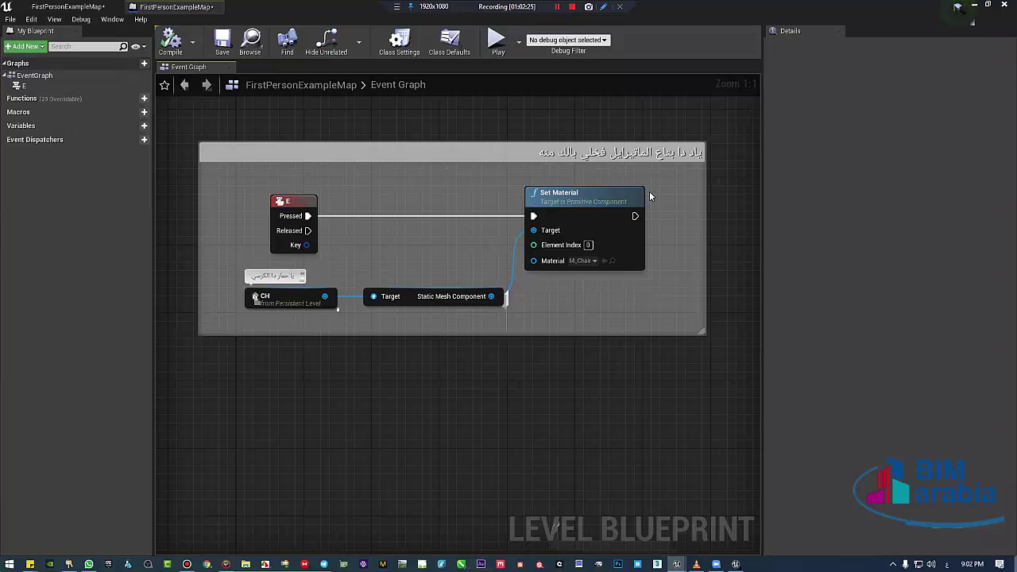
pyautogui.moveTo(401, 296)
pyautogui.mouseDown()
pyautogui.moveTo(385, 271)
pyautogui.moveTo(427, 302)
pyautogui.mouseUp()
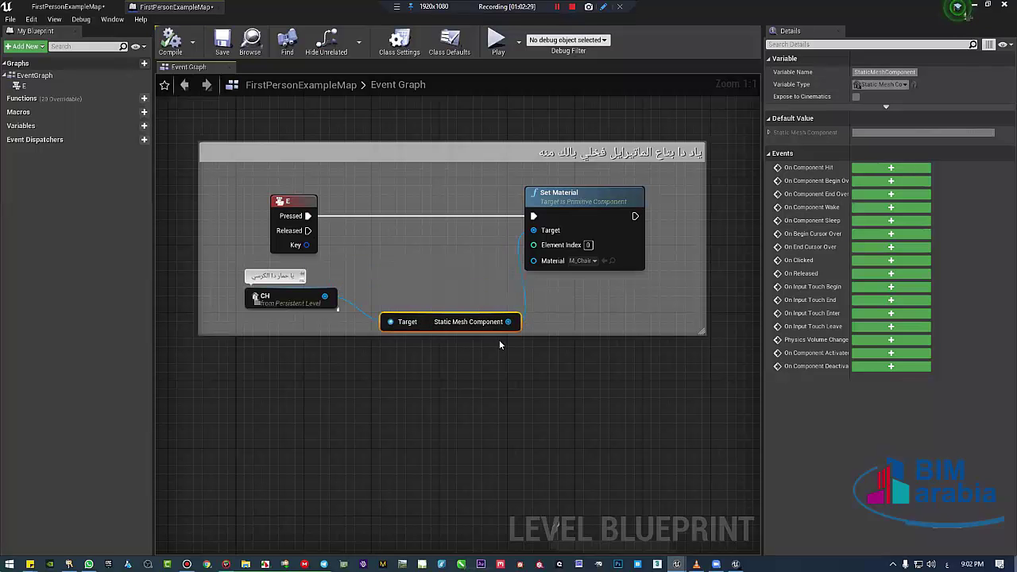
pyautogui.click(31, 111)
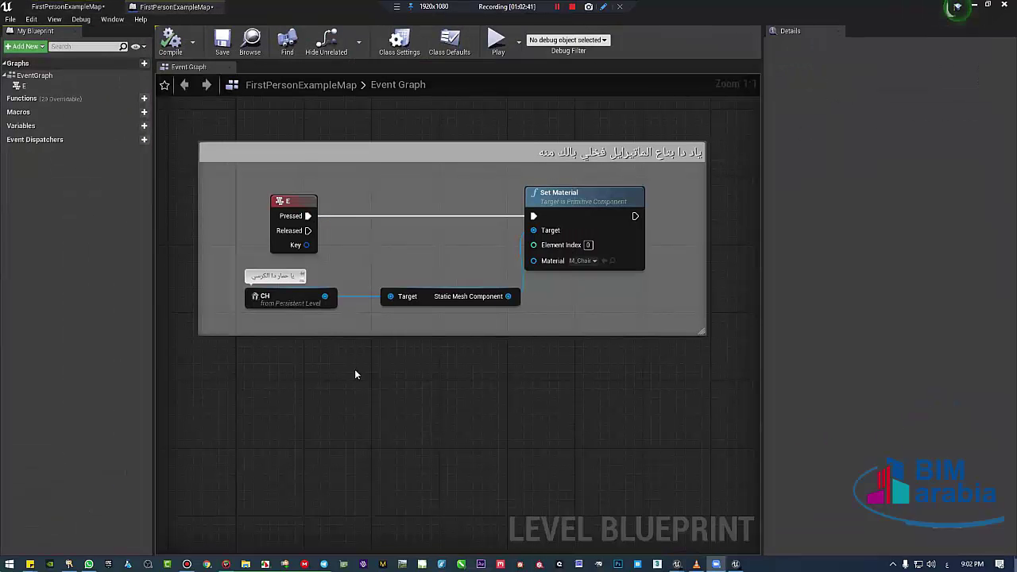
# - Pan the event graph, add then undo a Custom Event, and return to the level editor
pyautogui.moveTo(344, 305); pyautogui.dragTo(360, 185, button='right')
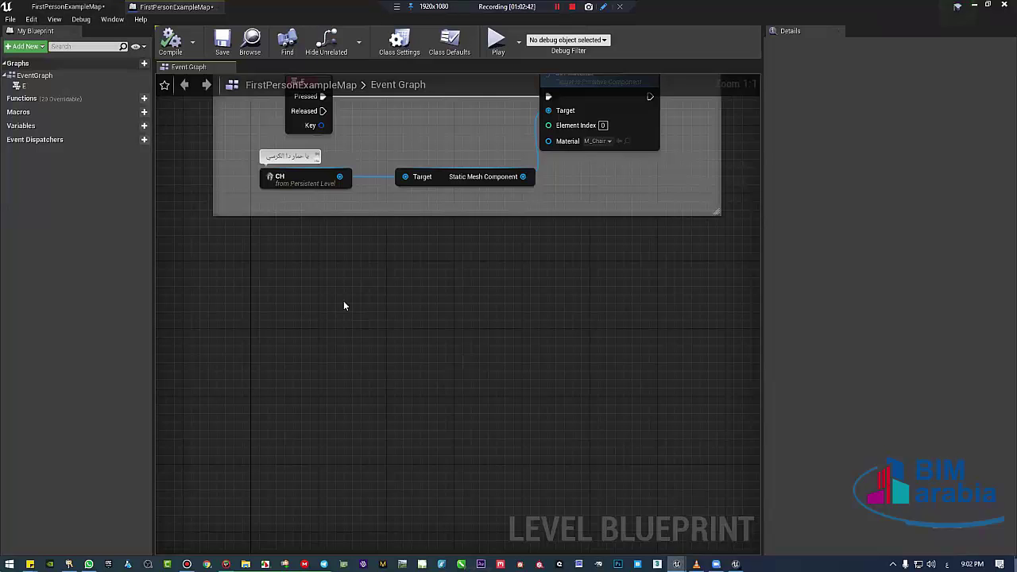
pyautogui.moveTo(344, 305); pyautogui.dragTo(344, 303, button='right')
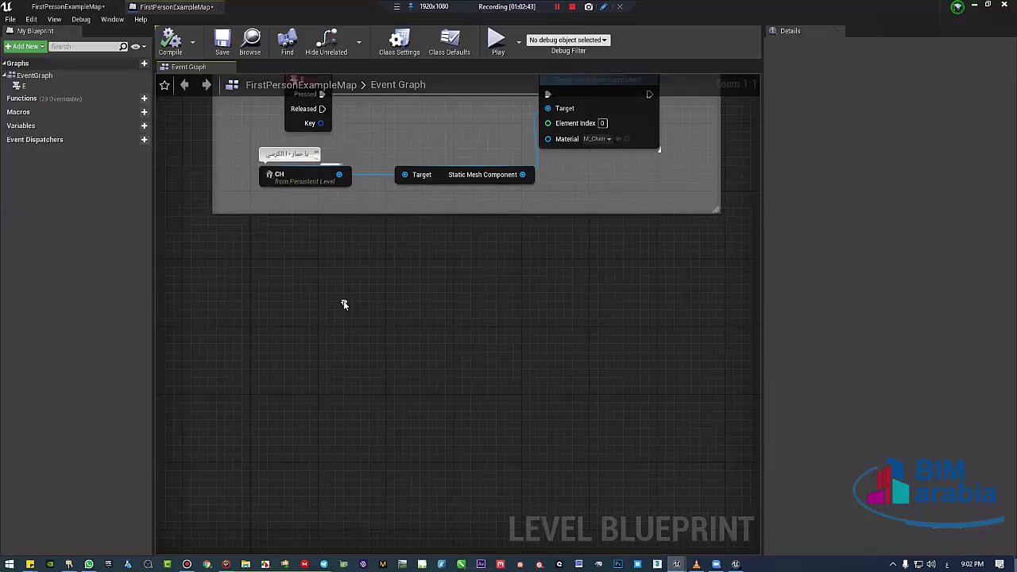
pyautogui.rightClick(344, 305)
pyautogui.click(395, 355)
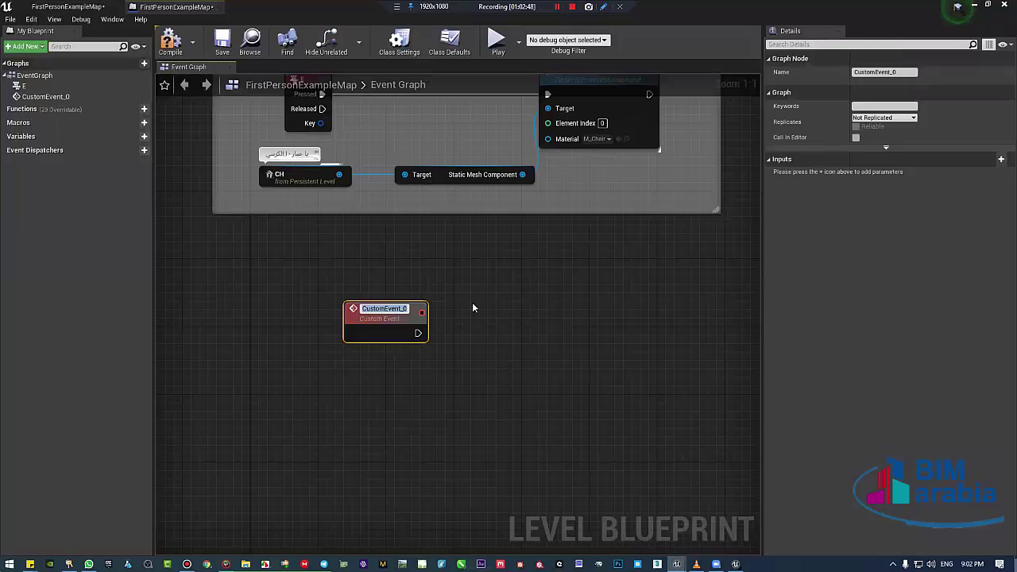
pyautogui.click(341, 358)
pyautogui.hotkey('ctrl', 'z')
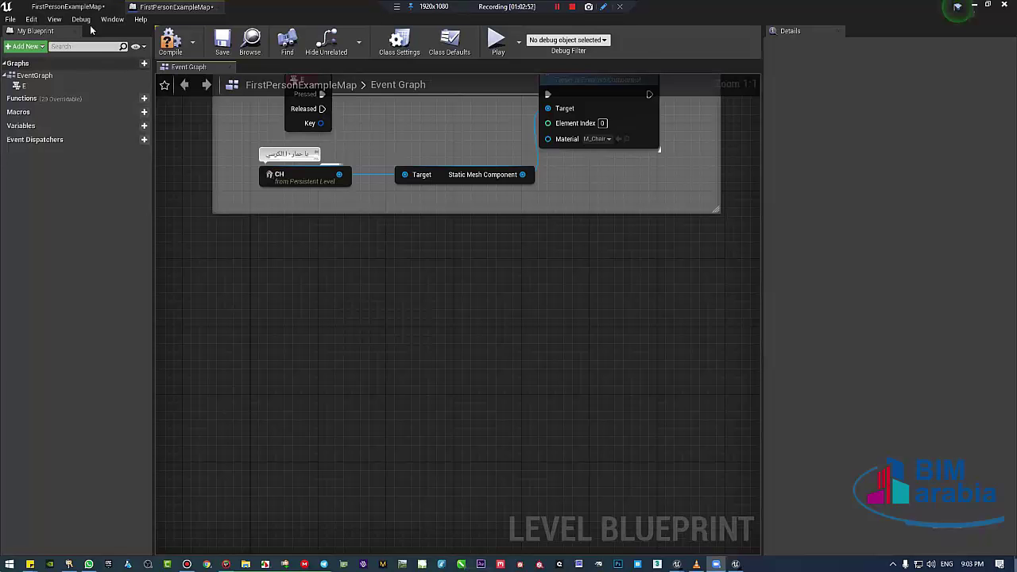
pyautogui.click(90, 29)
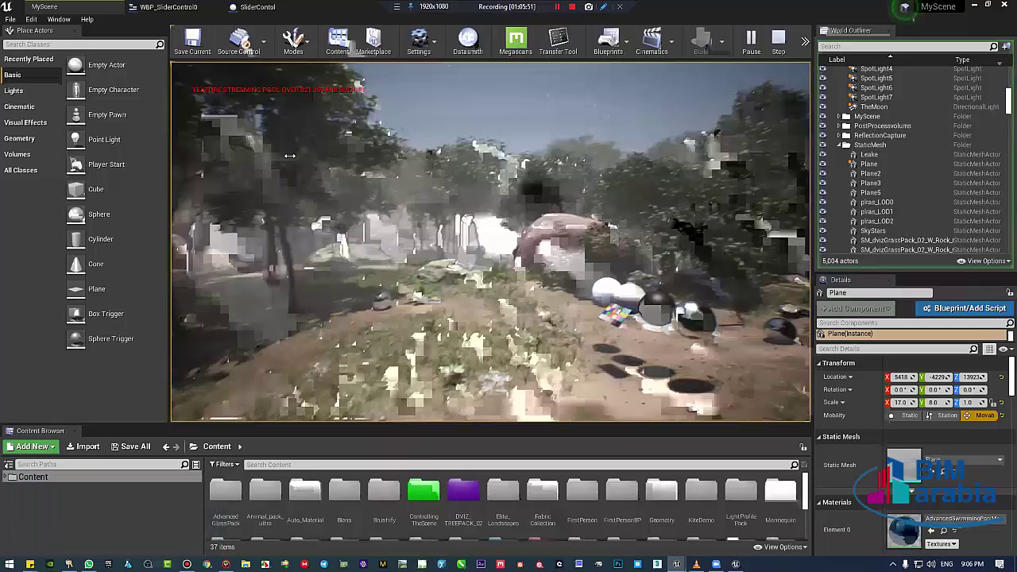
# - Toggle the in-game sun cycle and fog controls with Tab
pyautogui.press('Tab')
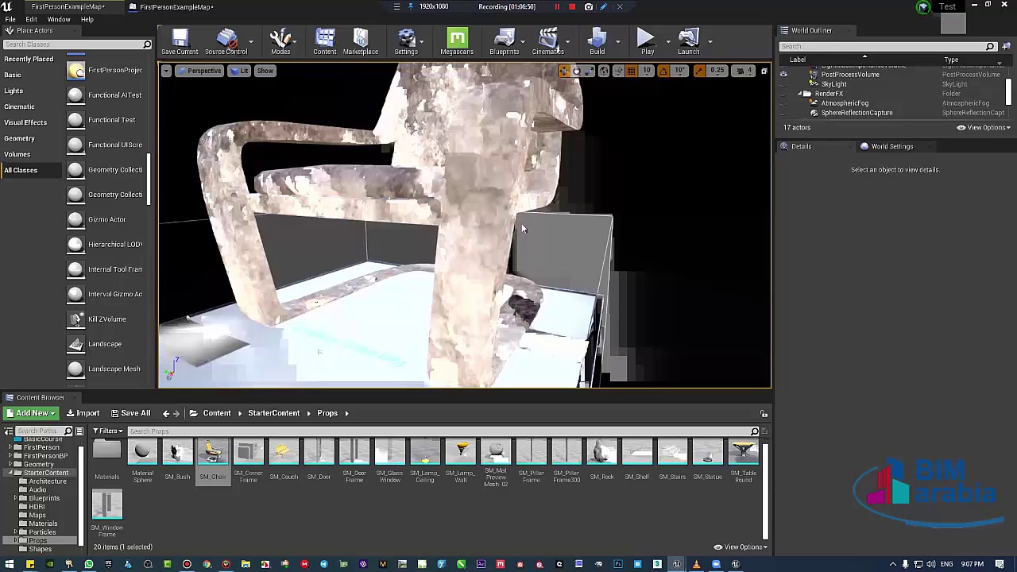
# - Enable the FPS and Stats readouts in the viewport and fly the camera closer to the chair
pyautogui.click(166, 70)
pyautogui.click(198, 111)
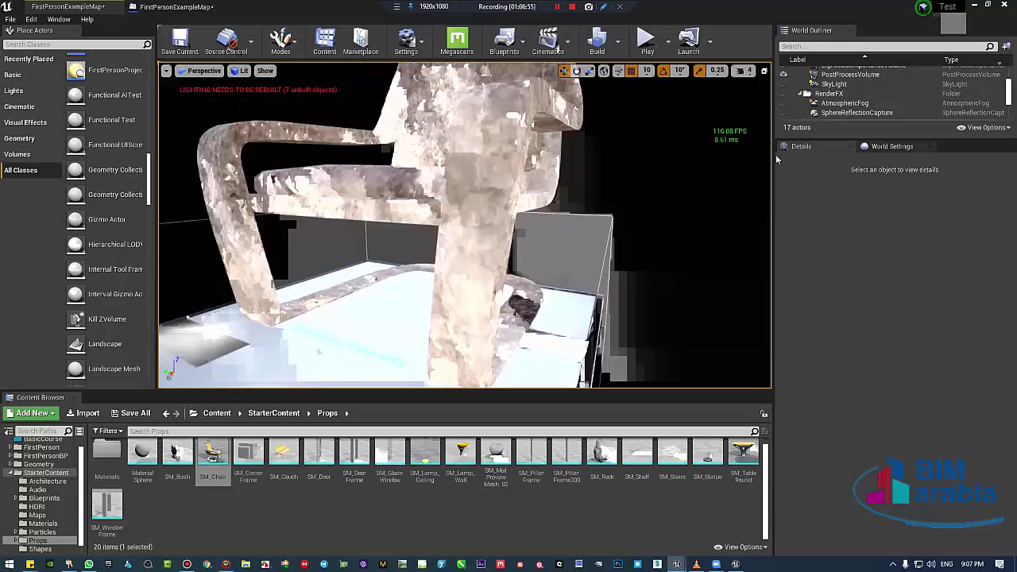
pyautogui.moveTo(718, 125)
pyautogui.mouseDown(button='right')
pyautogui.moveTo(760, 145)
pyautogui.moveTo(715, 140)
pyautogui.moveTo(718, 130)
pyautogui.moveTo(723, 139)
pyautogui.mouseUp(button='right')
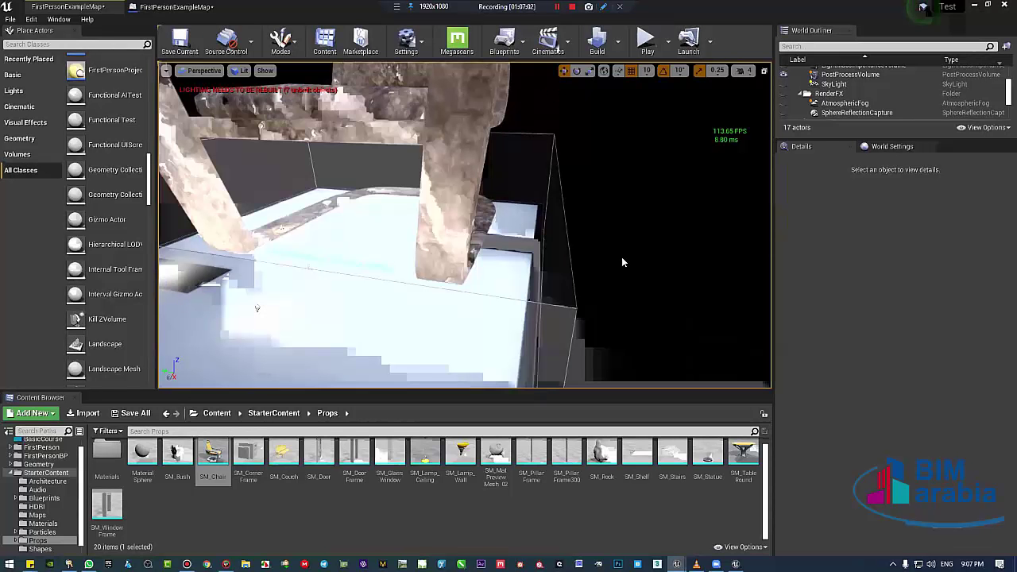
# - Pull the viewport camera back from the chair
pyautogui.scroll(-3, 622, 259)
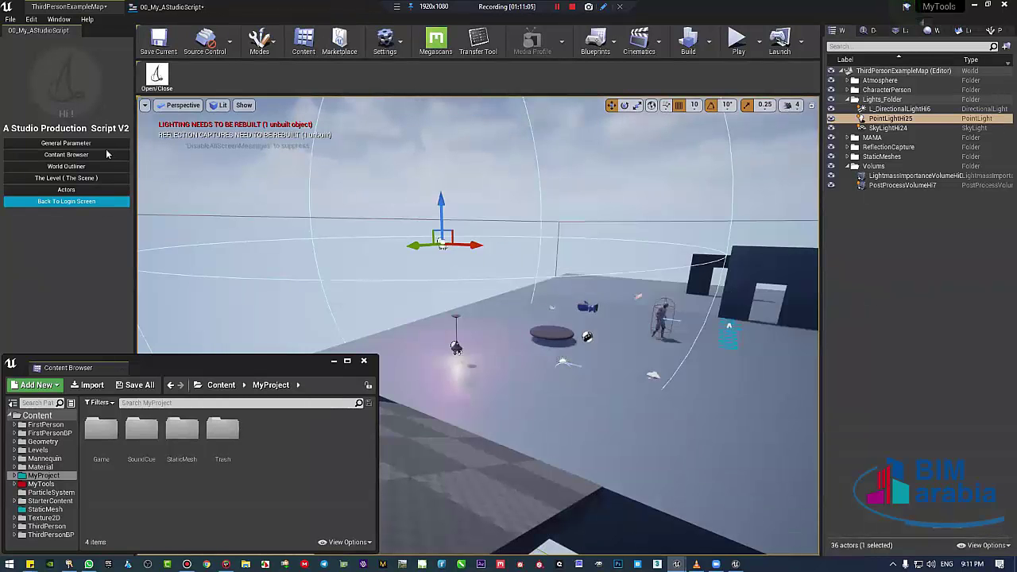
pyautogui.moveTo(556, 253)
pyautogui.mouseDown(button='right')
pyautogui.moveTo(575, 246)
pyautogui.moveTo(370, 389)
pyautogui.mouseUp(button='right')
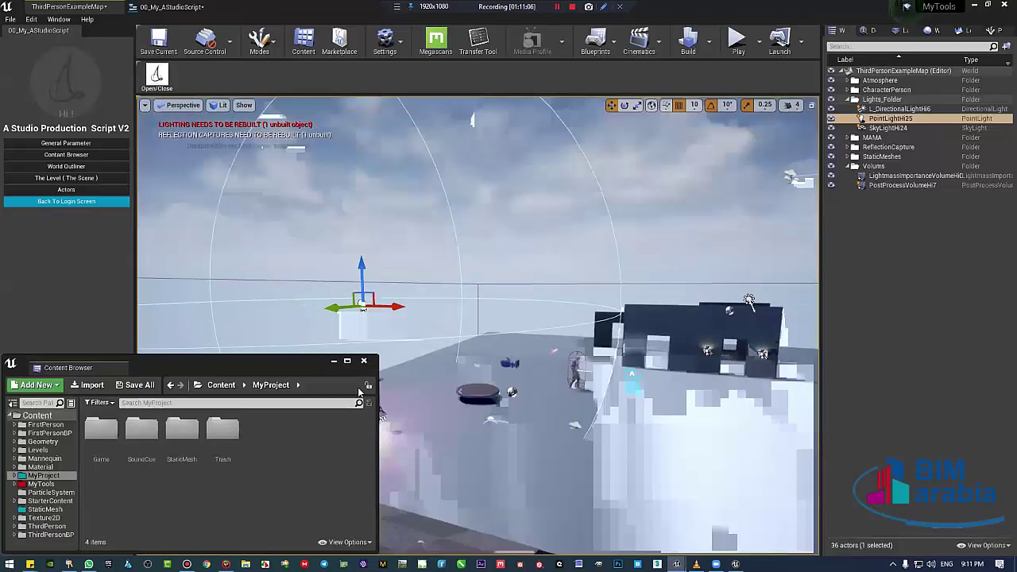